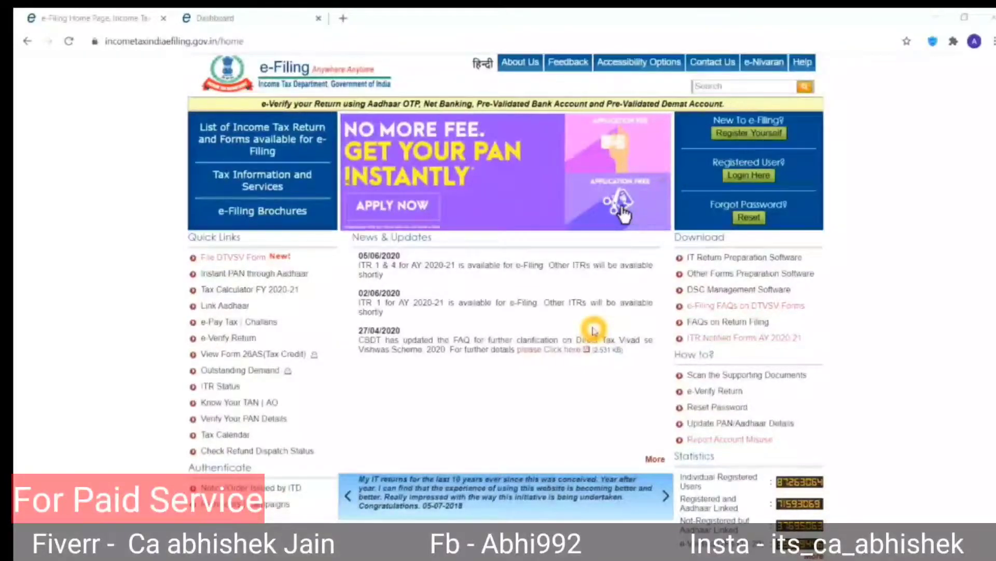
Switch to File Explorer and open the bank statement .xls workbook from the client's ITR folder.
key("alt+Tab")
key("alt+Tab")
key("alt+Tab")
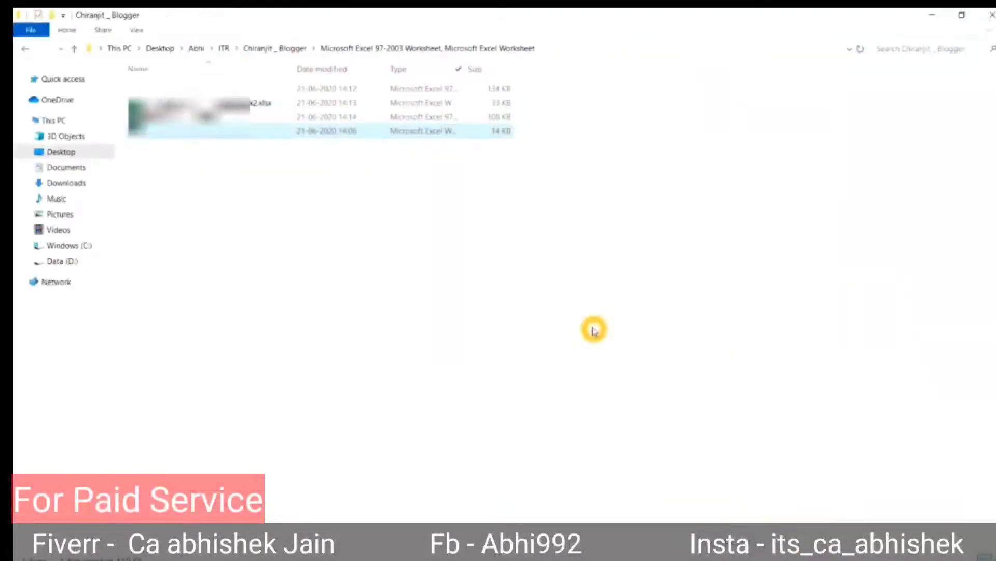
key("Up")
key("Up")
key("Up")
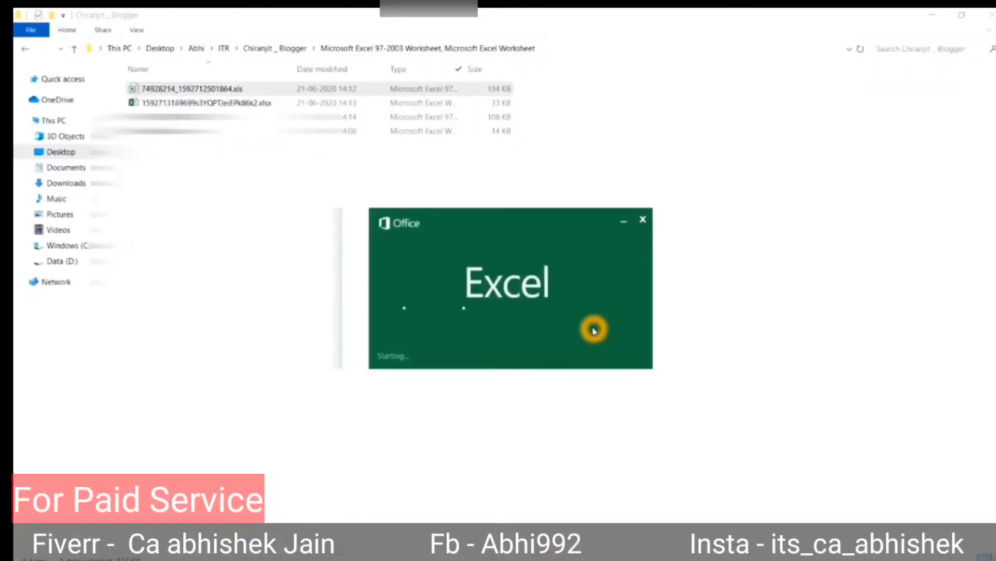
Step across the Narration, Withdrawal Amt and Deposit Amt headers, checking the Deposit Amt filter choices.
key("Up")
key("Up")
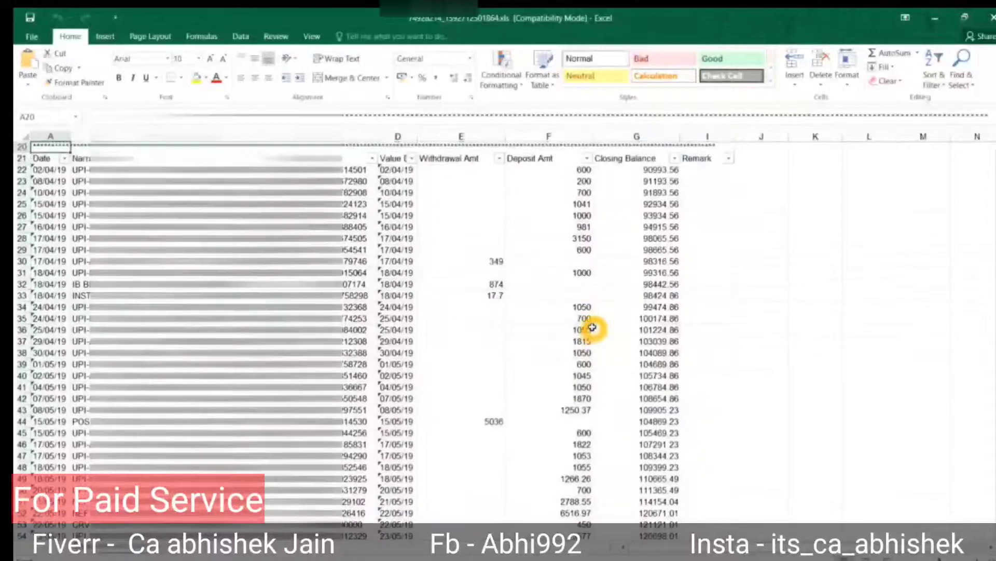
key("Down")
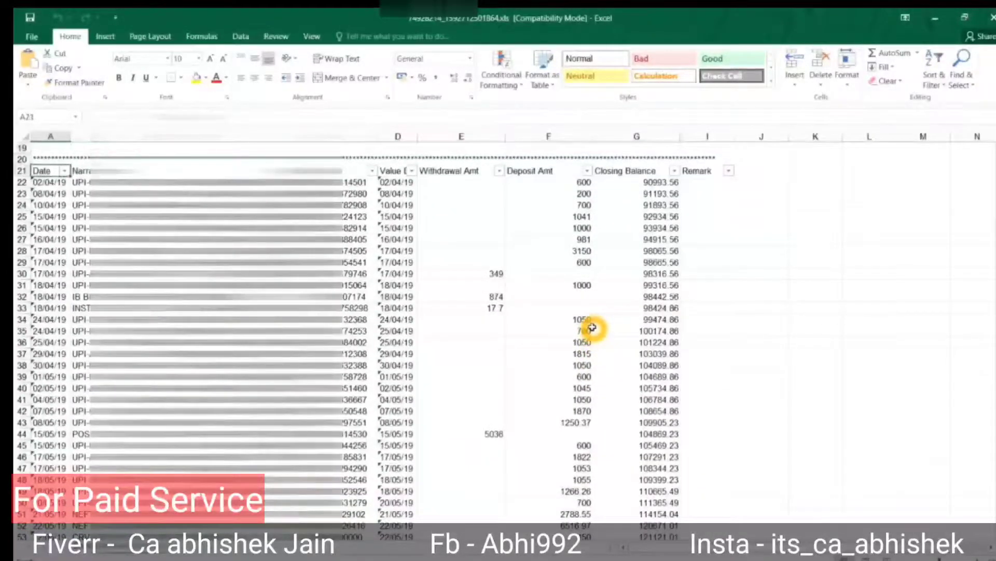
key("Right")
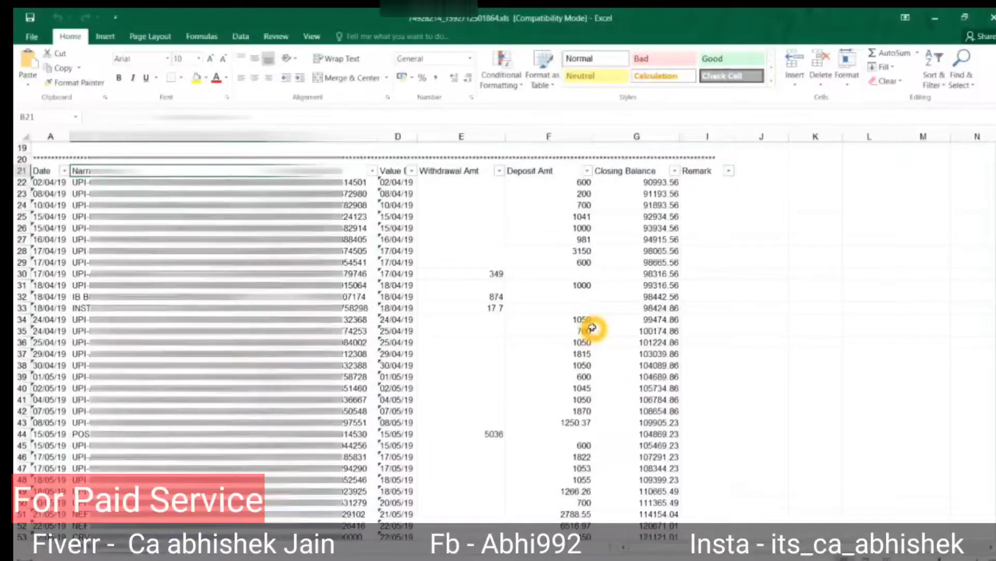
key("Right")
key("Right")
key("Right")
key("Left")
key("Right")
key("alt+Down")
key("Escape")
key("Right")
key("alt+Down")
key("Escape")
key("Right")
key("Left")
Select blocks of withdrawal and deposit amounts, rows 29 to 51, to check their totals.
key("Down")
key("Down")
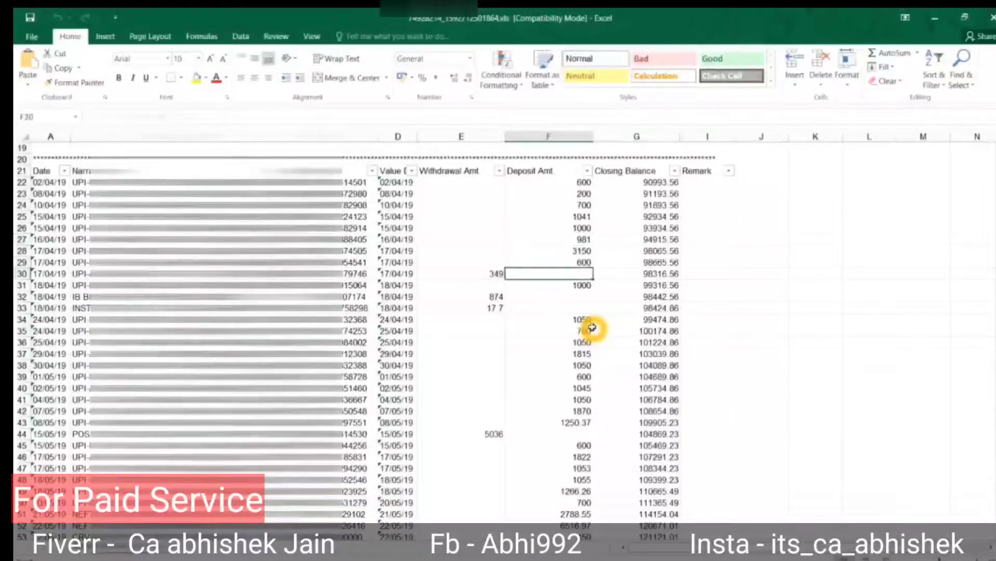
key("Left")
key("shift+Down")
key("shift+Down")
key("shift+Down")
key("shift+Down")
key("shift+Down")
key("shift+Down")
key("shift+Down")
key("shift+Down")
key("shift+Down")
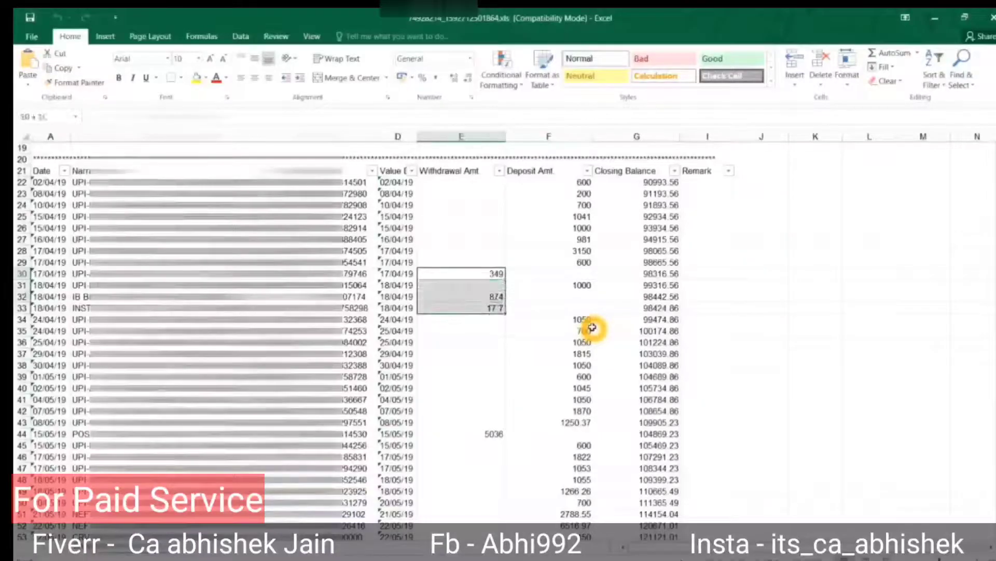
key("Right")
key("Right")
key("Up")
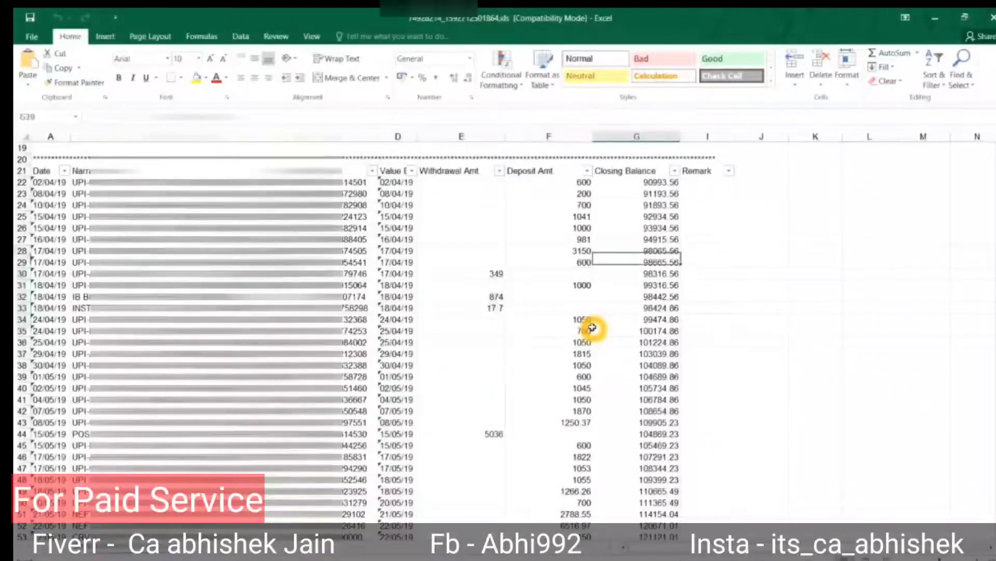
key("Left")
key("Down")
key("Down")
key("Down")
key("Down")
key("Down")
key("Left")
key("Up")
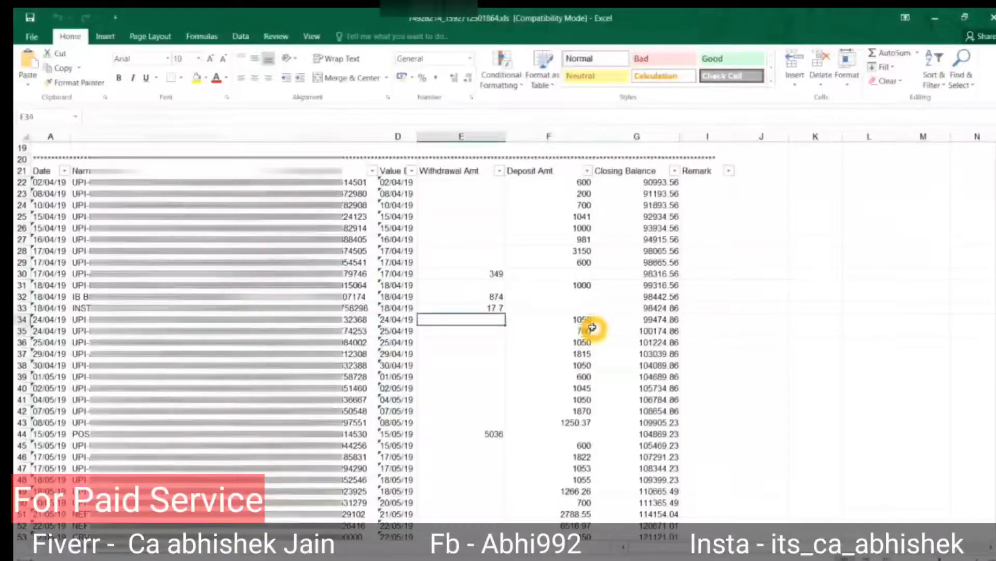
key("Right")
key("Down")
key("Down")
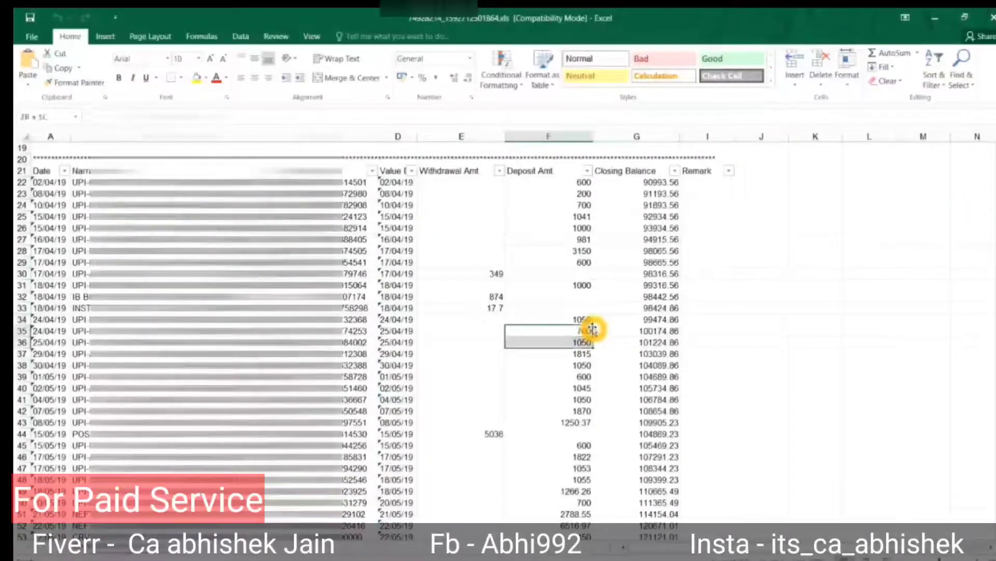
key("shift+Down")
key("shift+Down")
key("shift+Down")
key("Up")
key("Up")
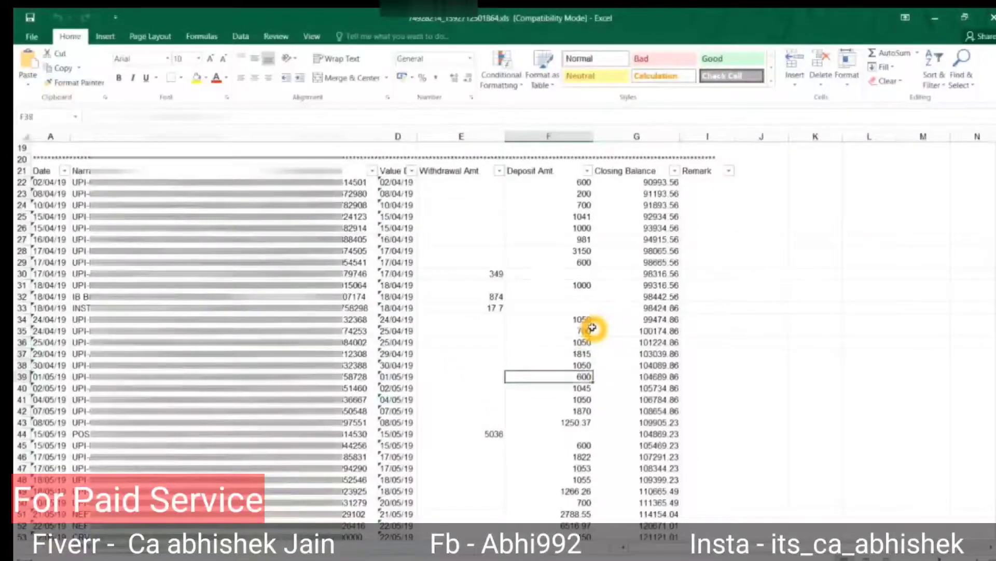
key("ctrl+shift+Down")
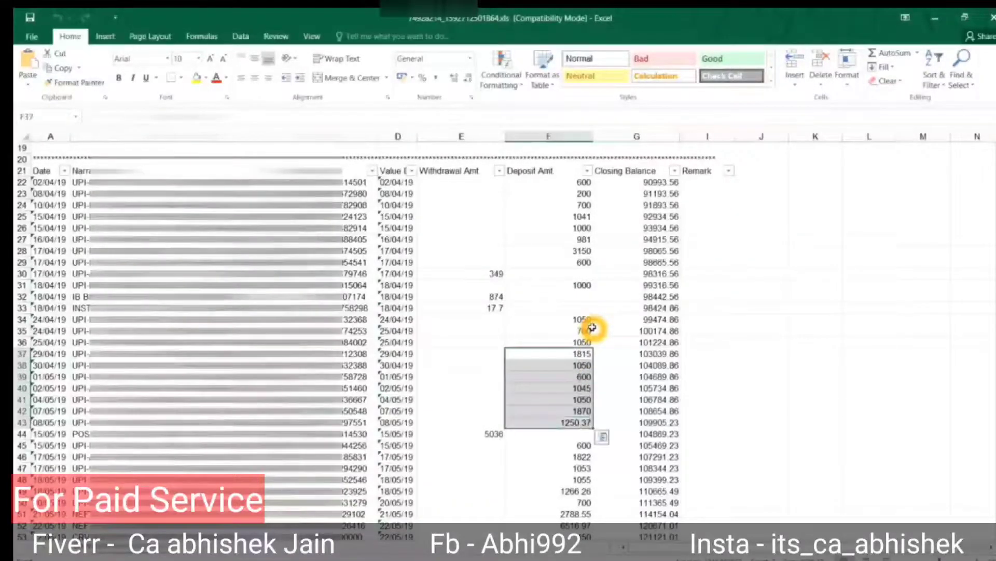
key("shift+Down")
key("shift+Down")
key("shift+Down")
key("shift+Down")
key("shift+Down")
key("shift+Down")
key("shift+Down")
key("shift+Down")
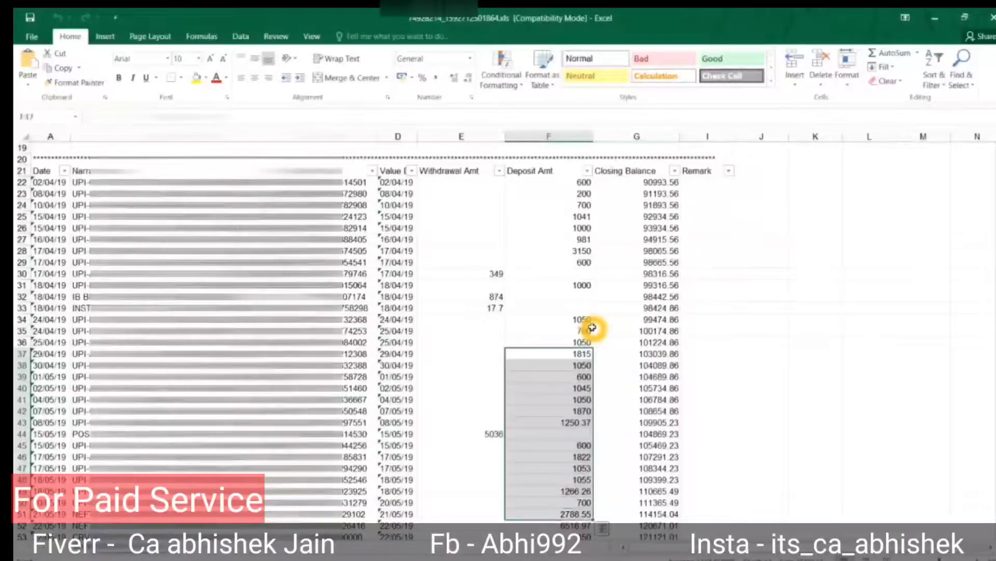
key("Up")
key("Up")
key("Up")
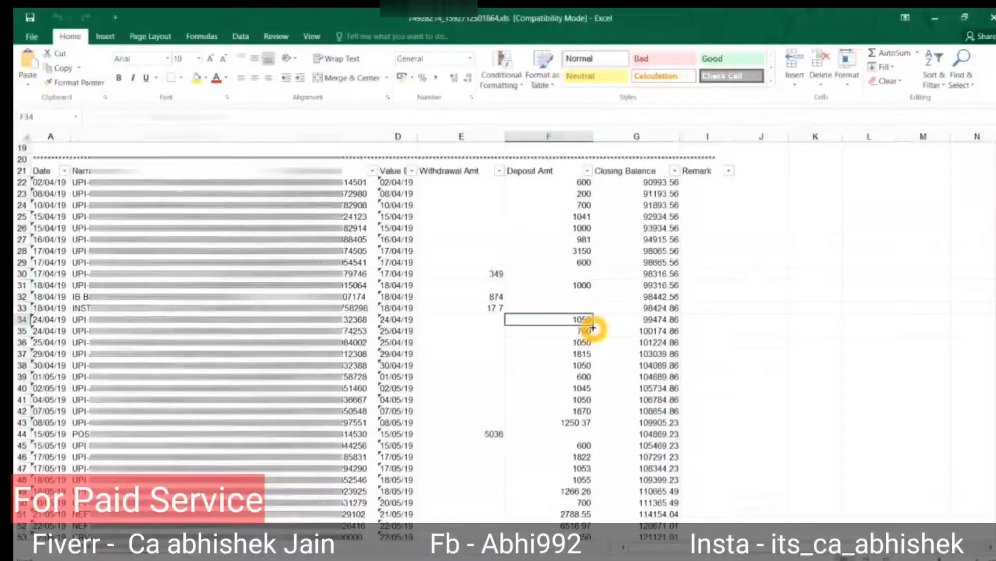
key("Up")
key("Up")
key("Up")
key("Up")
key("Up")
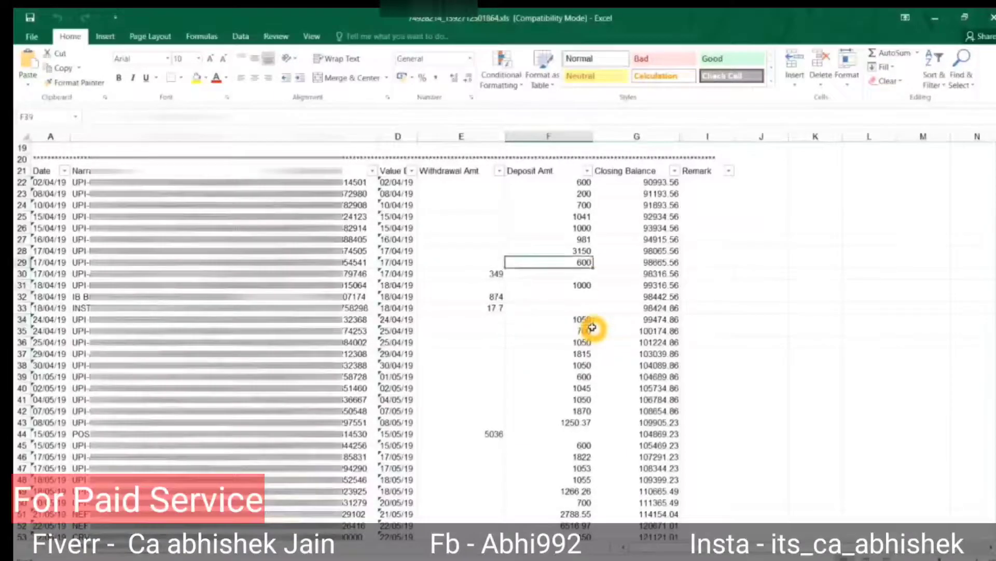
key("ctrl+Up")
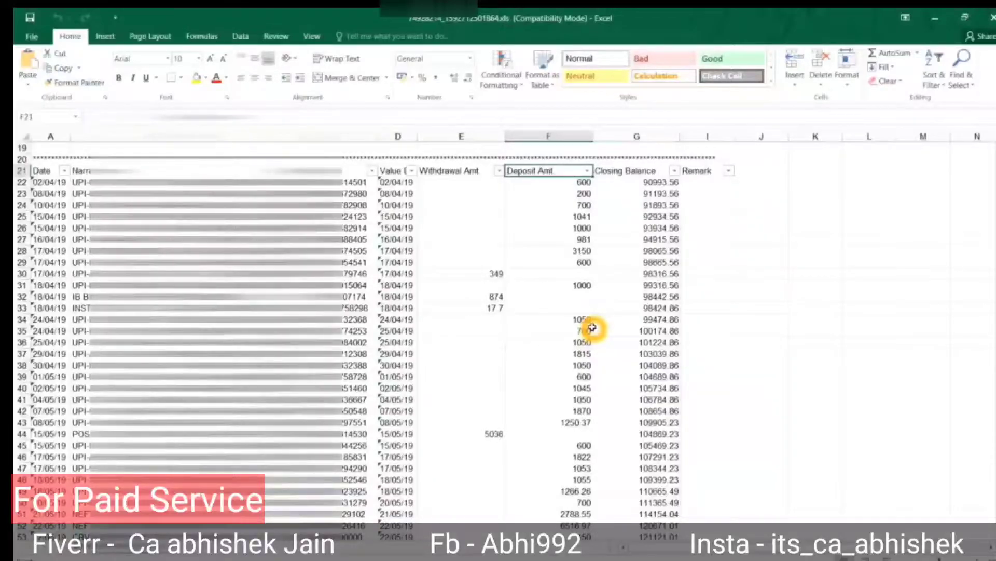
Read down the transaction narrations and open the Narration column filter options.
key("Left")
key("Left")
key("Left")
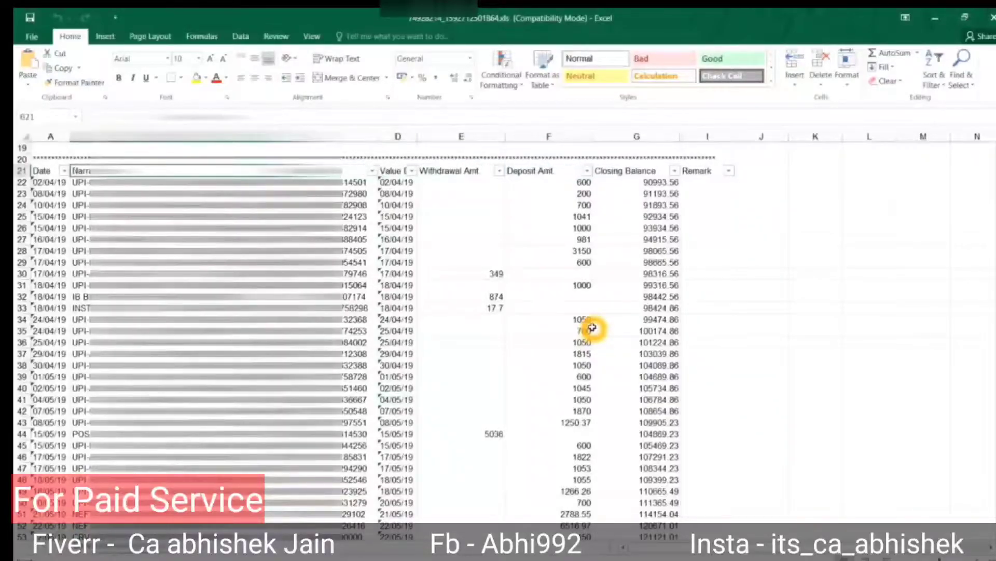
key("Down")
key("Down")
key("Down")
key("Down")
key("Down")
key("Down")
key("Down")
key("Down")
key("Down")
key("Down")
key("Down")
key("Down")
key("Down")
key("Down")
key("Down")
key("Down")
key("Down")
key("Down")
key("Down")
key("Down")
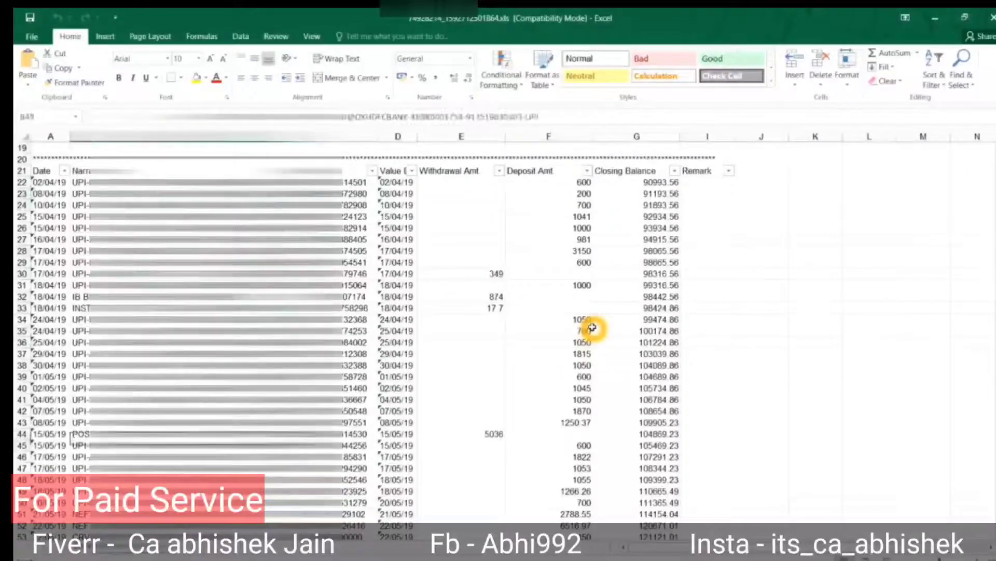
key("Down")
key("Down")
key("Down")
key("Down")
key("Down")
key("Down")
key("Down")
key("Down")
key("Down")
key("Down")
key("Down")
key("Down")
key("Down")
key("Down")
key("Down")
key("Down")
key("Down")
key("Down")
key("Down")
key("Down")
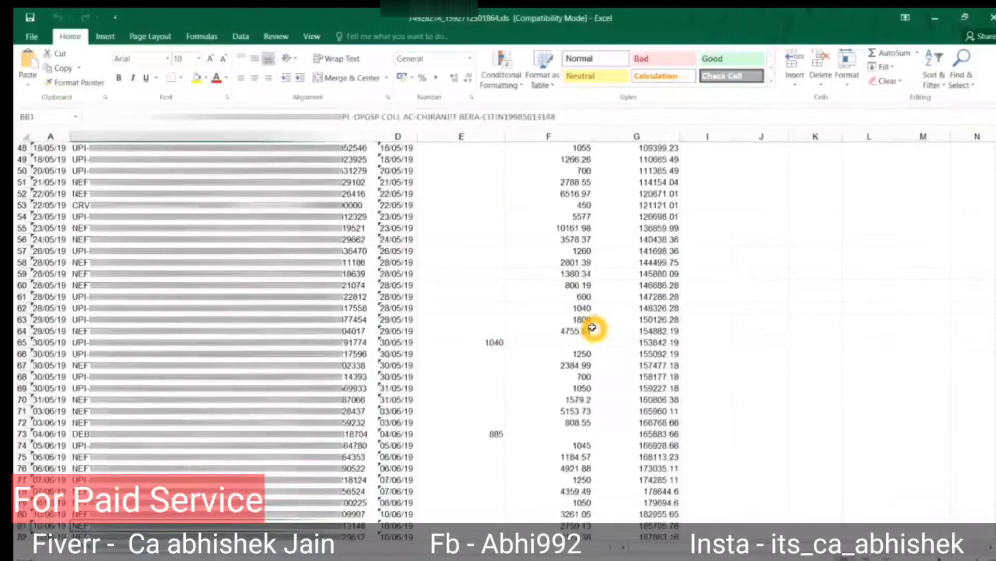
key("ctrl+Up")
key("alt+Down")
type("e")
type("int")
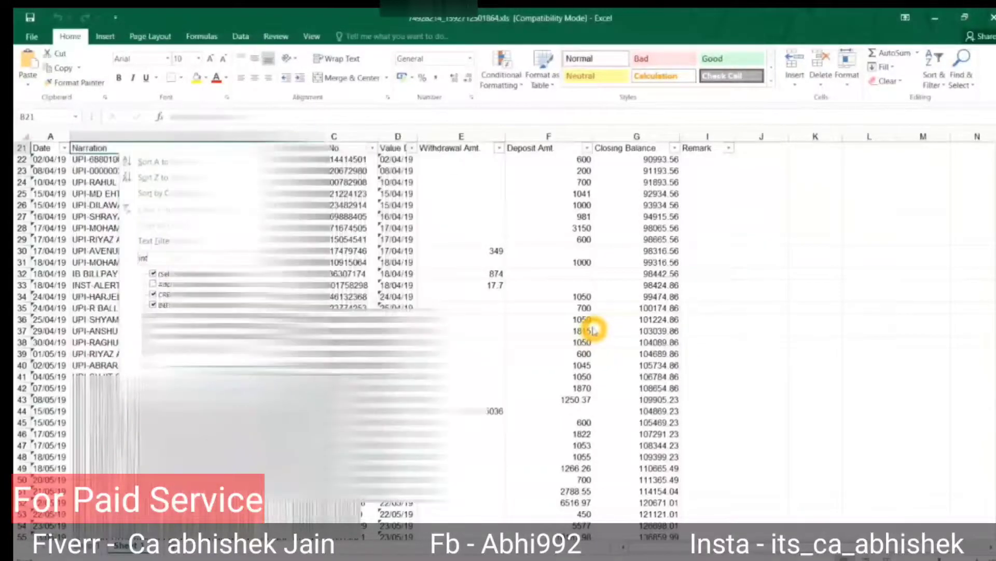
key("Return")
key("Down")
key("Down")
key("Down")
key("Down")
key("Down")
key("Down")
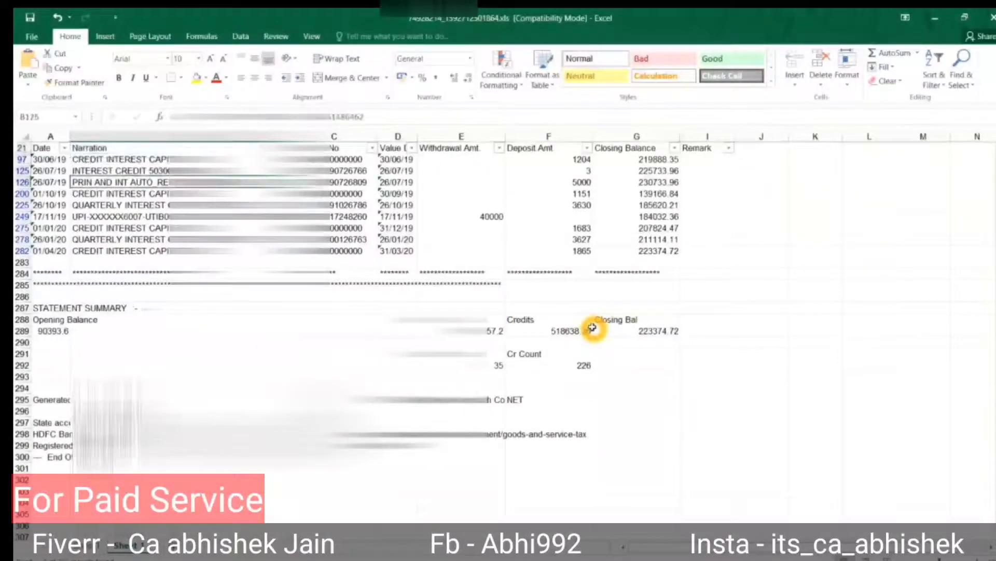
key("Up")
key("Up")
key("Up")
key("Up")
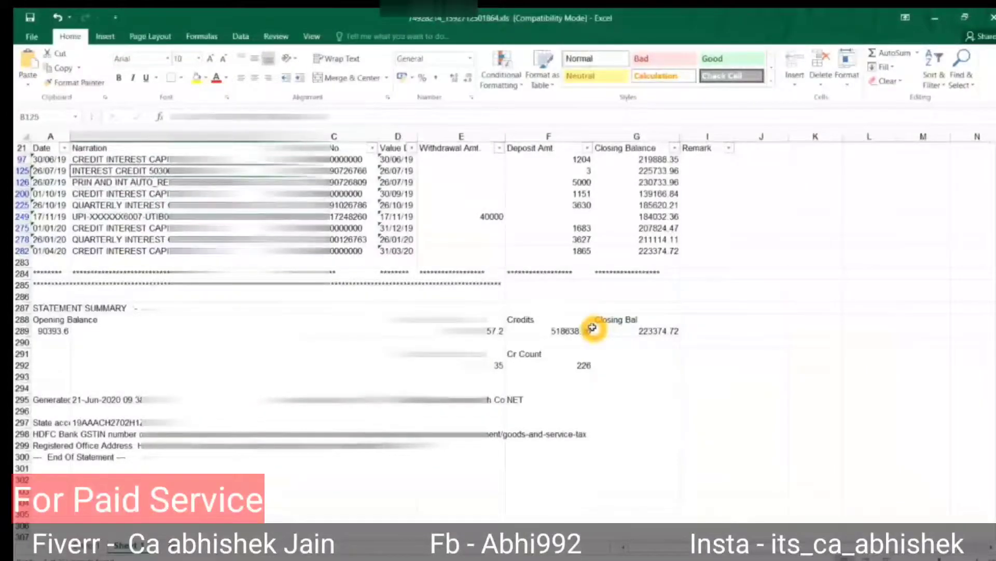
key("Right")
key("Right")
key("Right")
key("Right")
key("Up")
key("shift+space")
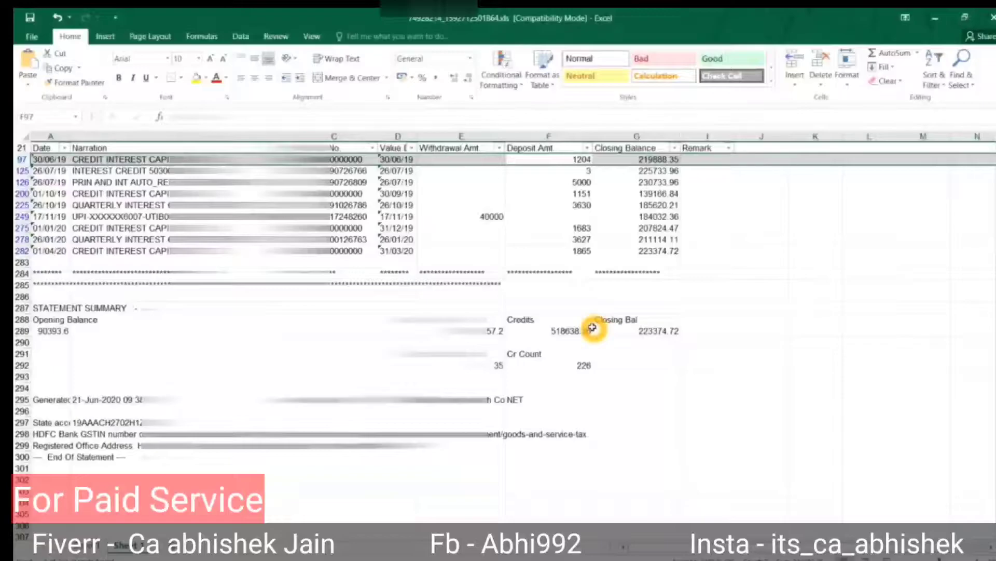
key("Down")
key("shift+space")
key("Down")
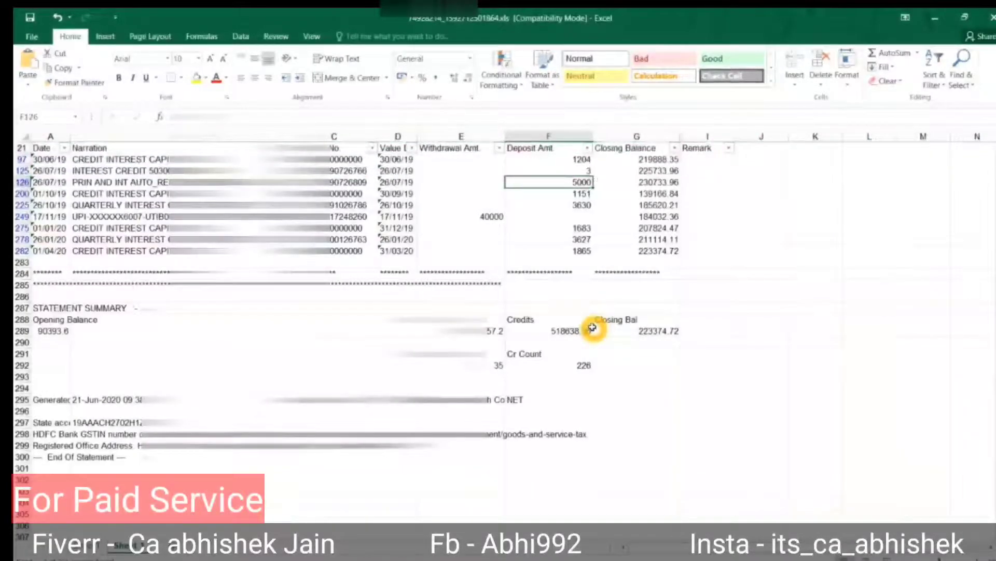
key("Up")
key("Left")
key("Left")
key("Left")
key("Left")
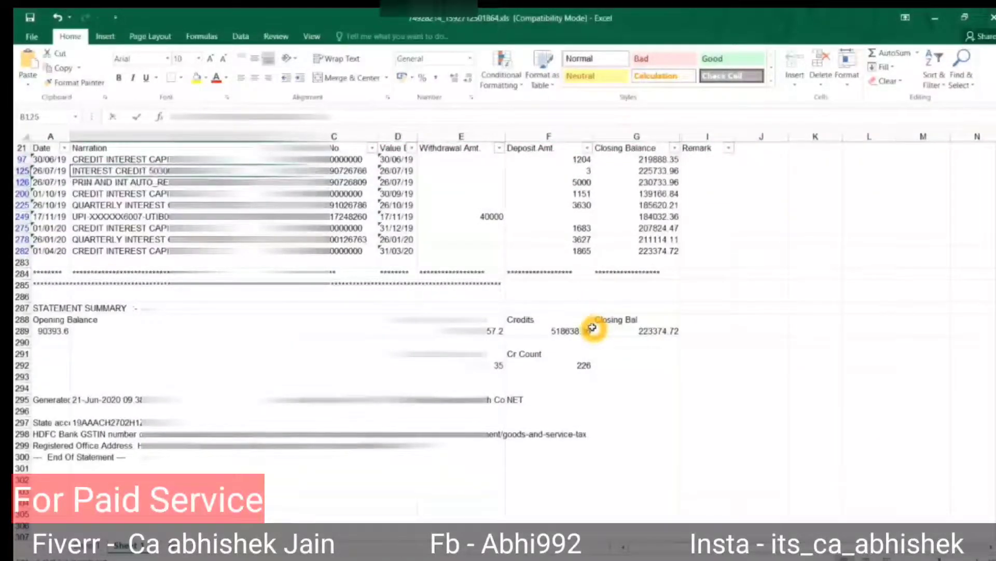
key("F2")
key("ctrl+shift+Left")
key("Escape")
key("Down")
key("Down")
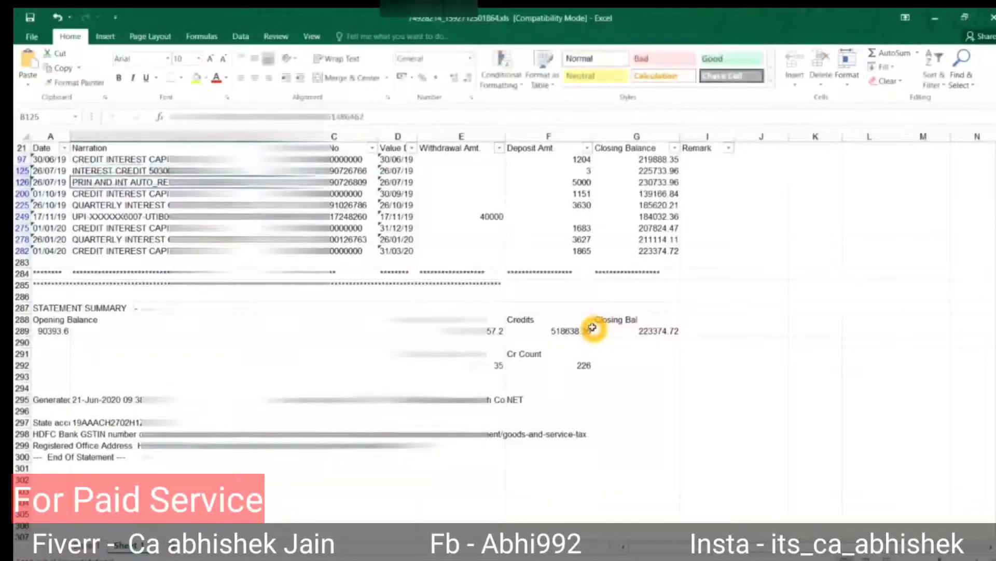
key("Down")
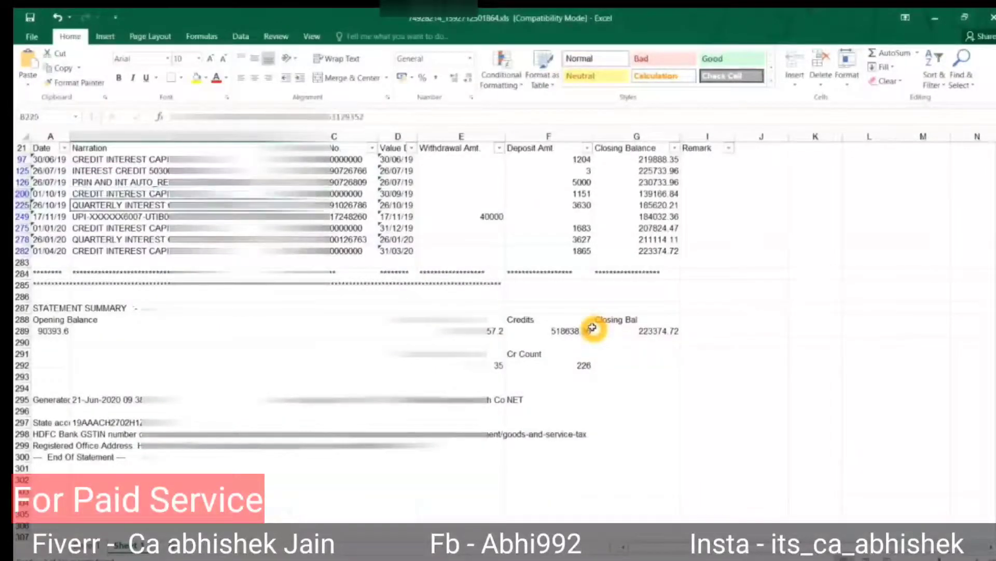
key("F2")
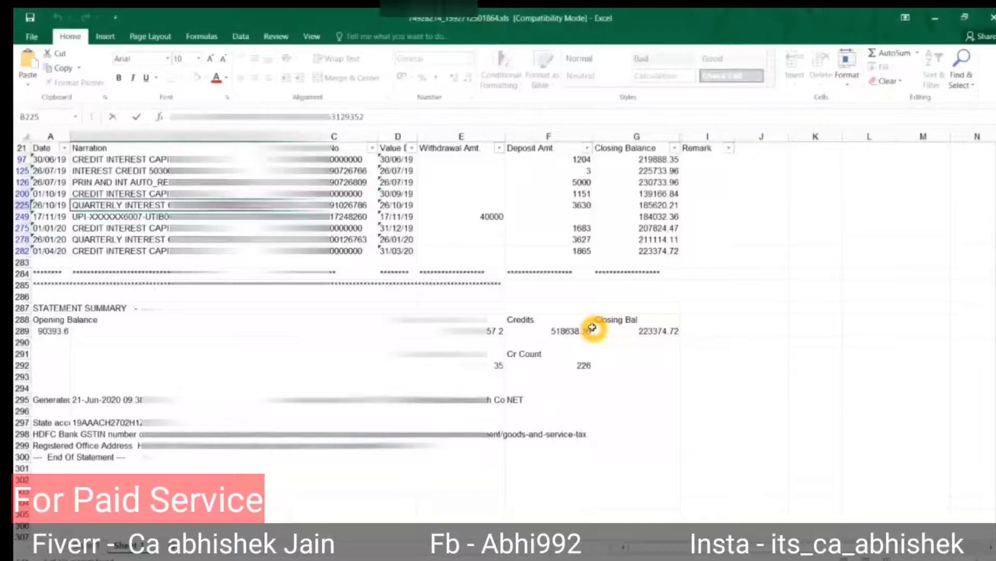
key("Escape")
key("Right")
key("Right")
key("Right")
key("Right")
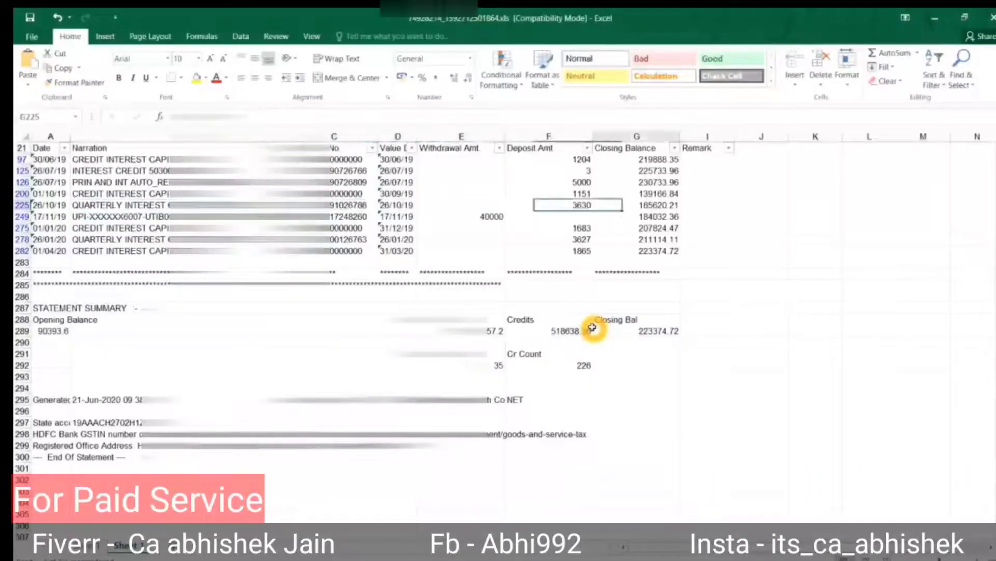
key("Right")
key("Right")
key("Right")
key("Up")
key("Up")
key("Up")
key("Up")
key("Left")
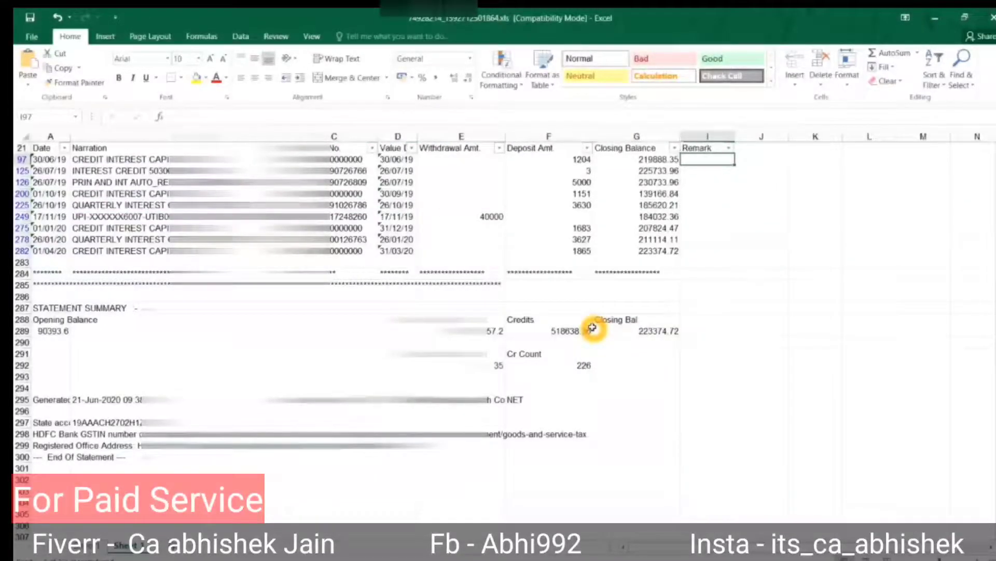
Enter the remark 'Interest on SA' in the Remark cell of row 97.
type("Interest on")
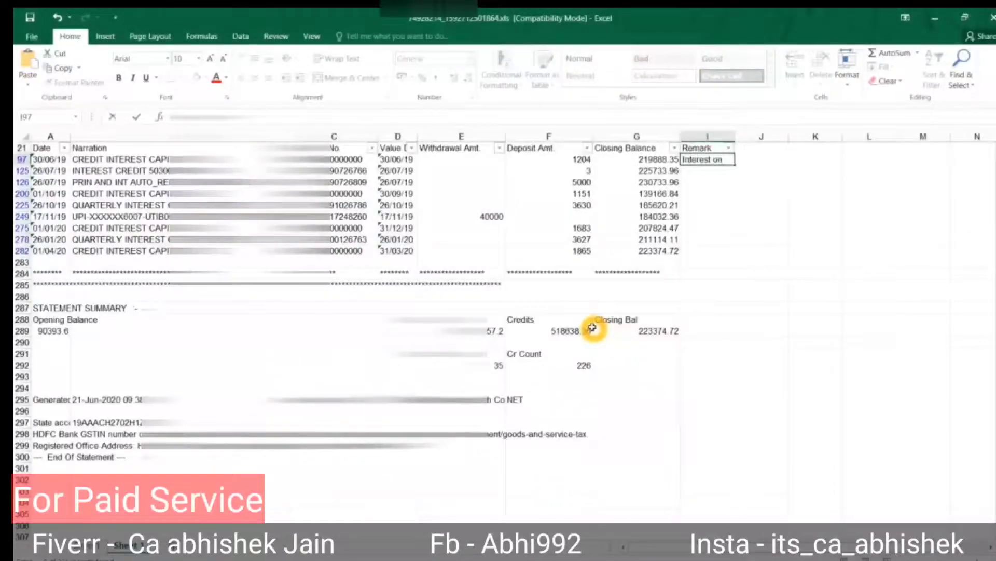
key("Escape")
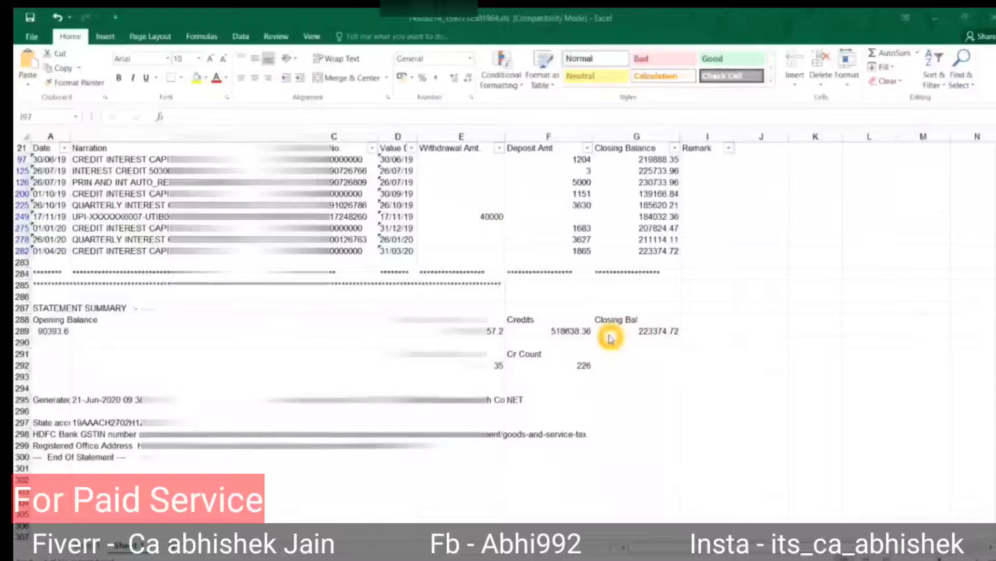
left_click(695, 159)
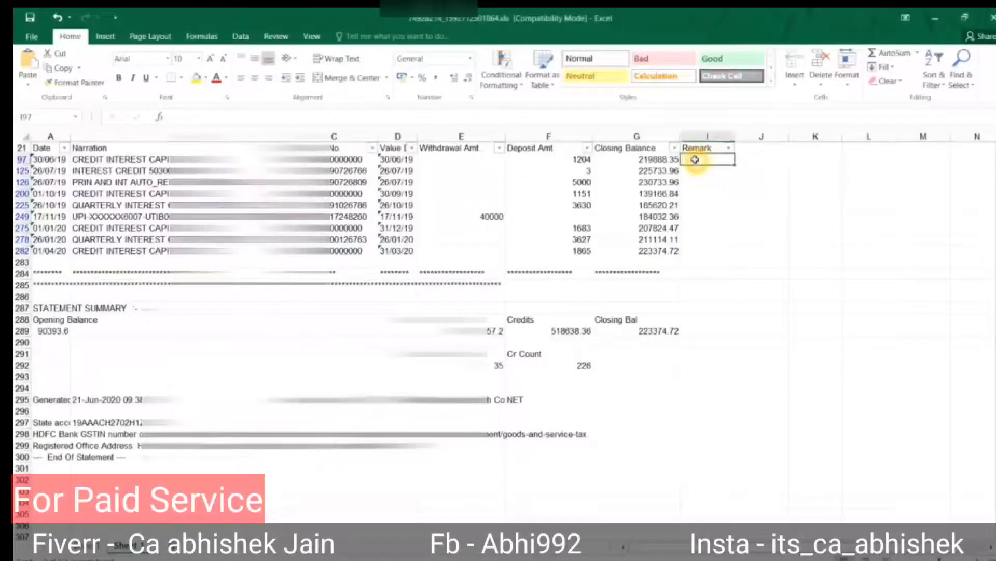
type("Intere")
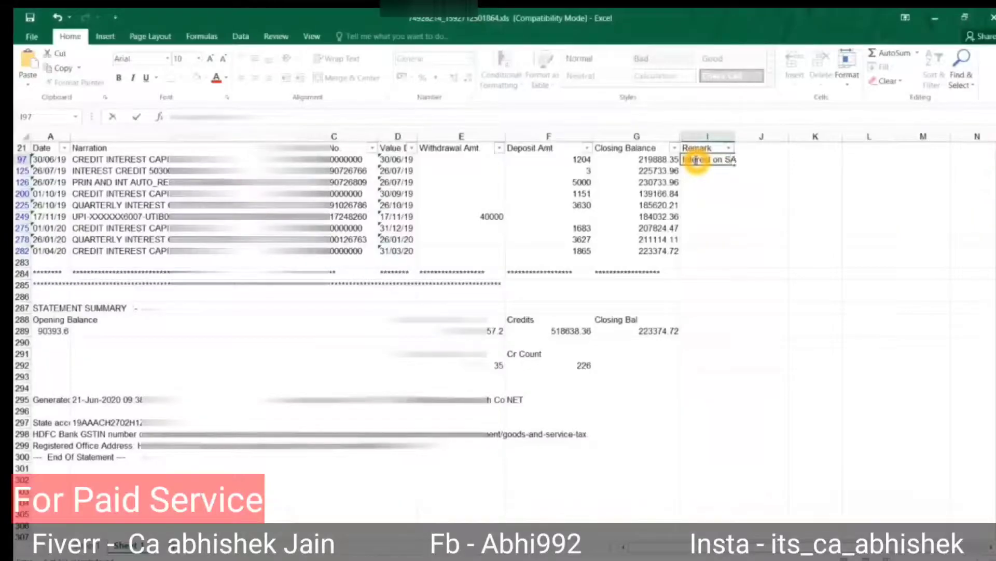
type("st on SA")
key("Return")
Copy 'Interest on SA' into the Remark cells of rows 200, 275 and 282.
left_click(695, 159)
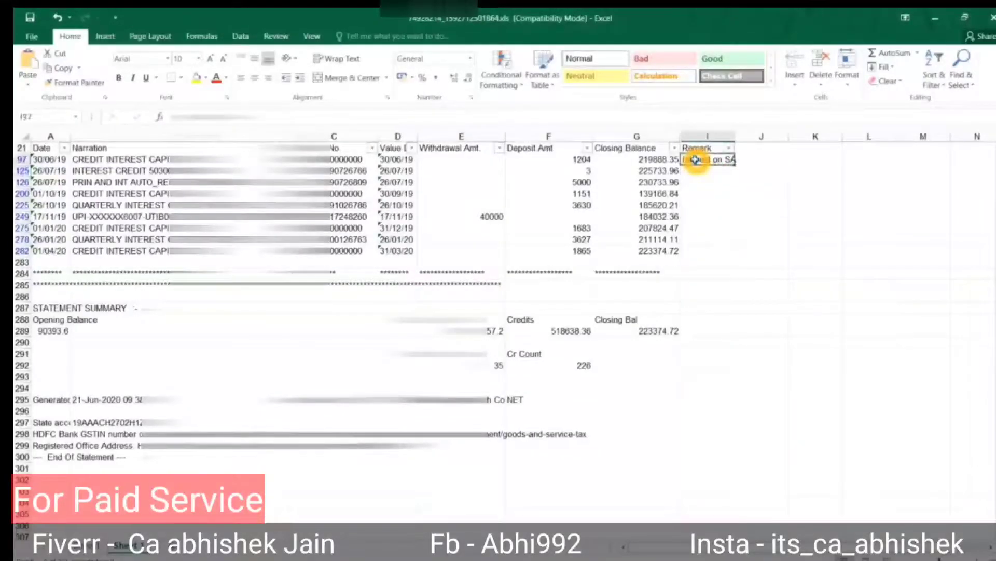
key("ctrl+c")
key("Down")
key("Down")
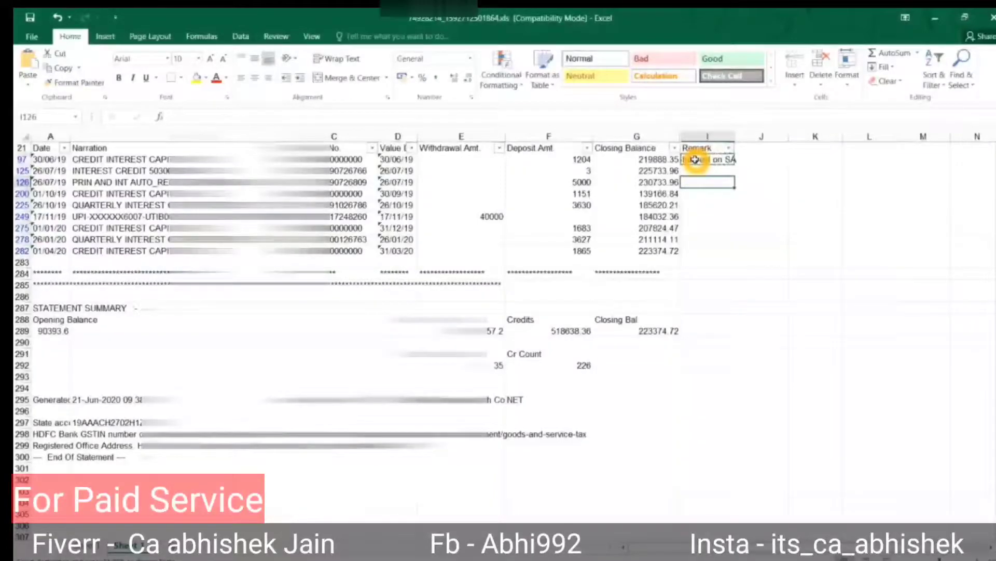
key("ctrl+v")
key("Down")
key("ctrl+v")
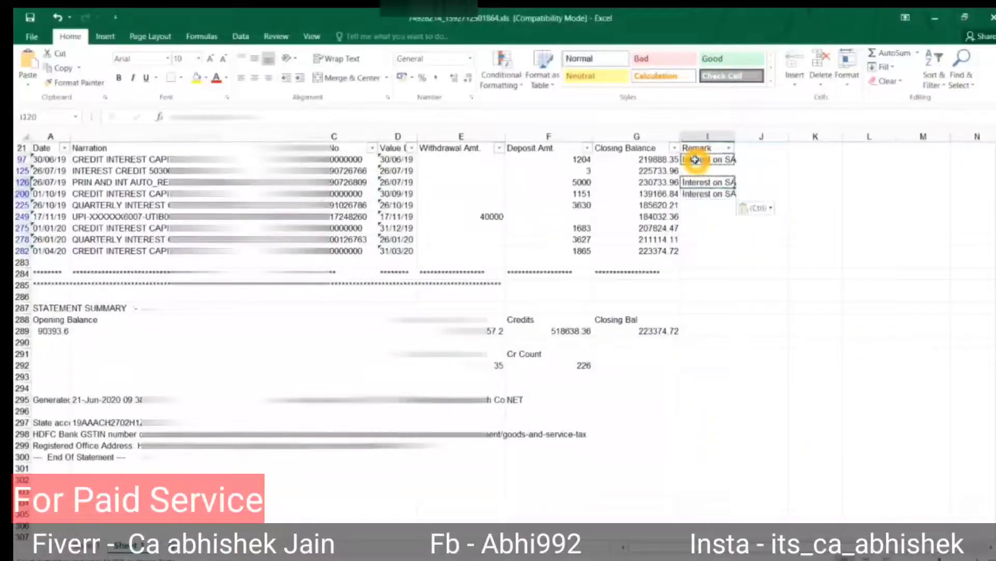
key("Down")
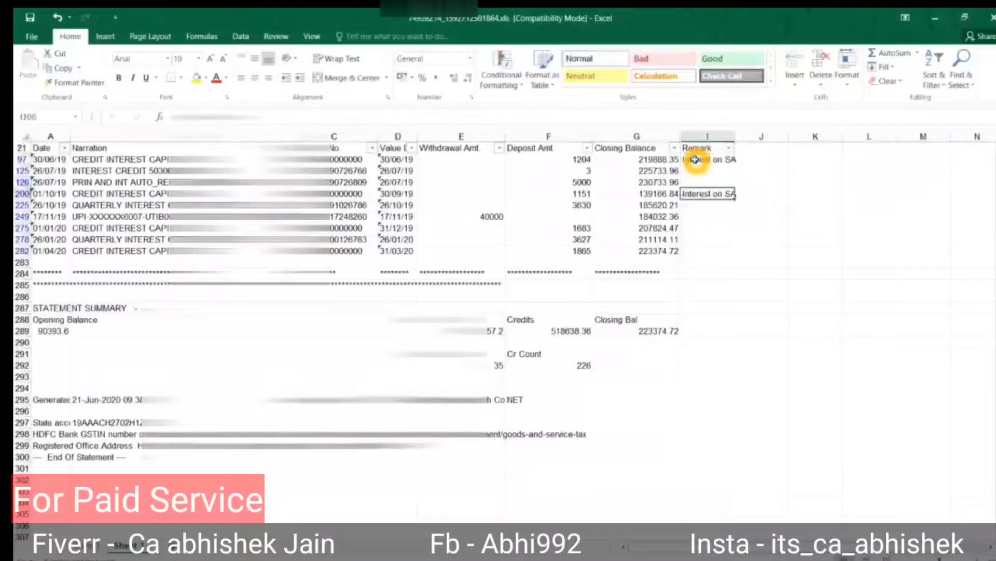
key("ctrl+c")
key("Down")
key("Down")
key("Down")
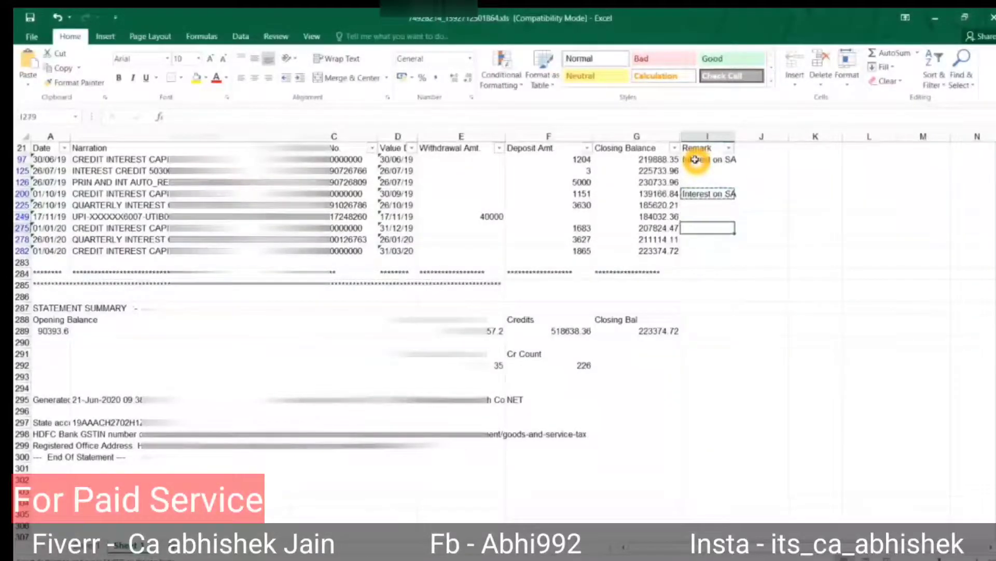
key("ctrl+v")
key("Down")
key("Down")
key("ctrl+v")
key("Up")
key("Up")
key("Up")
key("Up")
key("Up")
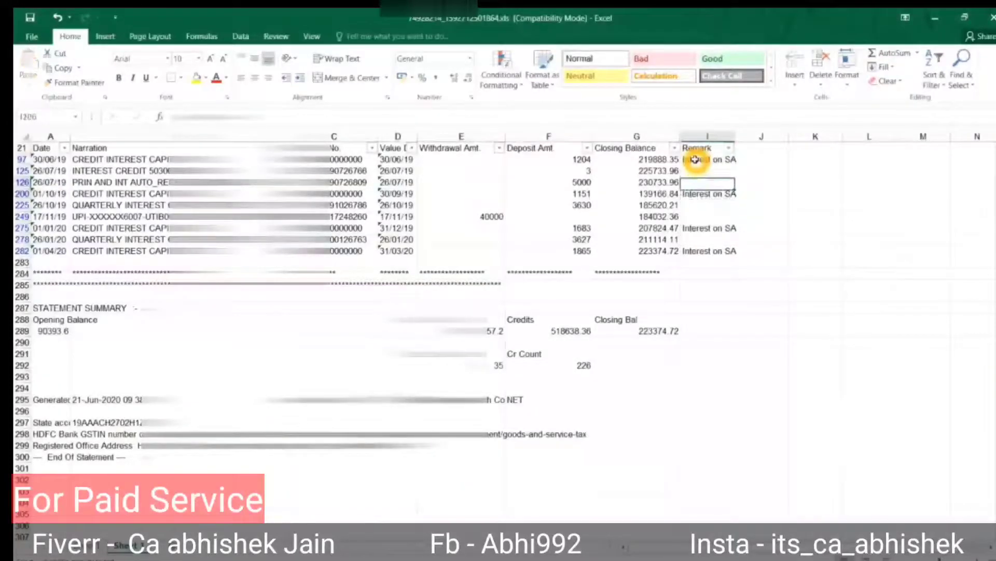
key("Up")
key("Up")
Enter 'Interest on FD' in I125 and paste it into I225 and I278.
type("I")
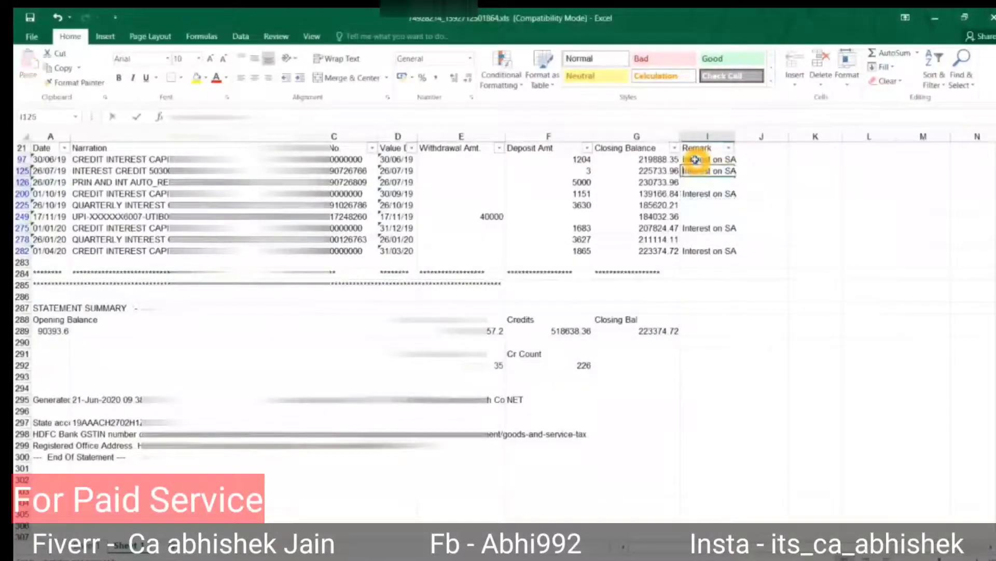
type("nterest on F")
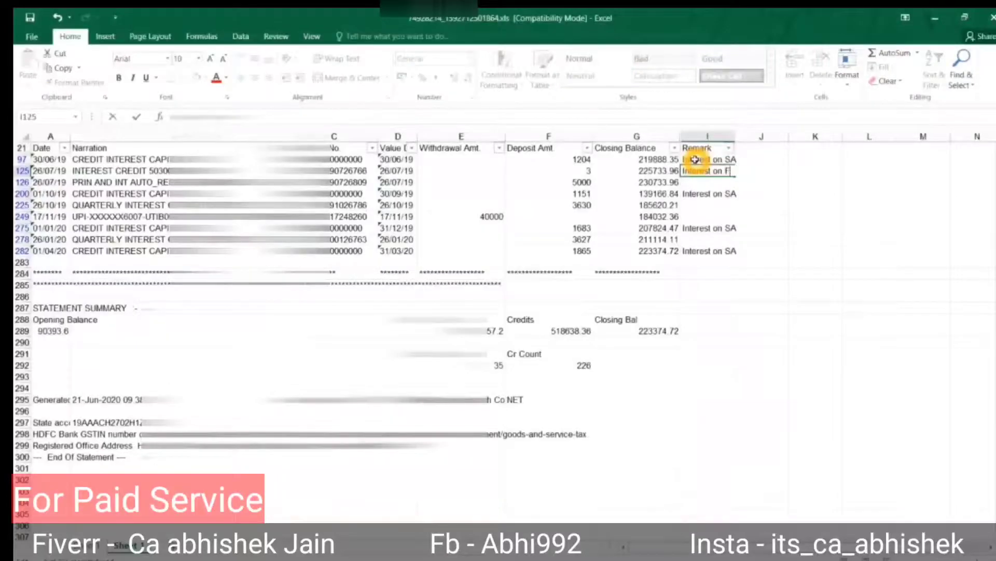
type("D")
key("Return")
key("Down")
key("Down")
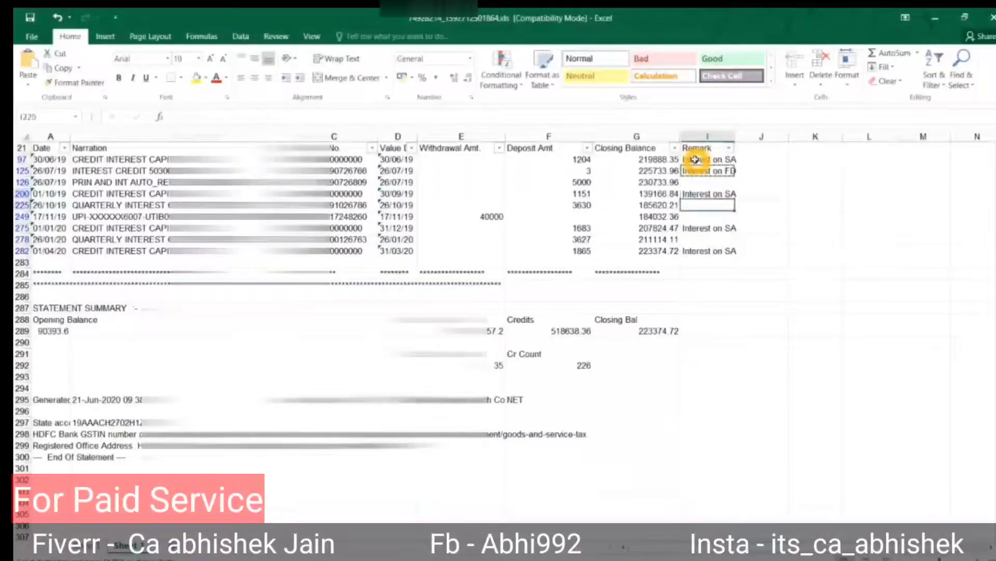
key("ctrl+v")
key("Down")
key("Down")
key("Down")
key("ctrl+v")
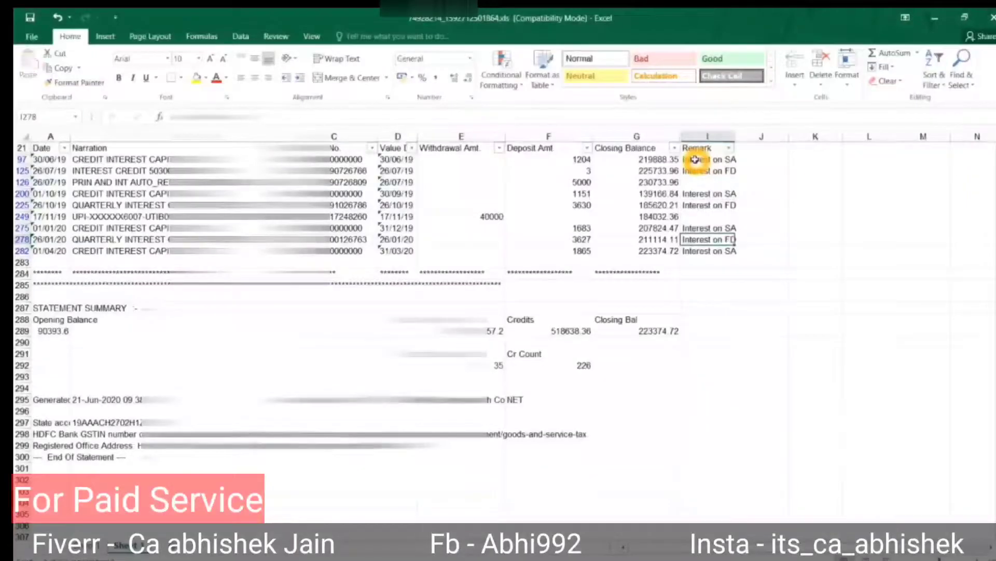
key("Left")
key("Left")
key("Left")
key("Left")
key("Left")
key("Left")
key("F2")
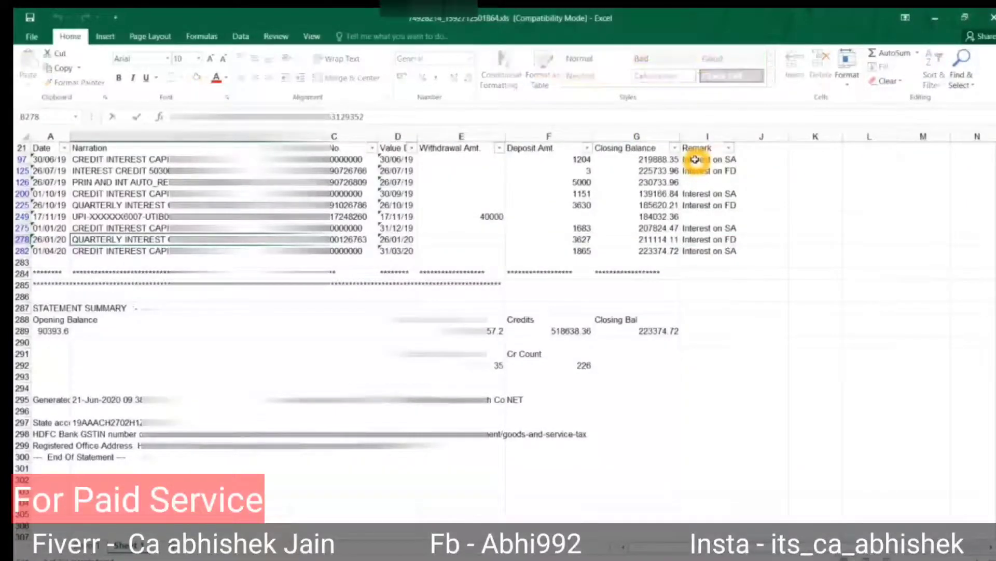
key("Escape")
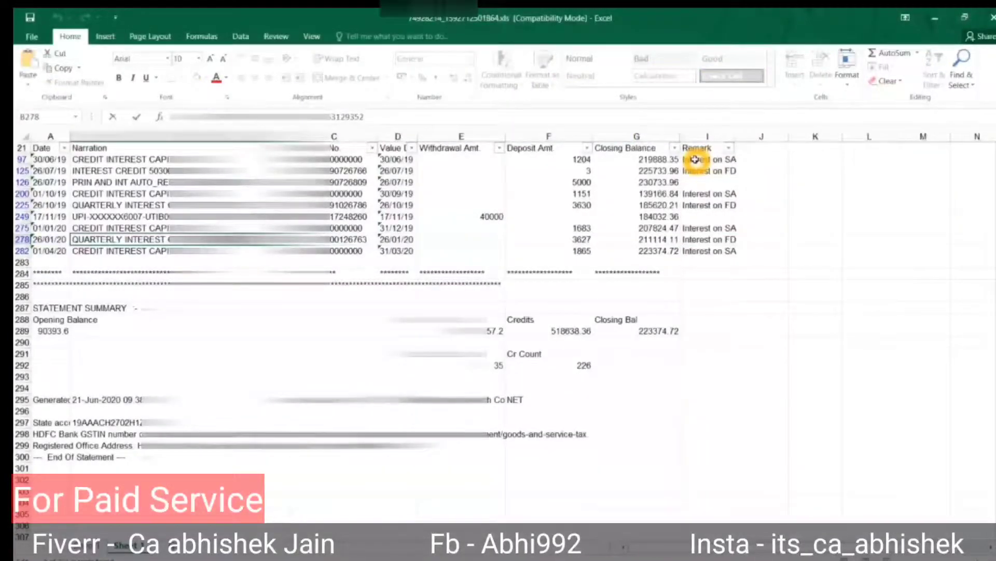
key("alt+a")
Filter the Narration column by the pasted FD transfer narration text.
key("c")
key("ctrl+Up")
key("alt+Down")
key("Down")
key("Down")
key("Down")
key("Down")
key("Down")
key("Down")
key("Down")
key("ctrl+v")
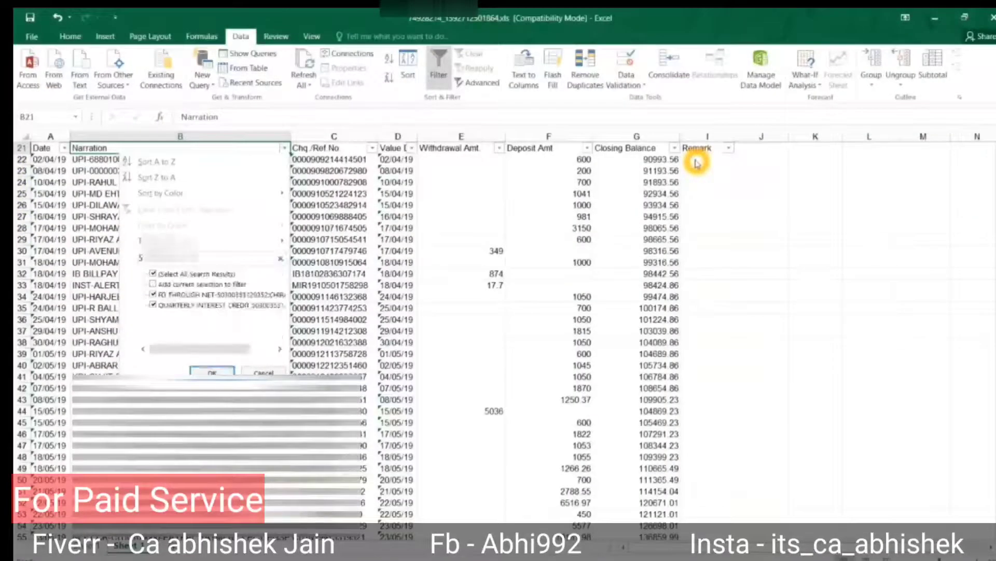
key("Return")
Enter the remark 'FD Investment' for row 127's 200000 FD transfer.
key("Down")
key("Right")
key("Right")
key("Right")
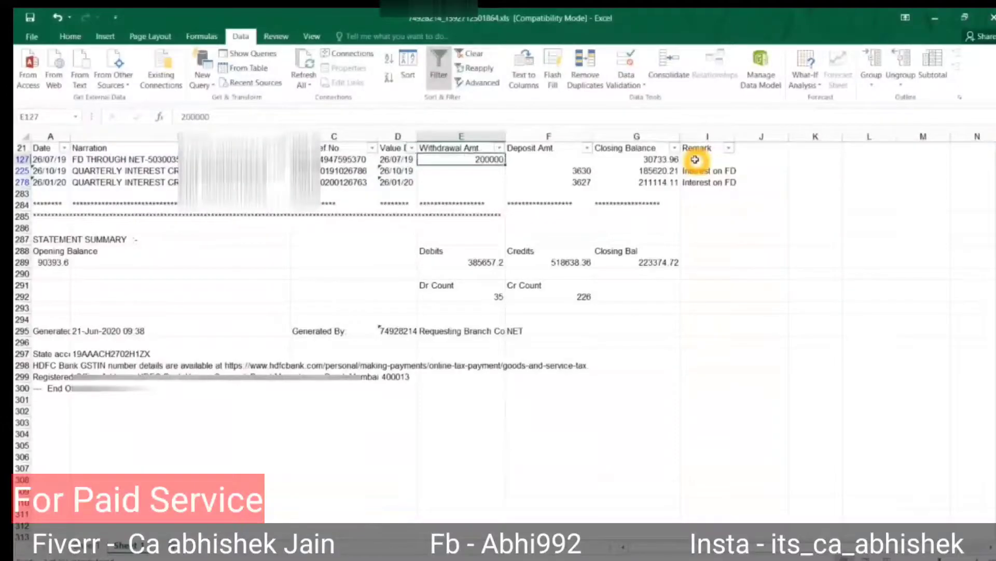
key("Right")
key("Right")
key("Right")
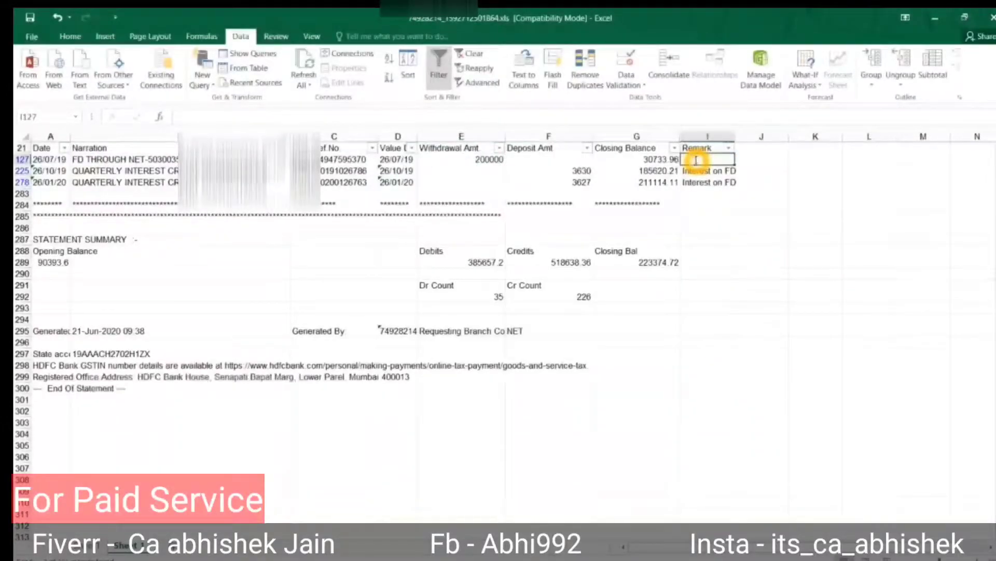
type("FD Intestment")
key("Return")
Clear the filter to show every row and select the first deposit amounts from row 22.
key("Up")
key("Up")
key("alt")
key("a")
key("c")
key("Down")
key("Left")
key("Left")
key("Left")
key("Right")
key("shift+Down")
key("shift+Down")
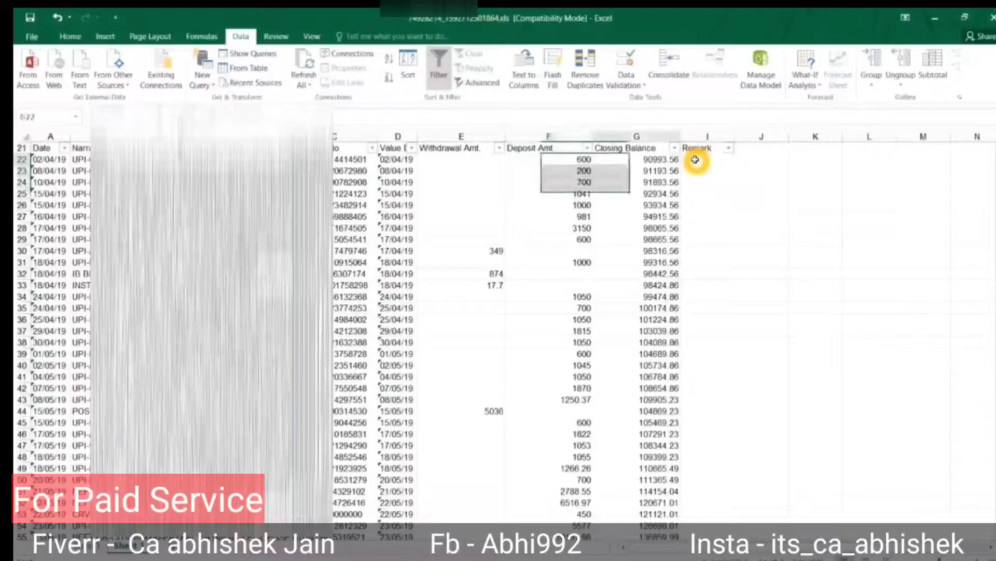
Fill the remark 'Income' into the Remark cells of rows 22 to 28.
left_click(695, 160)
double_click(695, 160)
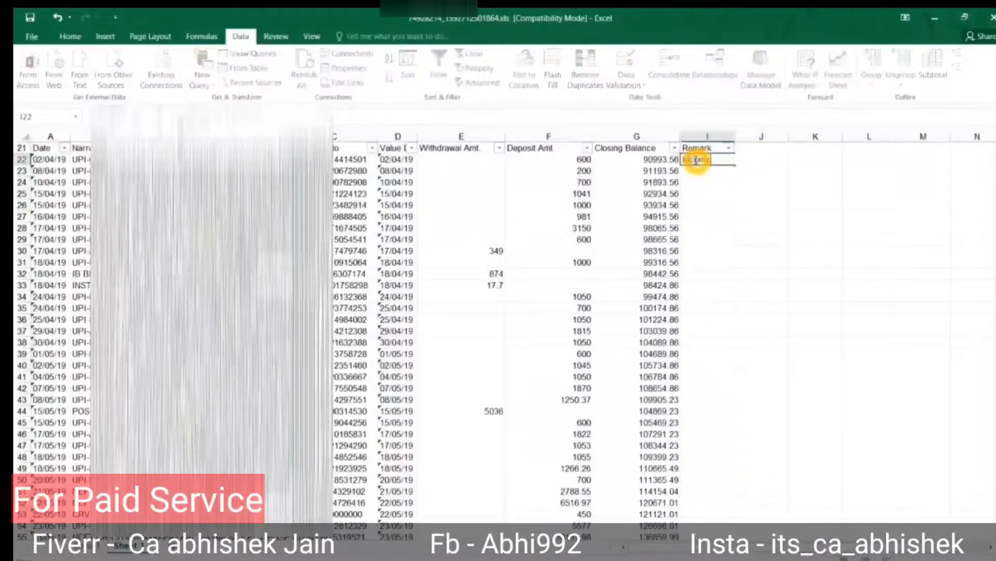
key("Escape")
scroll(695, 160, "down", 10)
scroll(694, 160, "up", 10)
left_click_drag(695, 151, 695, 160)
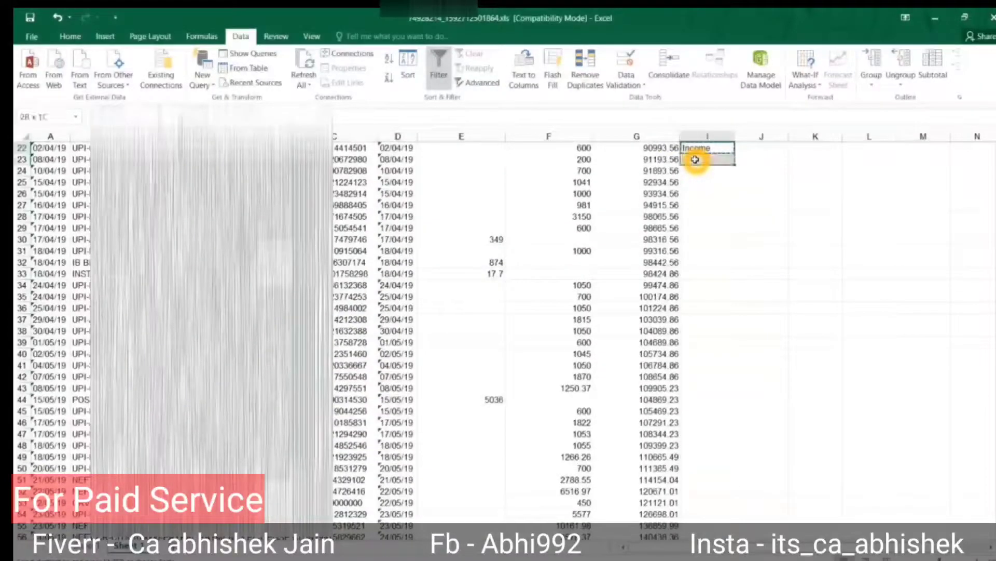
key("shift+Down")
key("shift+Down")
key("shift+Down")
key("shift+Down")
key("shift+Down")
key("Return")
Open the Narration filter list and type 're' in its search box.
key("Down")
key("Down")
key("Down")
key("Down")
key("Down")
key("Down")
key("Down")
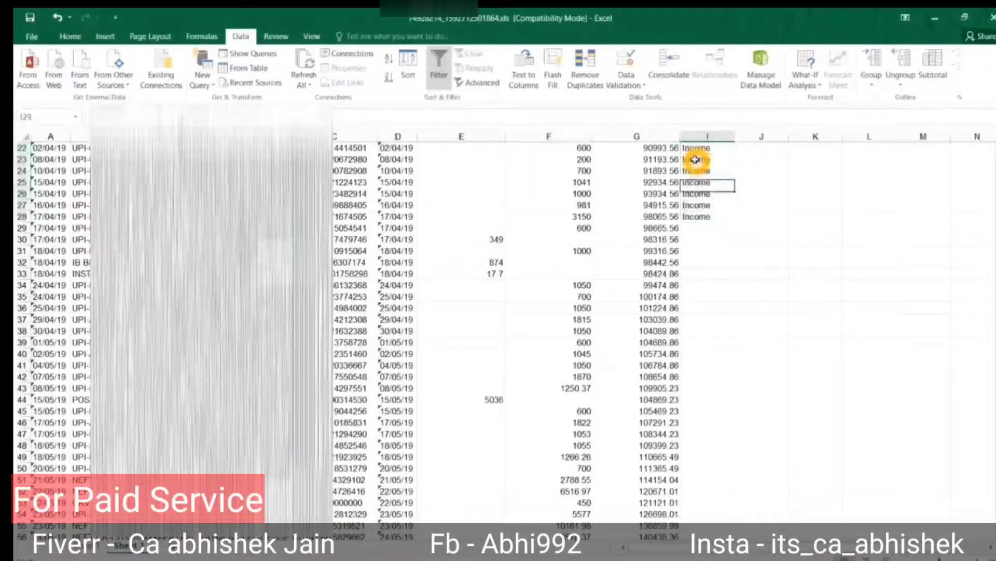
key("Left")
key("ctrl+Up")
key("Left")
key("Left")
key("Left")
key("Left")
key("Left")
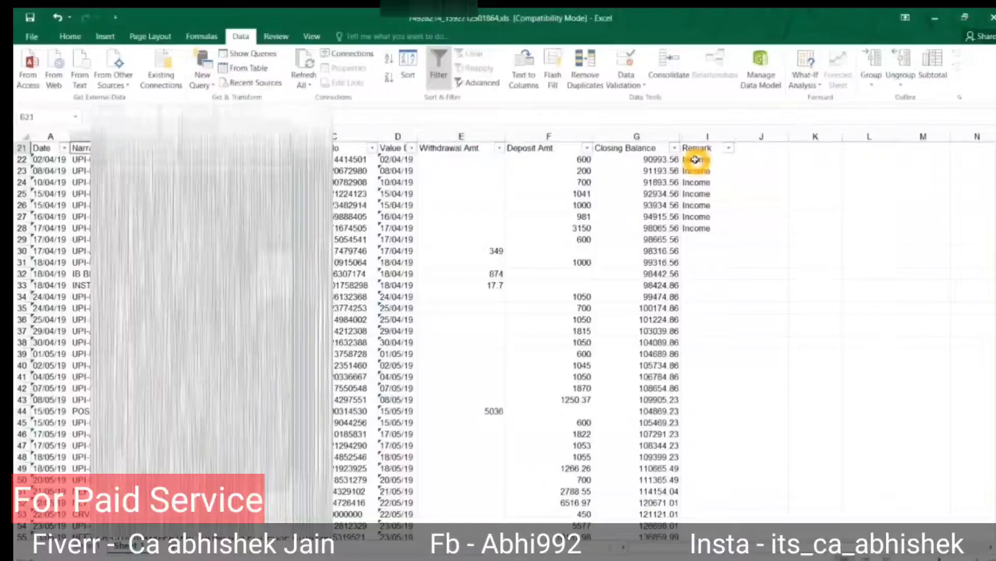
key("alt+Down")
type("ref")
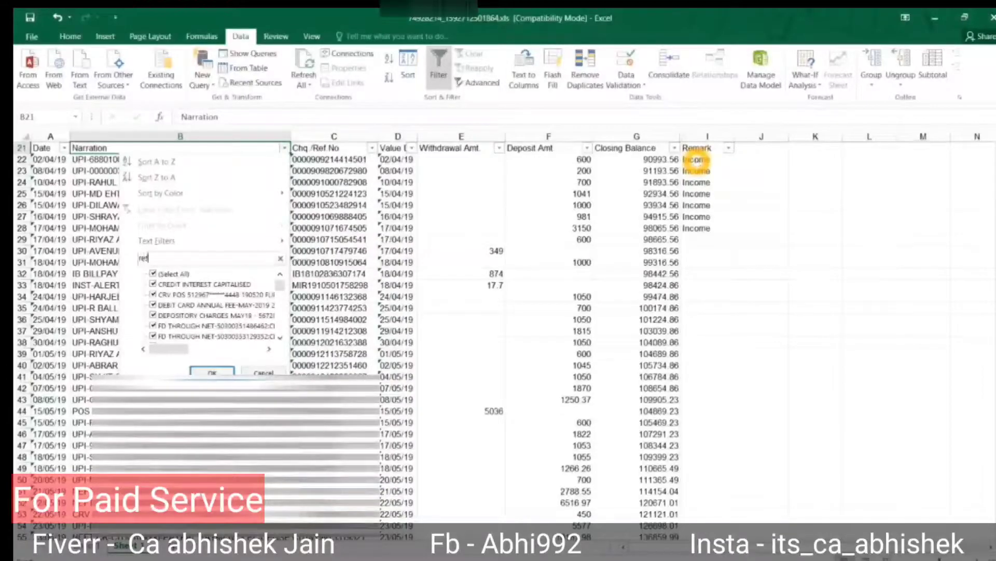
Apply the 'ref' Narration filter and compare the 700 amounts in rows 166 and 193.
key("Return")
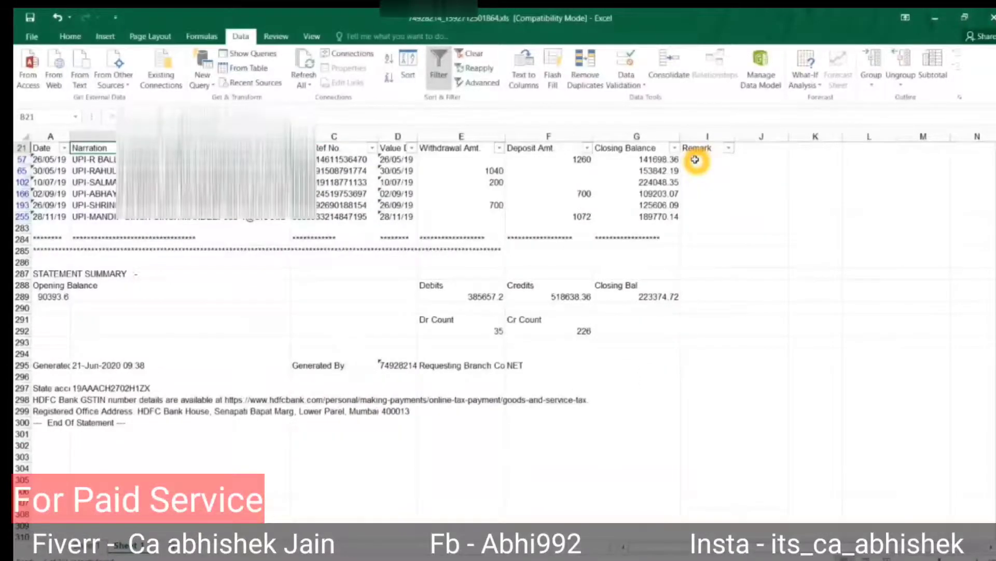
key("Down")
key("Down")
key("Down")
key("Right")
key("Right")
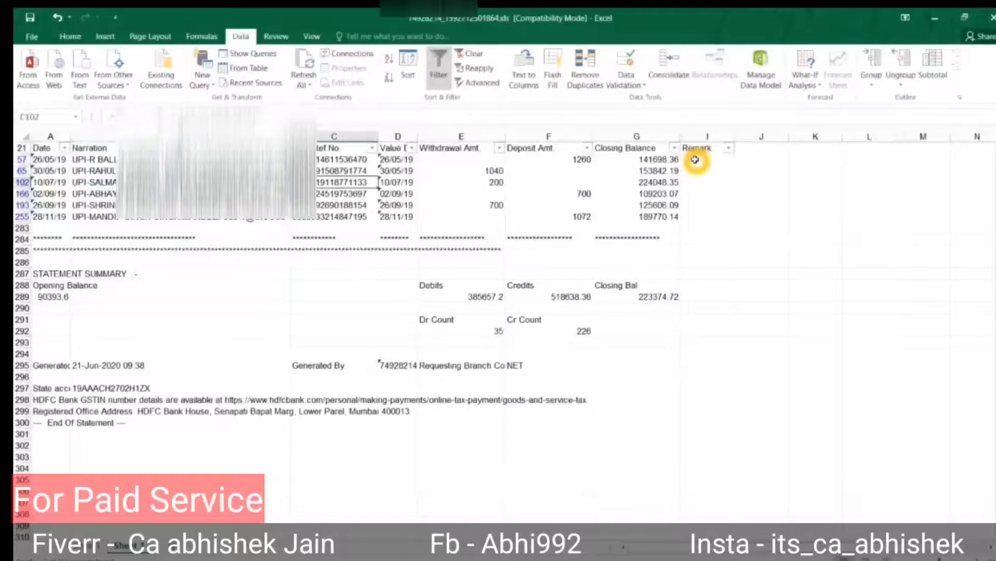
key("Right")
key("Down")
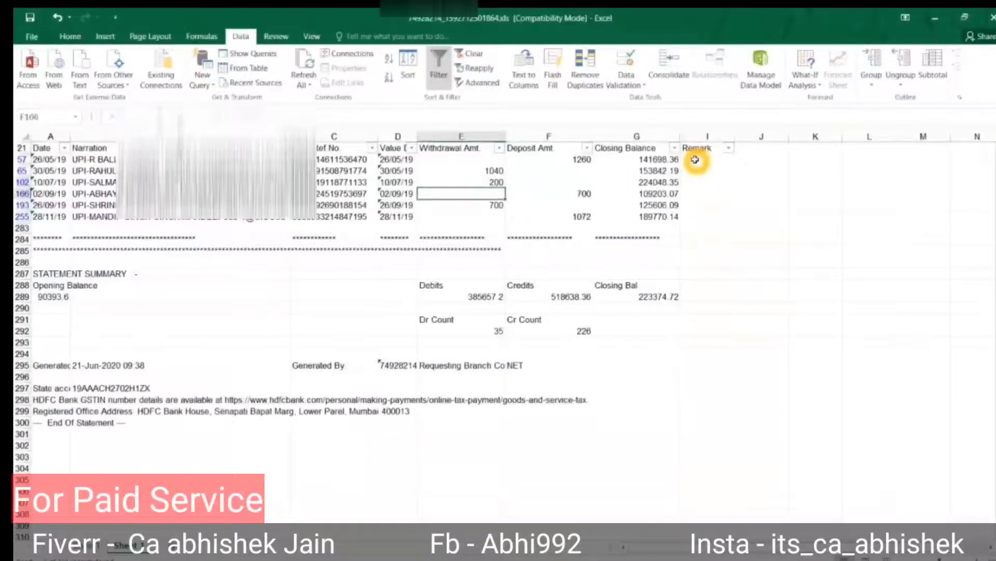
key("Left")
key("Left")
key("Left")
key("Down")
key("F2")
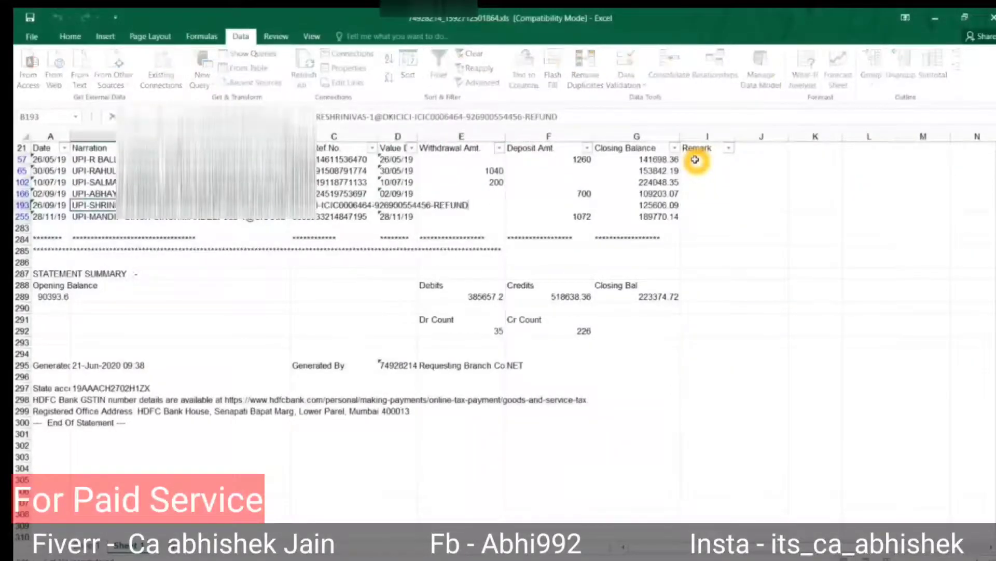
key("Escape")
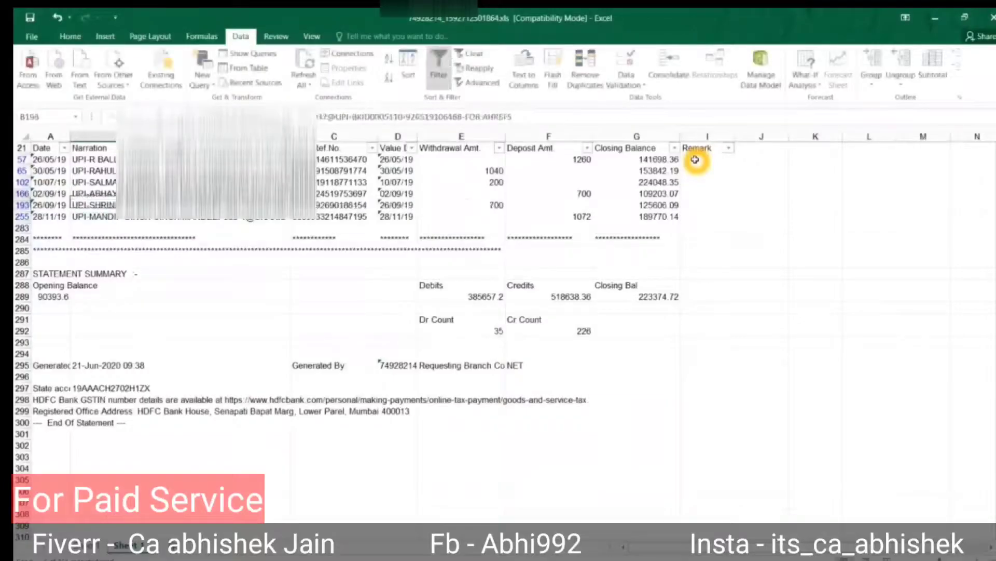
key("Right")
key("Right")
key("Right")
key("Up")
key("shift+Down")
Mark rows 166 and 193 as 'Cancle' in the Remark column.
key("Right")
key("Right")
key("Right")
key("Right")
key("Up")
key("Left")
key("Left")
key("Left")
key("Left")
key("Right")
key("Right")
key("Right")
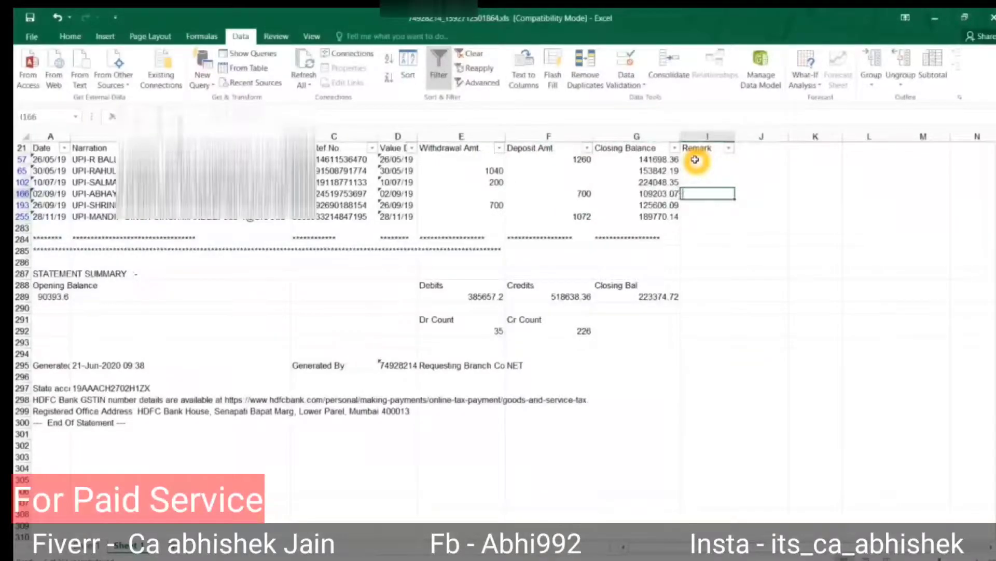
type("Cancl")
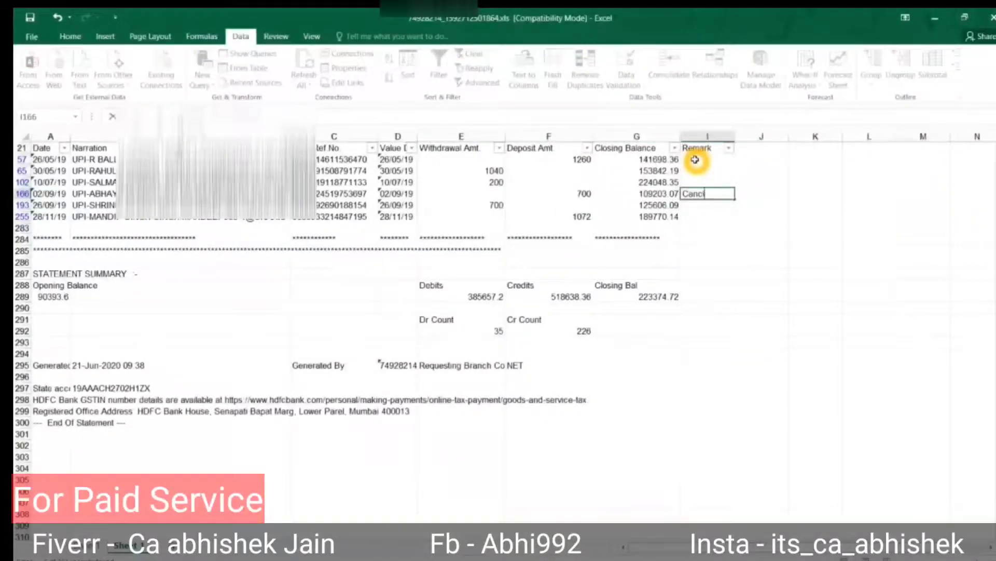
type("e")
key("Left")
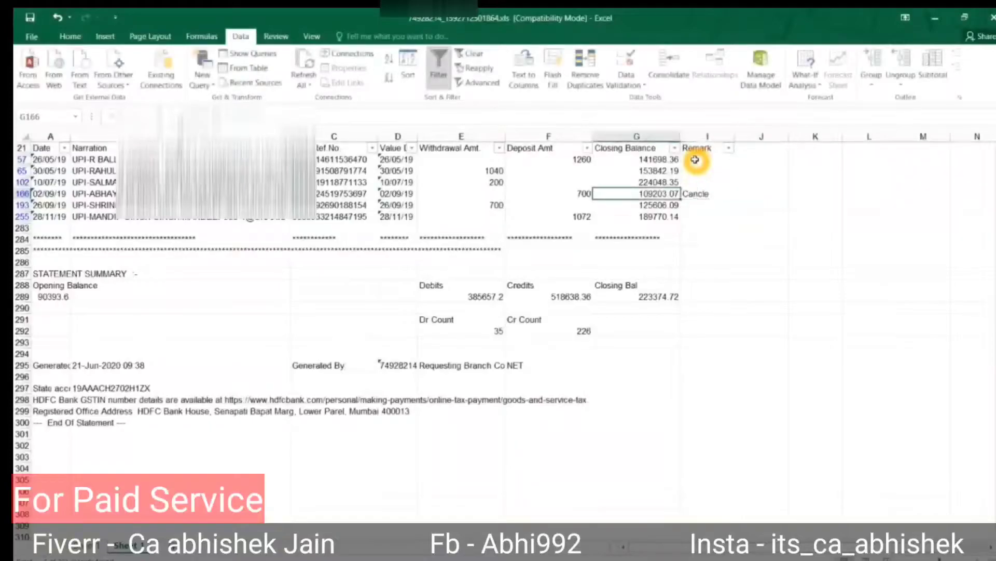
key("Right")
key("ctrl+c")
key("Down")
key("Return")
key("Up")
key("Up")
key("Up")
key("Up")
Compare the withdrawals in rows 57, 65 and 102 and check row 57's narration.
key("Left")
key("Left")
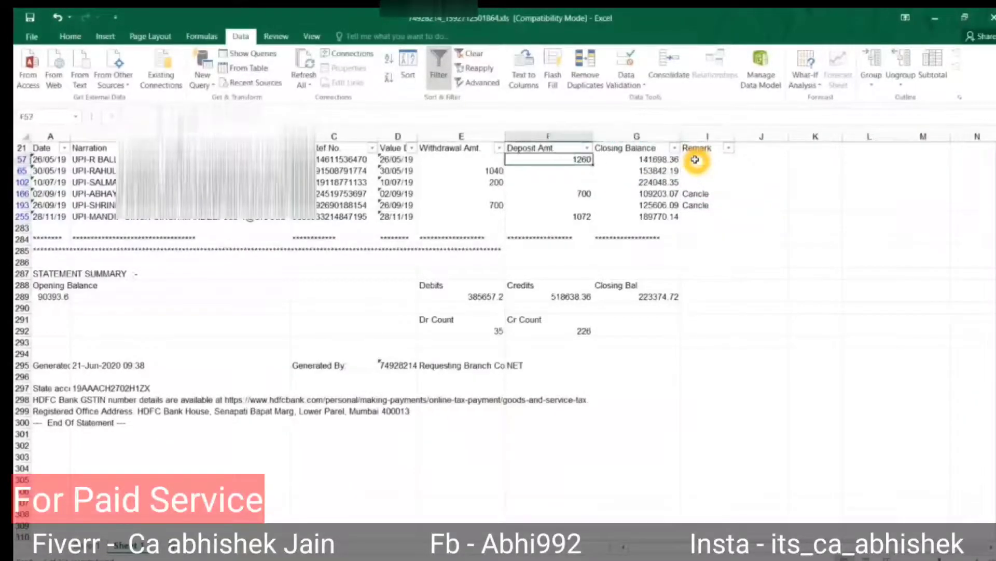
key("Left")
key("Down")
key("shift+Down")
key("Right")
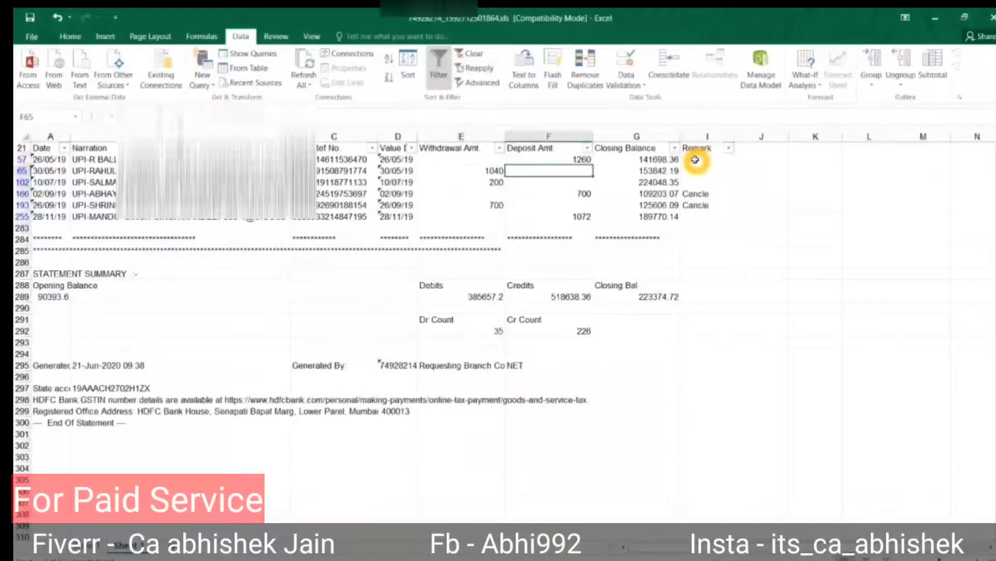
key("Right")
key("Up")
key("Left")
key("Left")
key("Left")
key("Right")
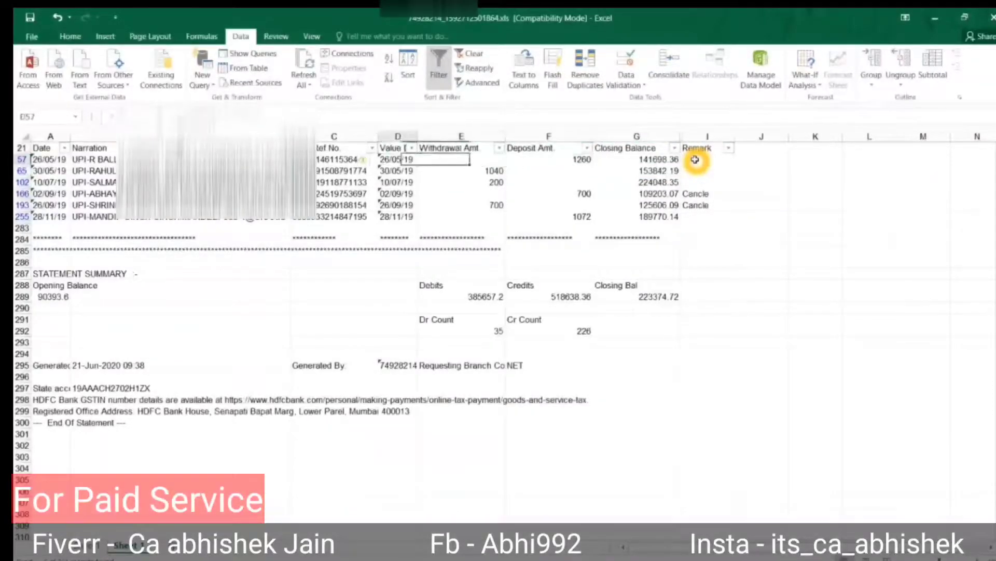
key("Left")
key("Left")
key("Left")
Clear the filter to show all rows and check the matching 1040 entries in rows 62 and 65.
key("alt+a")
key("c")
key("Down")
key("Down")
key("Down")
key("Down")
key("Down")
key("Down")
key("Down")
key("Down")
key("Down")
key("Down")
key("Down")
key("Down")
key("Down")
key("Down")
key("Down")
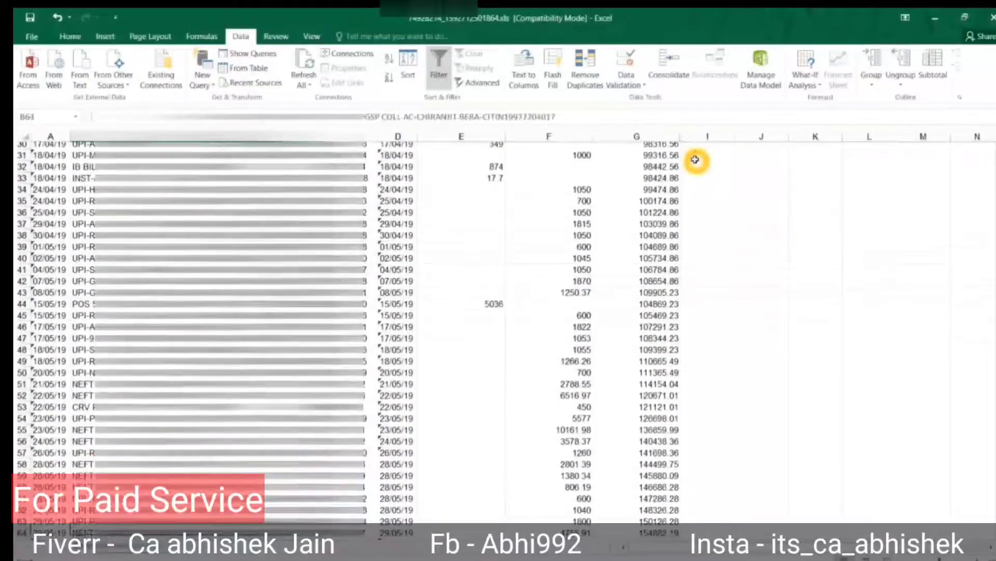
key("Right")
key("Right")
key("Right")
key("Right")
key("Up")
key("Up")
key("Up")
key("Up")
key("Up")
key("Up")
key("Up")
key("Up")
key("Up")
key("Up")
key("Up")
key("Up")
key("Up")
key("Down")
key("Down")
key("Down")
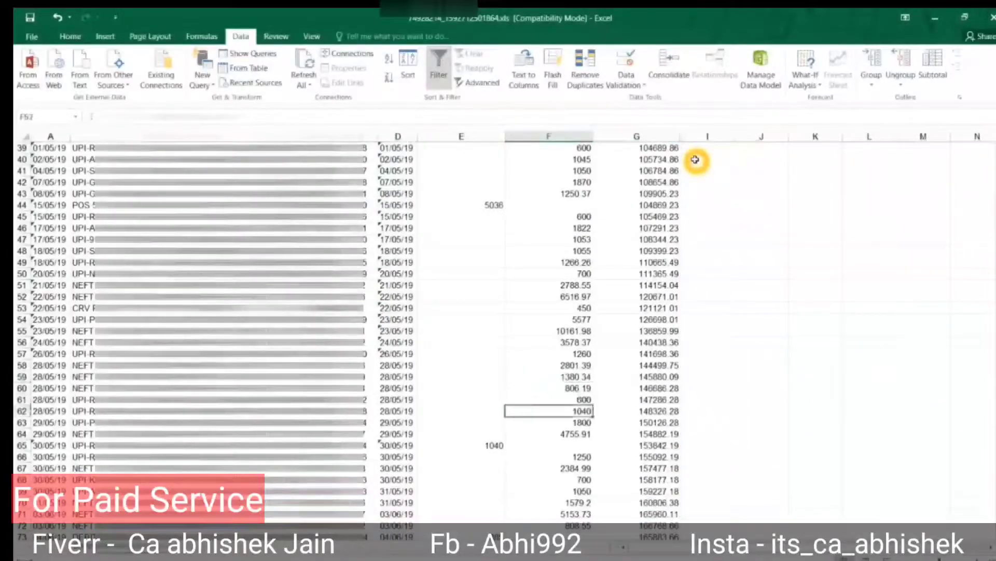
key("Left")
key("Down")
key("Down")
key("Down")
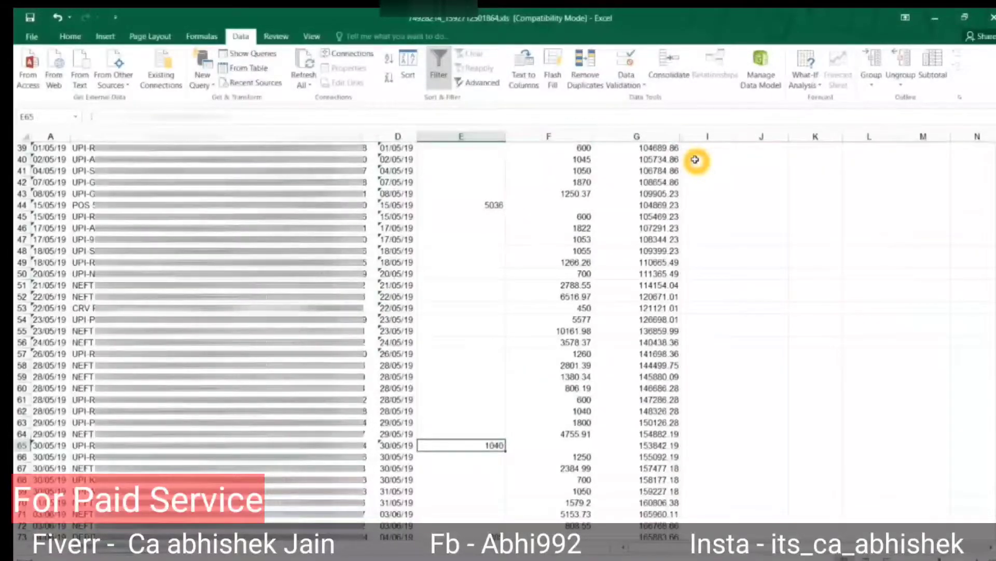
key("Left")
key("Left")
key("Left")
key("F2")
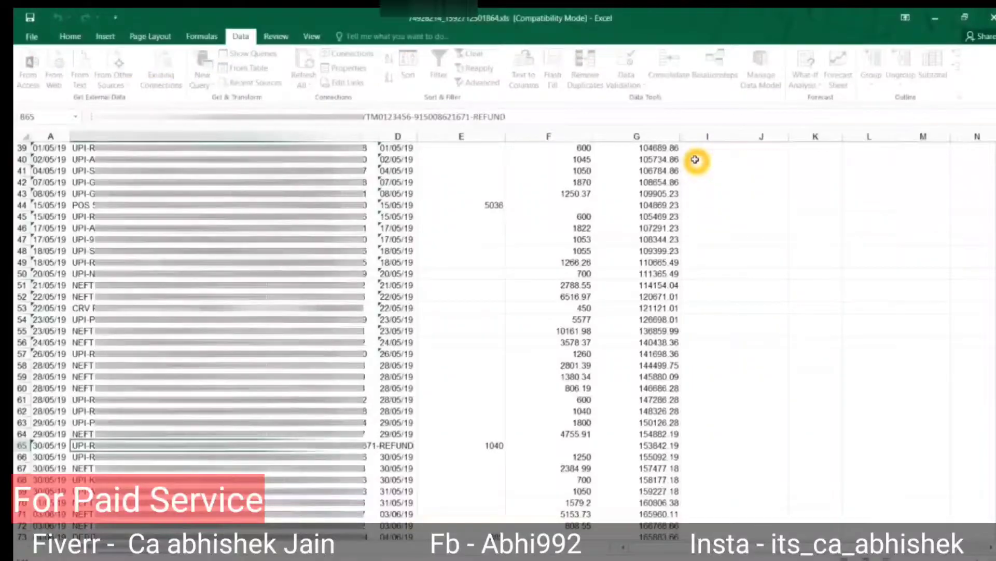
key("Escape")
Enter 'Cancle' as the remark in I65 and paste it into I62.
key("Right")
key("Right")
key("Right")
key("Right")
key("Right")
key("Right")
type("Ca")
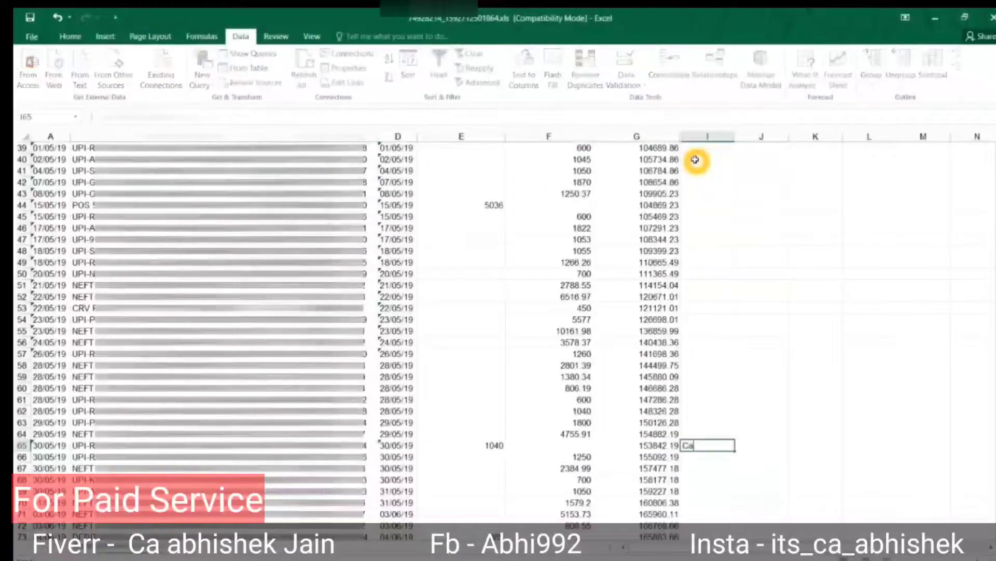
type("ncle")
key("ctrl+Return")
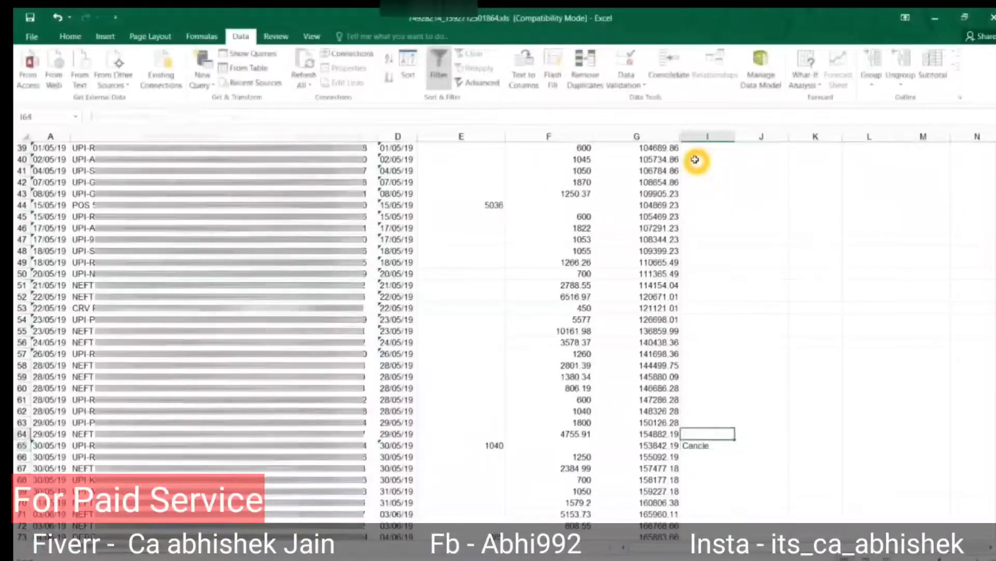
key("ctrl+c")
key("Up")
key("Up")
key("Up")
key("ctrl+v")
key("Escape")
Clear all Cancle notes from column I, then select columns G to I to unhide H.
key("Down")
key("Down")
key("Down")
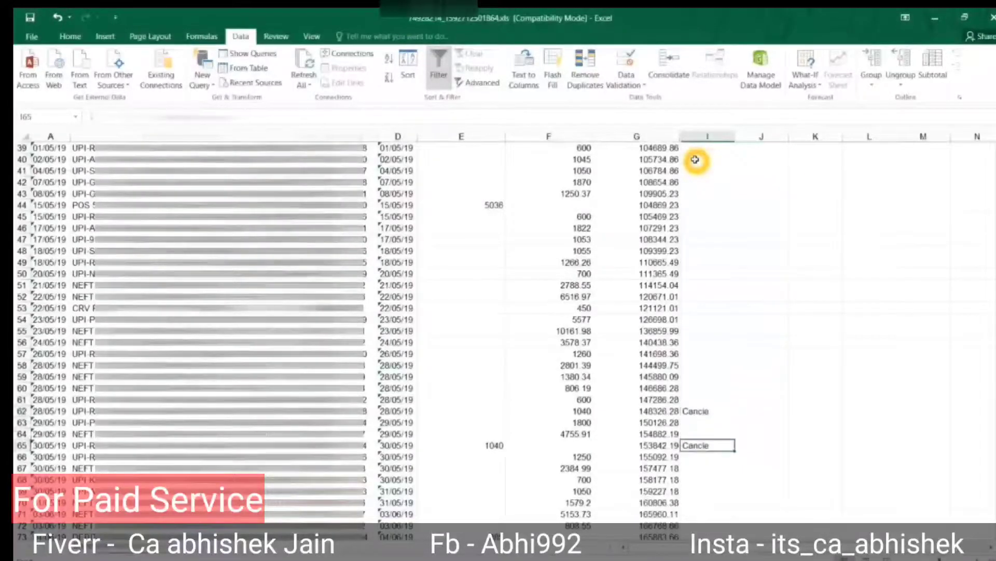
key("Left")
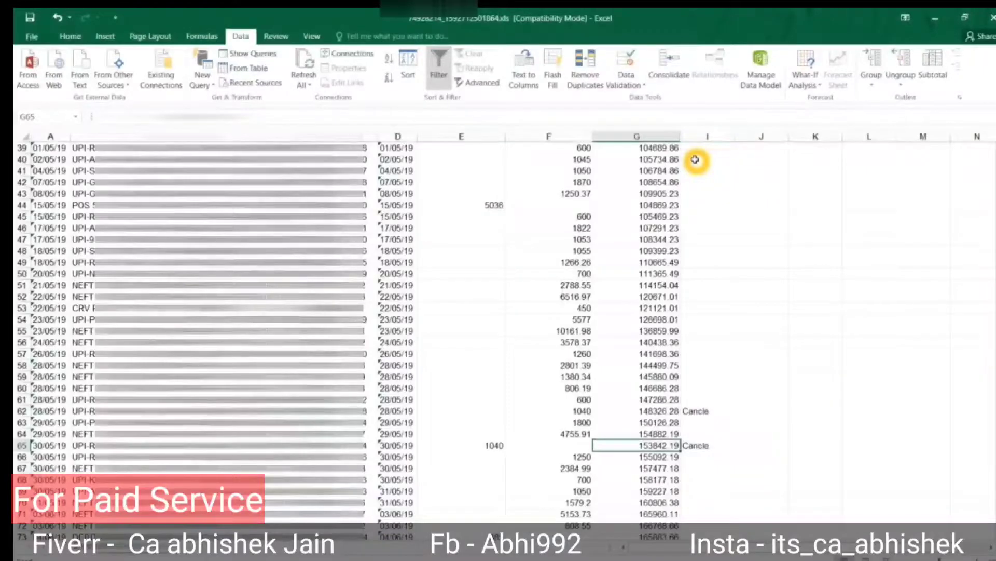
key("Right")
key("Left")
key("Right")
key("ctrl+space")
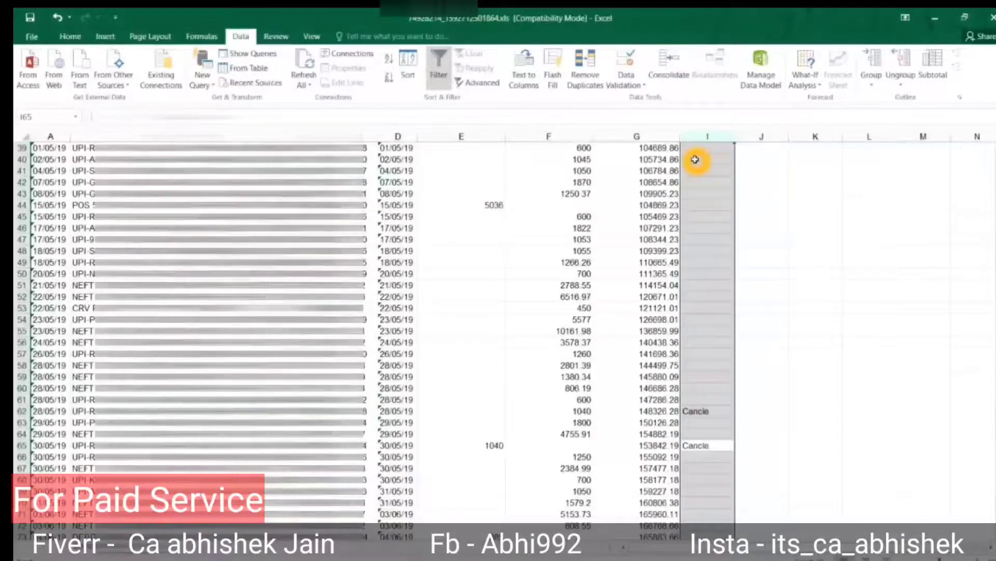
key("Delete")
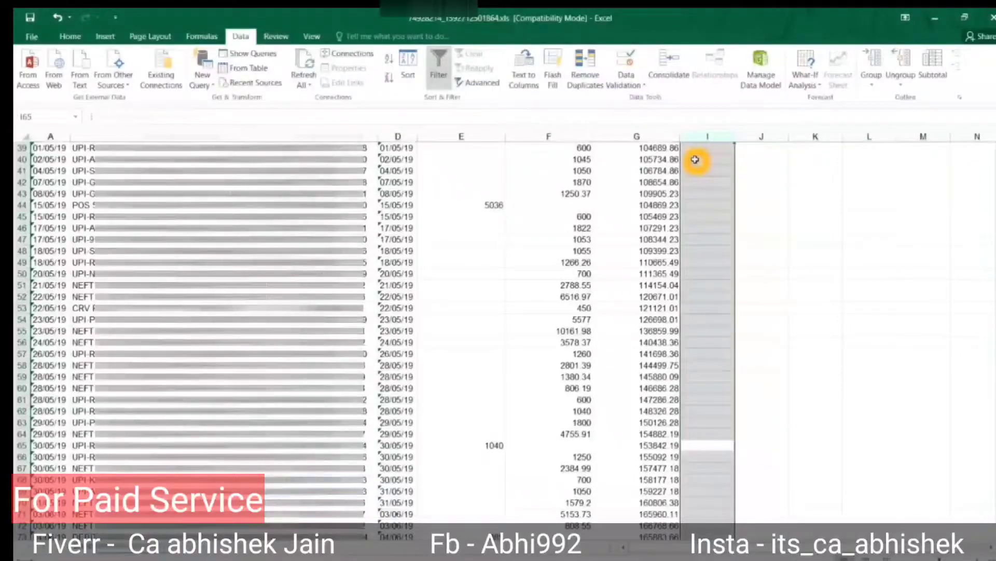
key("shift+Left")
key("alt+o")
Unhide column H and go to its Remark header in row 21.
key("c")
key("u")
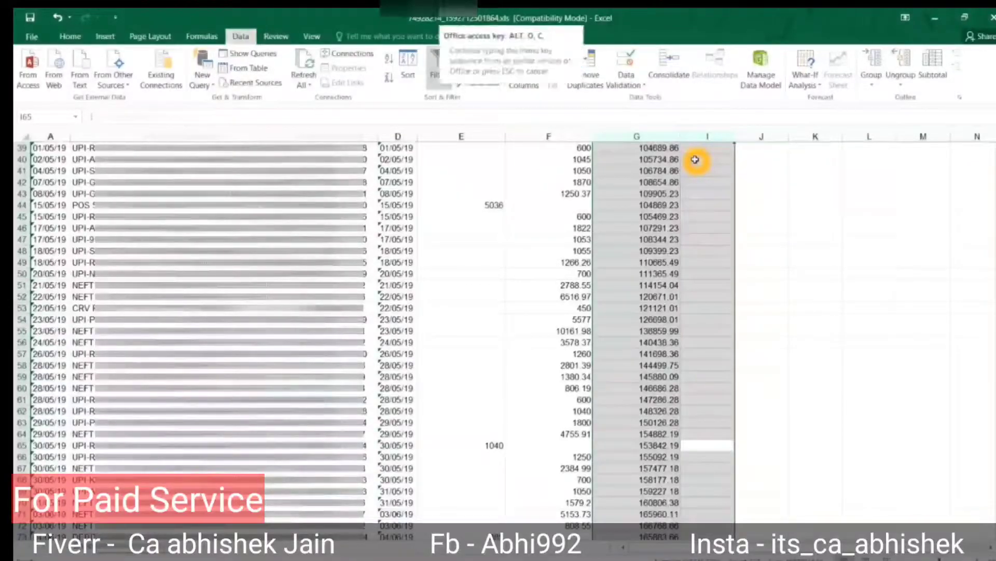
key("Left")
key("ctrl+Up")
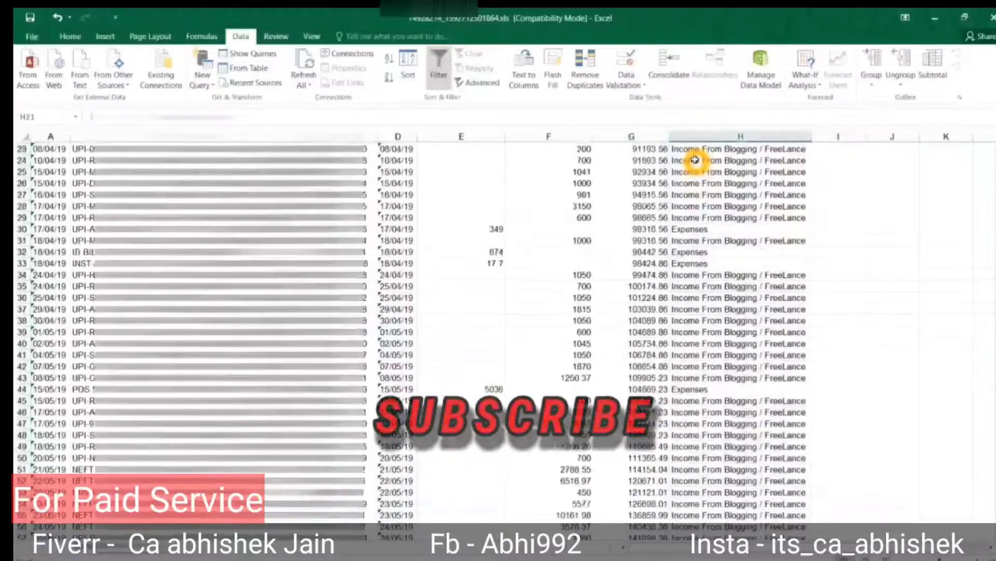
key("Up")
key("Down")
Browse the Remark filter categories (Expenses, FD Investment, Blogging income, Interest on FD) without applying a filter.
key("alt+Down")
key("Down")
key("Down")
key("Down")
key("Down")
key("Down")
key("Down")
key("Down")
key("Down")
key("Down")
key("Down")
key("Down")
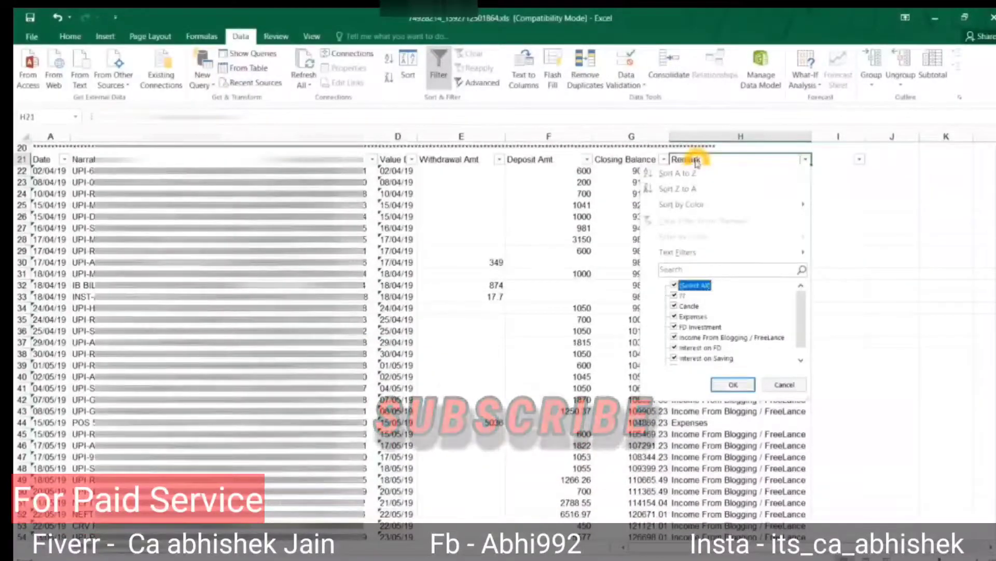
key("Up")
key("Up")
key("Up")
key("Up")
key("Up")
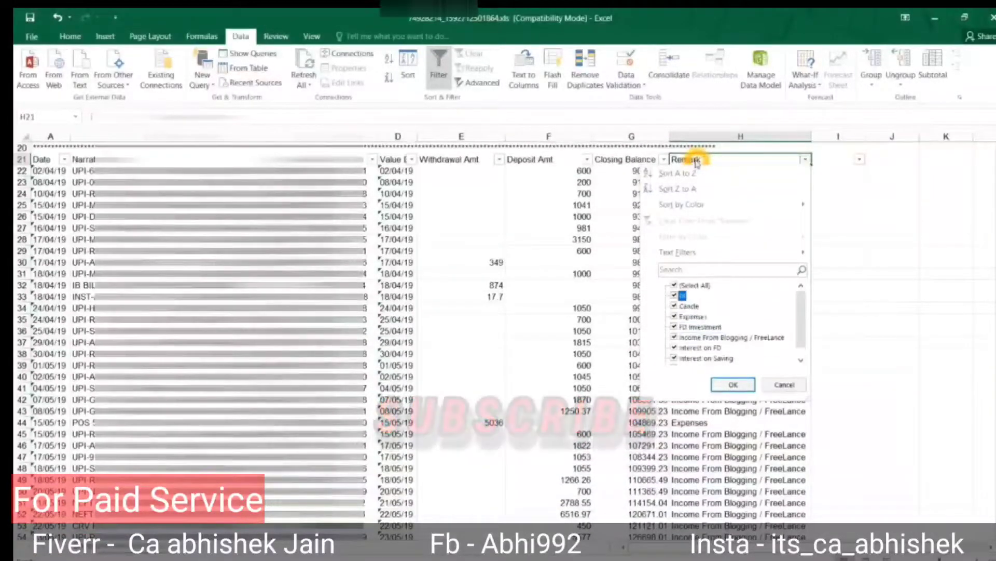
key("space")
key("Down")
key("Down")
key("Down")
key("Down")
key("Down")
key("Down")
key("Down")
key("Down")
key("Down")
key("Up")
key("Up")
key("Up")
key("Up")
key("Up")
key("Up")
key("Up")
key("Up")
key("Up")
key("Down")
key("Down")
key("Down")
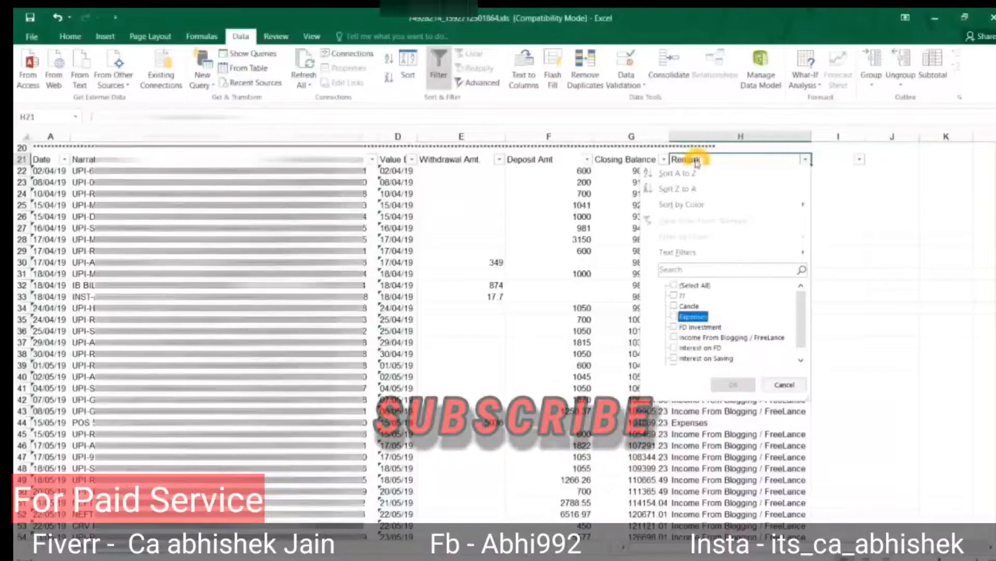
key("Down")
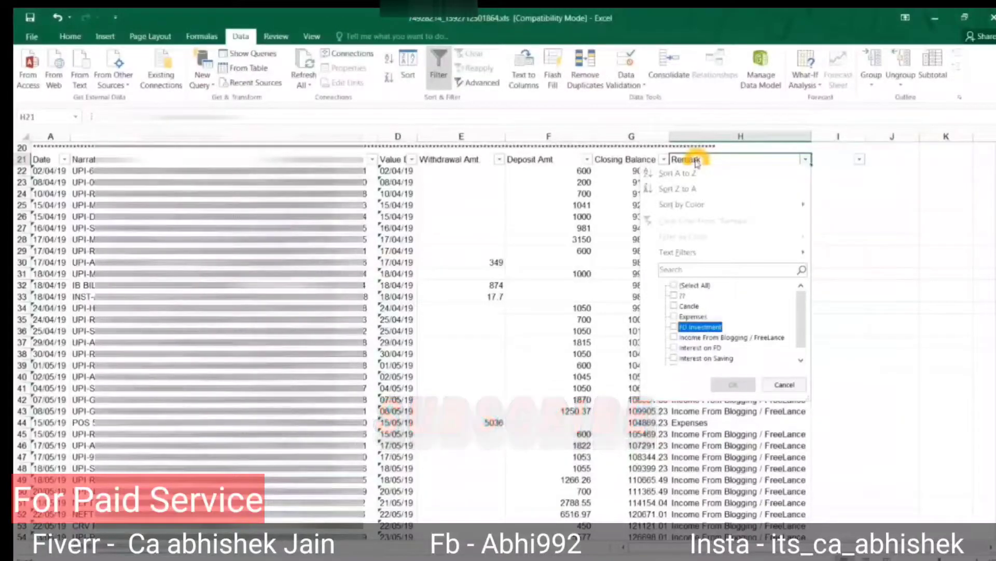
key("Down")
key("Down")
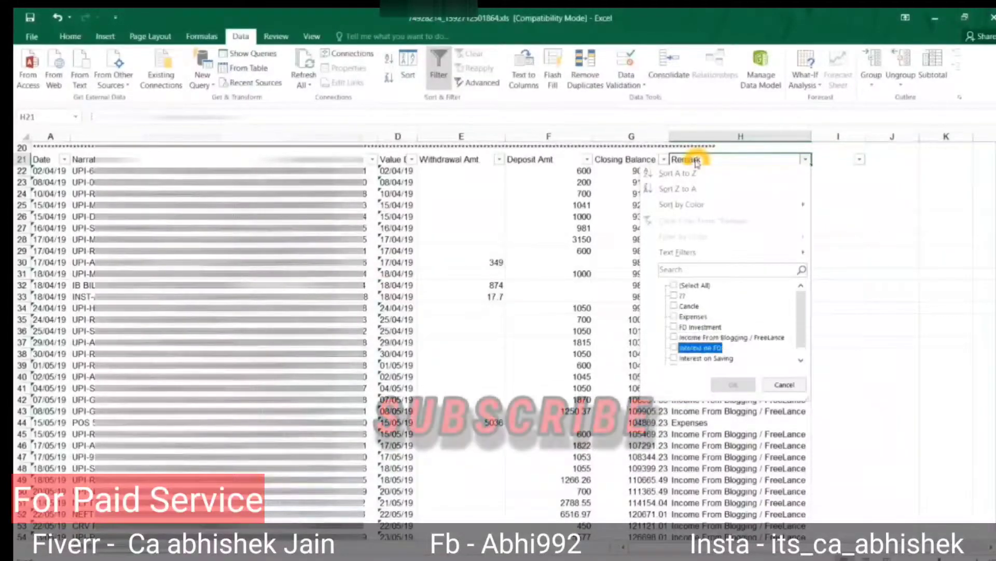
key("Down")
key("Down")
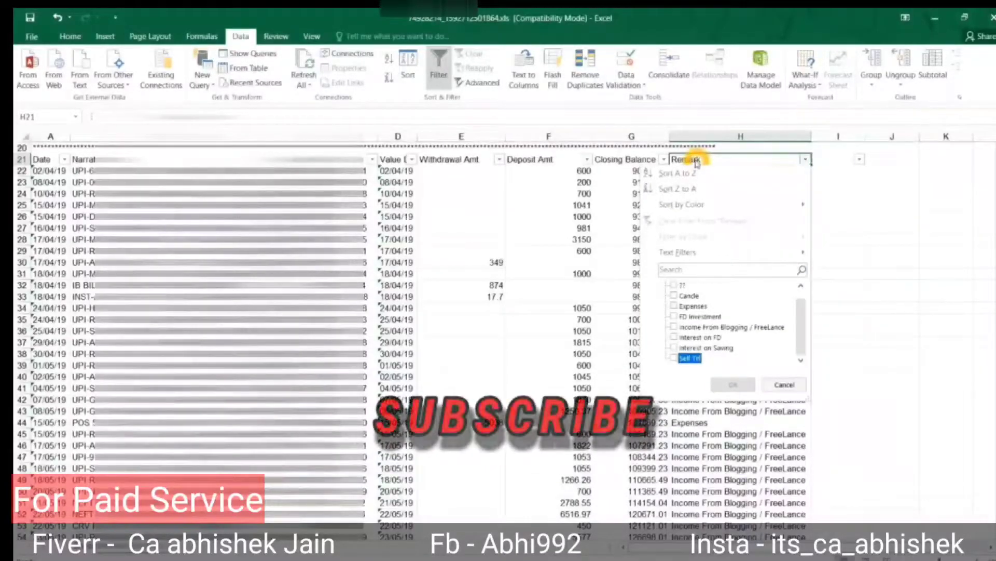
key("Escape")
Select the transaction table from the Remark header down to row 283.
key("Down")
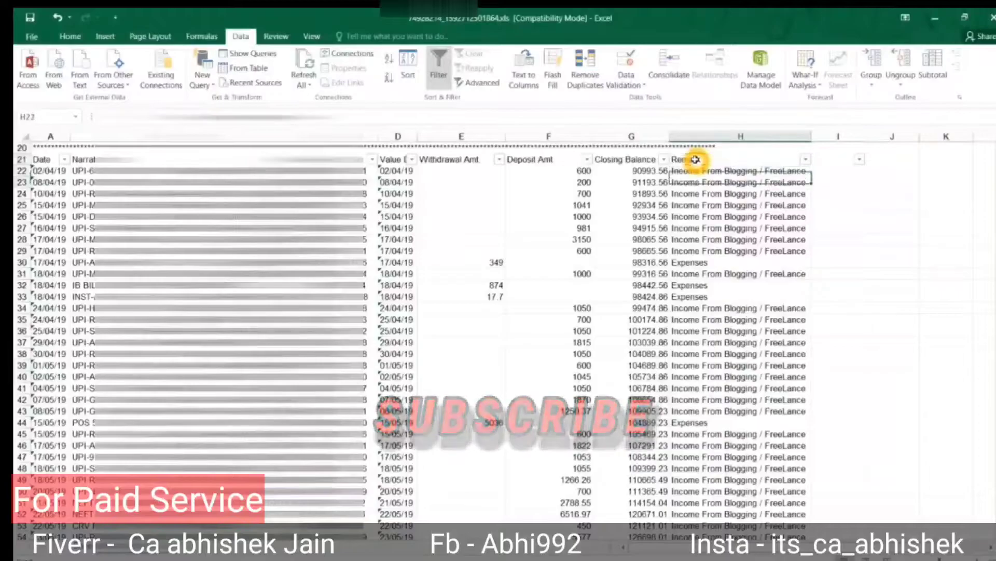
key("Left")
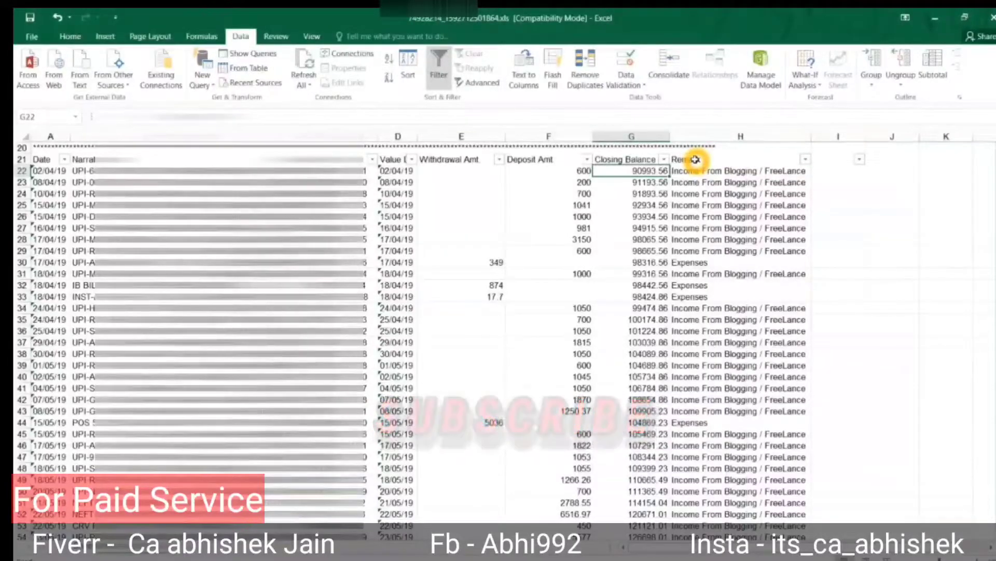
key("Right")
key("Up")
key("ctrl+shift+Left")
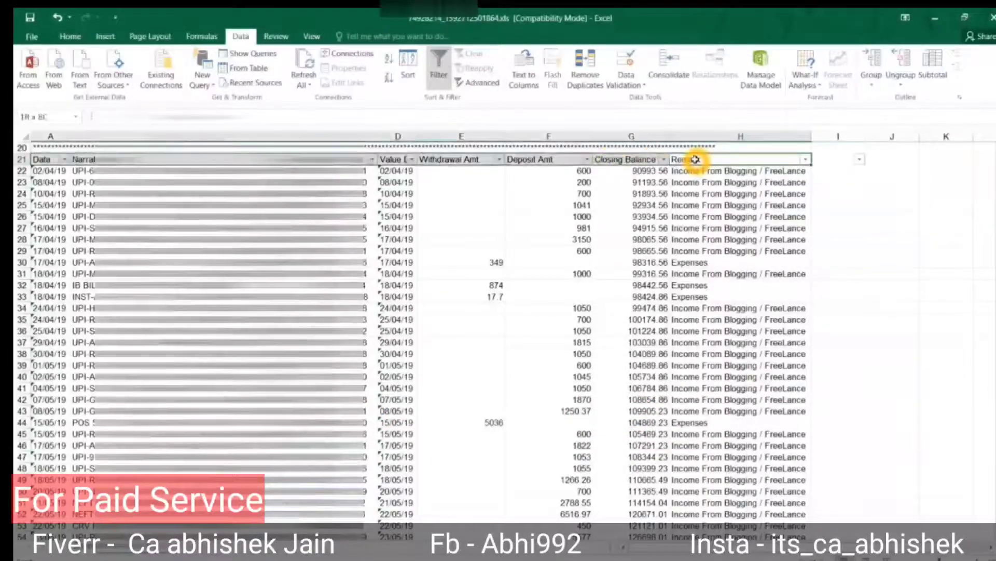
key("ctrl+shift+Down")
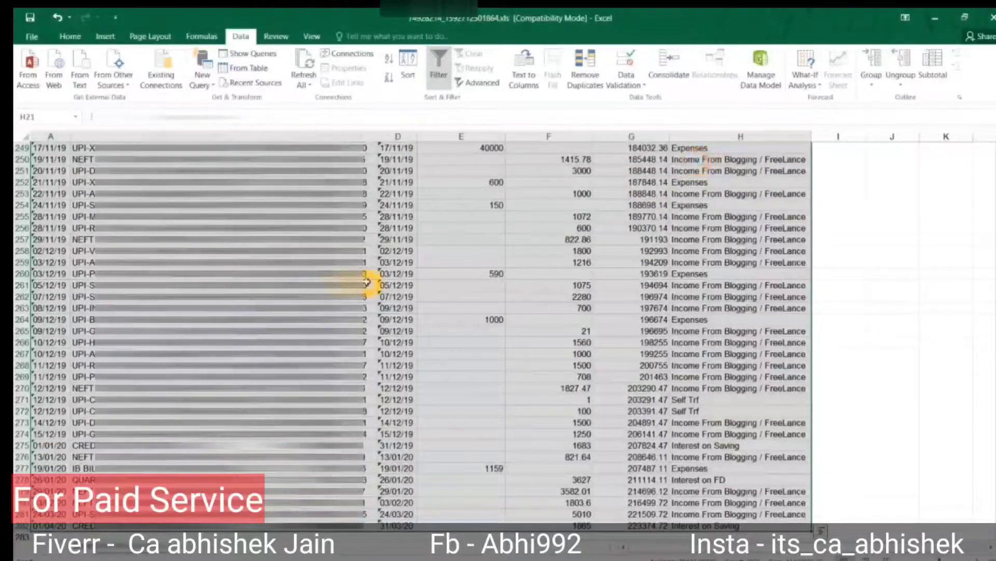
On the pivot sheet, review the Cancle, Expenses and FD Investment withdrawal totals.
left_click(86, 556)
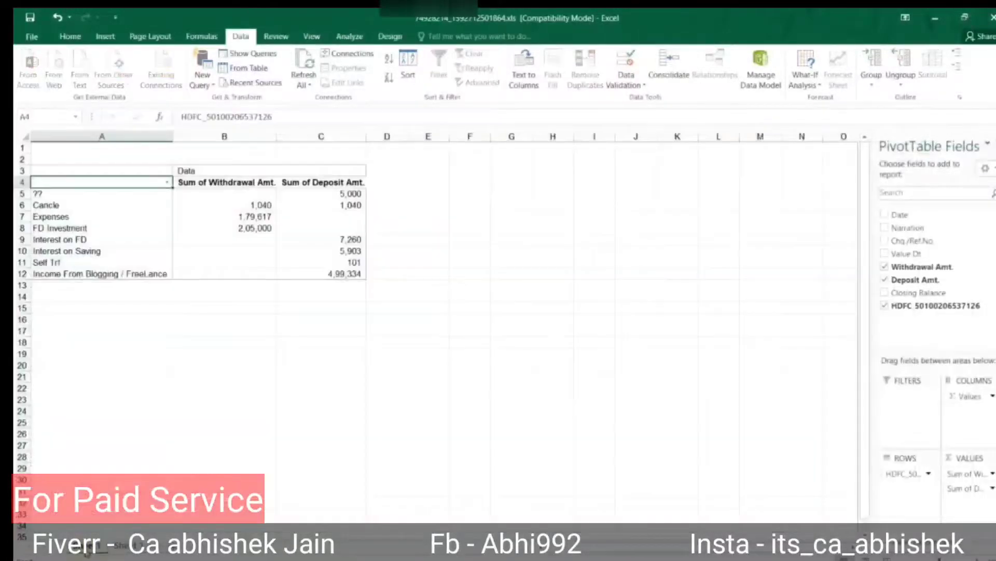
left_click(201, 227)
left_click(77, 224)
key("Up")
key("Up")
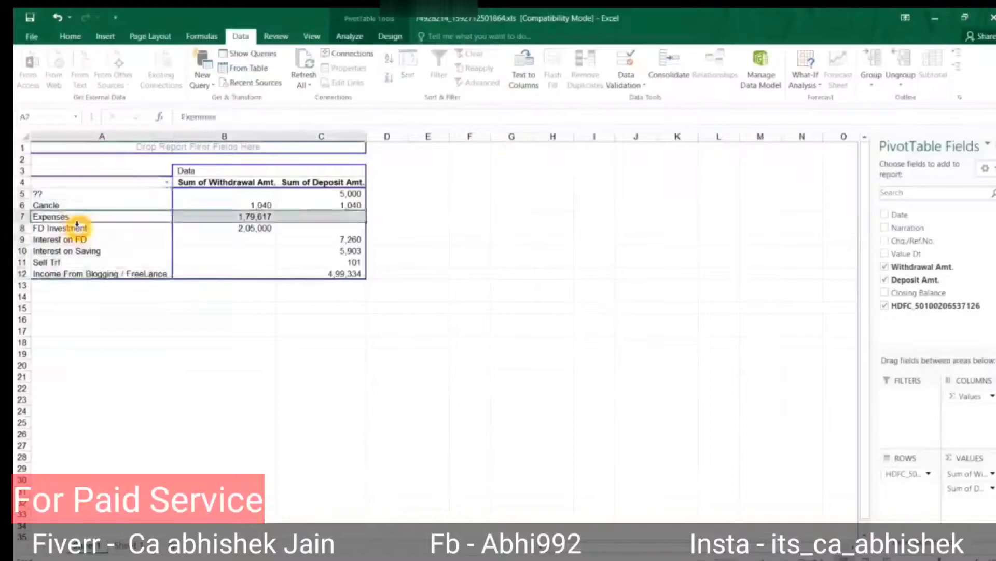
key("Right")
key("shift+Right")
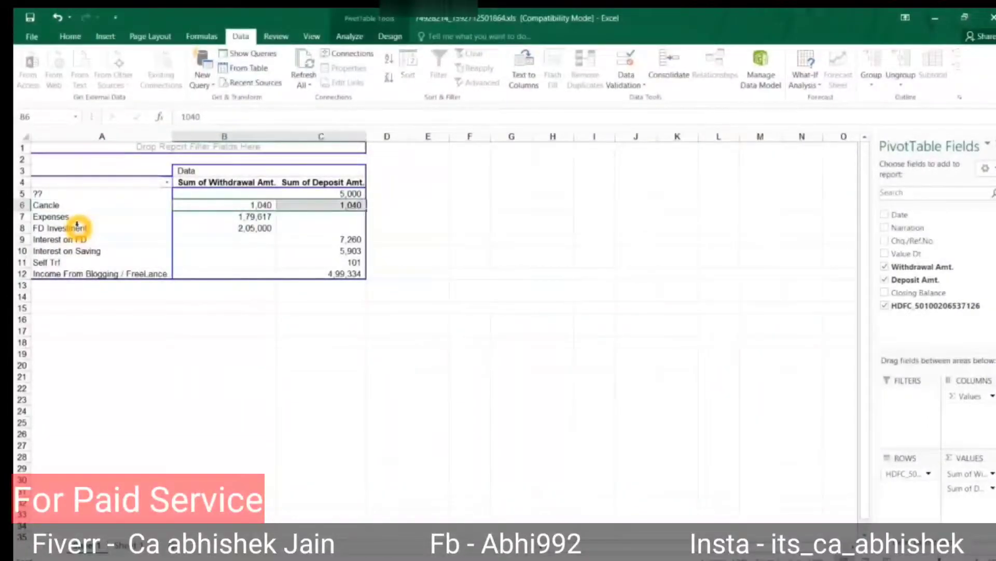
key("Down")
key("Down")
key("Down")
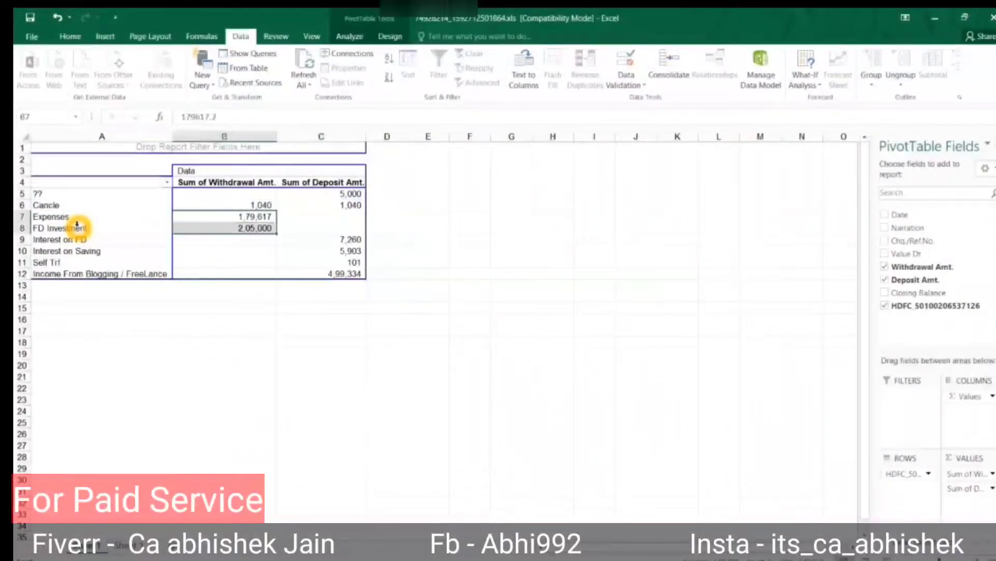
Review the Interest on FD, Self Trf and blogging income deposit totals, ending at D12.
key("Right")
key("Down")
key("Down")
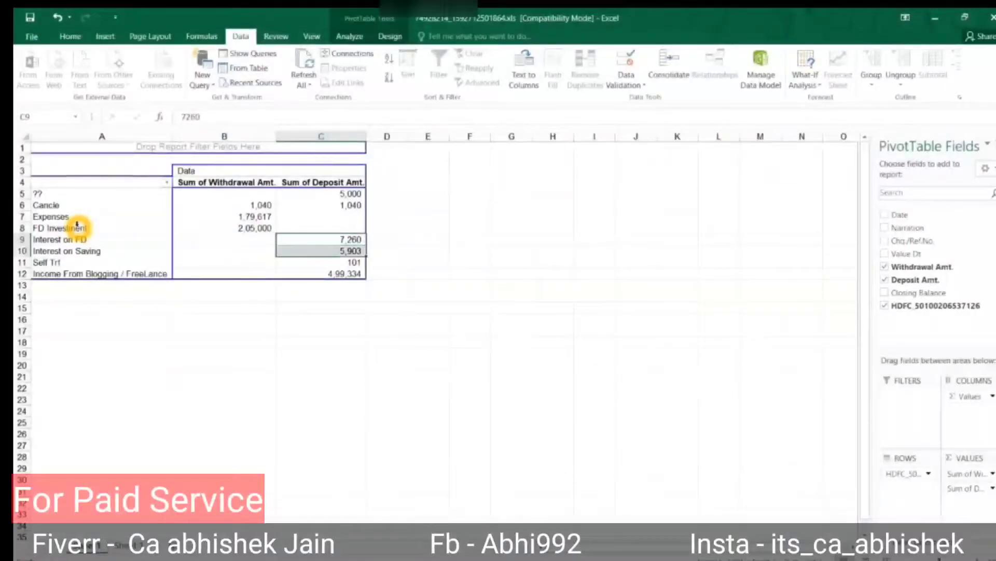
key("Down")
key("shift+Left")
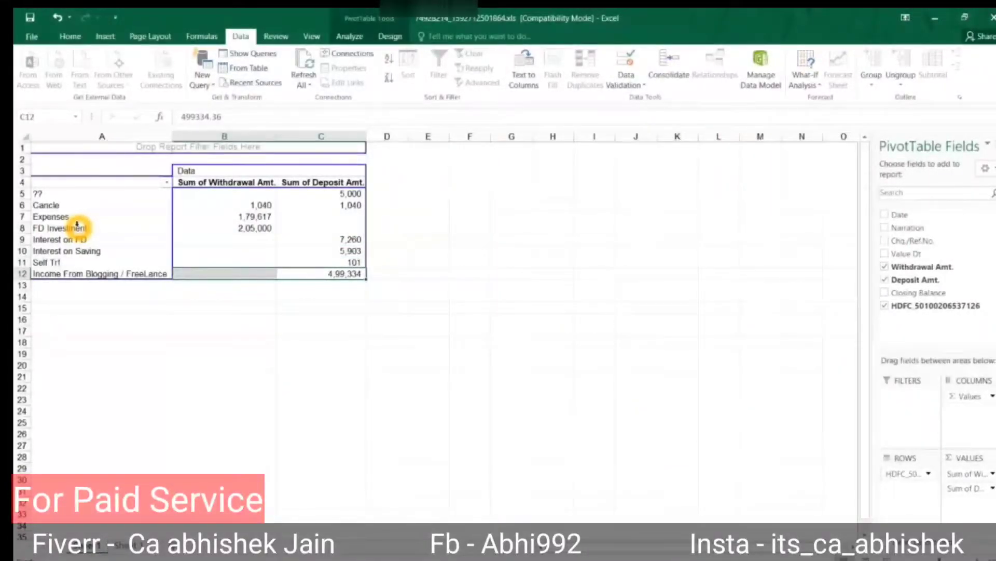
key("shift+Right")
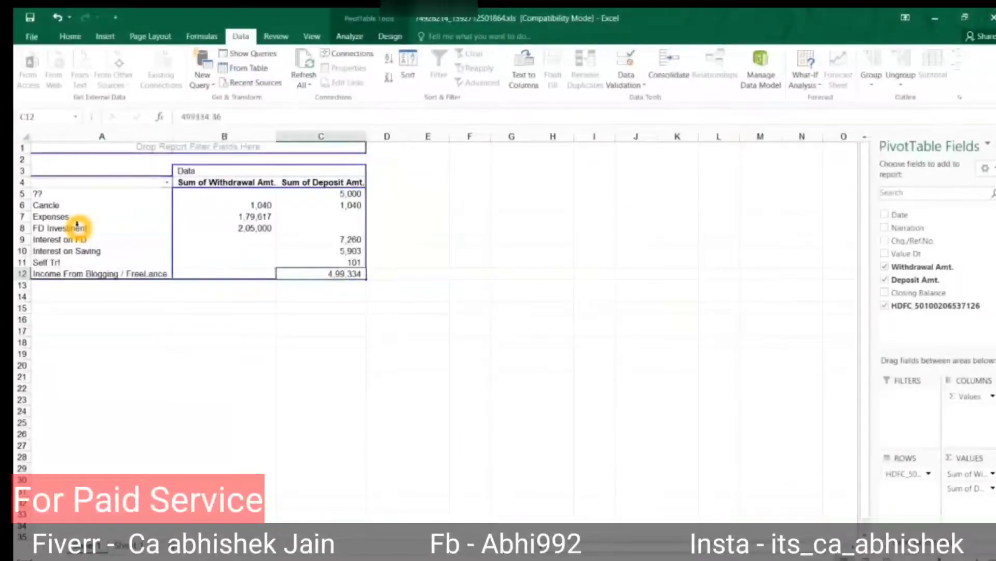
key("shift+Right")
key("shift+Right")
key("shift+Right")
key("shift+Right")
key("shift+Right")
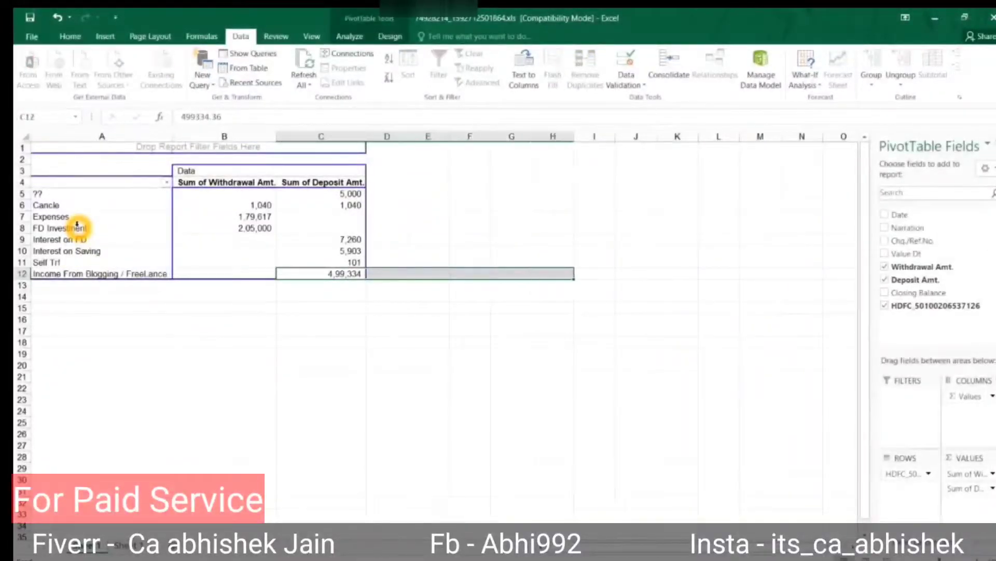
key("Up")
key("Up")
key("Down")
key("Down")
key("Right")
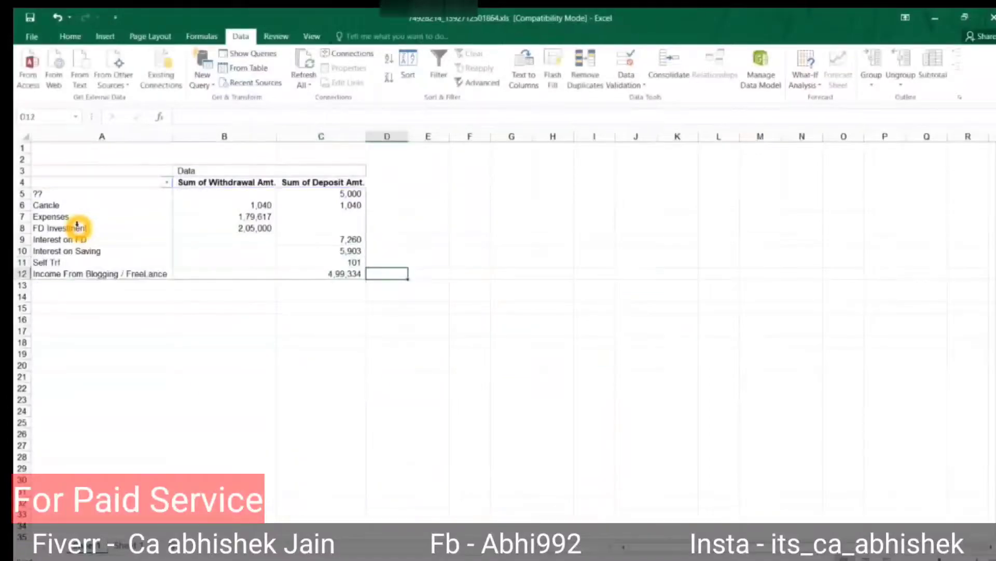
Label blogging income 'Taxable' in D12 and copy it to D9:D10 for both interest rows.
type("Taxable")
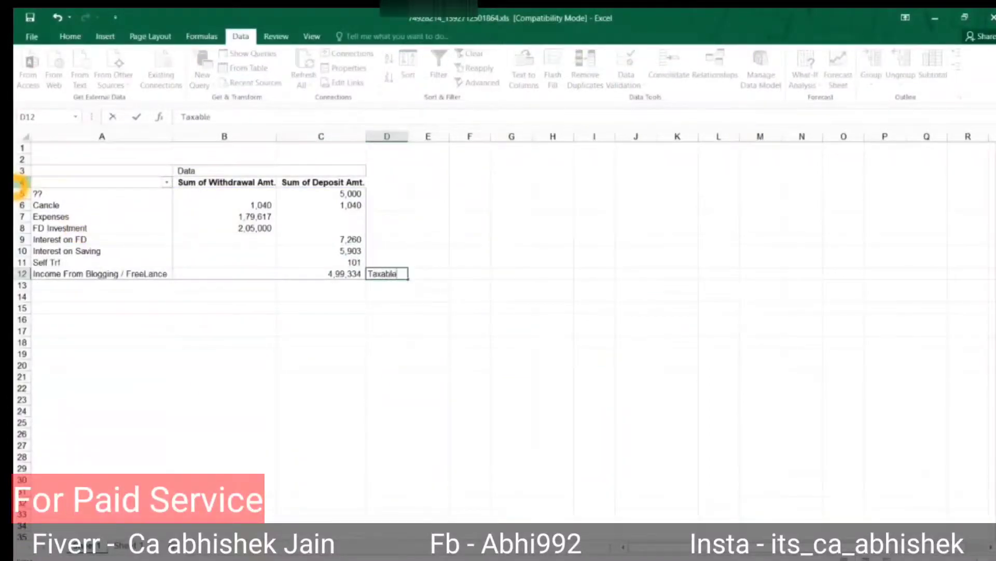
key("Return")
key("Up")
key("ctrl+c")
key("Up")
key("Up")
key("shift+Up")
key("Return")
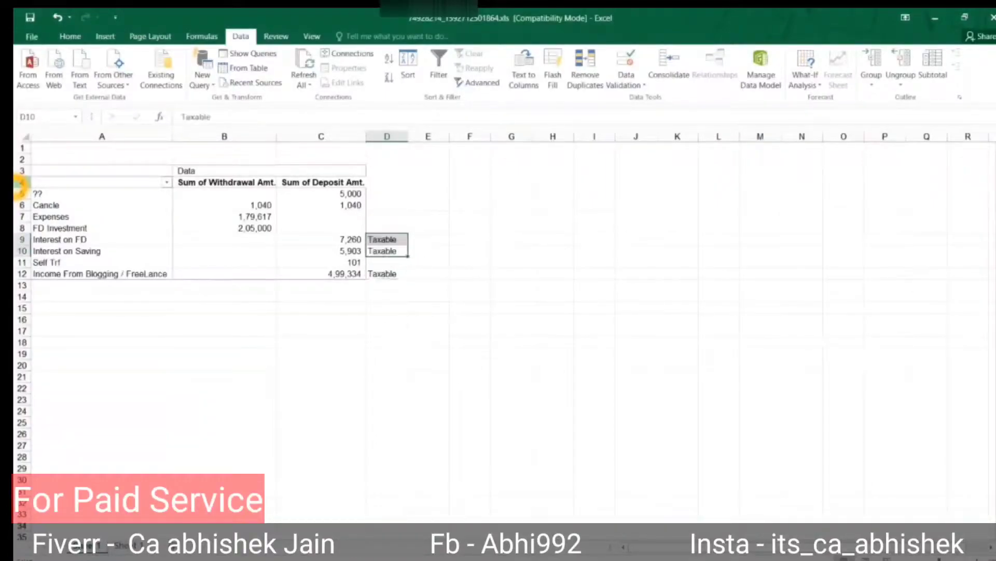
Review the other categories' notes and amounts, including the ?? row's 5,000 deposit.
key("Up")
key("Up")
key("Up")
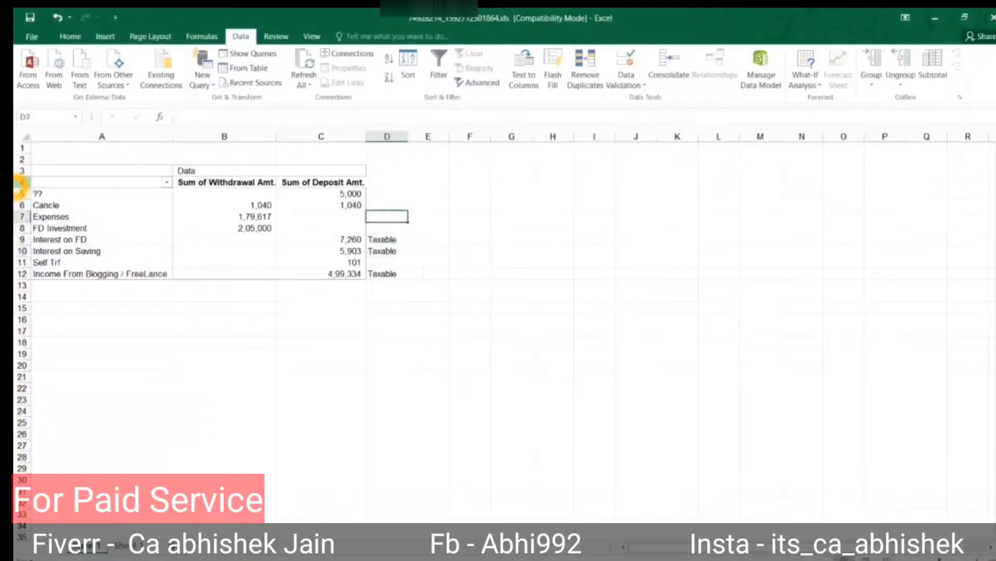
key("Down")
key("shift+Up")
key("shift+Up")
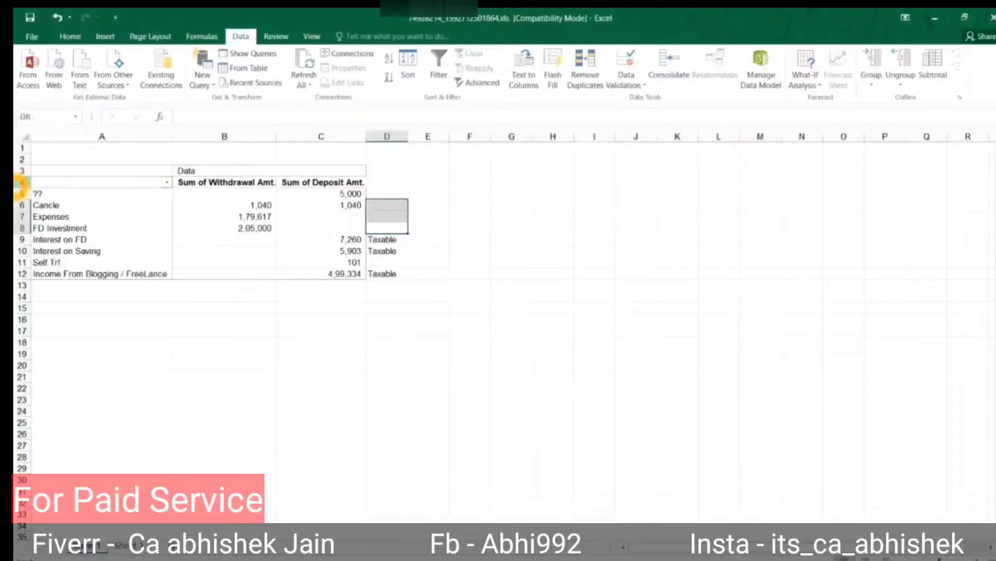
key("Up")
key("Up")
key("Left")
key("Left")
key("Left")
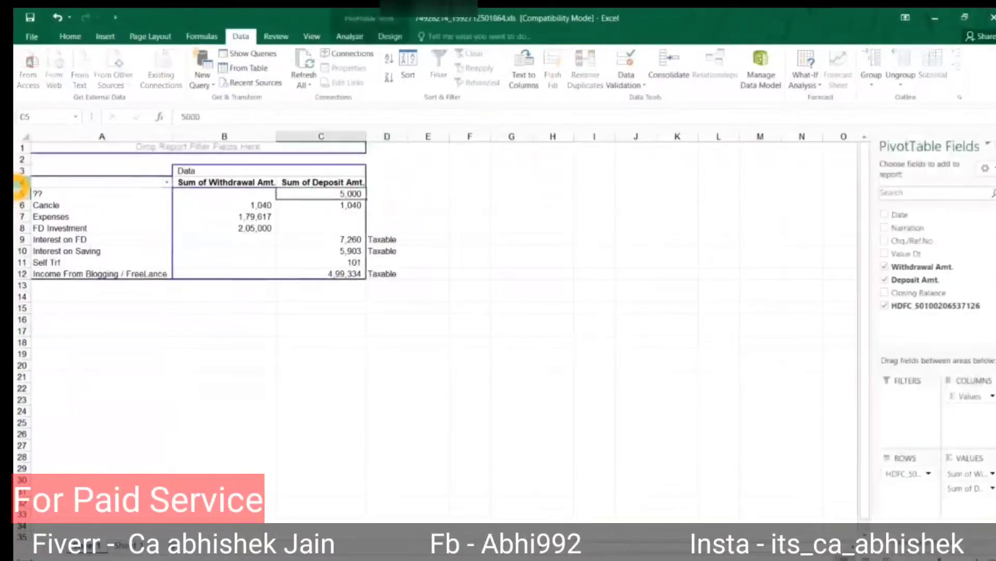
key("Right")
key("Right")
key("Right")
key("Left")
key("Down")
key("Down")
key("Down")
key("Down")
key("Down")
key("Down")
key("Down")
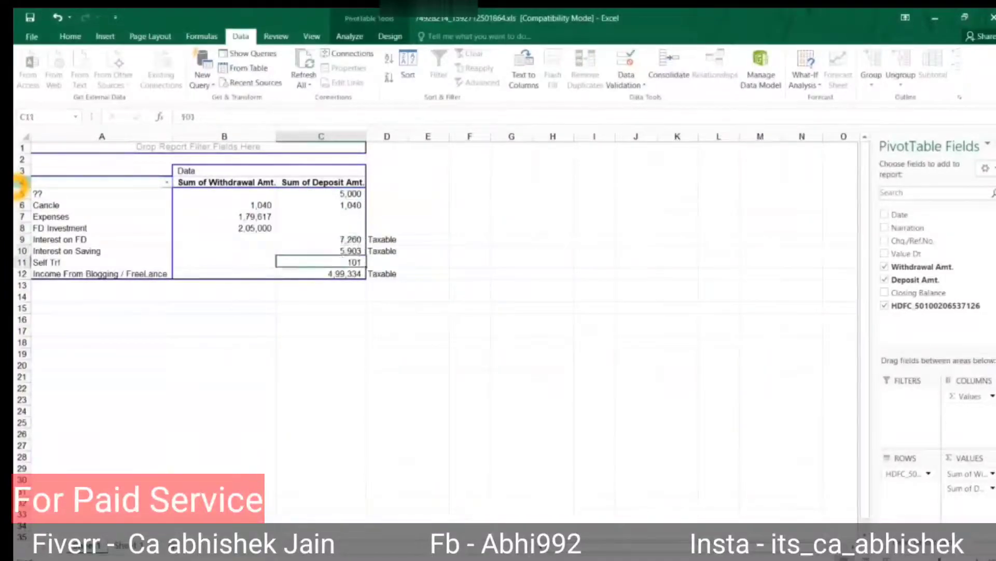
key("shift+Left")
key("shift+Left")
key("Up")
key("Up")
key("Up")
key("Up")
key("Up")
key("Up")
key("Up")
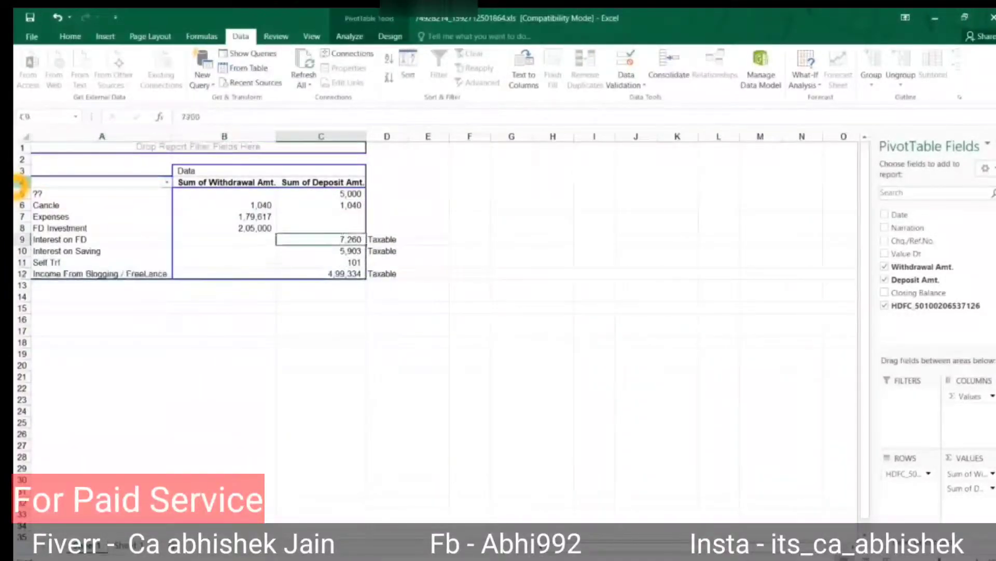
key("shift+Left")
key("shift+Left")
key("Down")
key("Down")
key("Down")
key("Down")
key("Down")
key("Down")
key("Down")
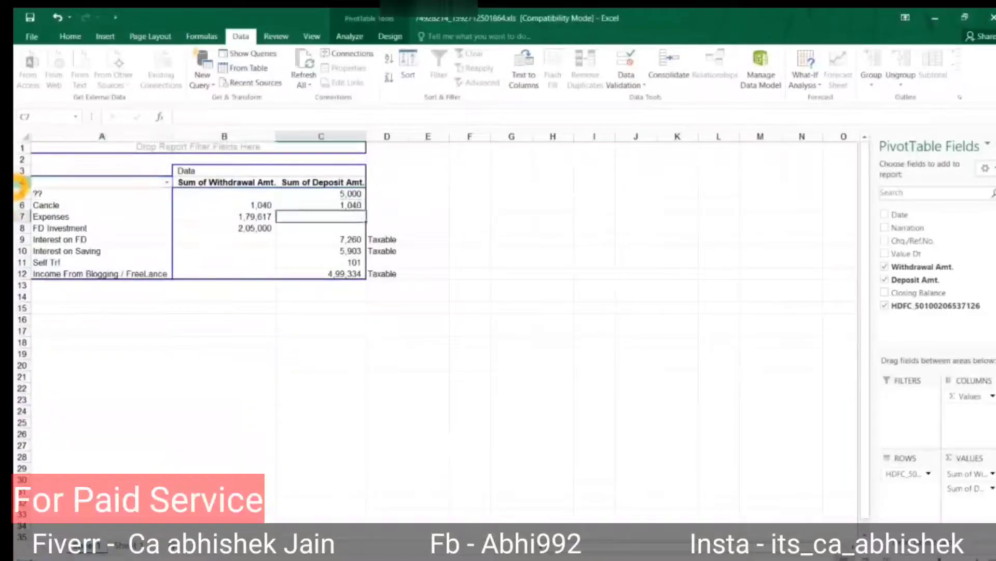
key("Right")
Close Excel, choosing Don't Save for the pivot workbook.
key("alt+space")
key("c")
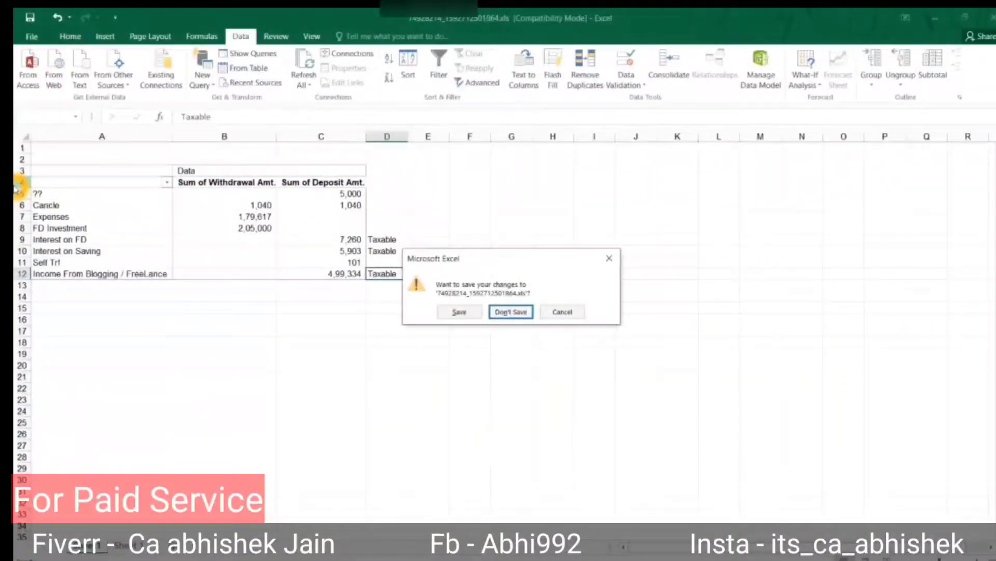
key("Escape")
key("alt+space")
key("c")
key("Right")
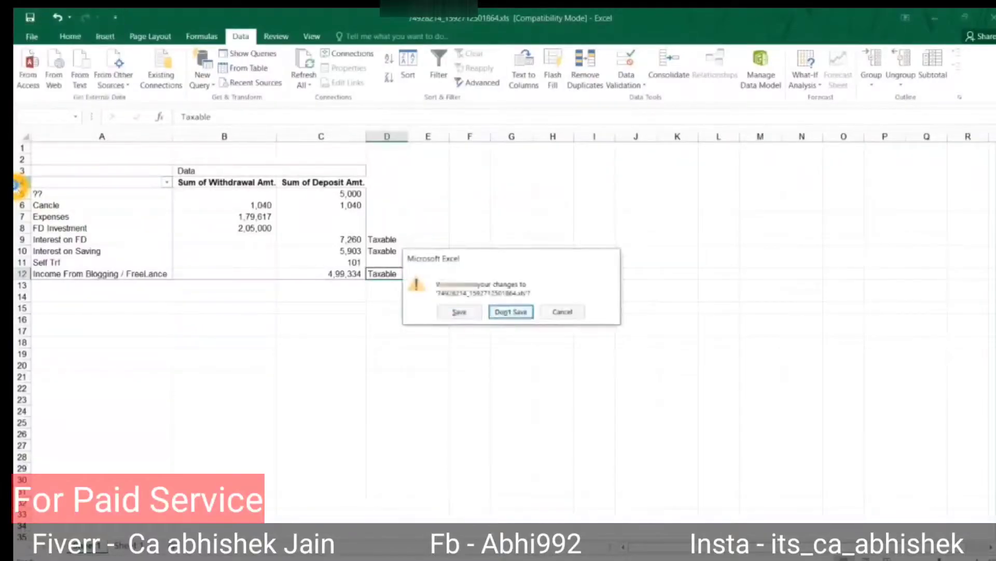
key("Return")
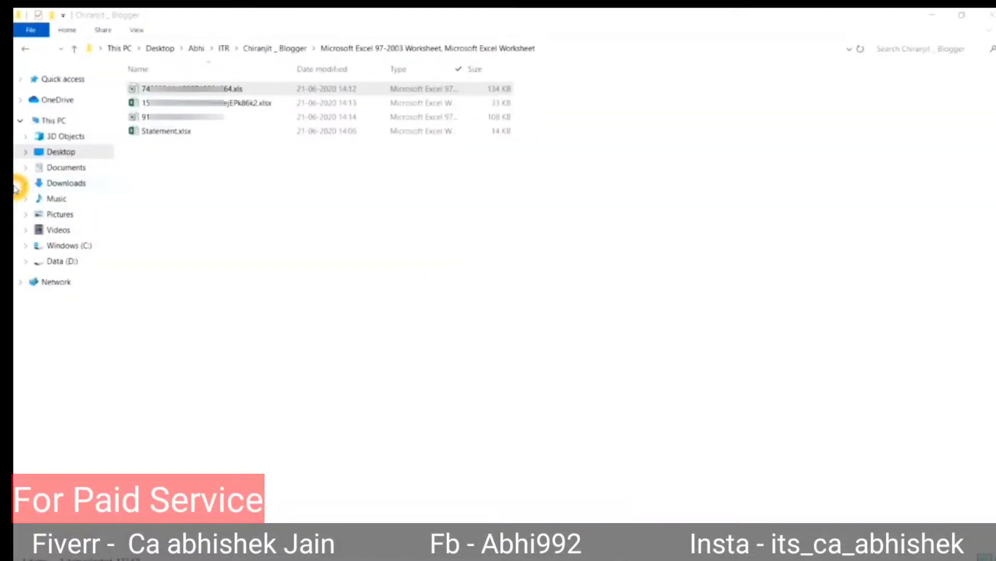
Open Statement.xlsx from the ITR client folder.
left_click(276, 123)
key("Up")
key("Down")
key("Down")
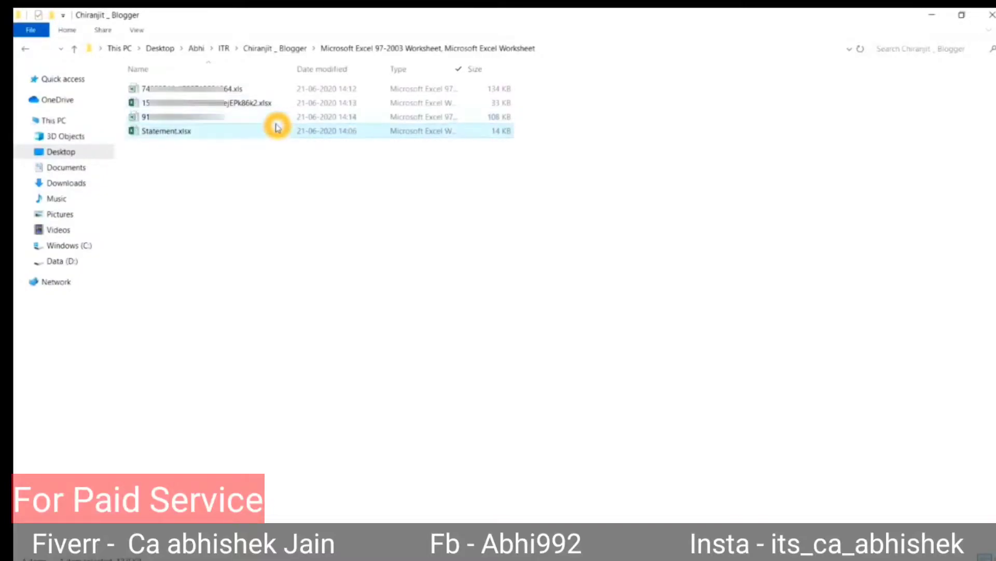
key("Return")
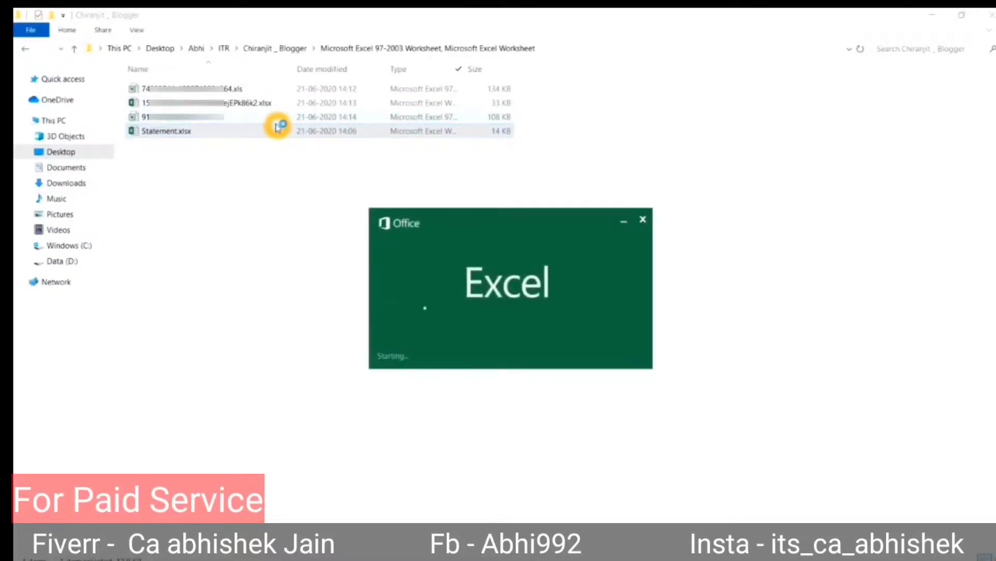
On the bank summary sheet, label SBI blogging income in D8 as 'Income PGBP'.
left_click(124, 545)
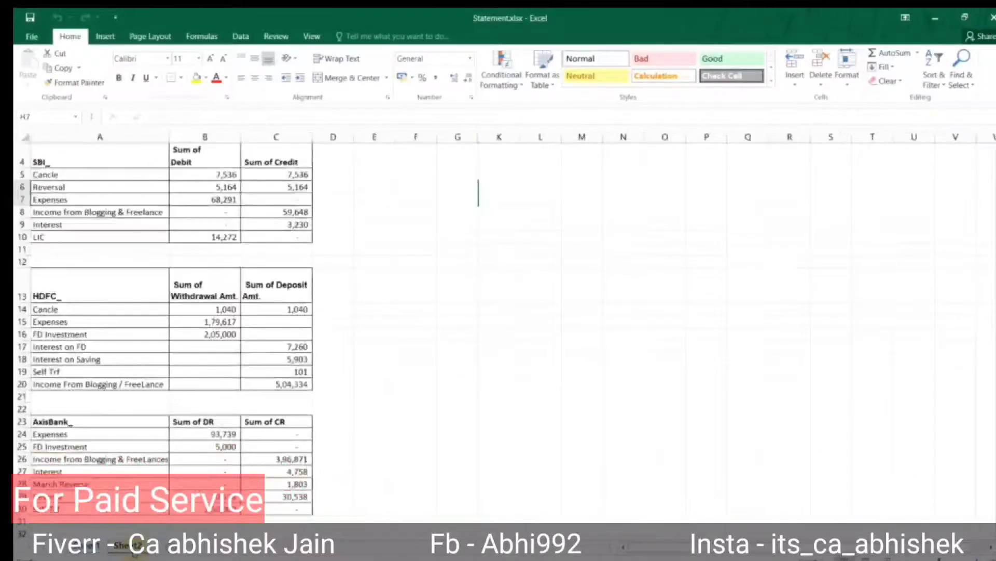
left_click(410, 359)
left_click(155, 171)
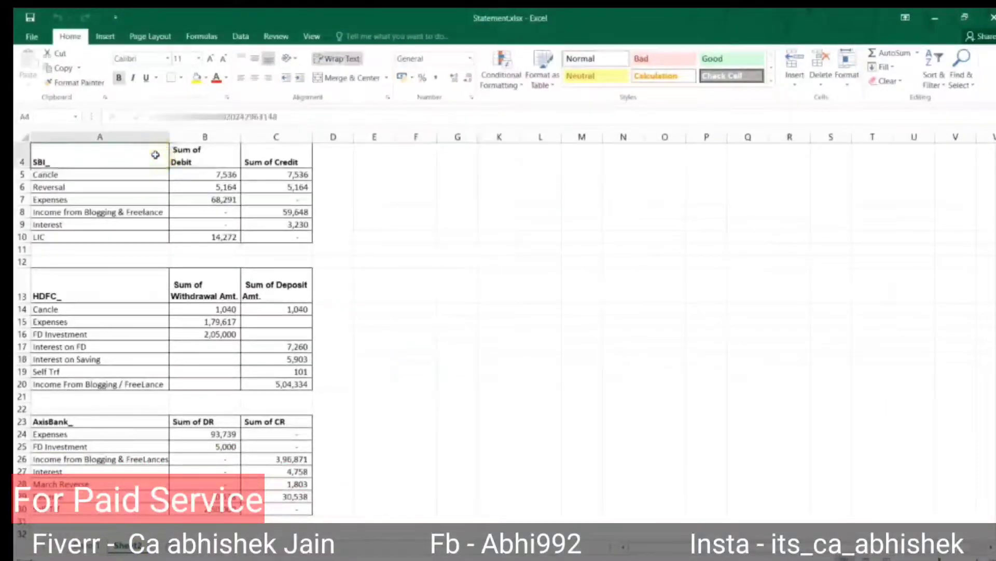
key("Down")
key("Down")
key("Down")
key("Down")
key("Down")
key("Down")
key("Down")
key("Down")
key("Down")
key("Down")
key("Down")
key("Down")
key("Down")
key("Down")
key("Down")
key("Down")
key("Down")
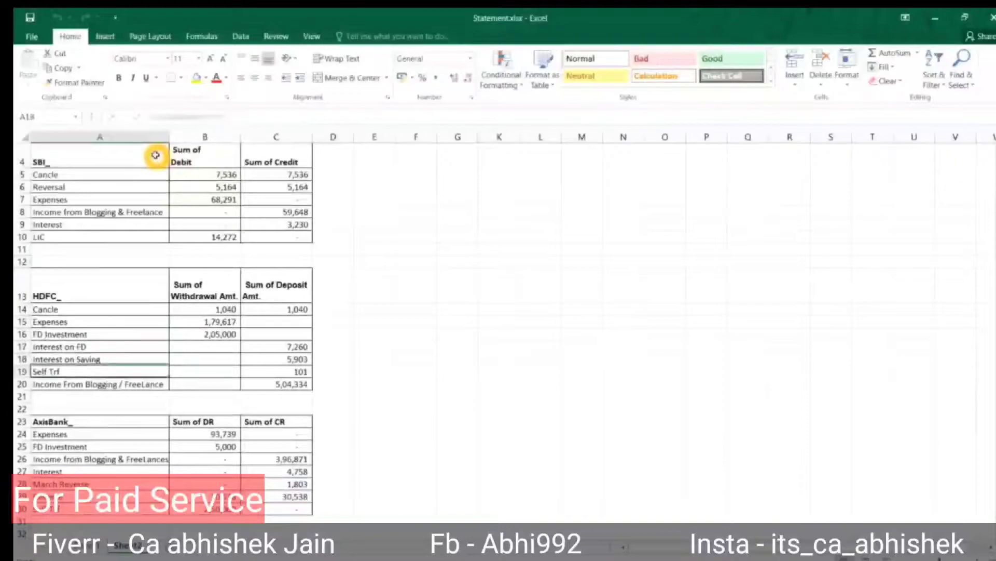
key("Right")
key("Down")
key("Down")
key("Down")
key("Down")
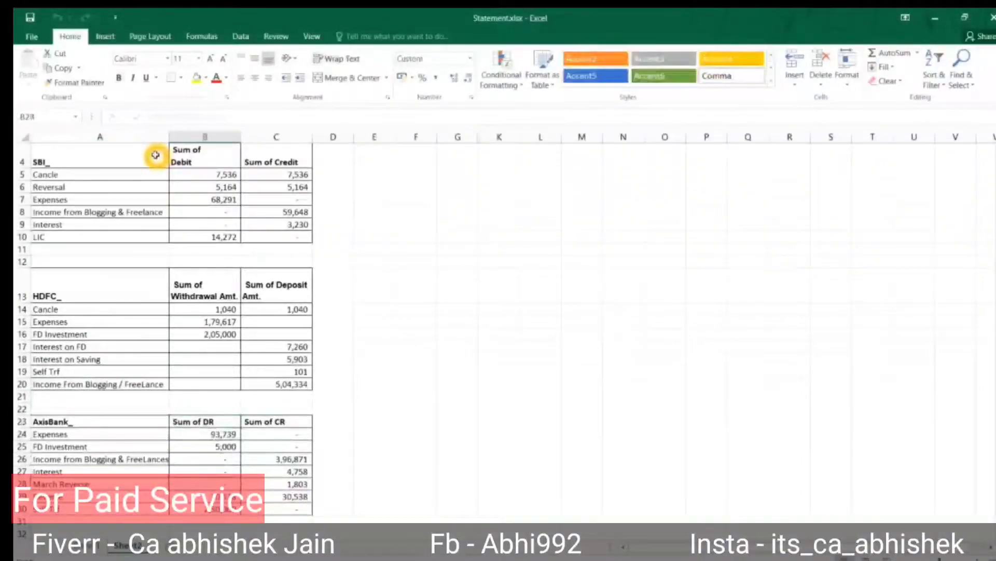
key("Up")
key("Up")
key("Up")
key("Up")
key("Up")
key("Up")
key("Up")
key("Up")
key("Up")
key("Up")
key("Up")
key("Up")
key("Up")
key("Up")
key("Up")
key("Up")
key("Up")
key("Up")
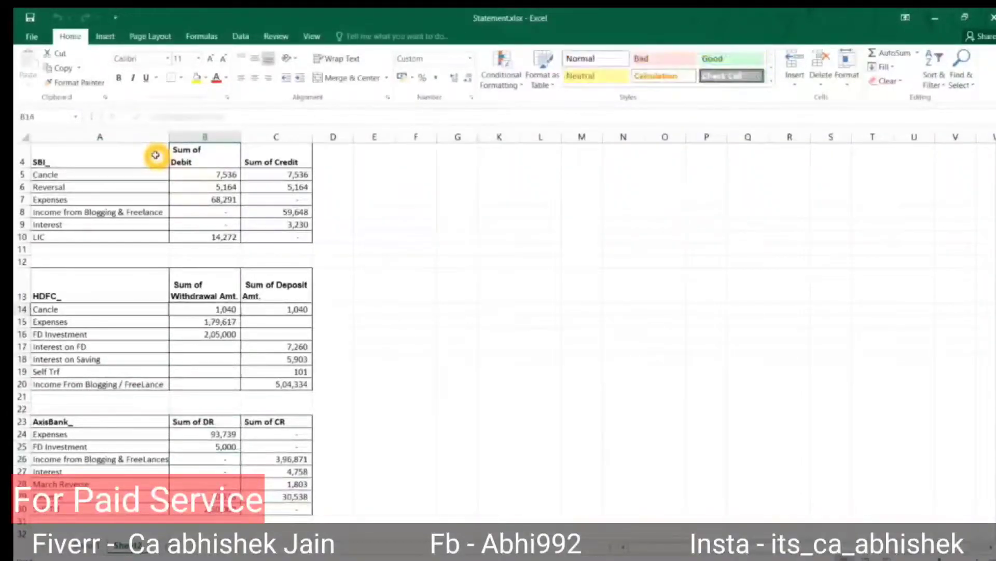
key("Right")
key("Right")
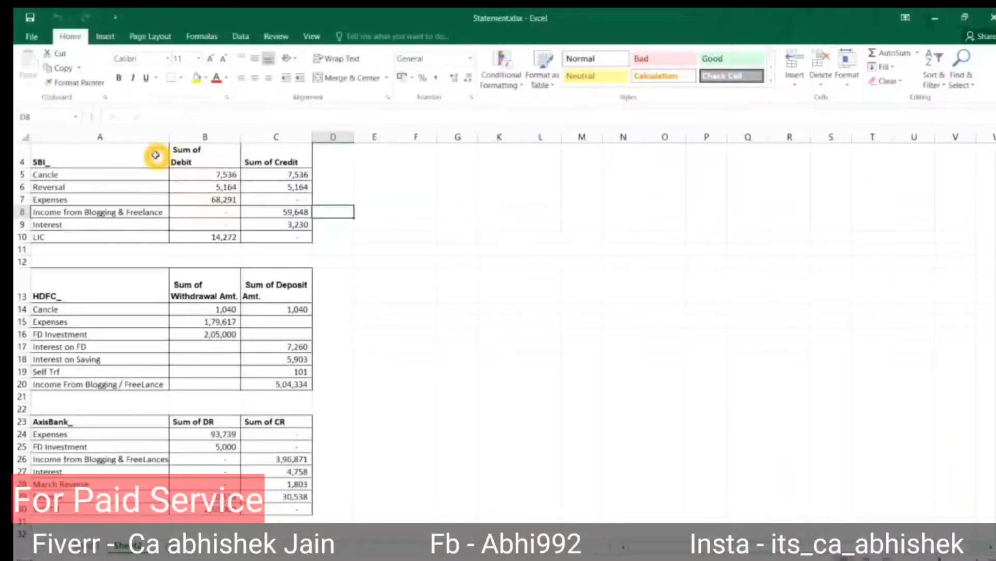
type("PG")
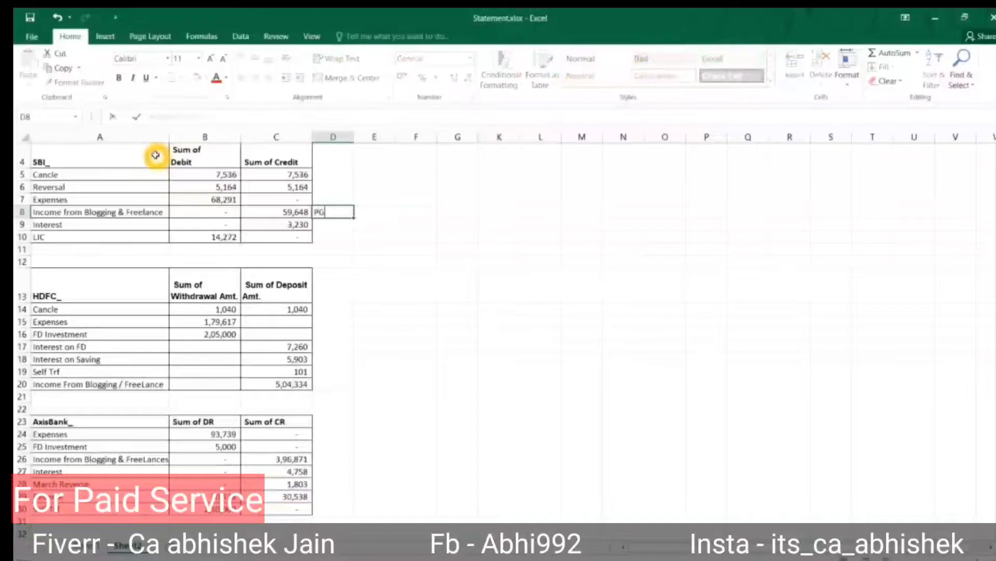
key("Escape")
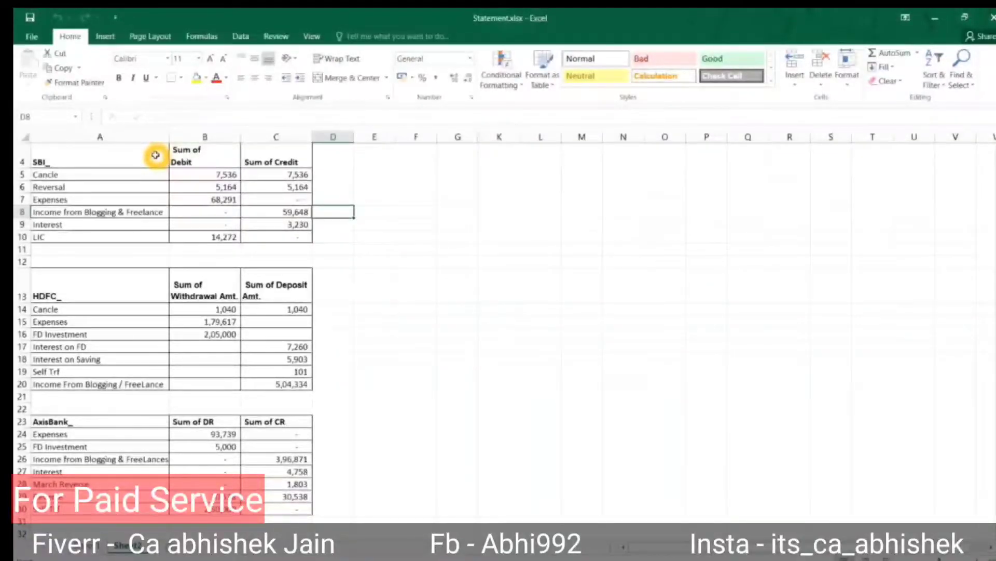
type("Income PGBP")
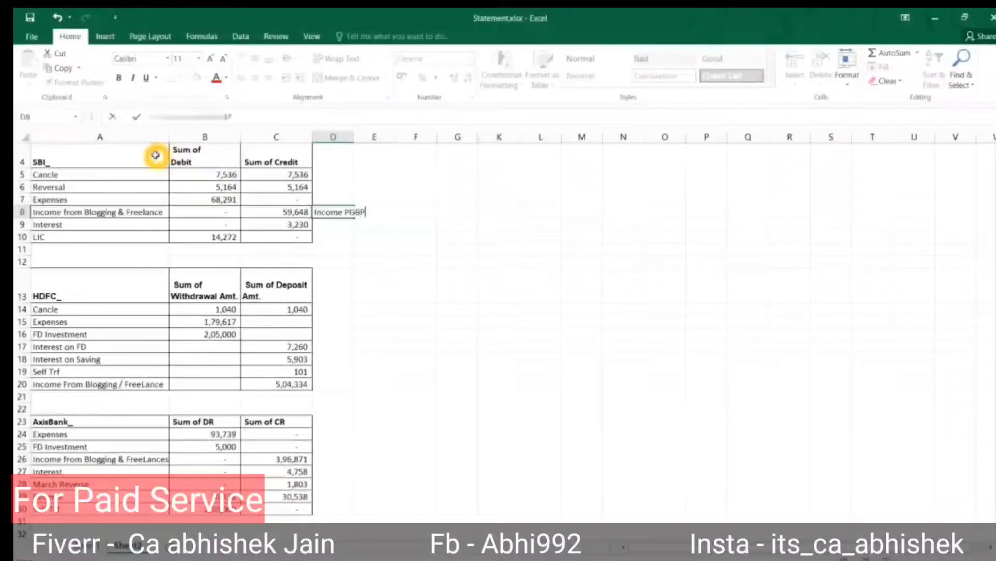
key("Return")
Label the SBI Interest row 'OS' in column D.
key("Up")
key("Up")
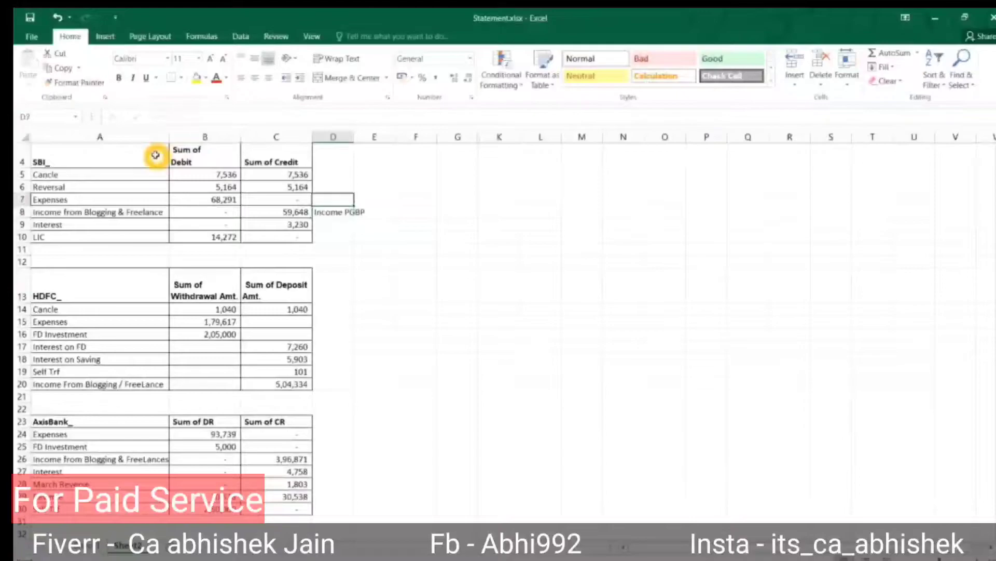
key("Down")
key("Down")
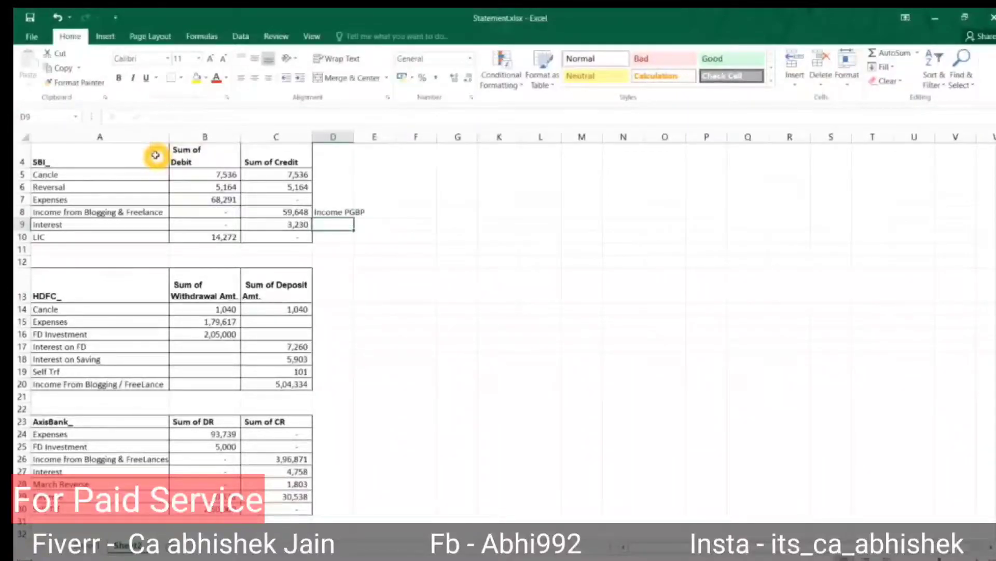
double_click(322, 225)
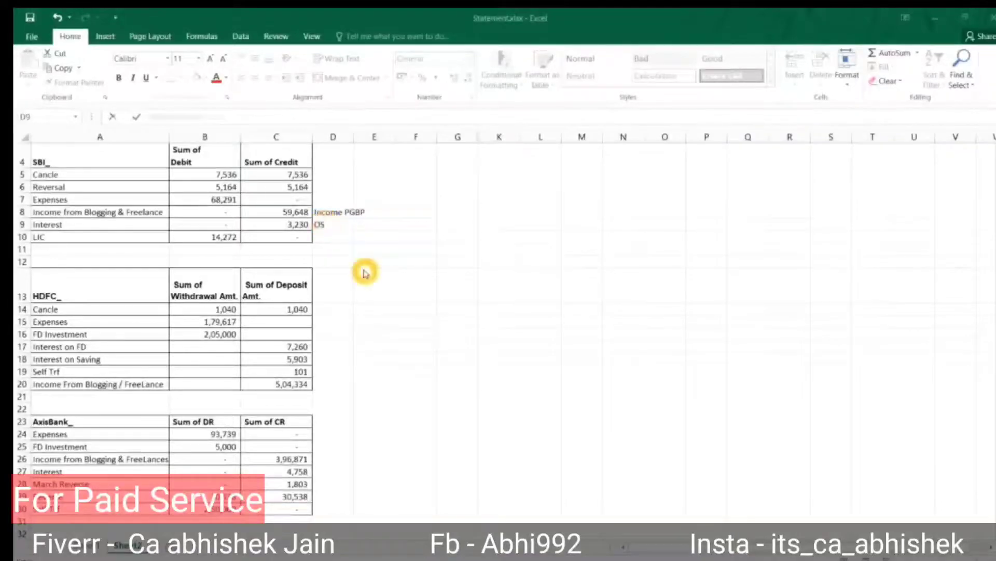
key("Return")
key("Up")
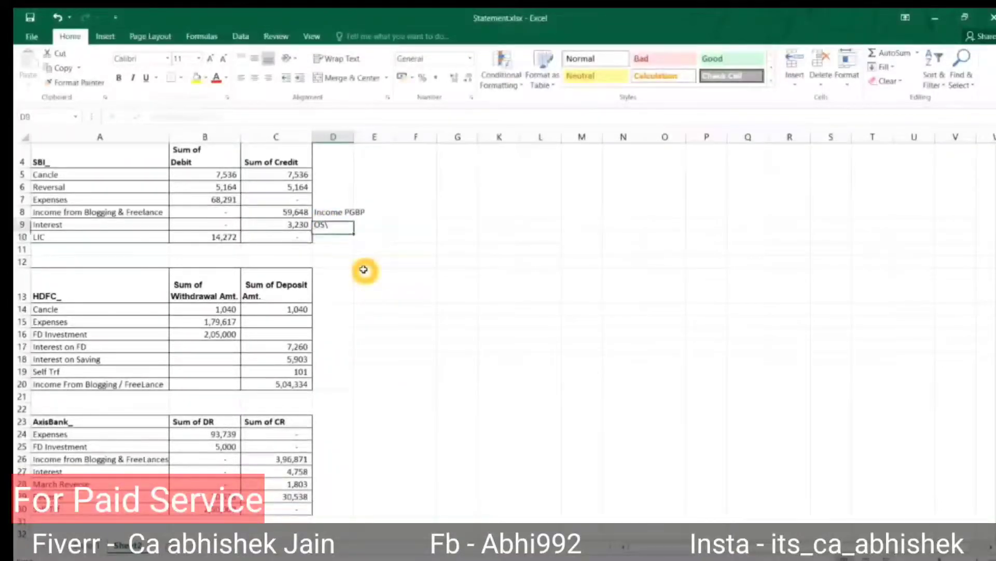
key("F2")
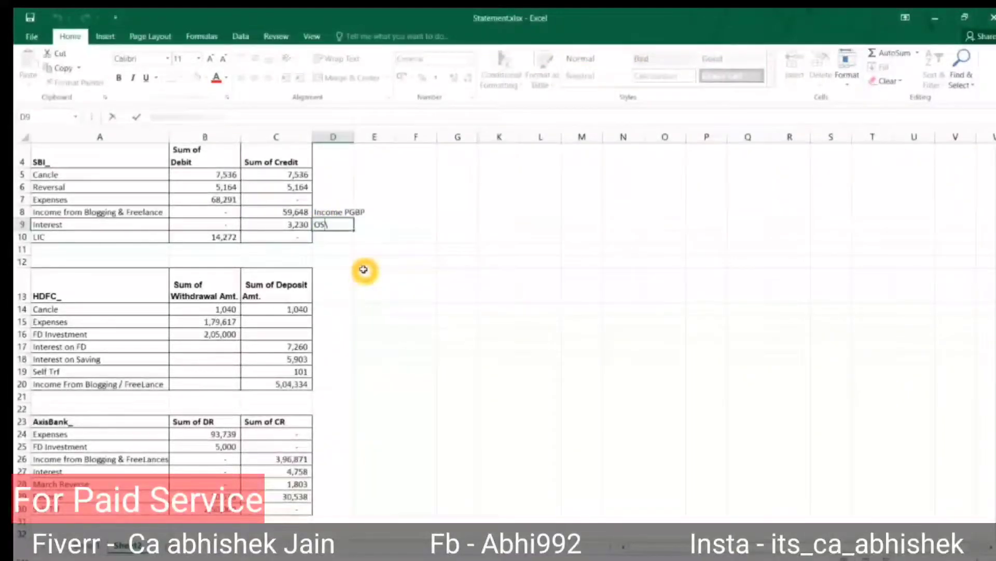
key("Escape")
Copy 'OS' beside HDFC Interest on FD, Interest on Saving and AxisBank Interest.
key("ctrl+c")
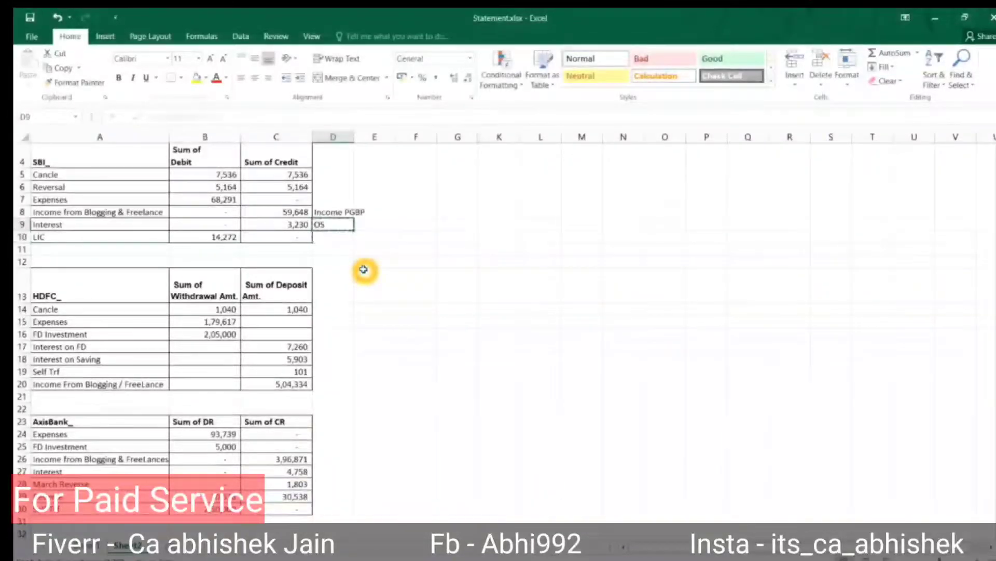
key("Up")
key("Up")
key("Up")
key("Up")
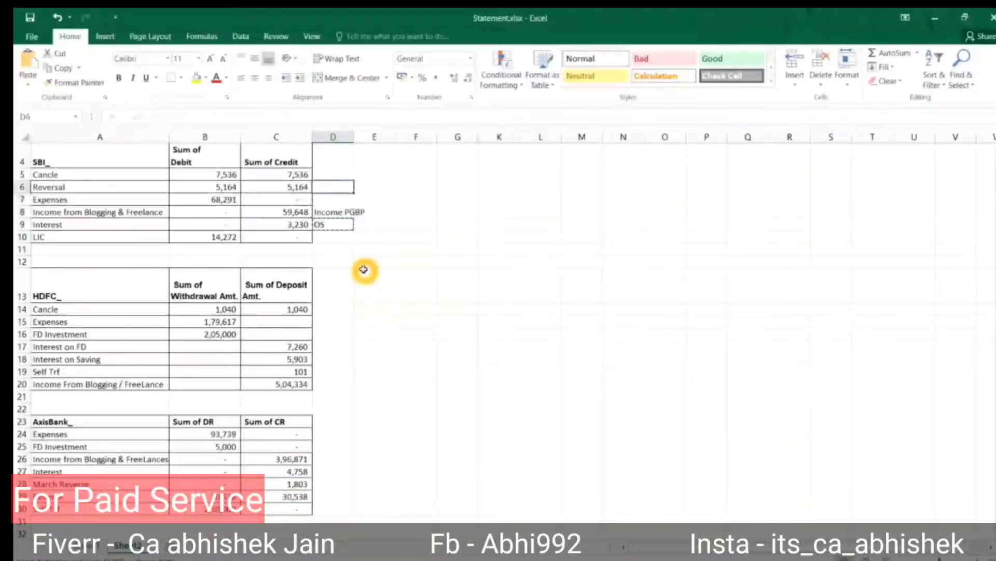
key("Down")
key("Down")
key("Down")
key("Down")
key("Down")
key("Down")
key("Down")
key("Down")
key("Down")
key("Down")
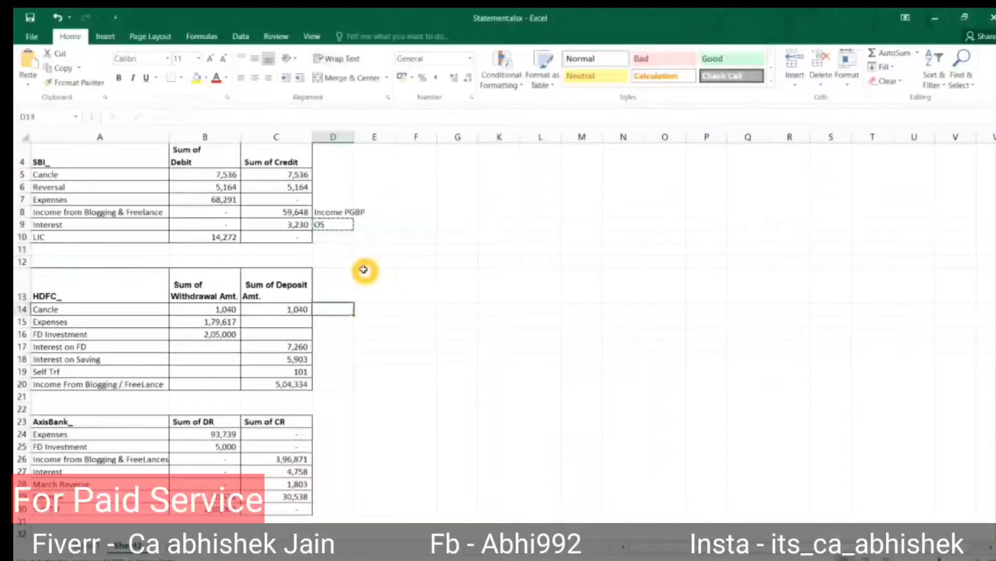
key("Down")
key("Down")
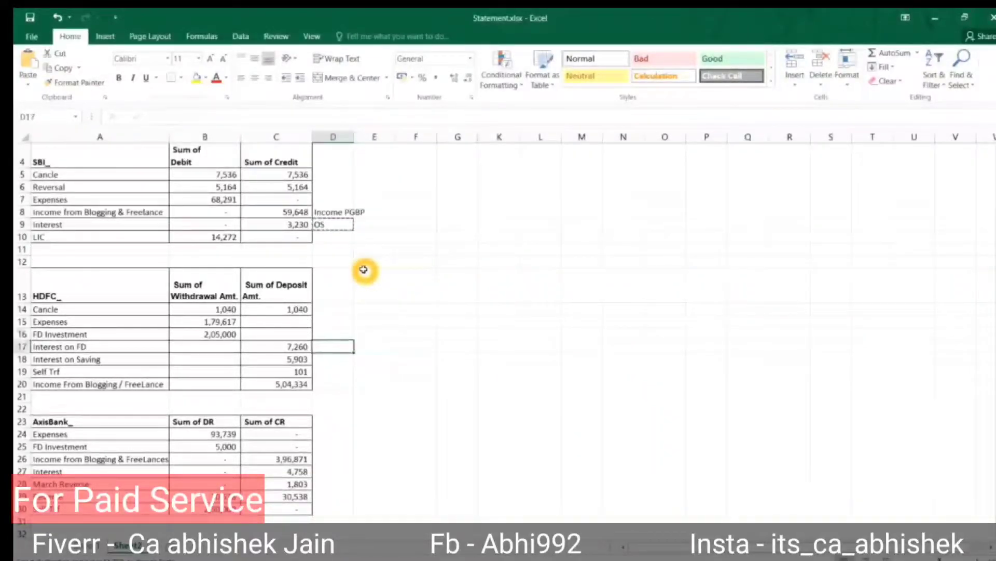
key("ctrl+v")
key("Down")
key("ctrl+v")
key("Down")
key("Down")
key("Down")
key("Down")
key("Down")
key("Down")
key("Down")
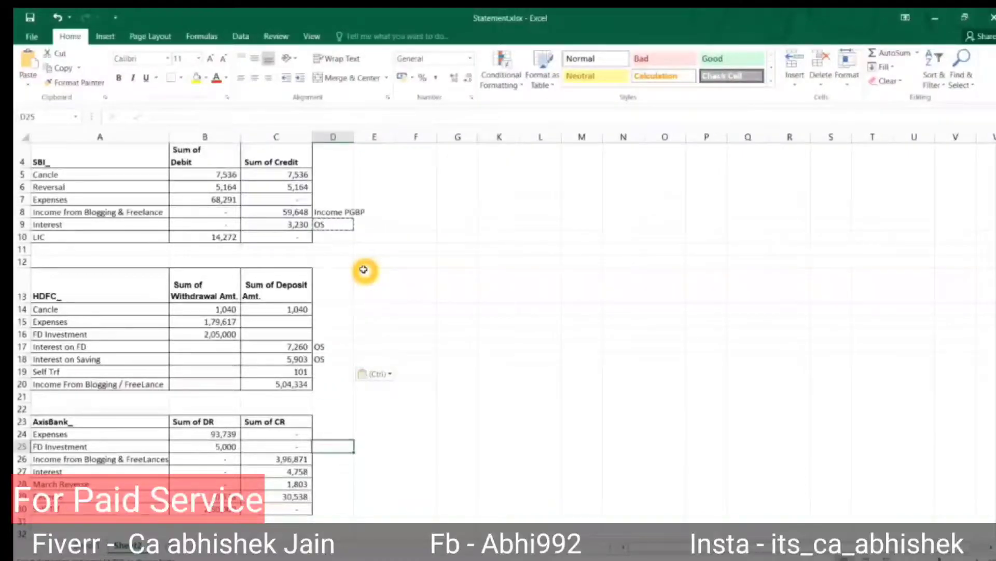
key("ctrl")
key("Escape")
key("Down")
key("Down")
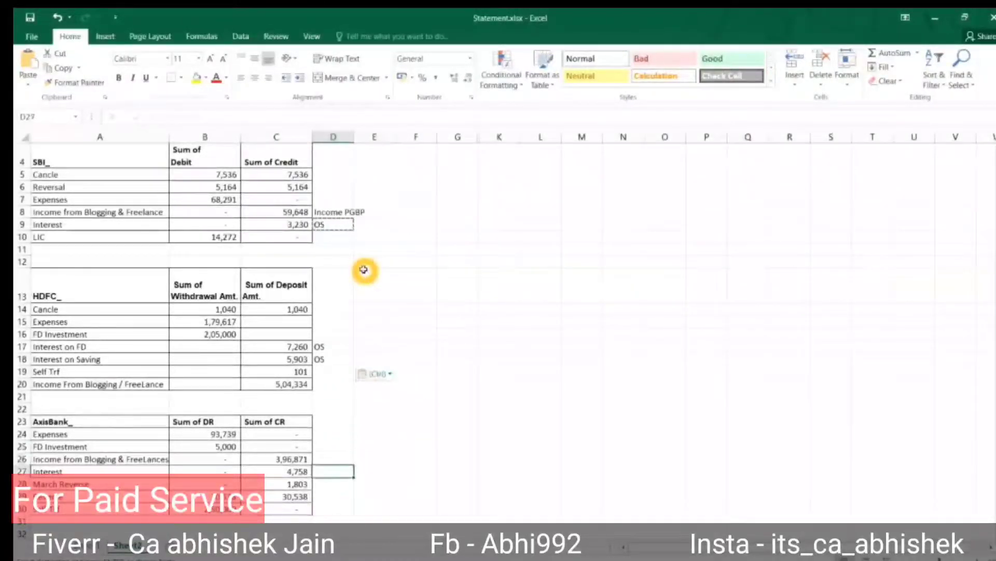
key("ctrl+v")
key("Down")
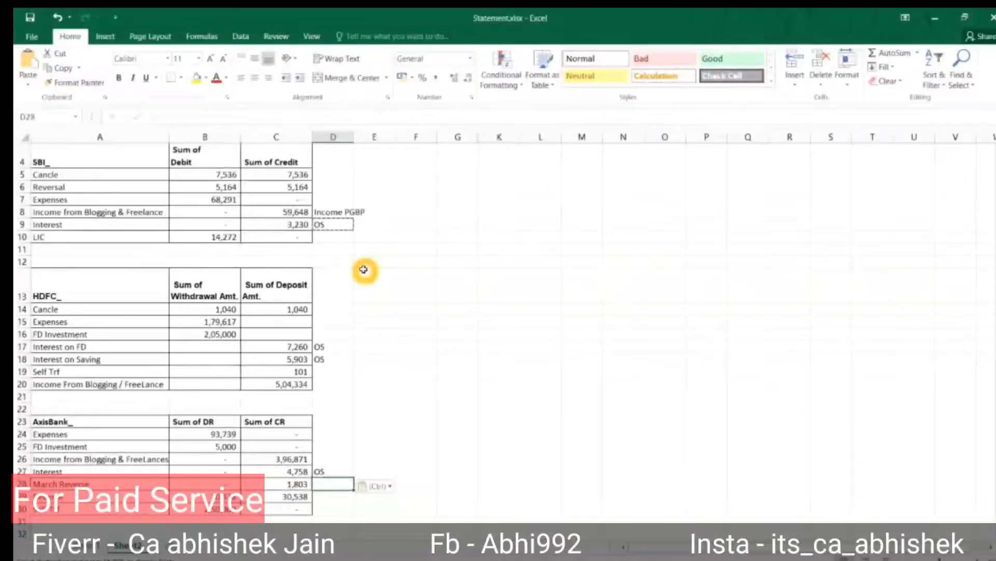
key("Down")
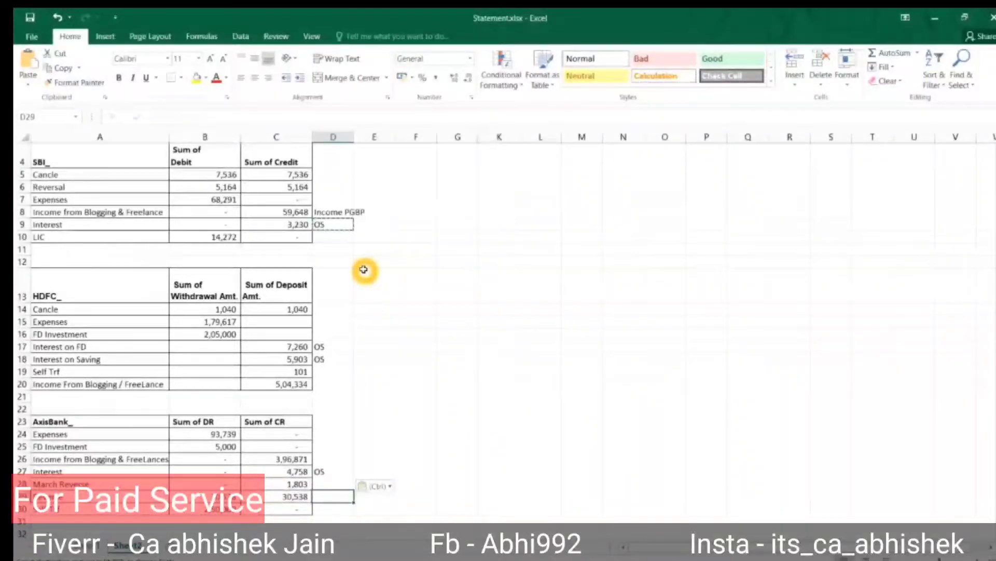
key("Left")
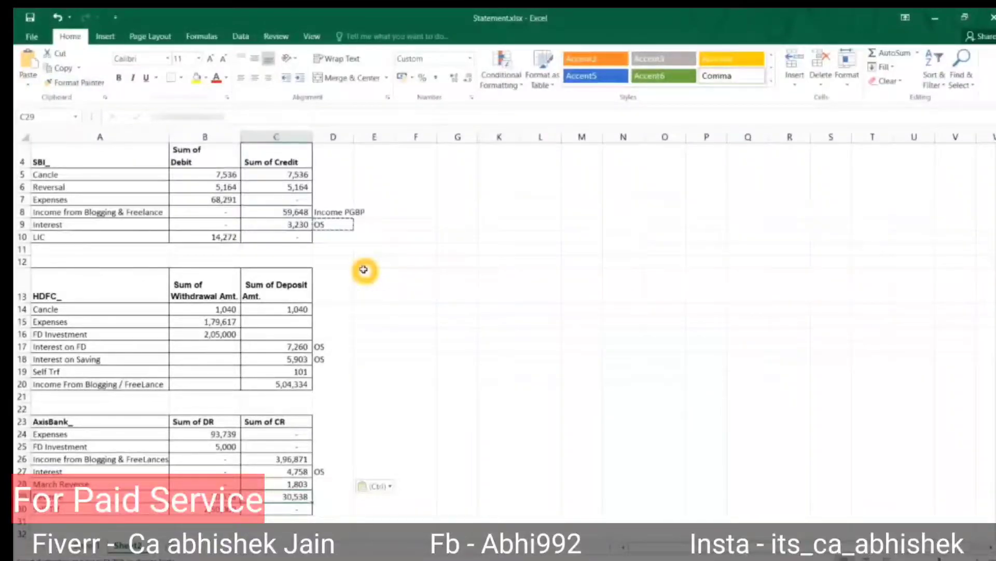
key("Escape")
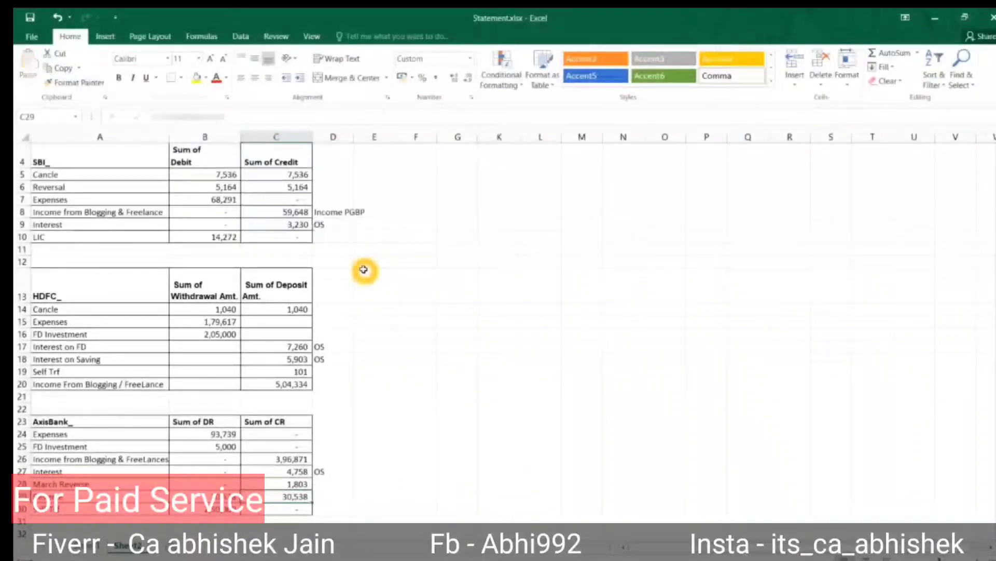
Copy 'Income PGBP' from D8 beside the HDFC and AxisBank blogging income rows.
key("Right")
key("Up")
key("Up")
key("Up")
key("Up")
key("Up")
key("Up")
key("Up")
key("Up")
key("Up")
key("Up")
key("Up")
key("Up")
key("Up")
key("Up")
key("Up")
key("Up")
key("Up")
key("Up")
key("Up")
key("Up")
key("Up")
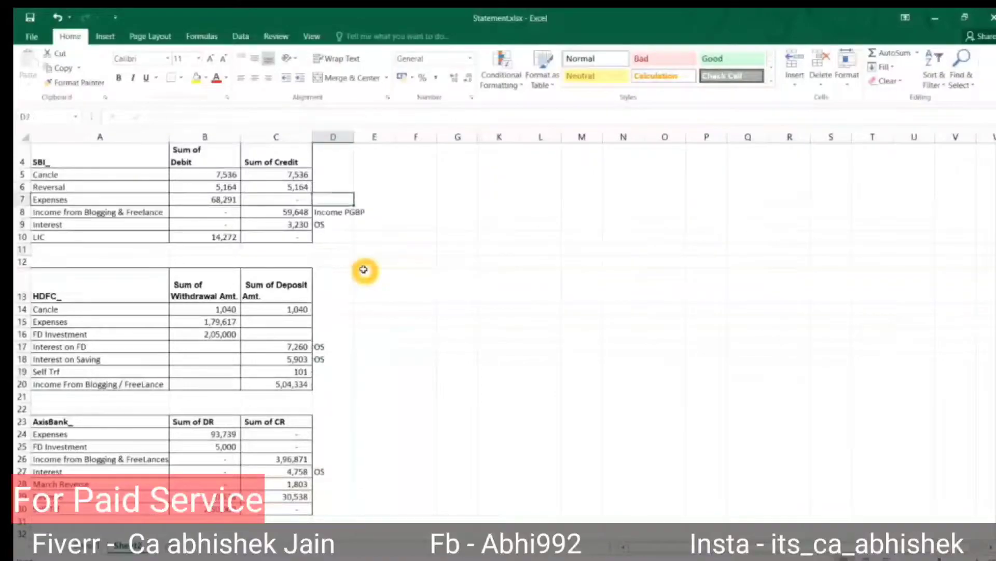
key("ctrl+c")
key("Down")
key("Down")
key("Down")
key("Down")
key("Down")
key("Down")
key("Down")
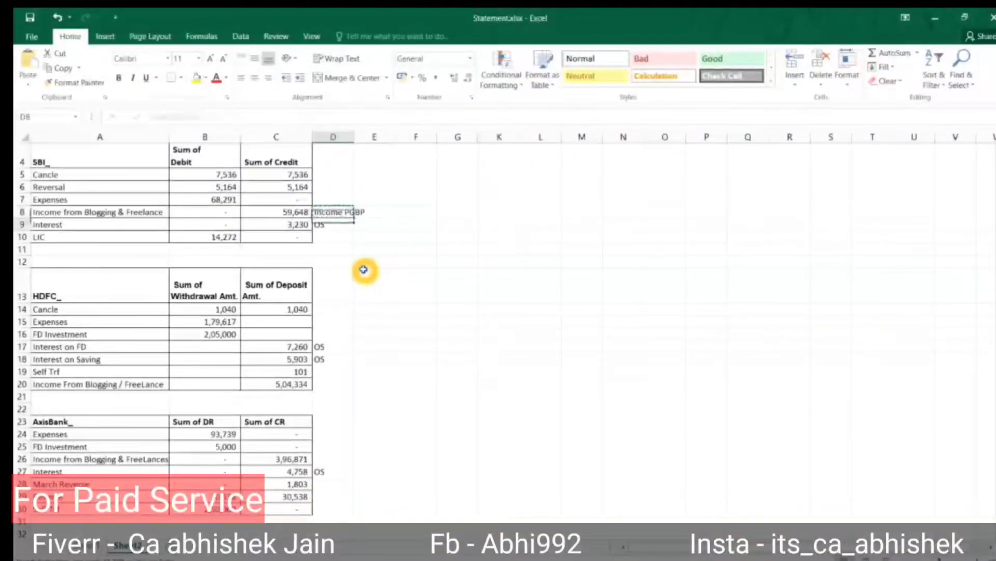
key("Down")
key("Down")
key("Down")
key("Down")
key("Down")
key("Down")
key("Down")
key("Up")
key("Up")
key("ctrl+v")
key("Down")
key("Down")
key("Down")
key("Down")
key("Down")
key("Down")
key("Down")
key("Down")
key("Down")
key("Up")
key("Up")
key("Up")
key("ctrl+v")
key("Escape")
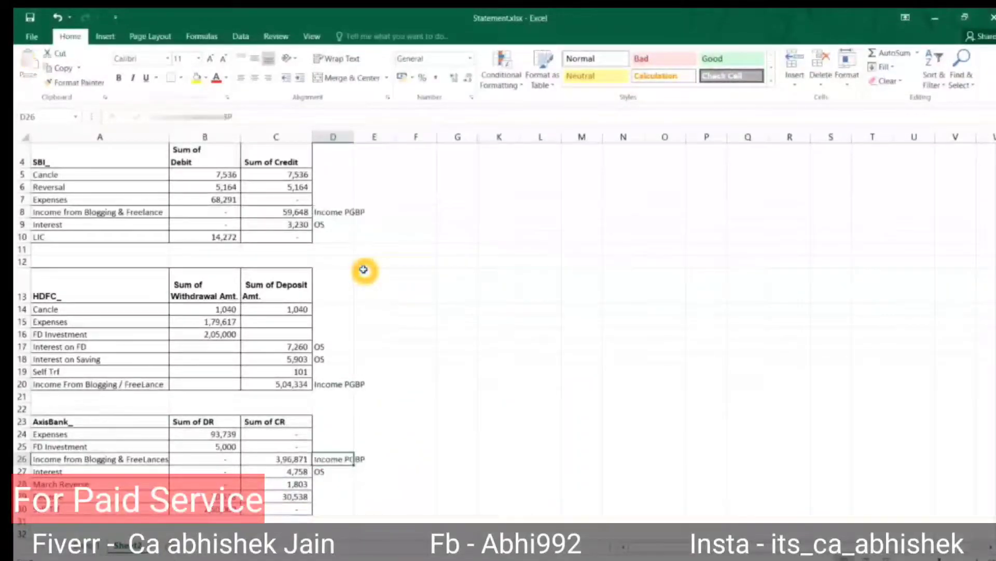
Review the entries and tag the LIC 14,272 row as '80c'.
key("Down")
key("Down")
key("Down")
key("Down")
key("Left")
key("Left")
key("Left")
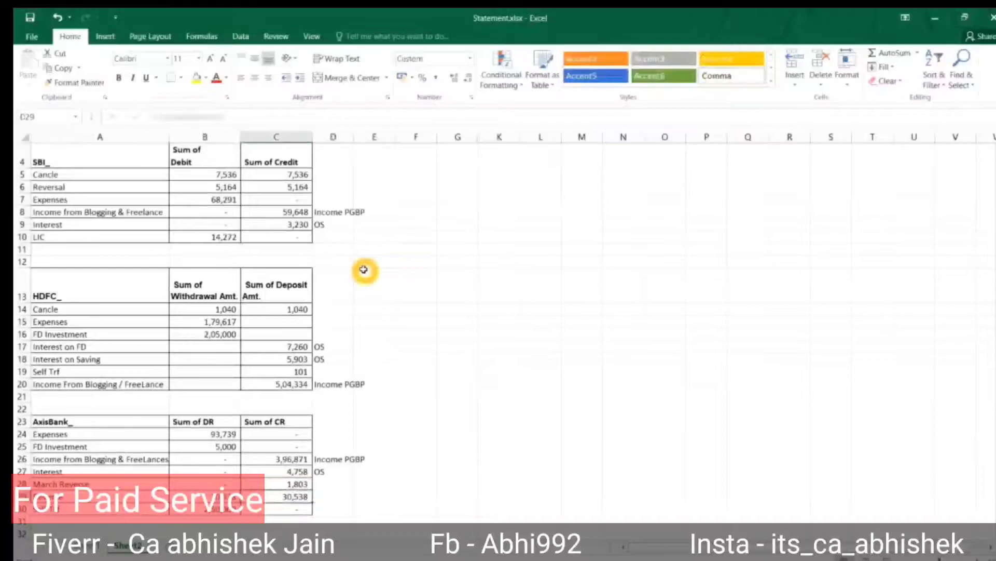
key("Up")
key("Up")
key("Up")
key("Up")
key("Up")
key("Up")
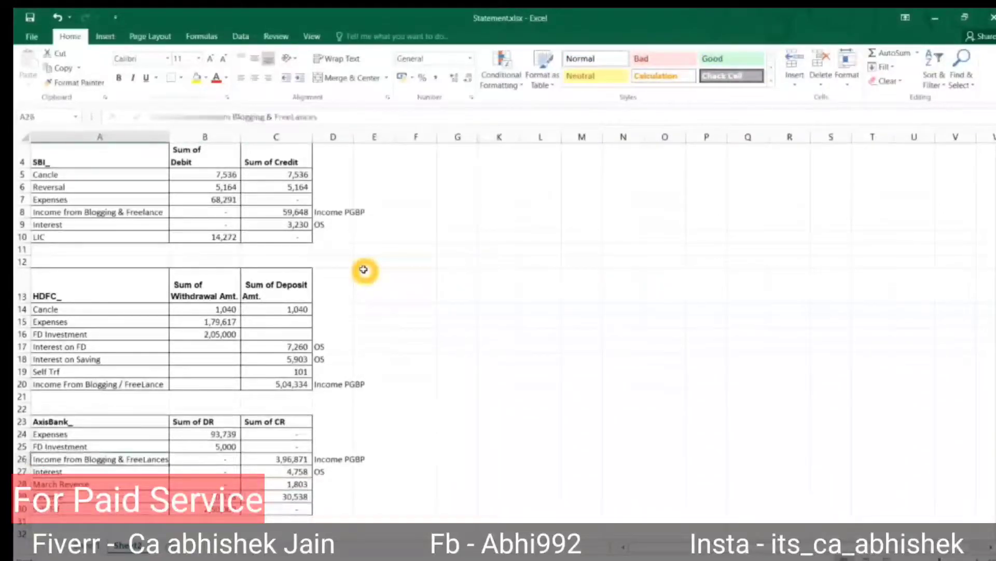
key("Up")
key("Up")
key("Up")
key("Up")
key("Up")
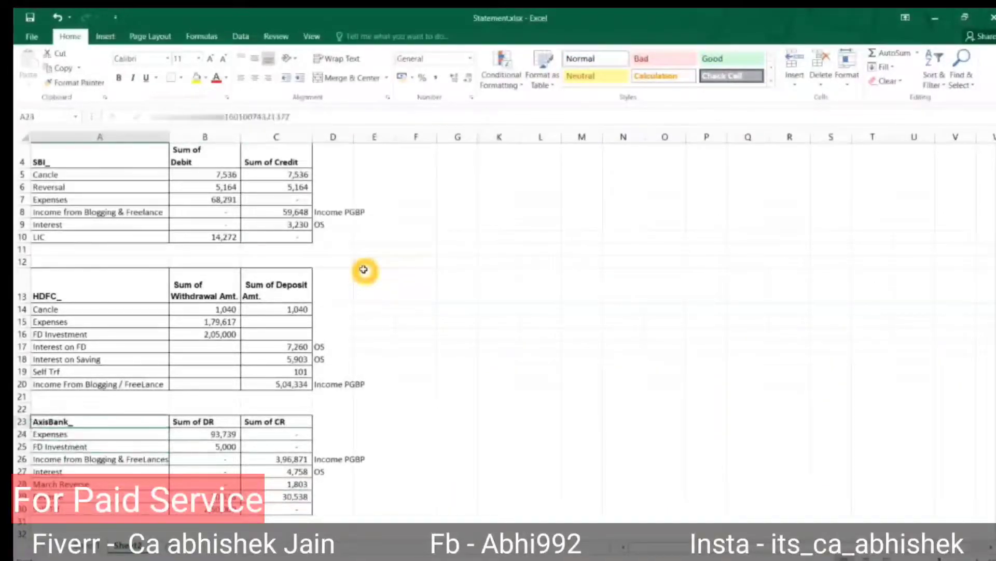
key("Up")
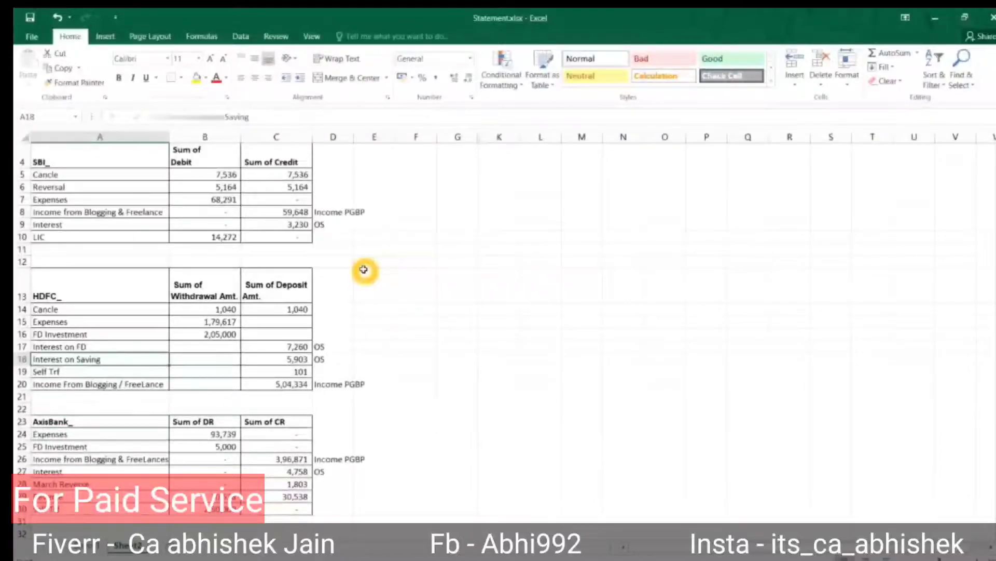
key("Up")
key("Up")
key("Up")
key("Up")
key("Up")
key("Up")
key("Up")
key("Up")
key("Up")
key("Up")
key("Up")
key("Down")
key("Down")
key("Down")
key("Right")
key("Right")
key("Right")
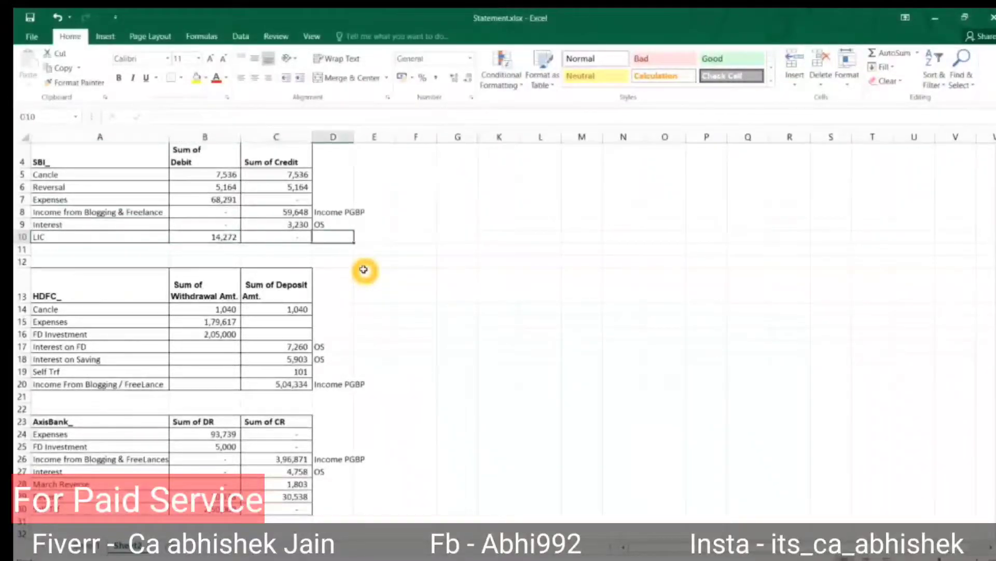
type("80c")
key("Return")
key("Up")
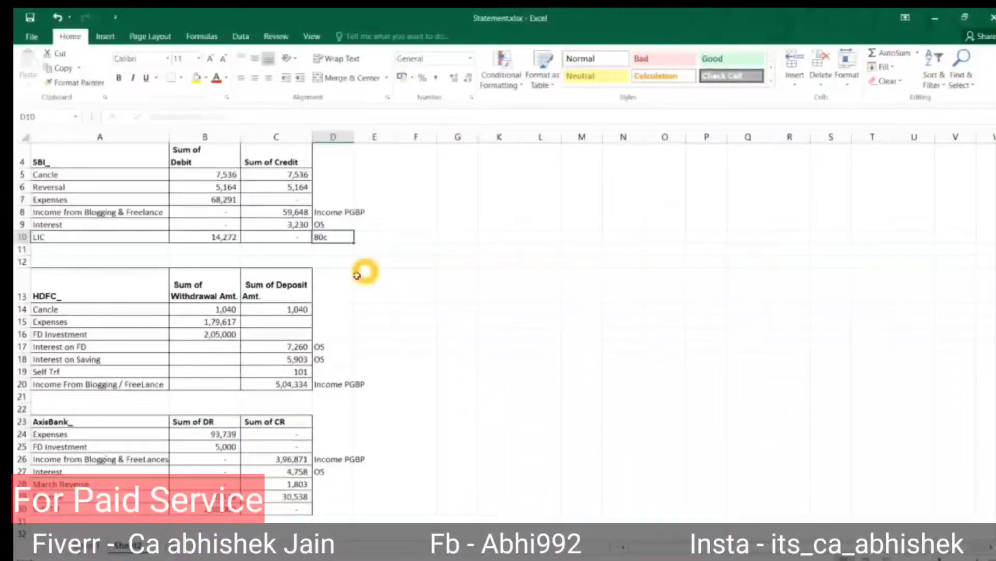
left_click(231, 435)
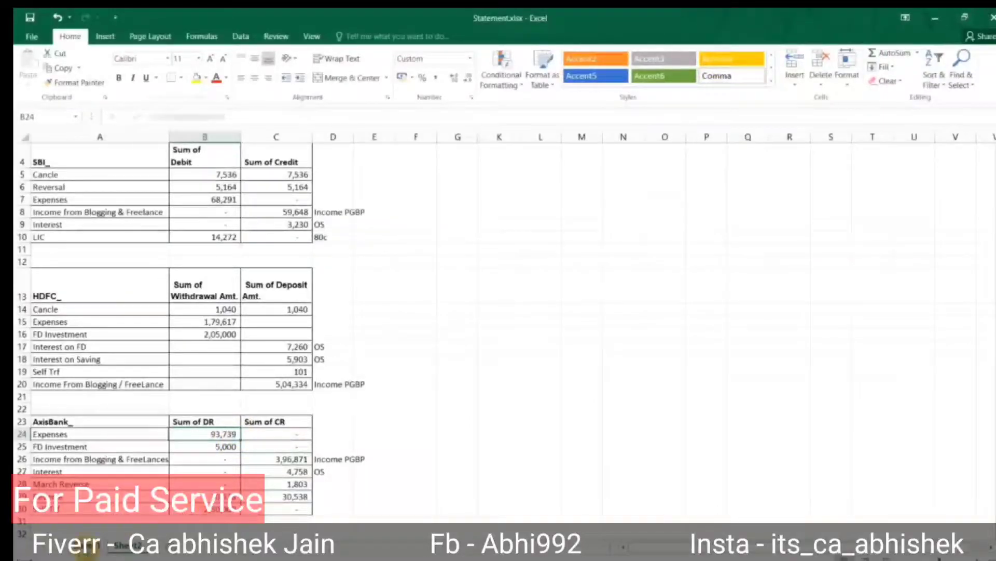
On Sheet1, set the AY value cell's font colour to Automatic so 2020-21 shows.
left_click(87, 547)
key("Up")
key("Up")
key("Up")
key("Up")
key("Up")
key("Up")
key("Up")
key("Up")
key("Up")
key("Up")
key("Up")
key("Up")
key("ctrl+Home")
key("Down")
key("Down")
key("Down")
key("Down")
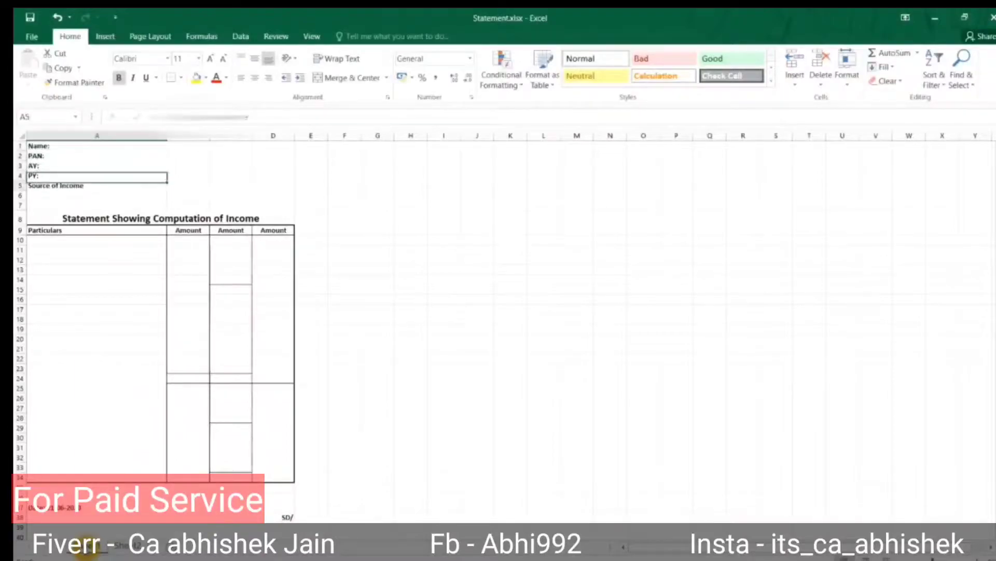
key("Up")
key("Up")
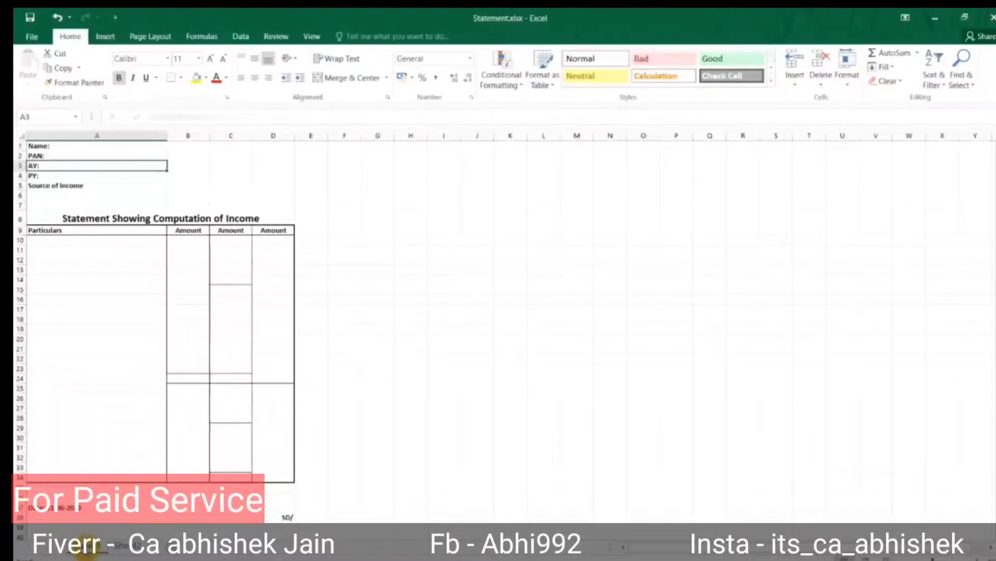
key("Right")
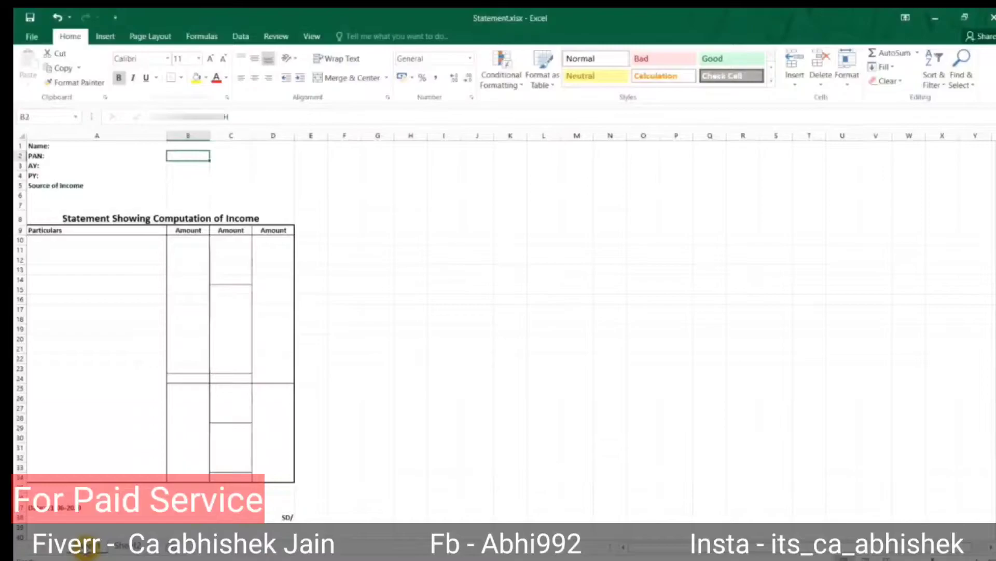
key("Left")
key("Up")
key("Up")
key("Right")
key("Down")
key("Down")
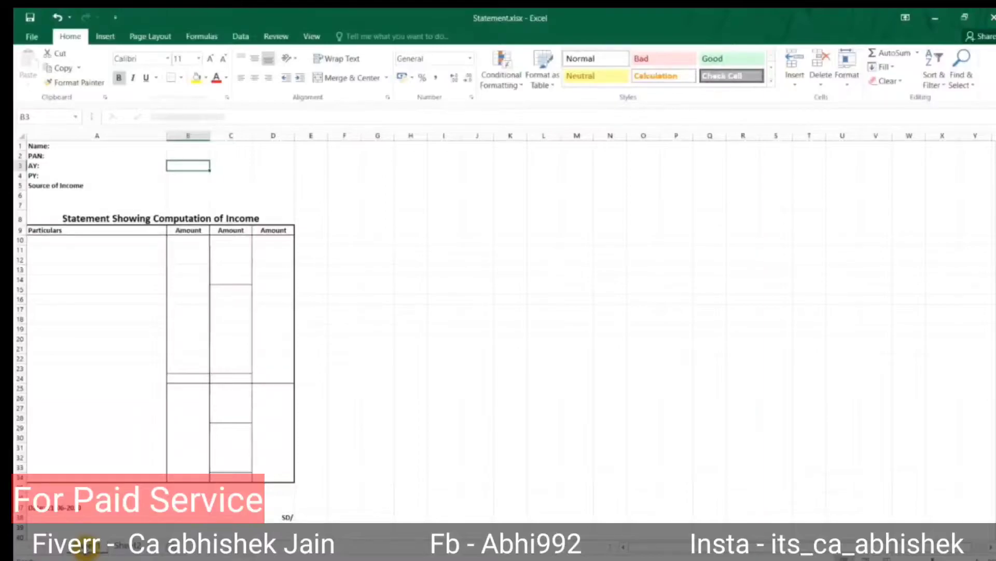
left_click(226, 77)
left_click(234, 96)
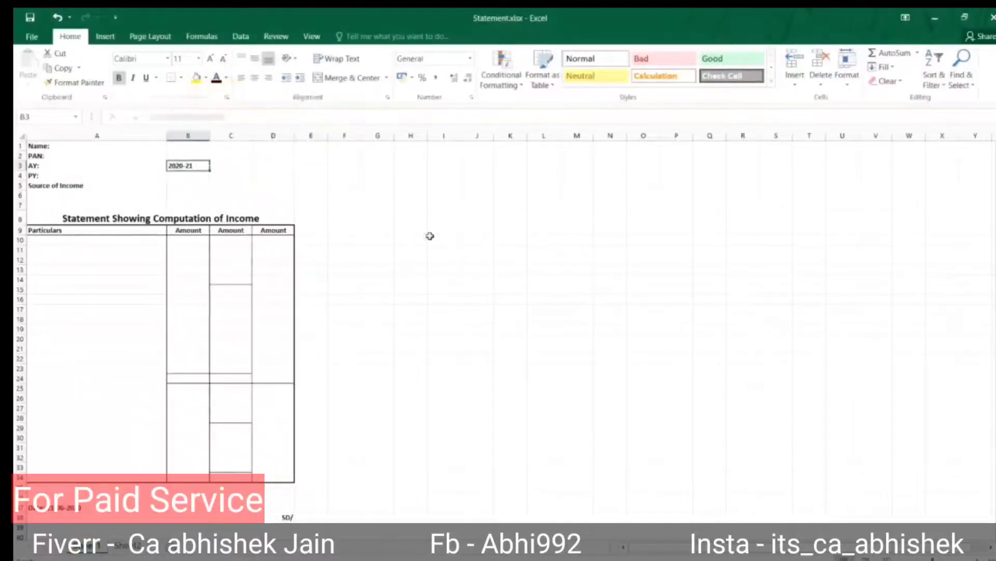
left_click(430, 238)
Edit the Source of Income text in B5, dismissing an accidental Help window.
key("Left")
key("Left")
key("Left")
key("Left")
key("Up")
key("Up")
key("Up")
key("Up")
key("Up")
key("Up")
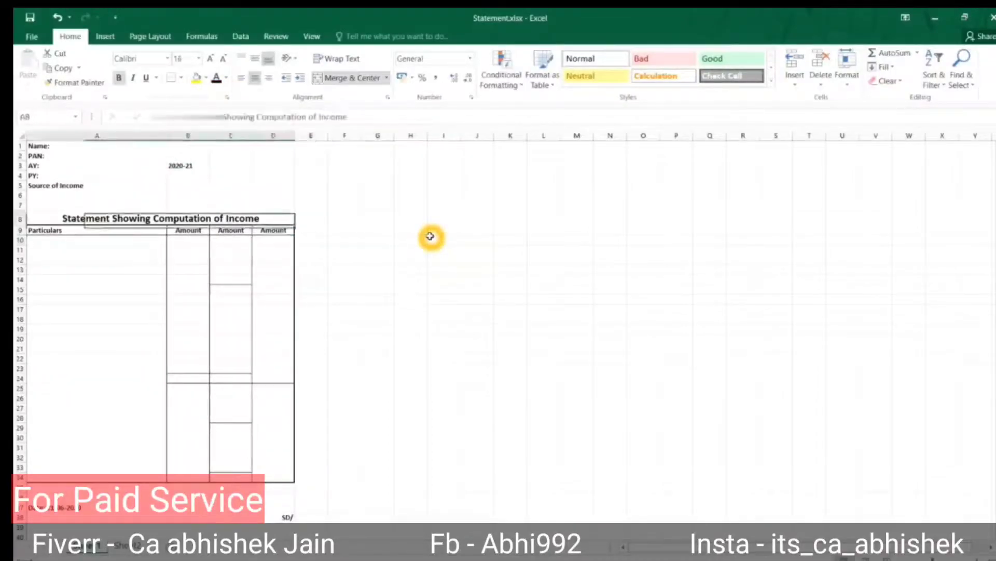
key("Left")
key("Left")
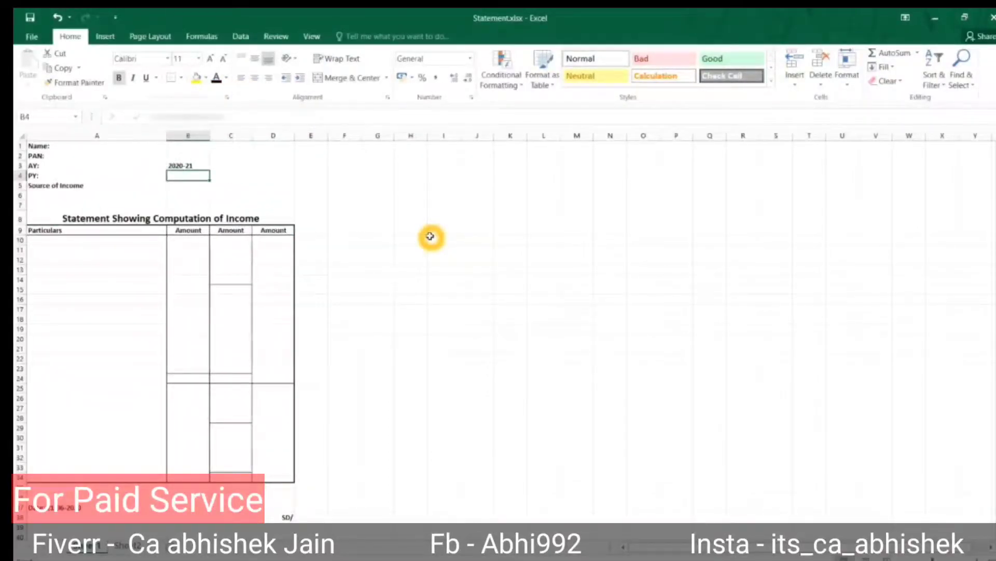
key("Down")
key("F4")
key("Down")
key("Up")
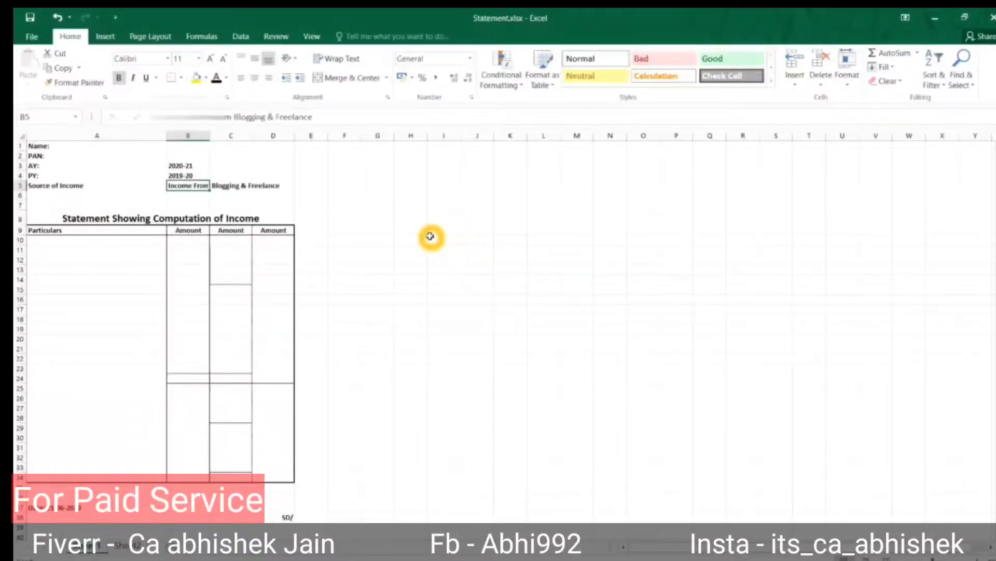
key("F1")
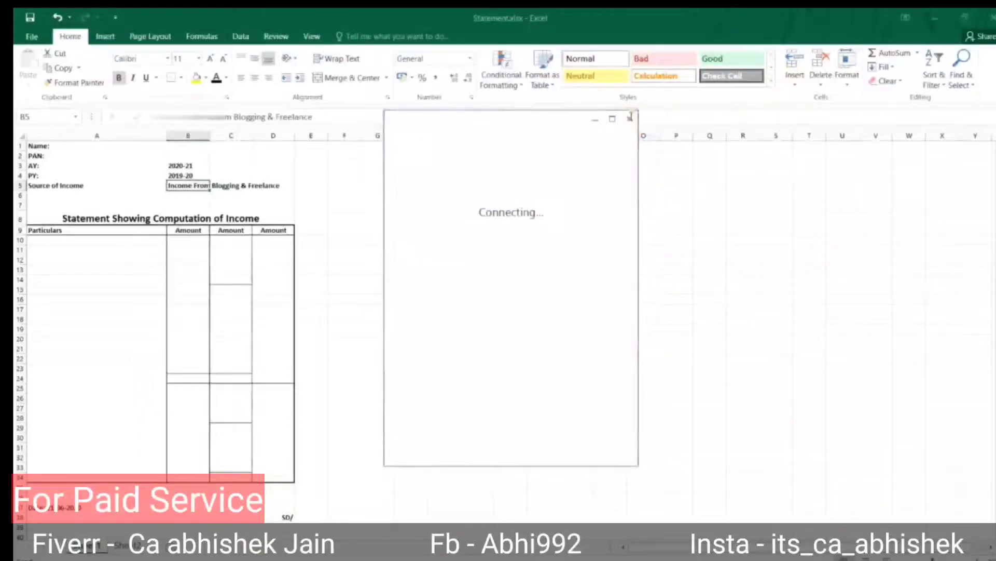
left_click(631, 117)
key("F2")
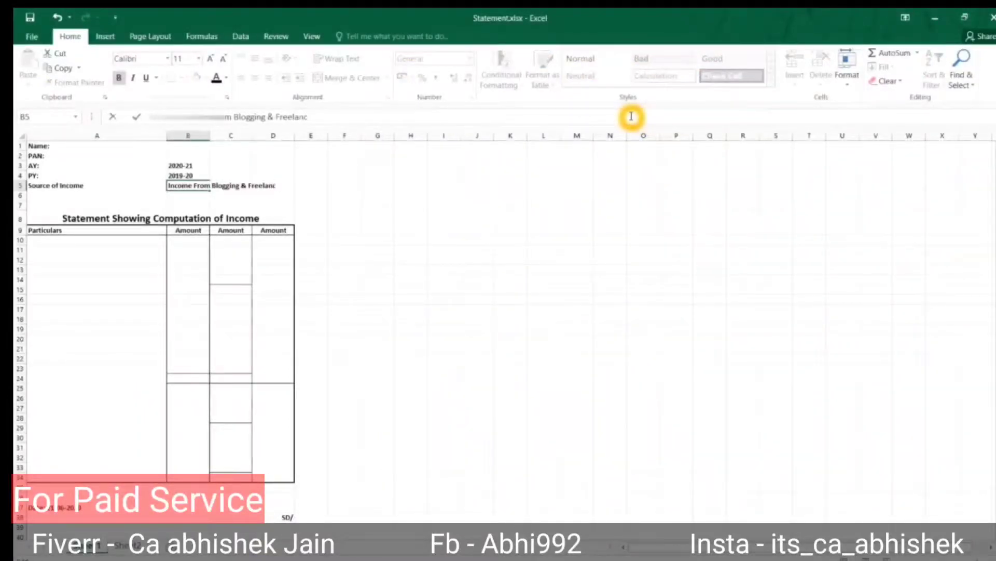
key("Return")
key("Up")
key("F2")
Finish B5 as 'Income From Blogging & Freelancing', add the subheading and list SBI, HDFC, Axis Bank.
type("ng")
key("Return")
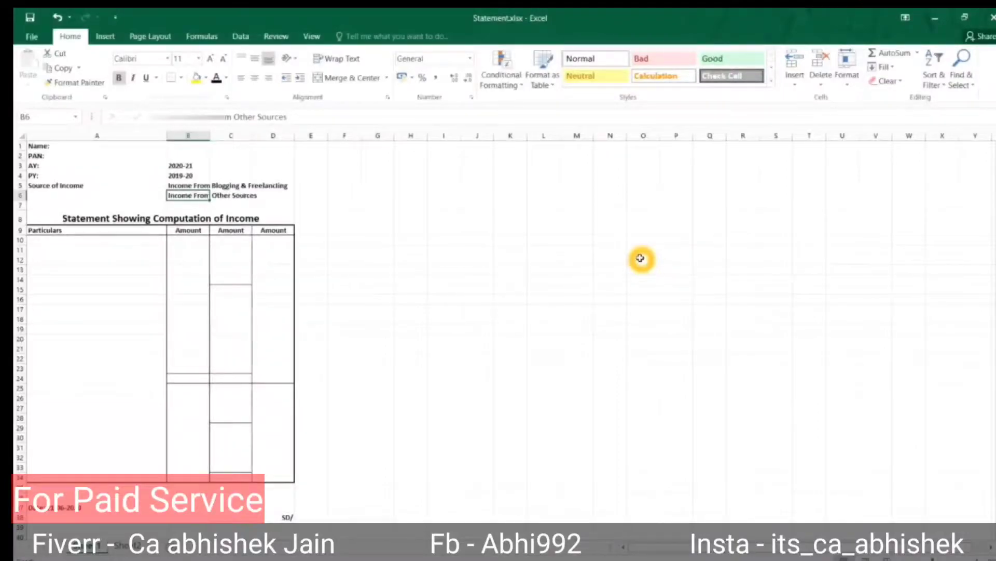
key("Down")
key("Down")
key("Down")
key("Down")
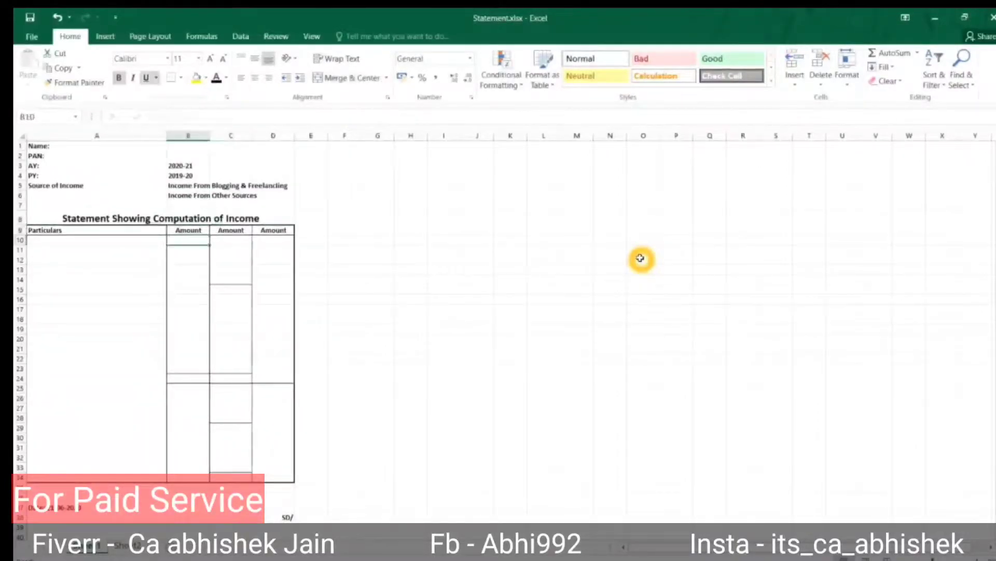
key("Left")
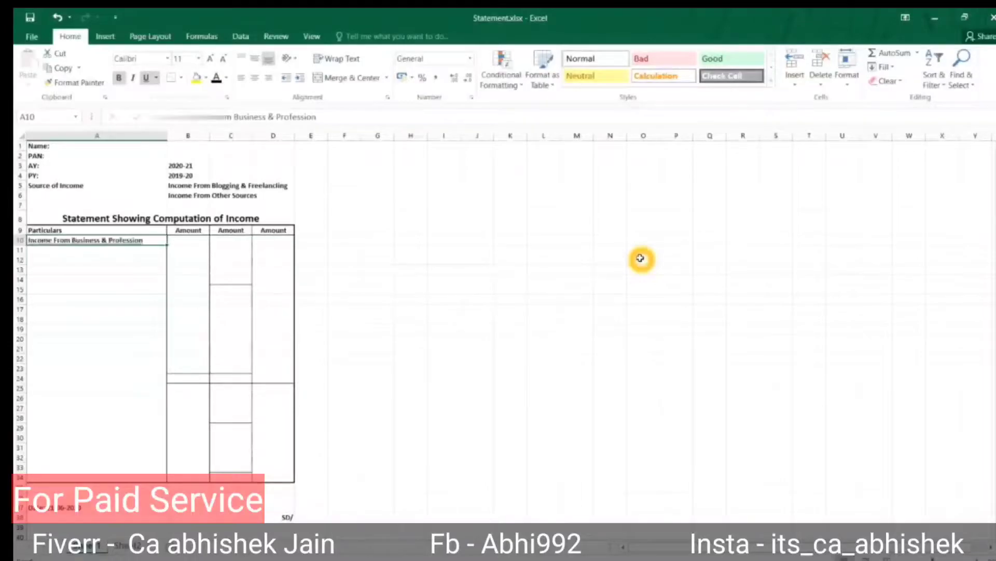
key("F4")
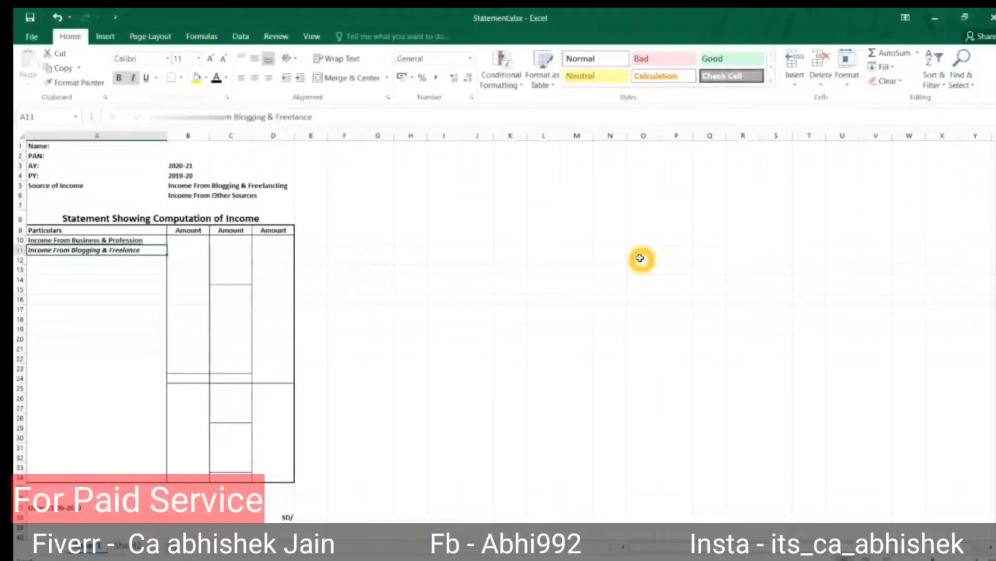
key("Return")
type("SBI")
key("Return")
type("HDFC")
key("Return")
type("Axis Bank")
key("Return")
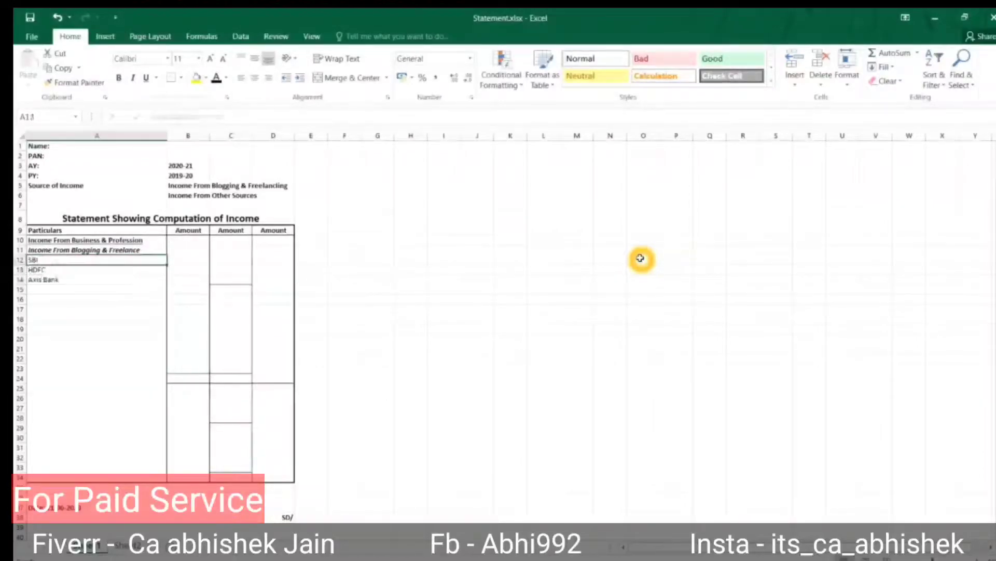
Enter amounts 59,648, 5,04,334 and 3,96,871 from the summary sheet and AutoSum to 9,60,853.
key("Up")
key("Up")
key("Up")
key("Right")
key("Right")
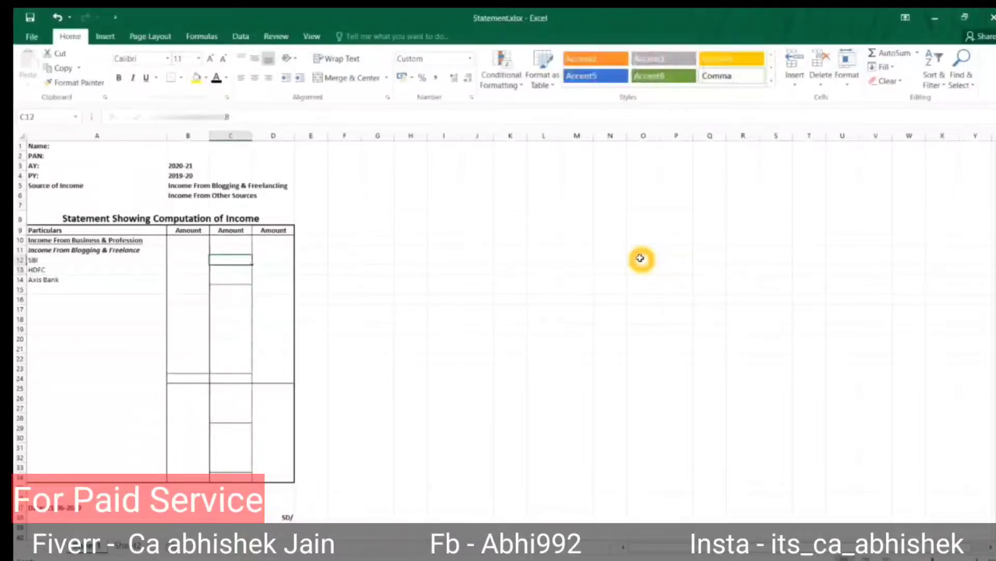
key("Down")
key("Down")
key("Up")
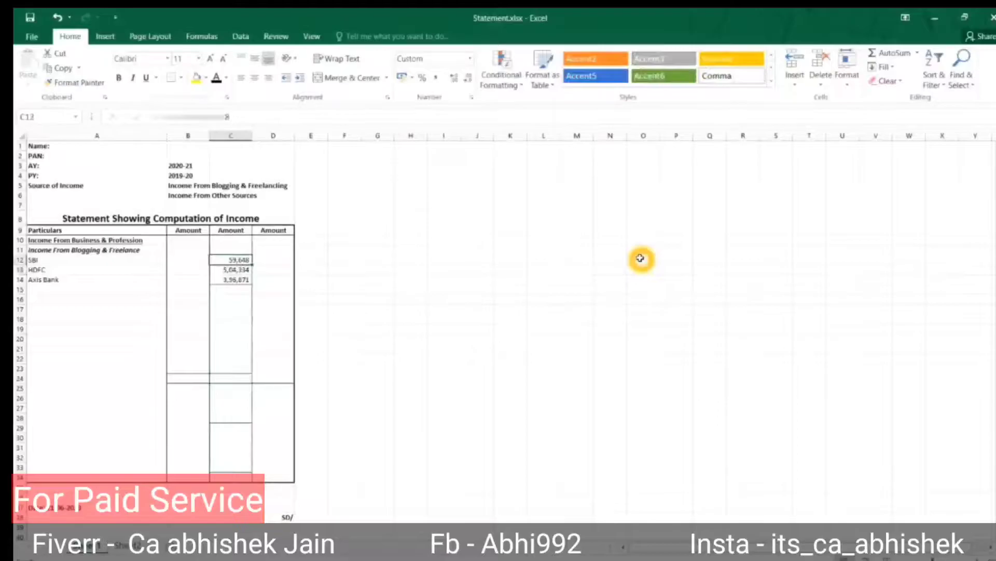
key("ctrl+Page_Up")
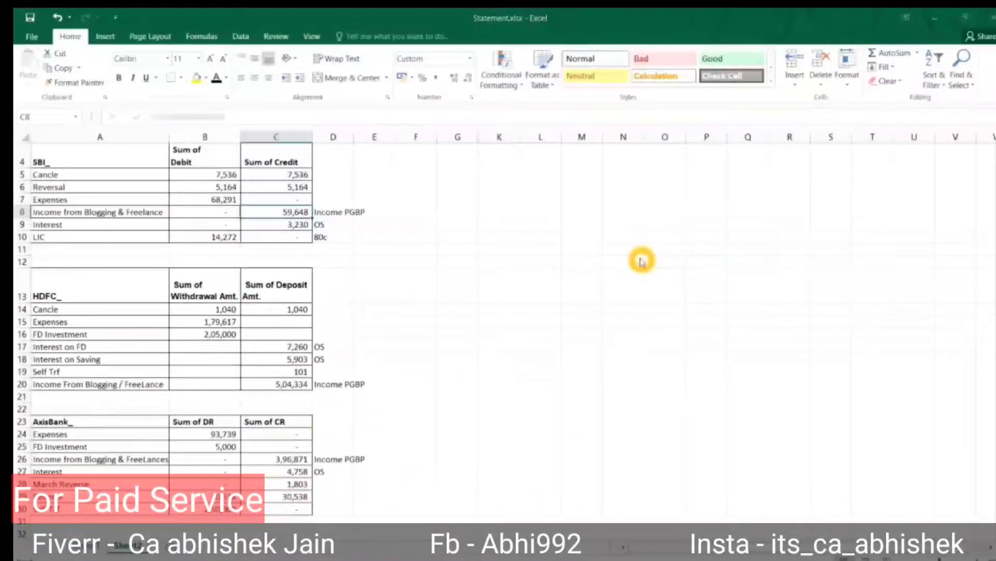
key("ctrl+Page_Down")
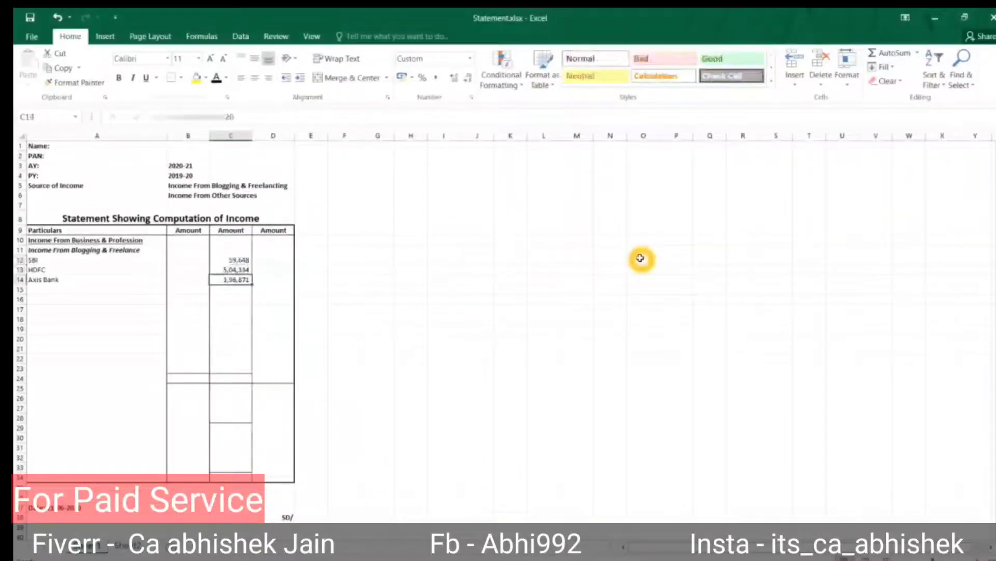
key("Right")
key("Left")
key("Down")
key("alt+equal")
key("ctrl+Return")
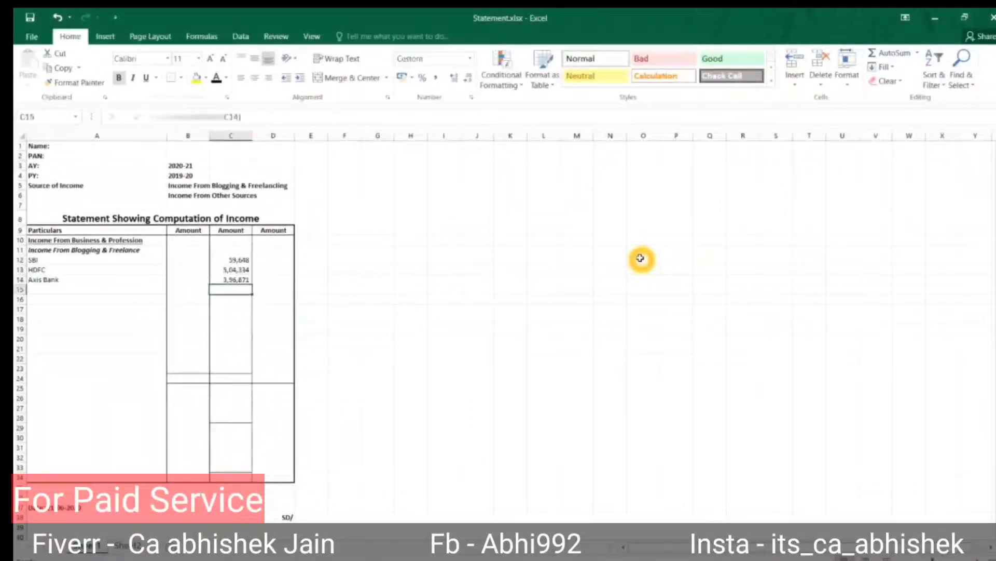
key("Down")
key("Left")
key("Left")
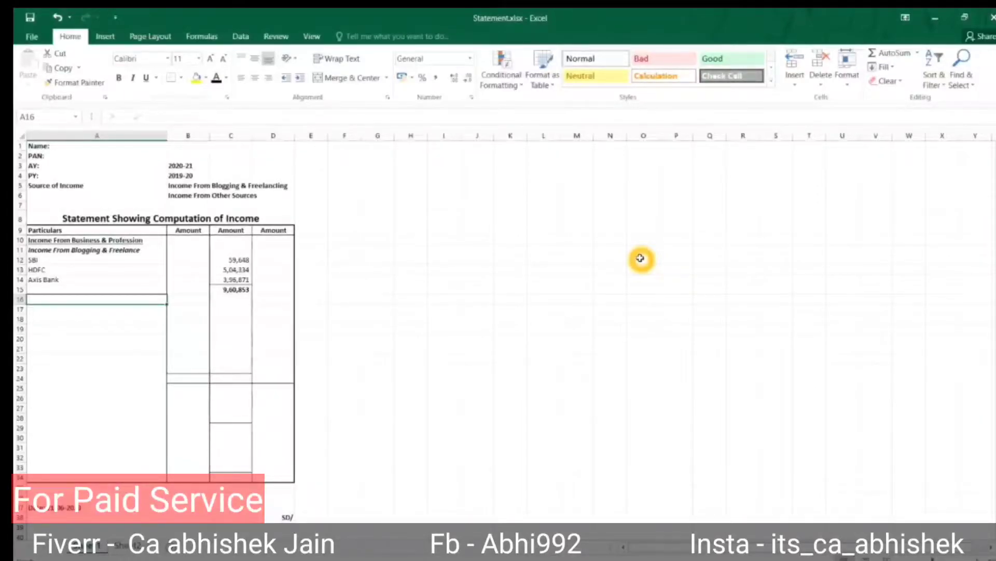
Add the label '44ADA @ 50%' in A17.
key("Right")
key("Right")
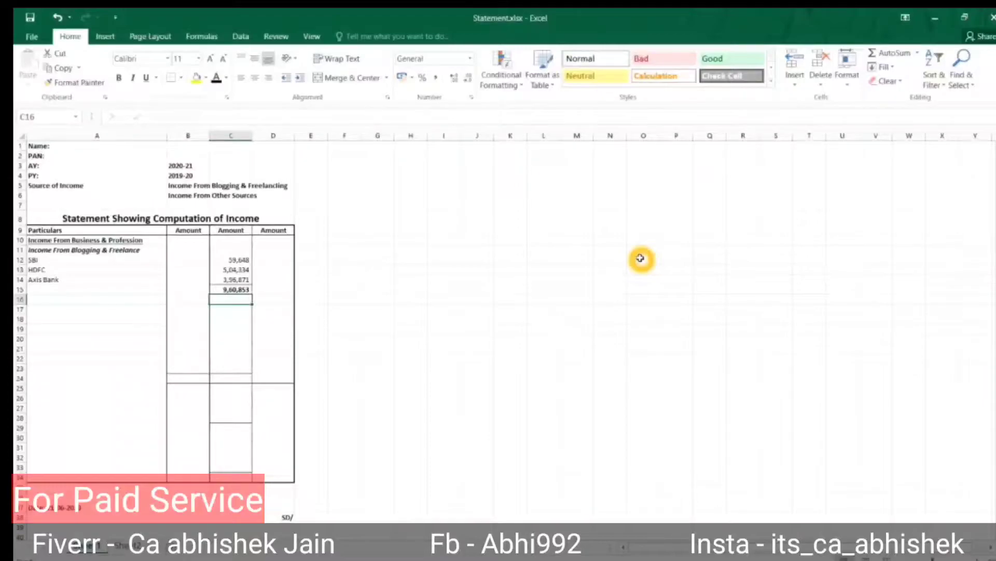
key("Down")
key("Left")
key("Left")
type("44ADA @ 50%")
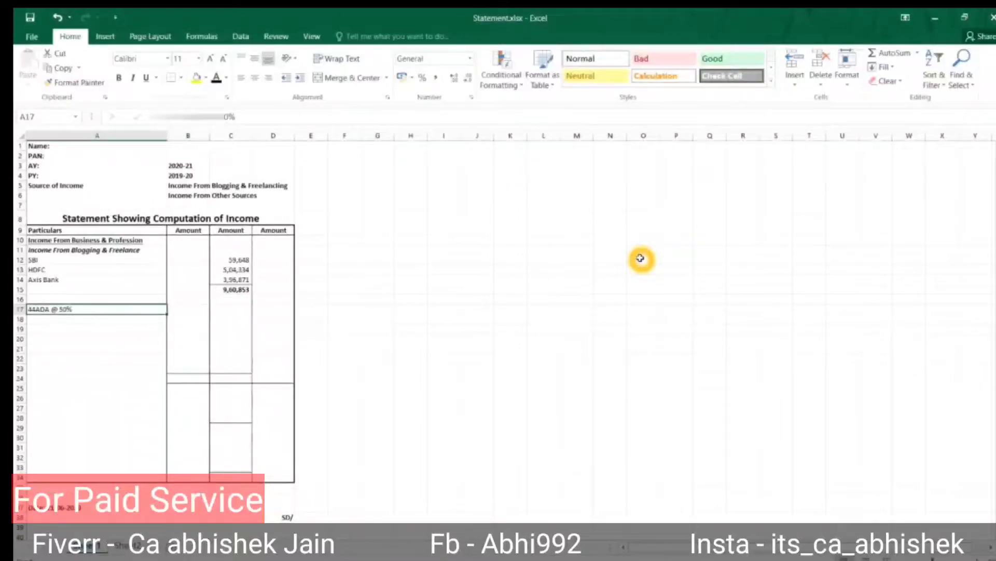
key("Right")
key("Right")
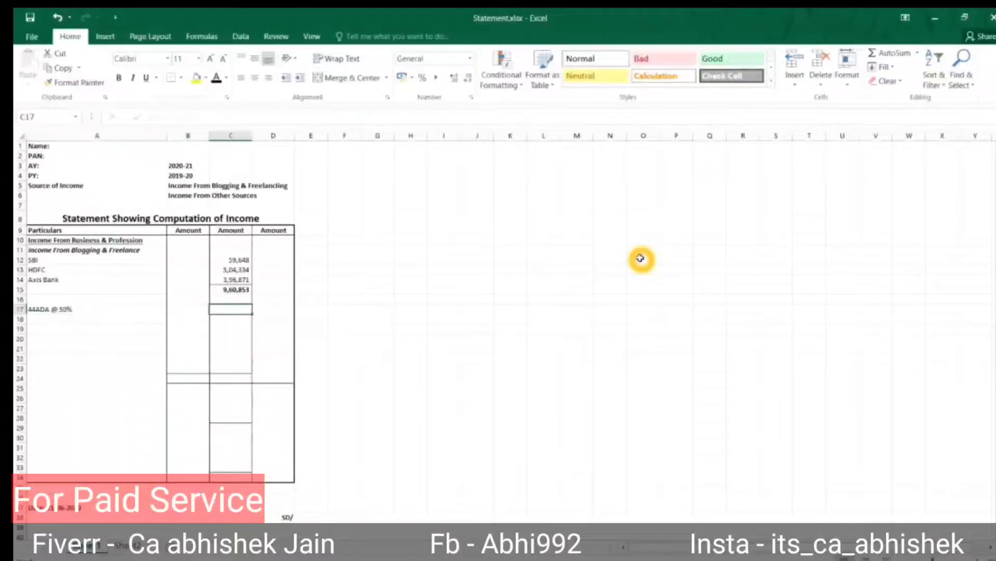
Give D17 the formula =+C15*50%, yielding 4,80,427.
key("Down")
key("Left")
key("Up")
key("Right")
key("Right")
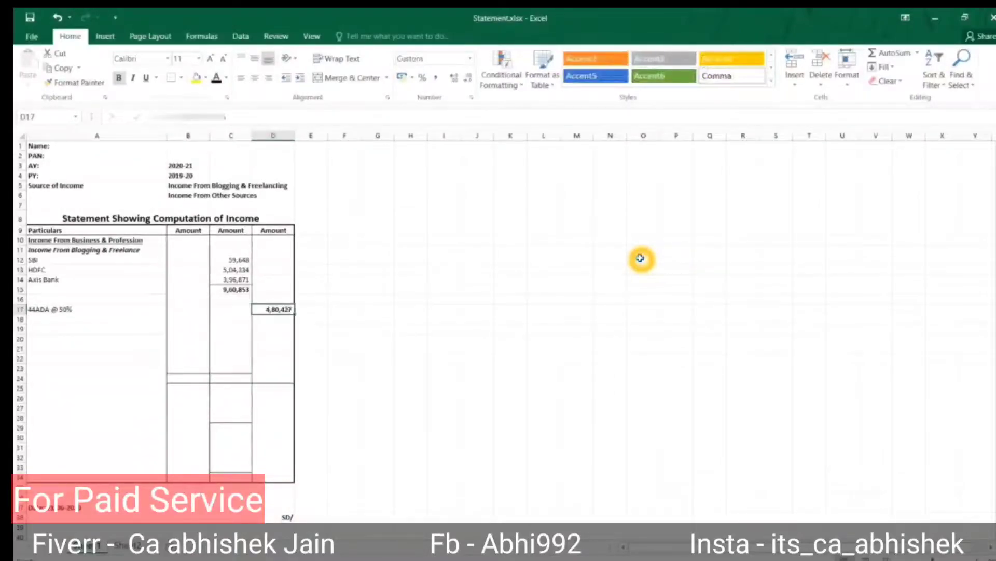
key("F2")
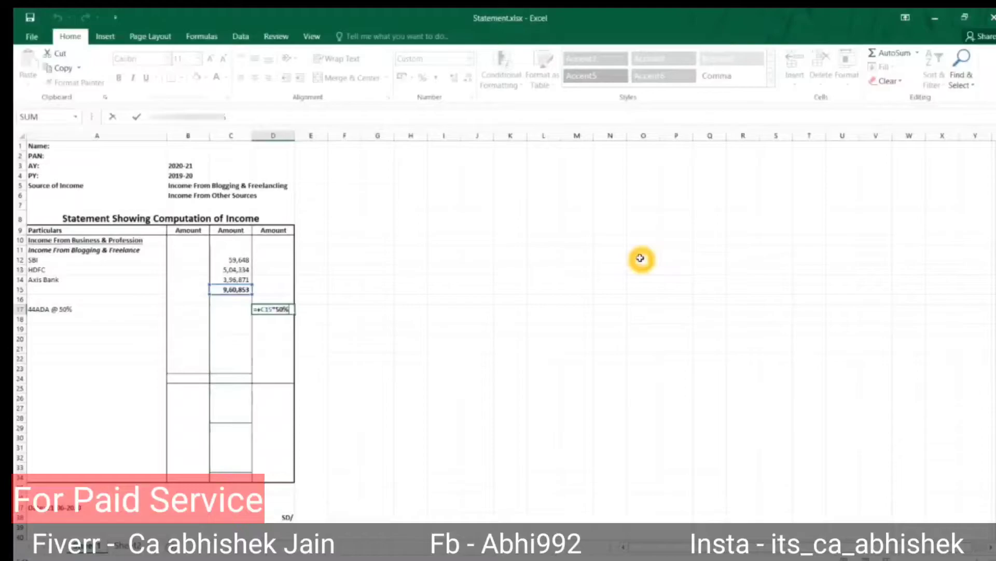
key("Escape")
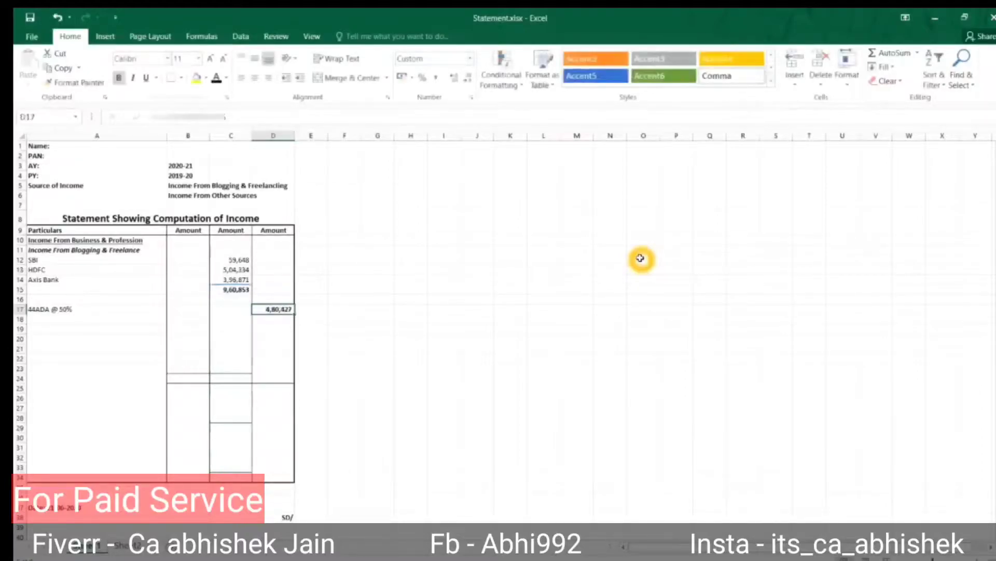
key("F2")
key("Escape")
key("Left")
key("Left")
key("Left")
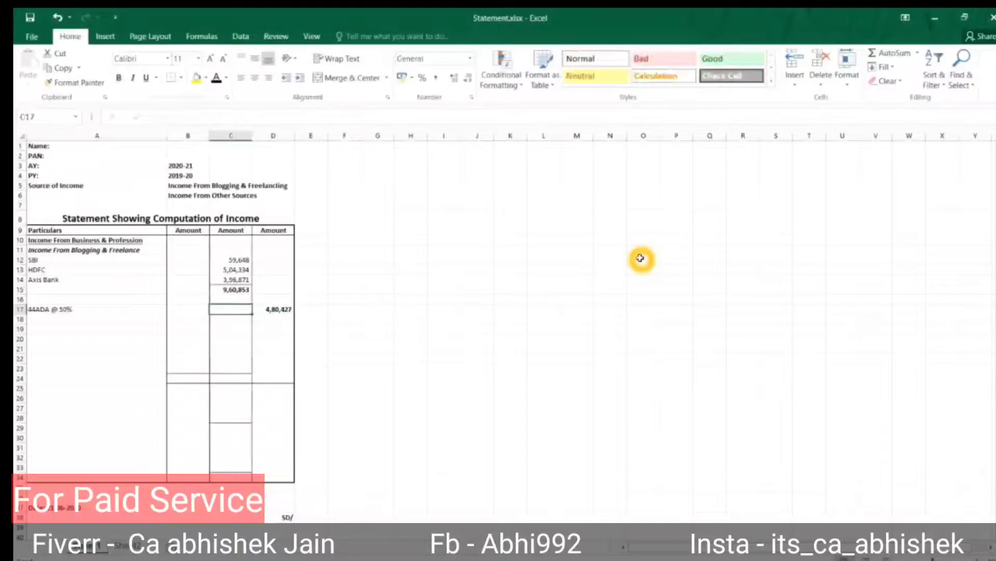
Add an Income From Other Sources heading listing Interest Income, SBI, HDFC and Axis Bank.
key("Down")
key("Down")
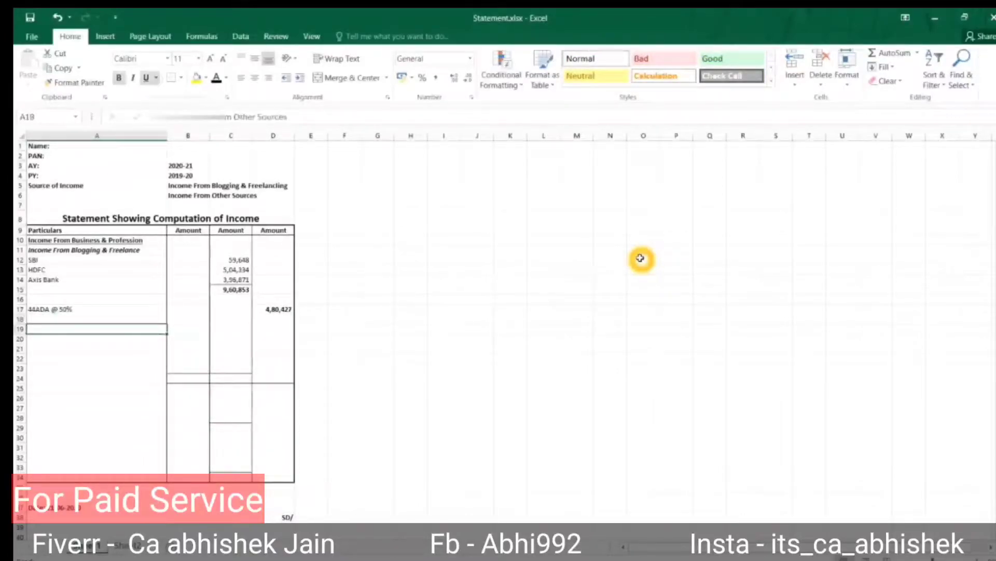
key("F2")
key("Escape")
key("F4")
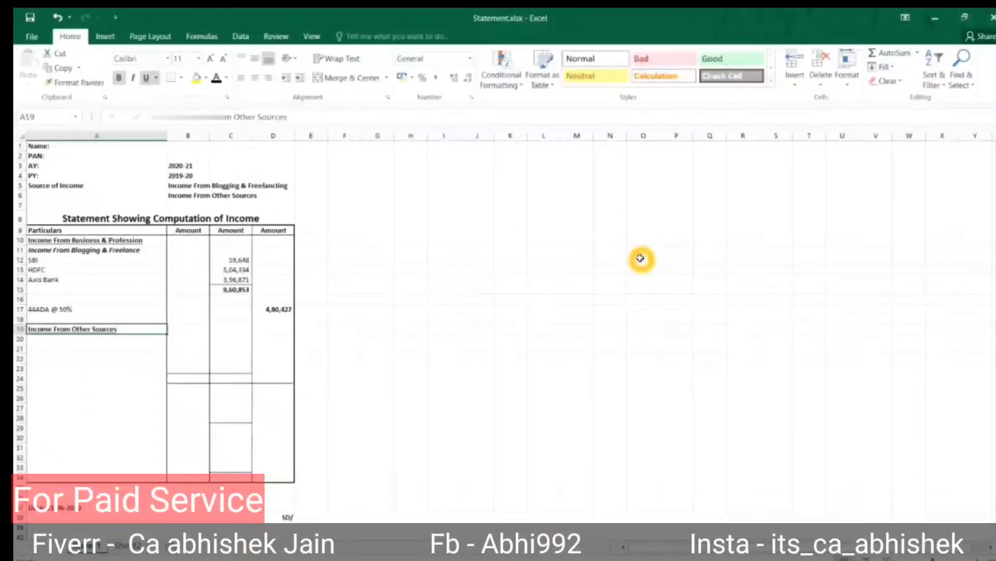
key("Down")
type("Interest Income")
key("Return")
type("SBI")
key("Return")
type("HDFC")
key("Return")
type("Axis Bank")
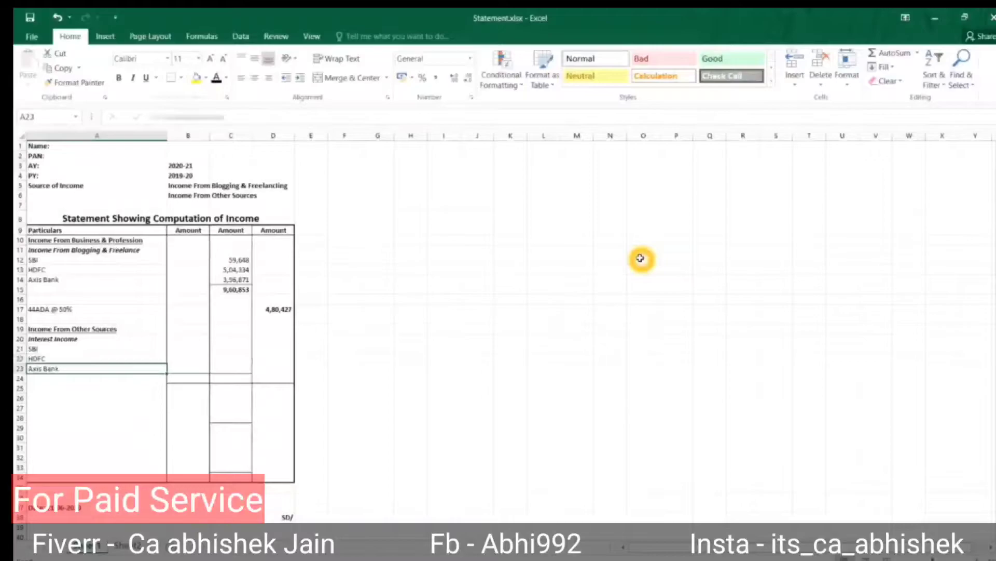
key("Up")
key("Up")
key("Up")
Enter FD and Saving column headings with interest amounts 7280, 3230, 5903 and 4758.
key("Right")
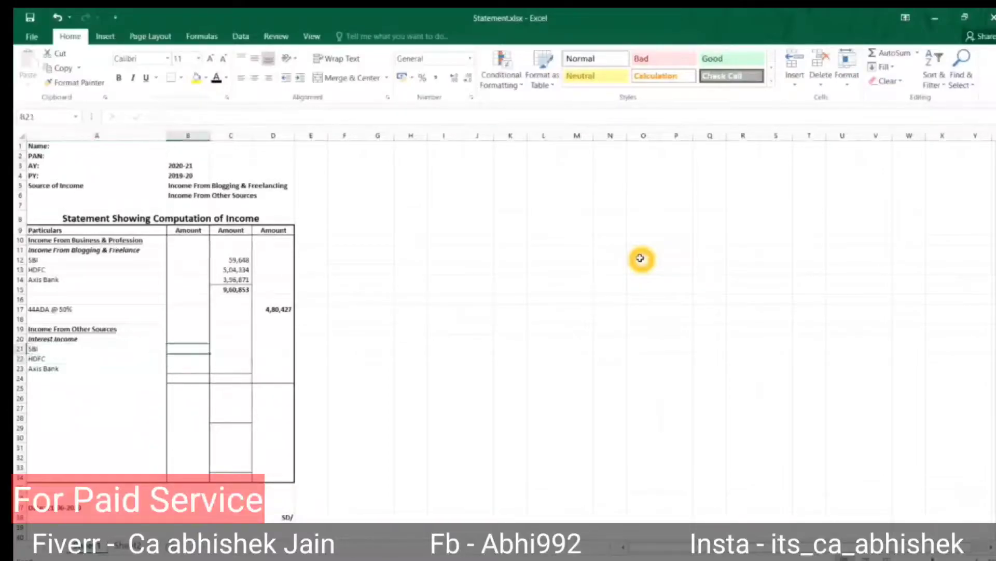
type("FD")
key("Tab")
type("Saving")
key("Return")
key("Down")
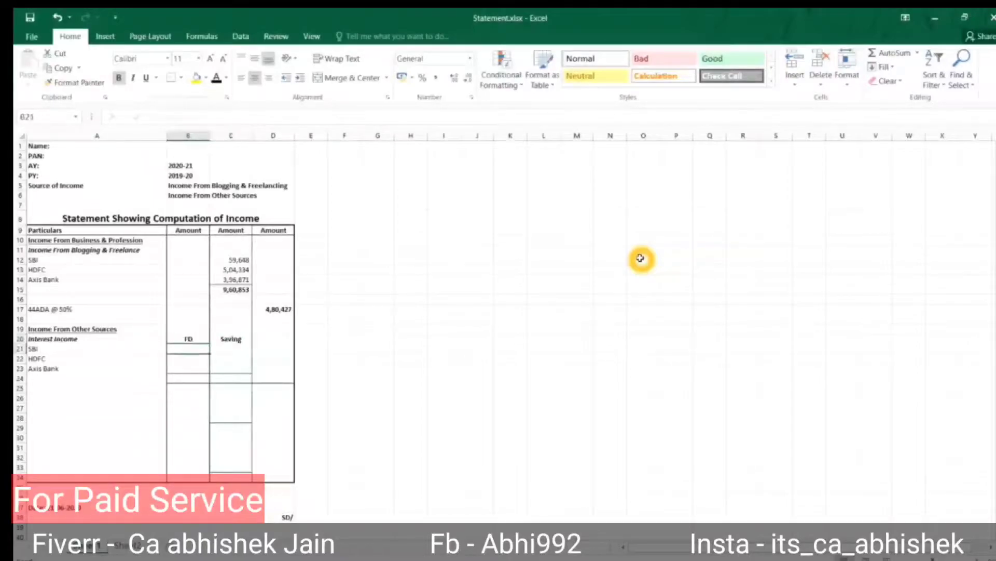
type("7280")
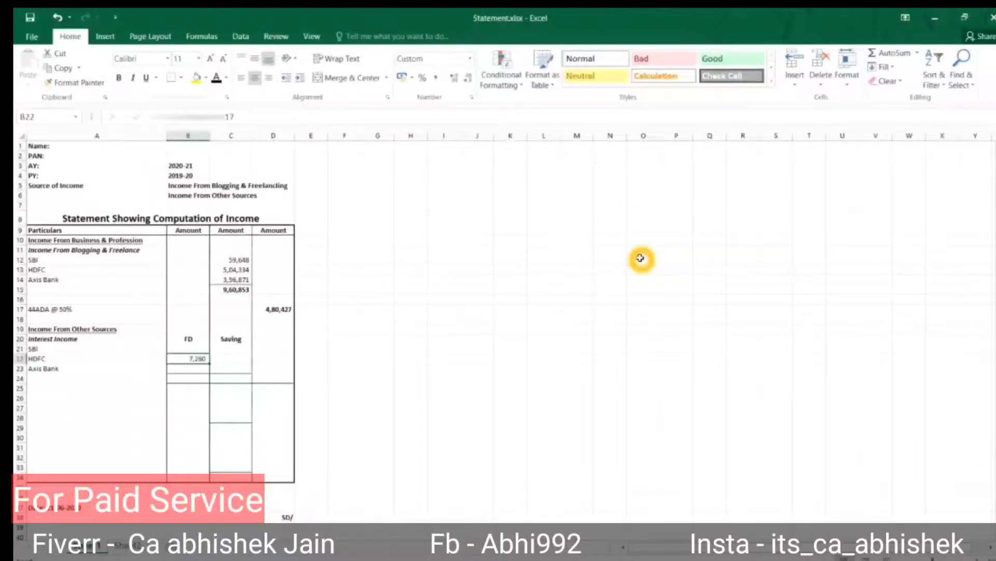
key("Right")
key("Up")
type("3230")
key("Return")
type("5903")
key("Return")
type("4758")
key("Up")
key("Up")
Sum the interest columns in row 24, total interest in D24, and =D17+D24 in D26.
key("Down")
key("Down")
key("Down")
key("Left")
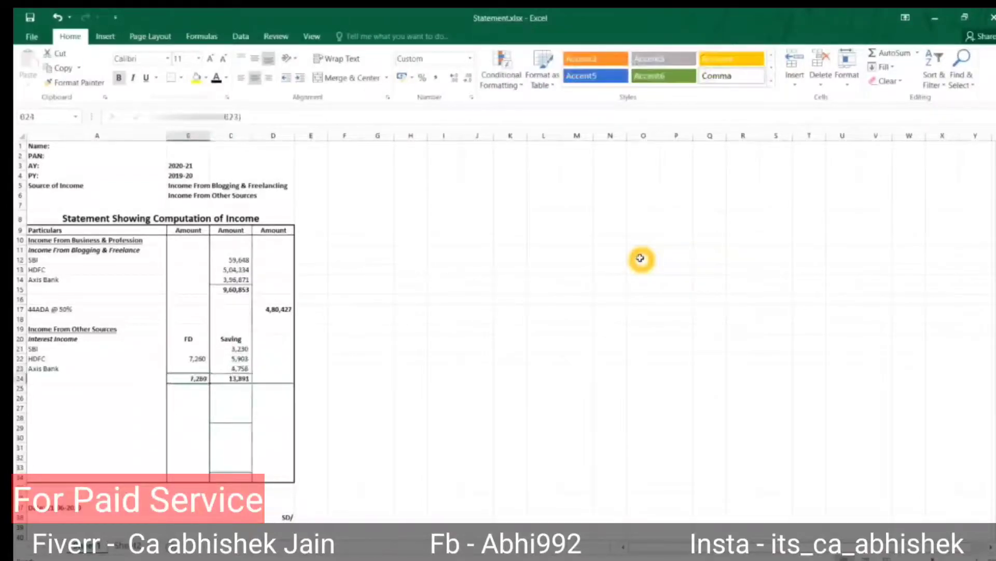
key("Right")
key("Right")
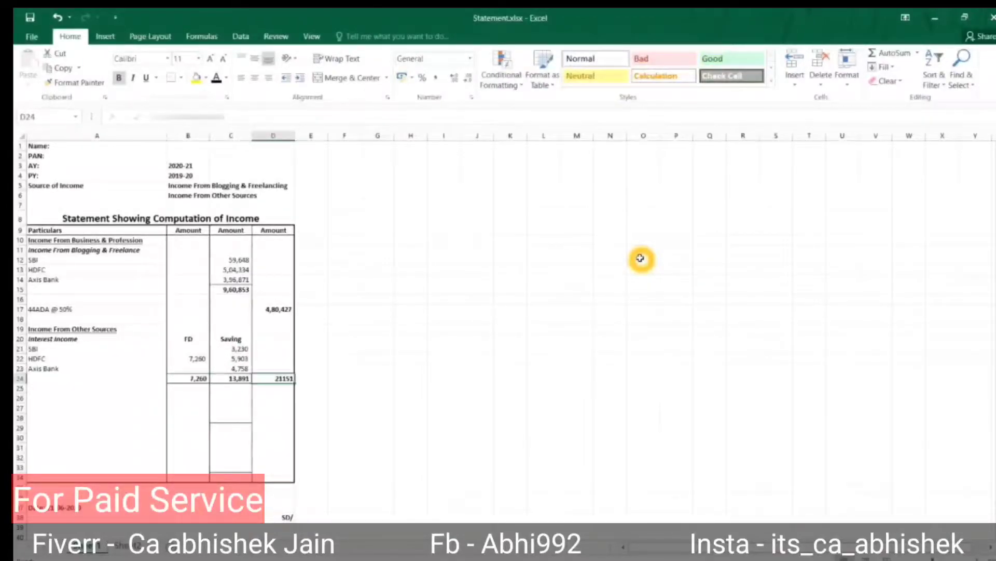
key("Return")
key("Down")
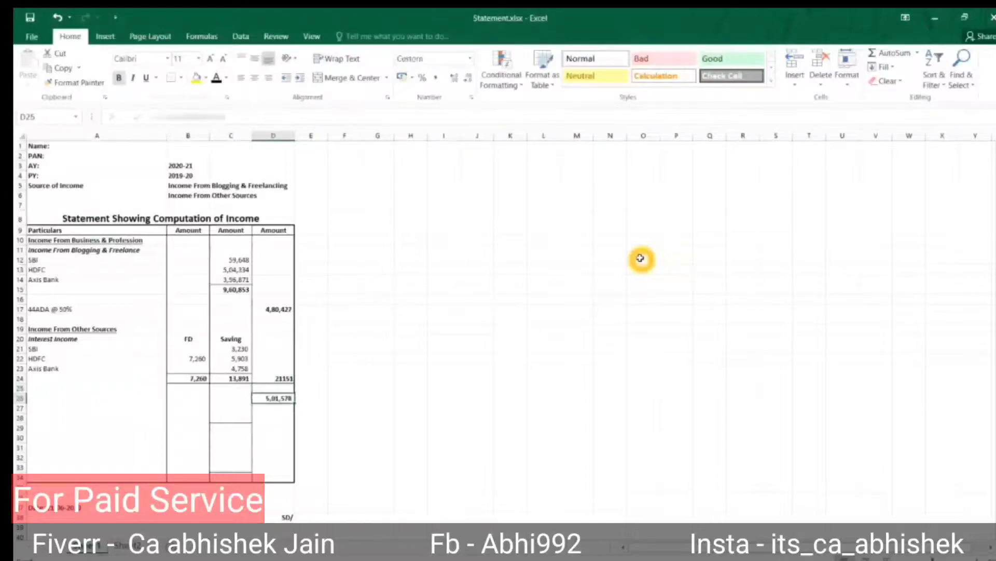
key("F2")
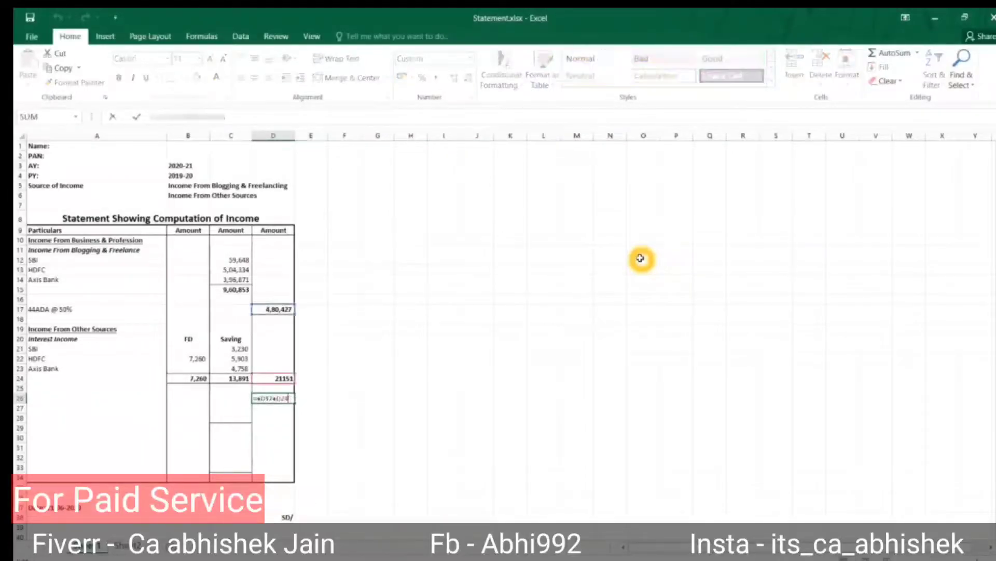
key("Escape")
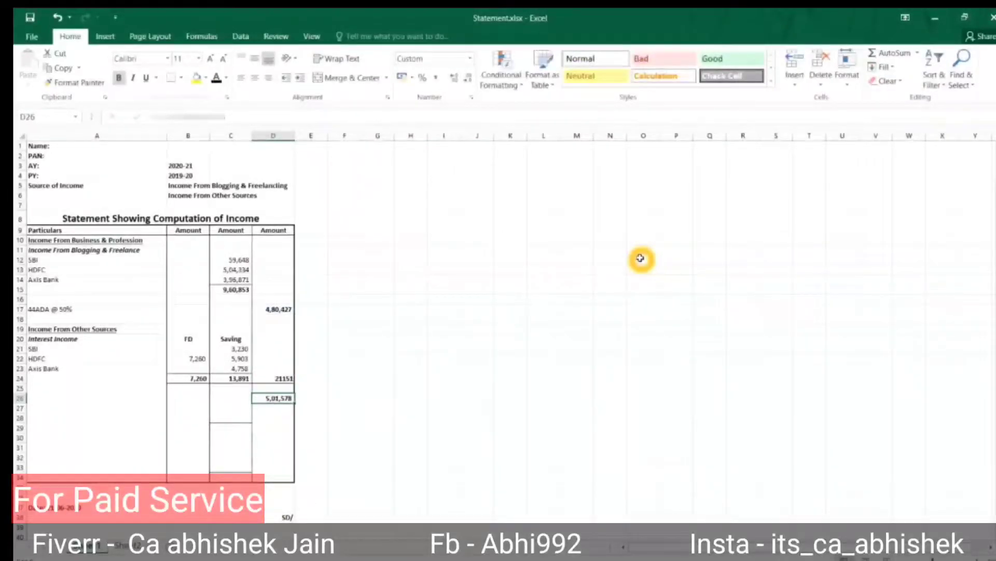
Verify the 44ADA income, the 21151 interest and the 5,01,578 total income formula.
key("Up")
key("Up")
key("Up")
key("Up")
key("Up")
key("Up")
key("Up")
key("Up")
key("Up")
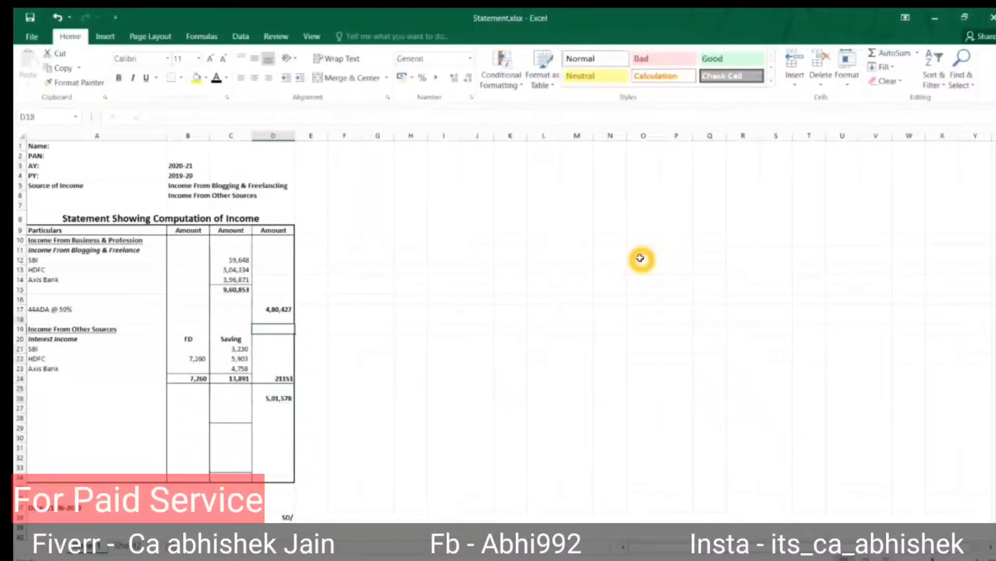
key("Left")
key("Up")
key("Up")
key("Down")
key("Down")
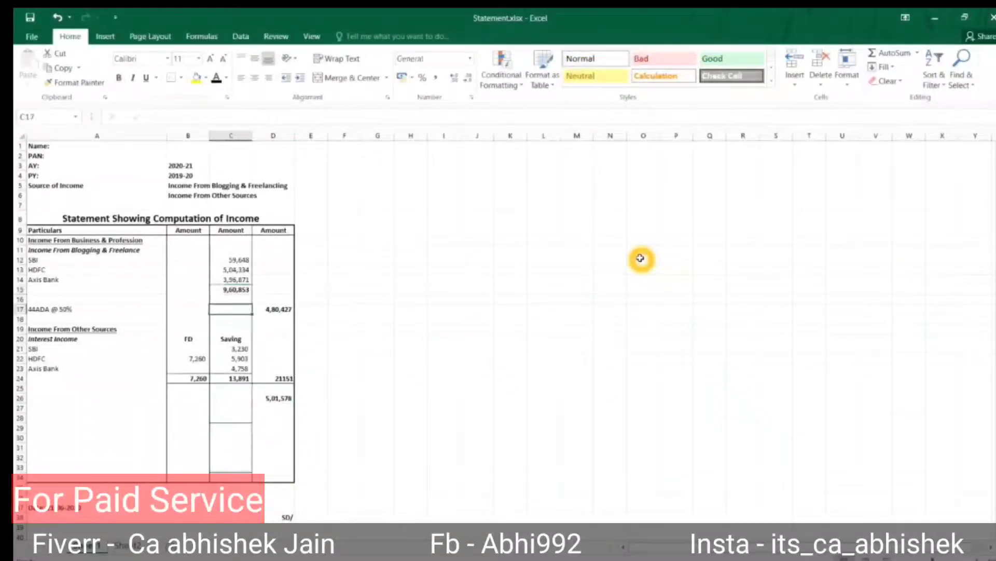
key("Left")
key("Left")
key("Right")
key("Right")
key("Right")
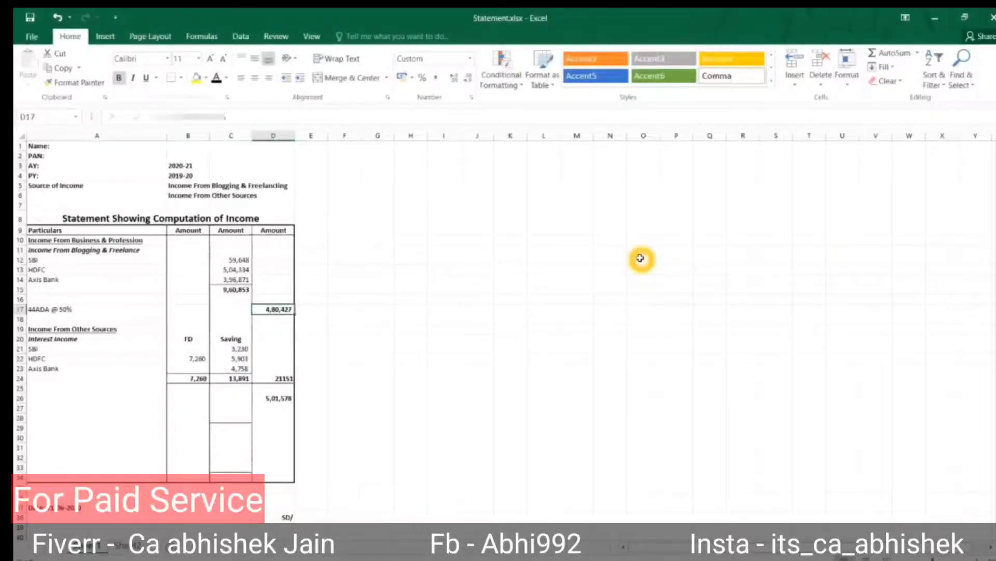
key("Down")
key("Down")
key("Down")
key("Down")
key("Down")
key("Down")
key("Down")
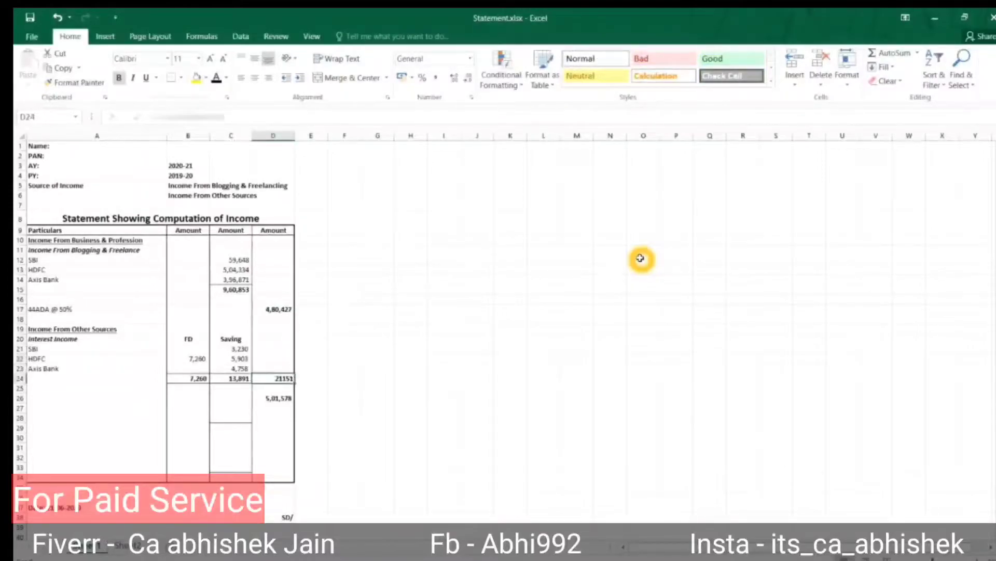
key("Down")
key("Down")
key("F2")
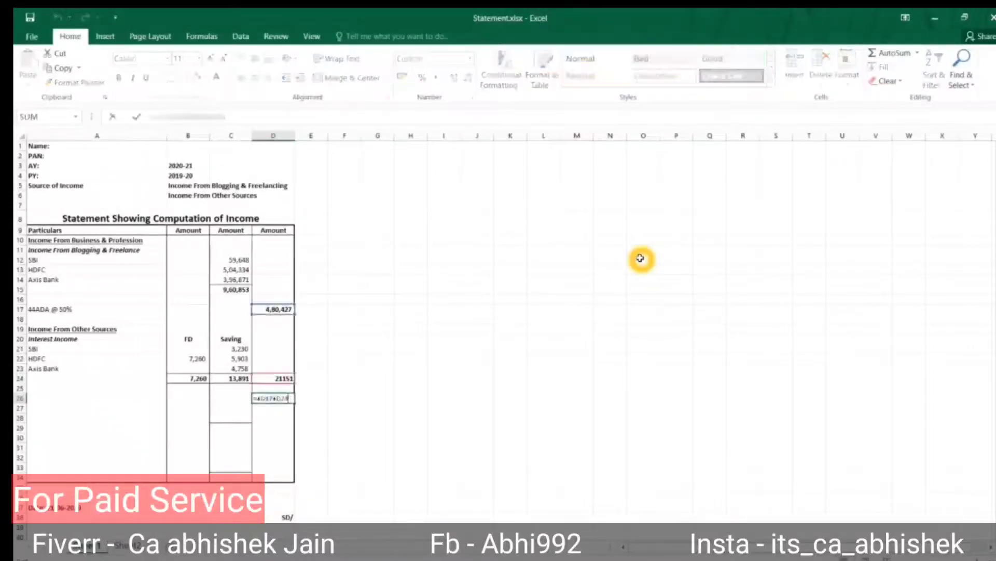
key("Return")
key("Down")
key("Left")
key("Up")
key("Up")
Label row 26 as Taxable.
key("Left")
key("Left")
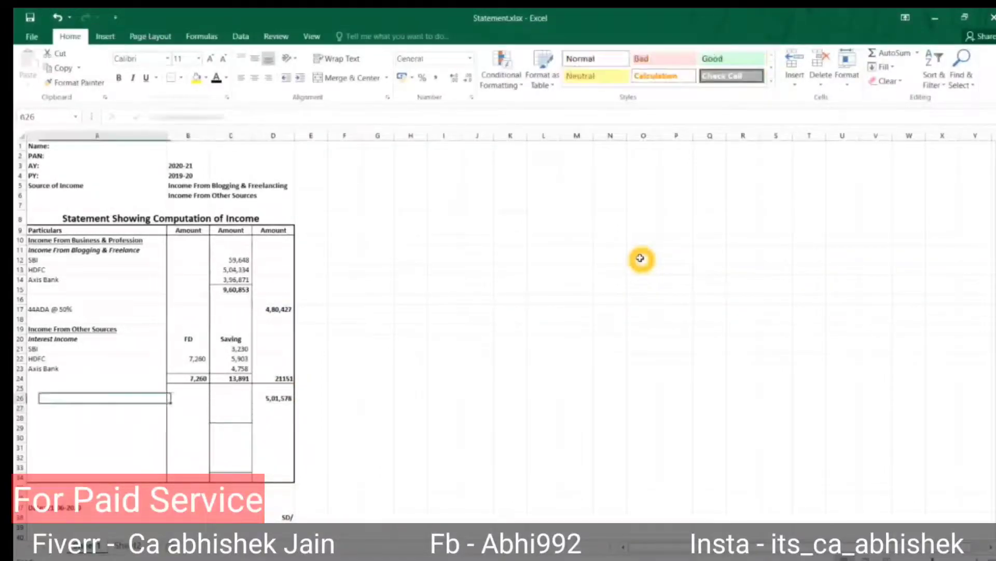
type("Taxable")
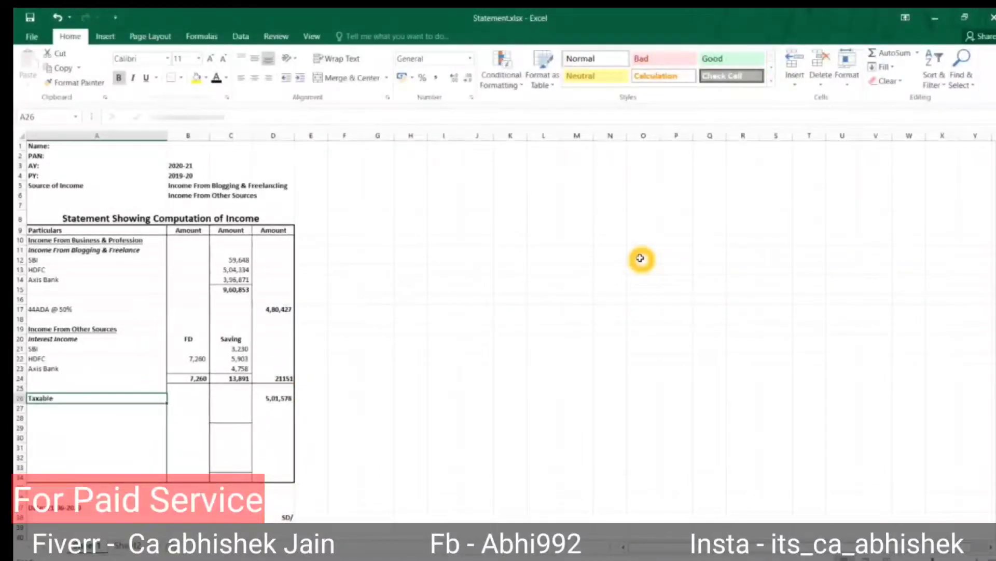
key("Right")
key("Right")
key("Right")
key("Left")
key("Left")
key("Left")
key("Down")
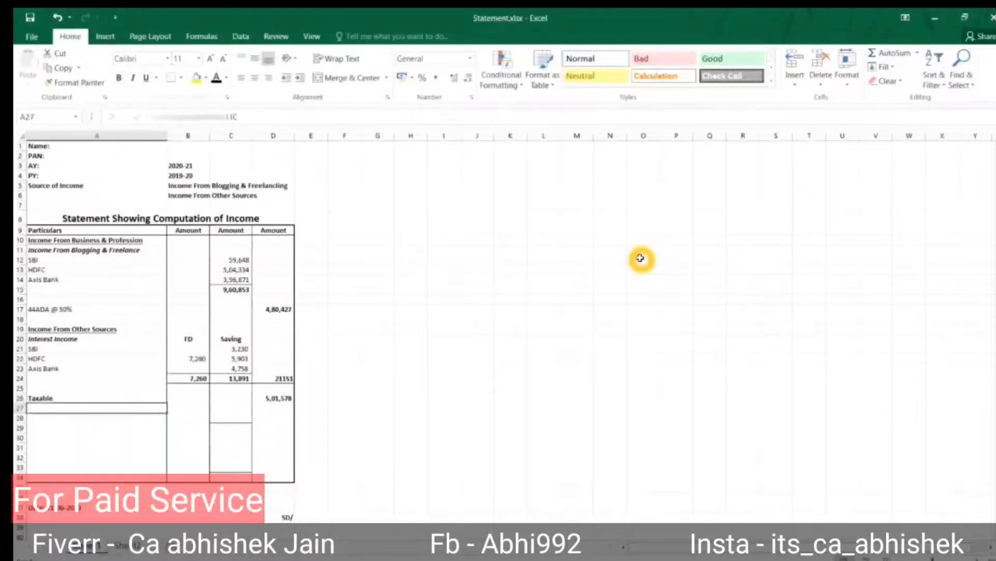
Add the 'Less: 80C - LIC' deduction row with the 14,272 LIC amount.
type("Less: 80C - LIC")
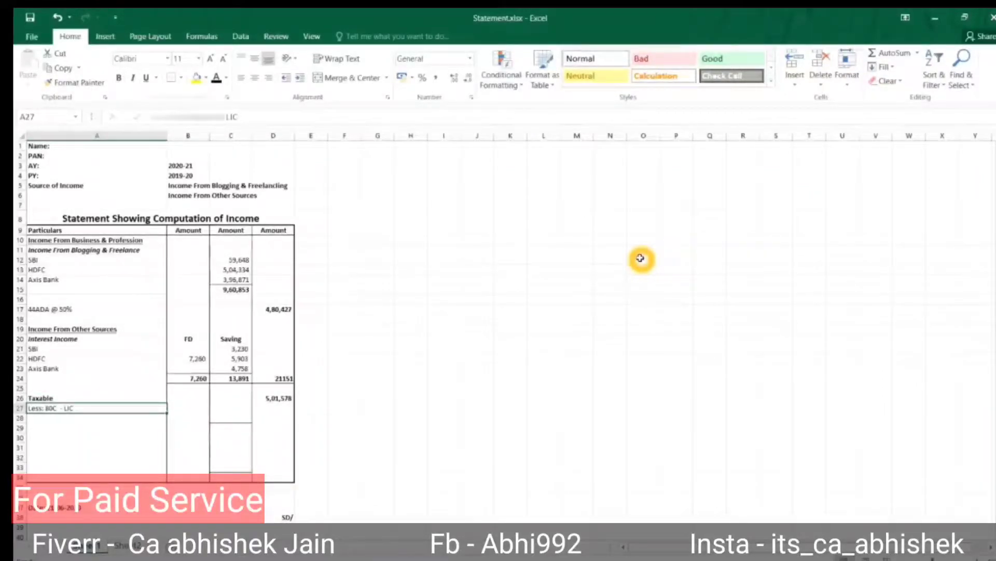
key("Tab")
key("Tab")
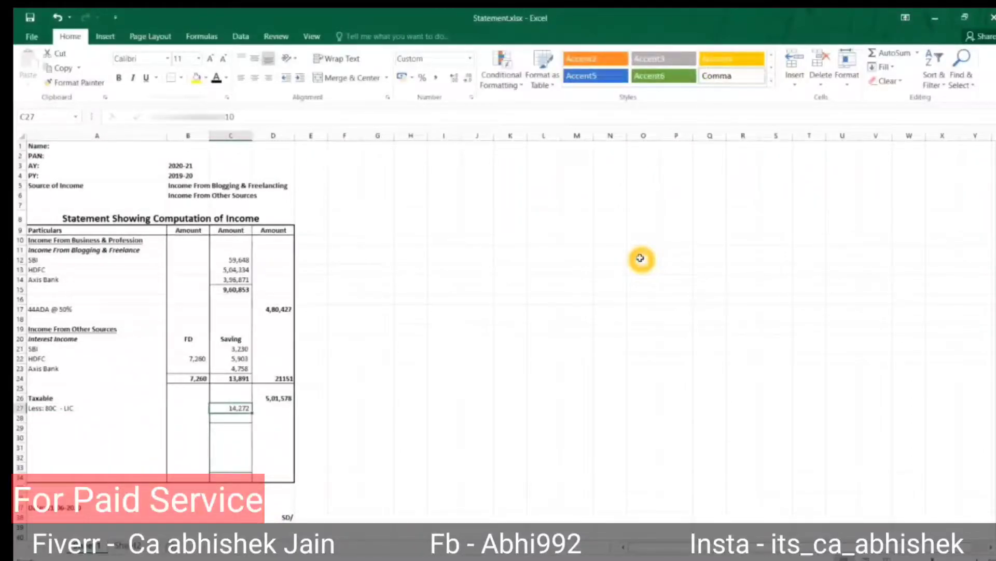
key("ctrl+bracketleft")
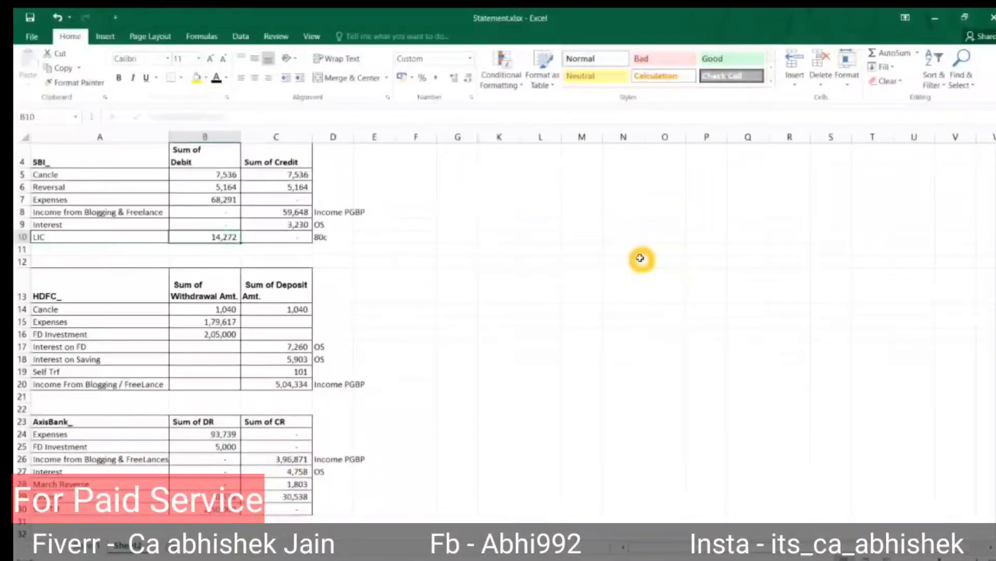
key("ctrl+c")
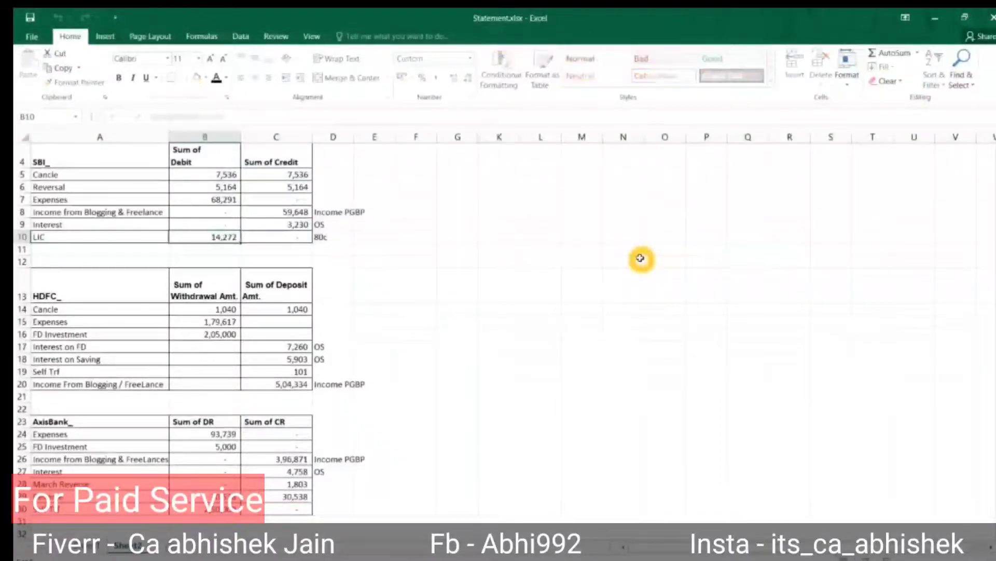
key("F5")
key("Return")
key("Down")
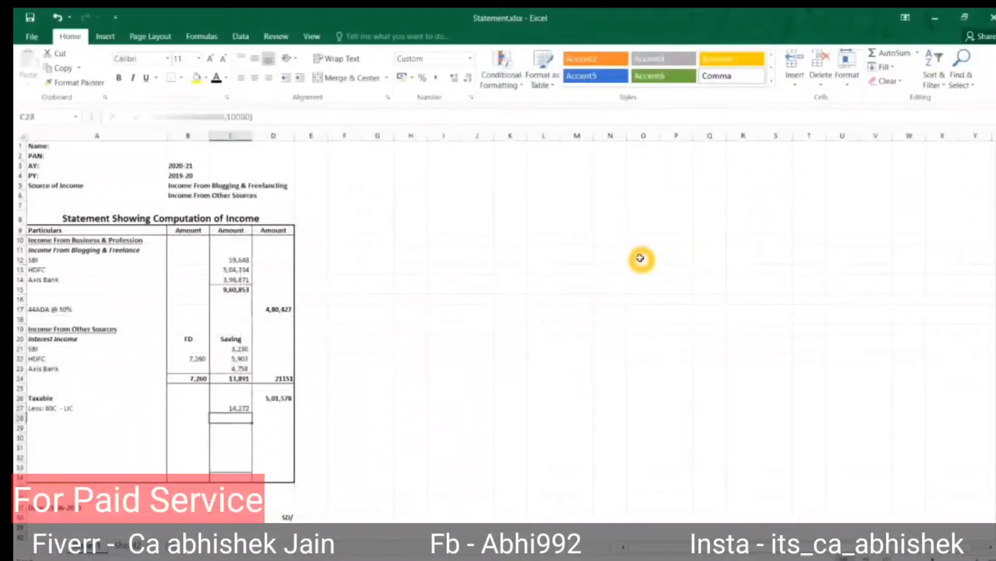
key("Left")
key("Left")
Add the 'Less: 80TTA - Interest' deduction label in A28.
type("Less: 80TTA - LIC")
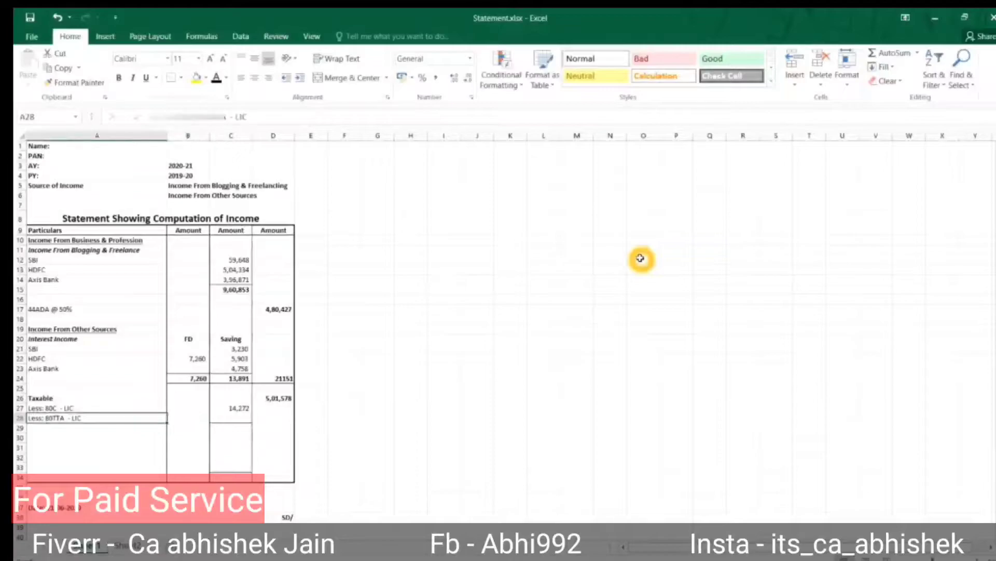
key("F2")
key("BackSpace")
key("BackSpace")
key("BackSpace")
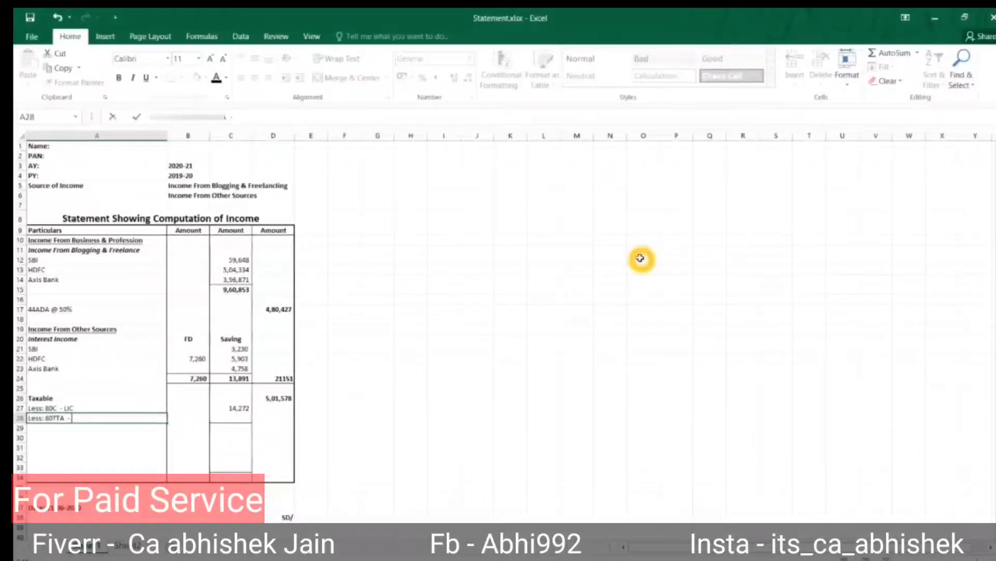
type("interest")
key("Return")
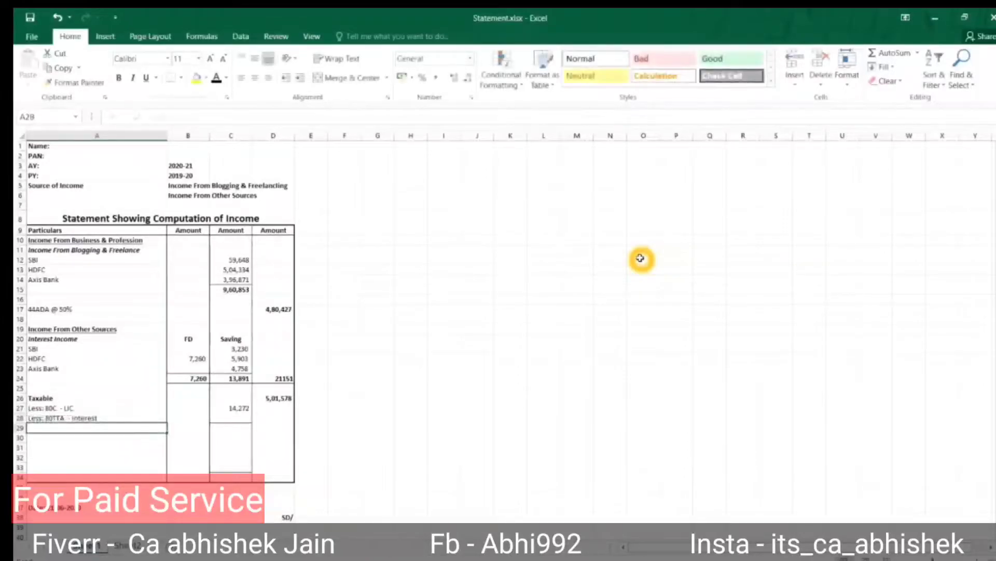
key("Up")
key("F2")
key("ctrl+Left")
key("Escape")
Keep the 80TTA amount at 10,000 and total the deductions as 24,272 in D28.
key("Right")
key("Right")
type("=")
key("Escape")
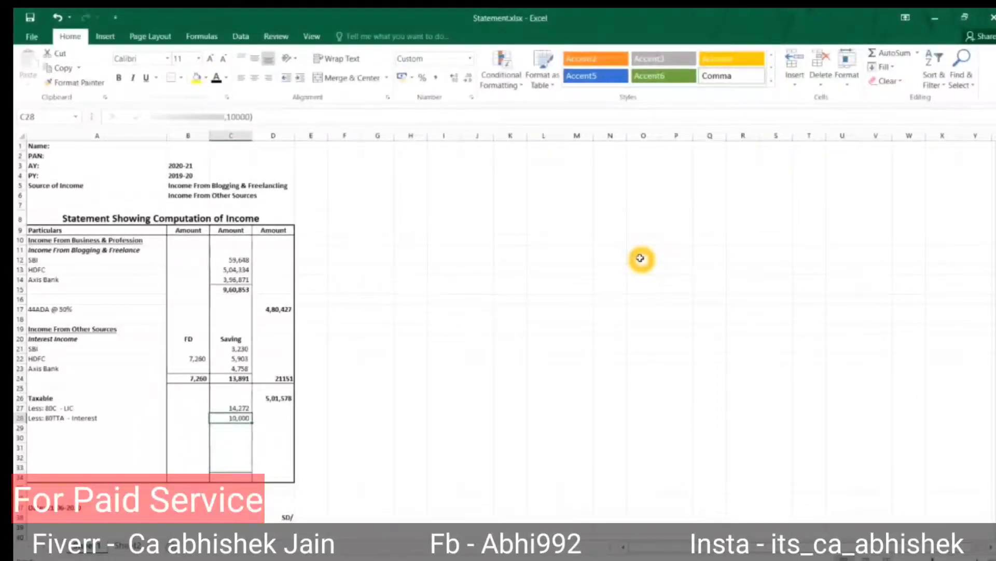
key("Up")
key("Up")
key("Up")
key("Up")
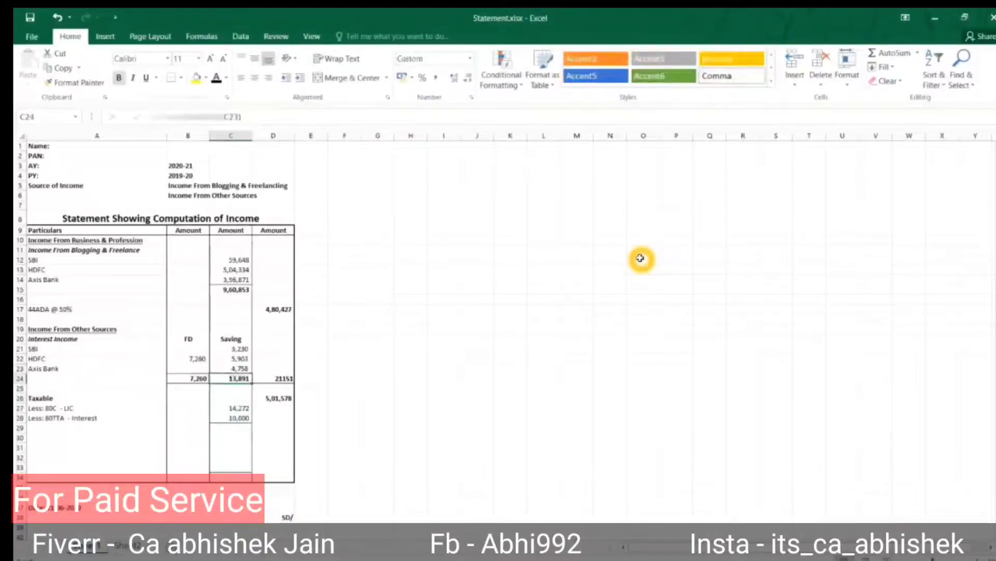
key("Down")
key("Down")
key("Down")
key("Down")
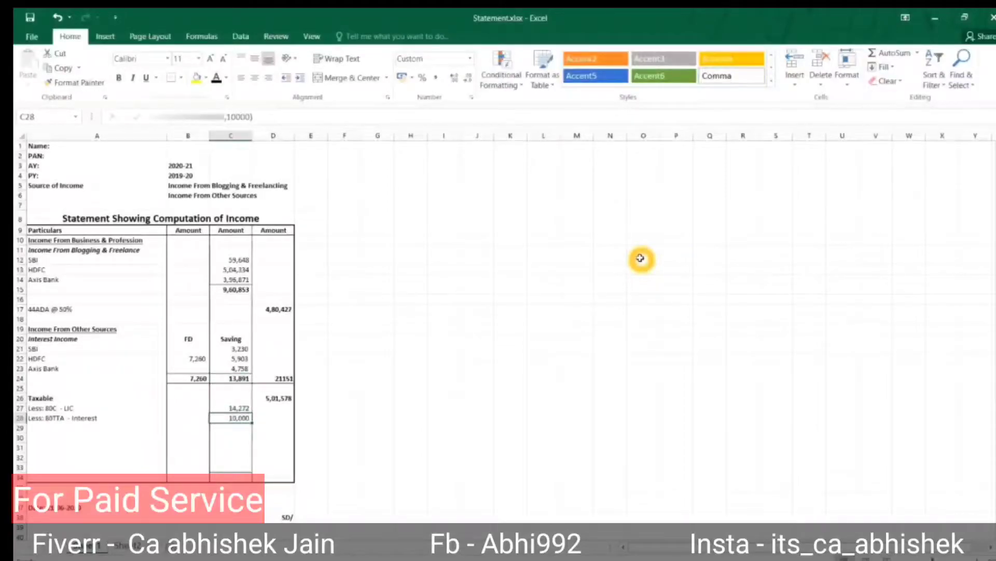
key("Right")
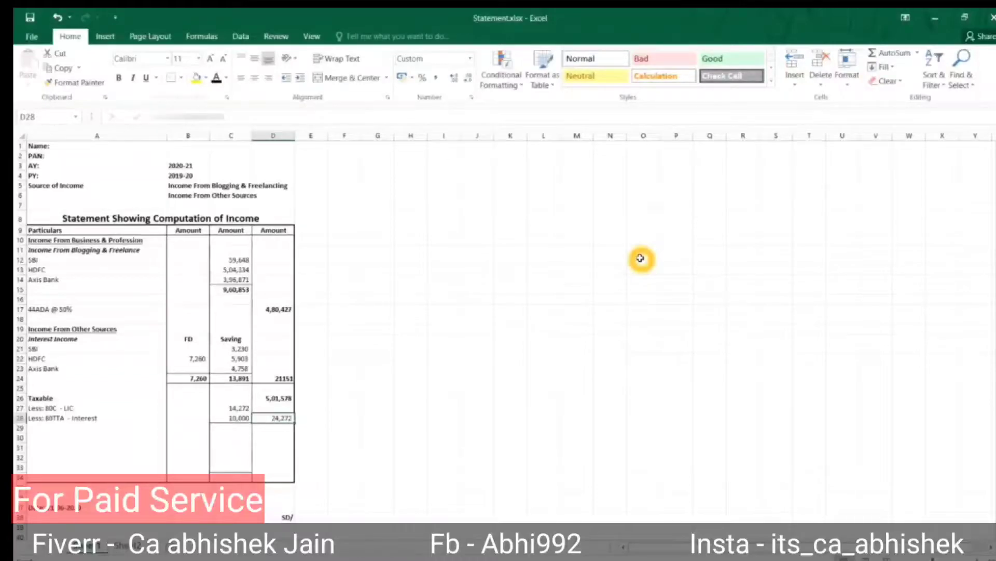
Compute Total Taxable Income of 4,77,306 with =D26-D28 in D30, then move to row 32.
key("Down")
key("Down")
type("=D26-D28")
key("ctrl+Return")
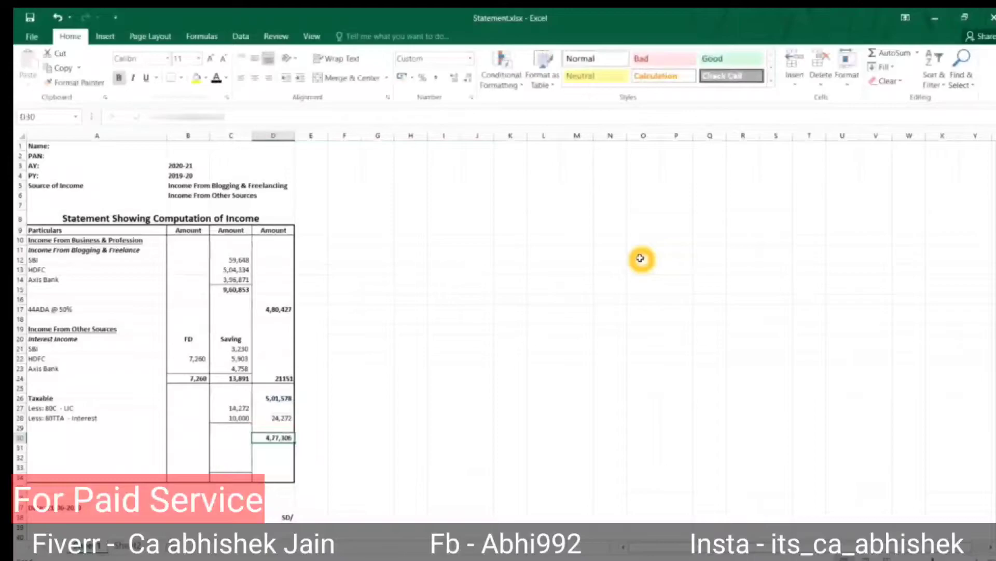
key("Left")
key("Left")
key("Left")
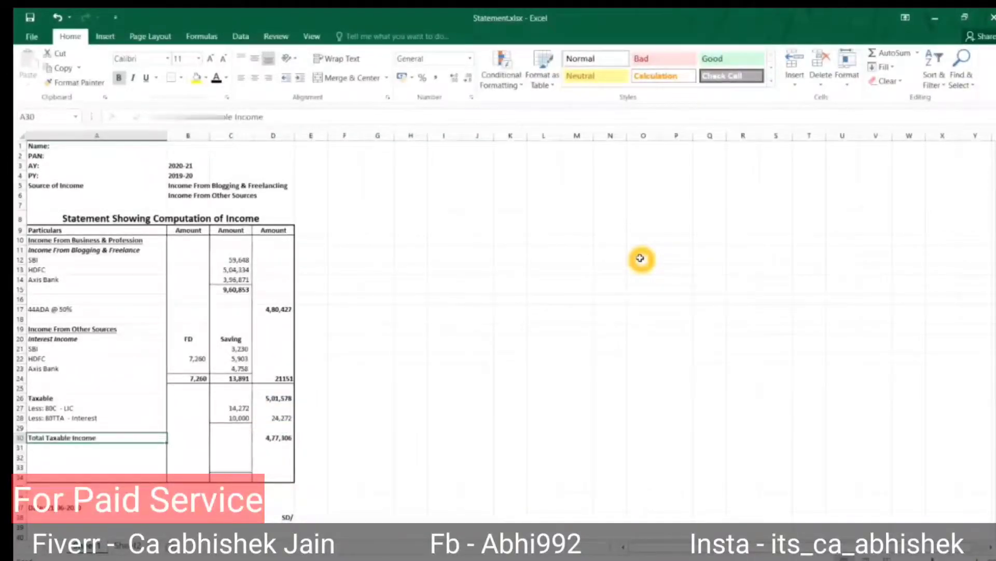
key("Right")
key("Right")
key("Right")
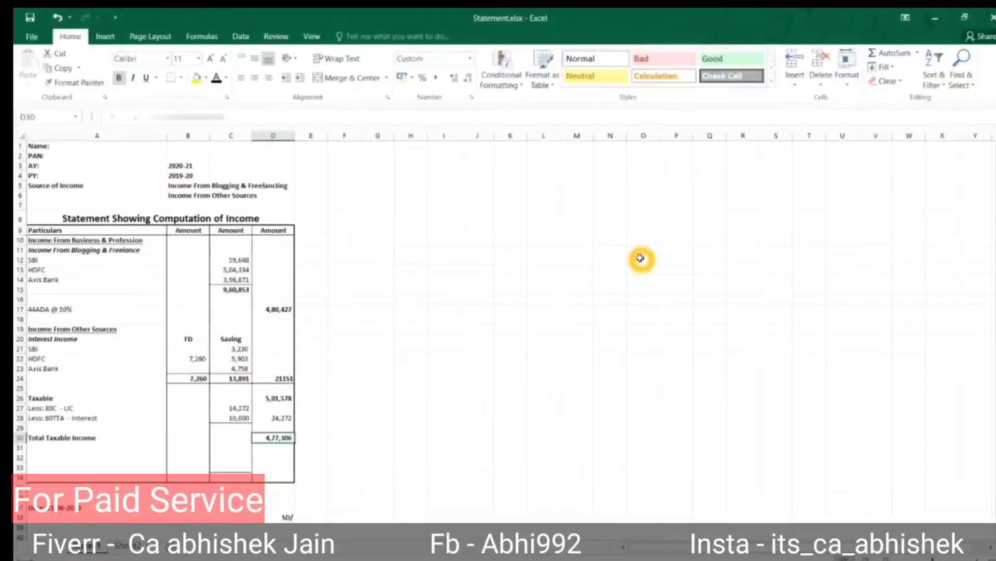
key("Left")
key("Left")
key("Left")
key("Down")
key("Down")
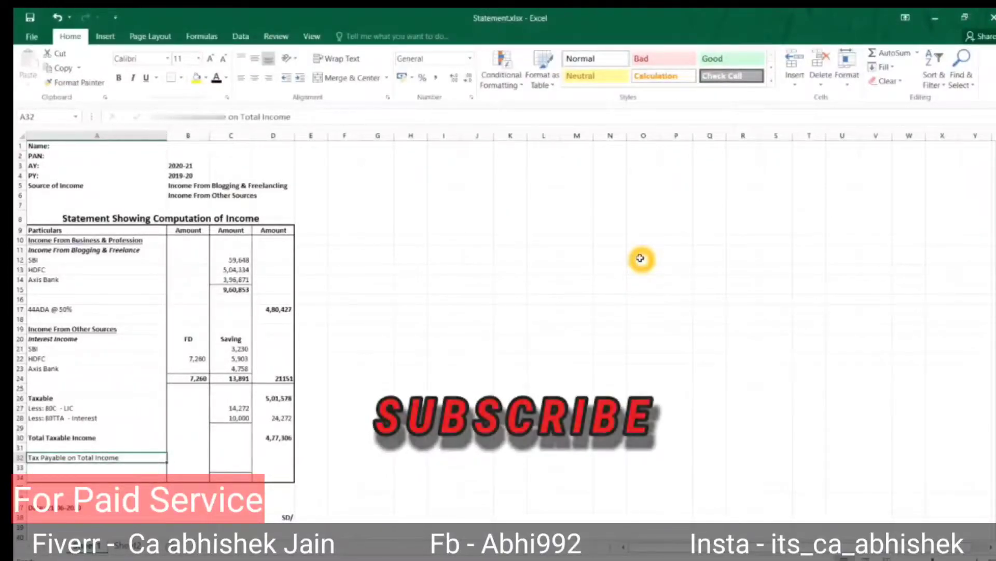
Set C32's tax formula to 5% of D30 above 2,50,000, showing 11,365.
key("Right")
key("Right")
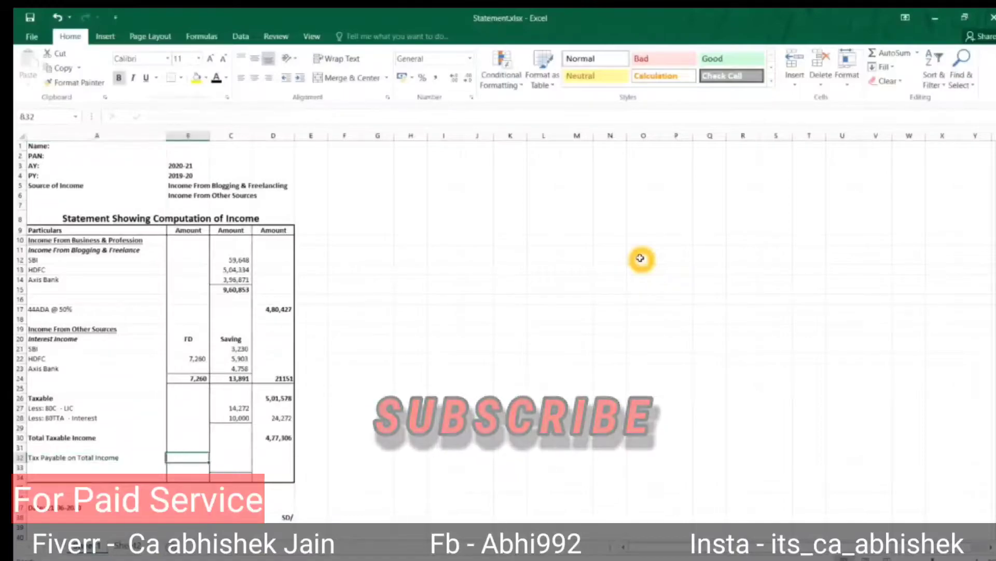
key("Right")
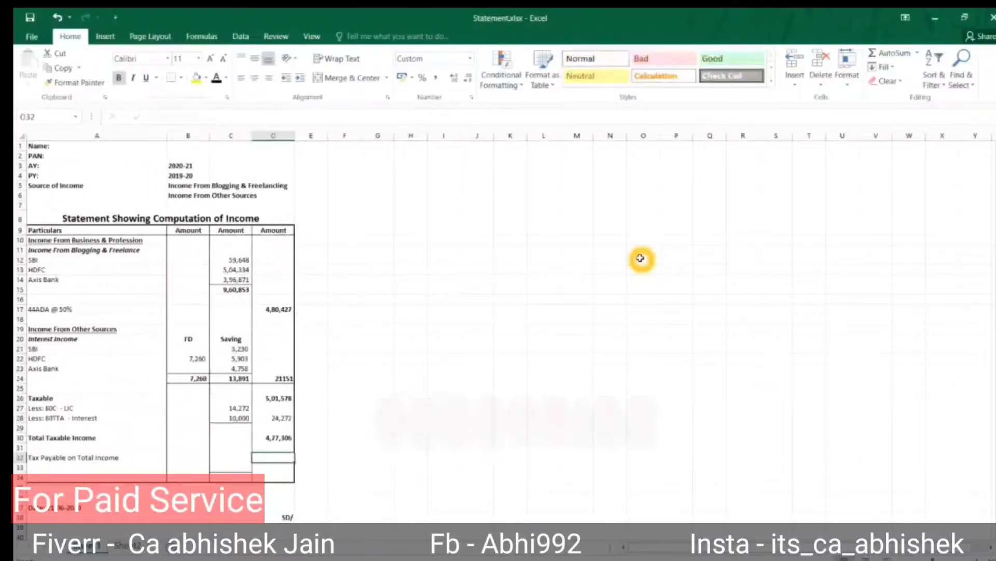
key("Left")
key("F2")
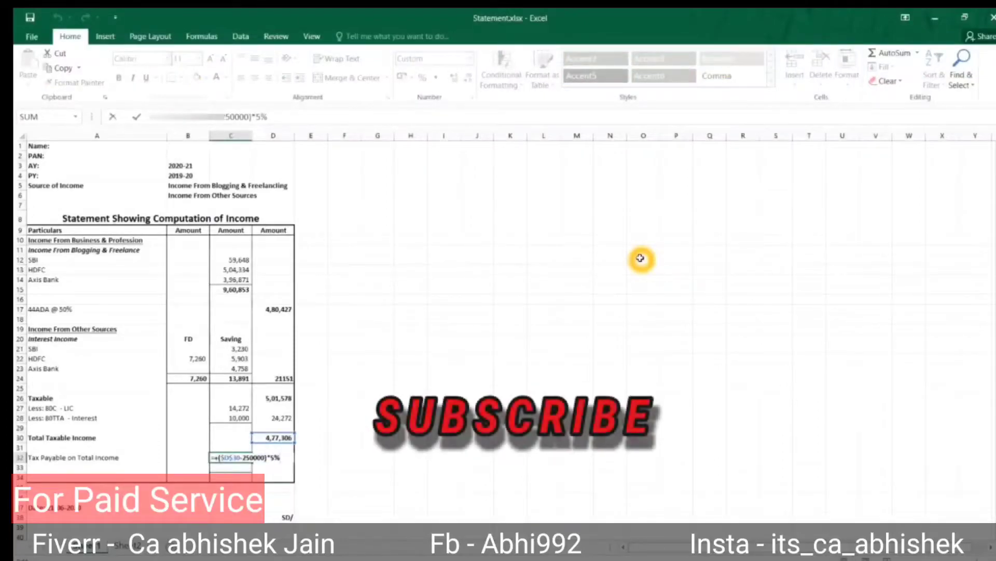
left_click(280, 459)
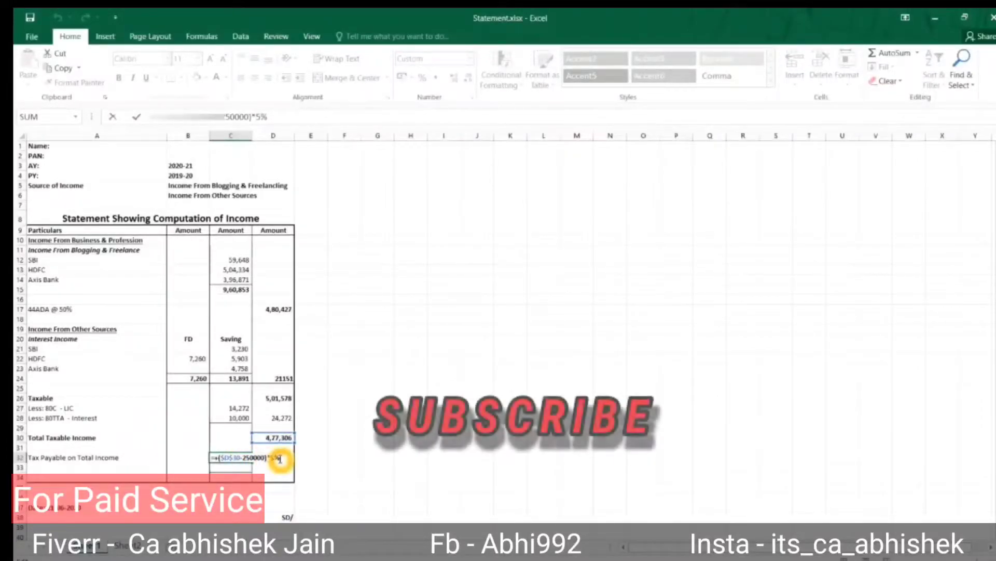
key("Return")
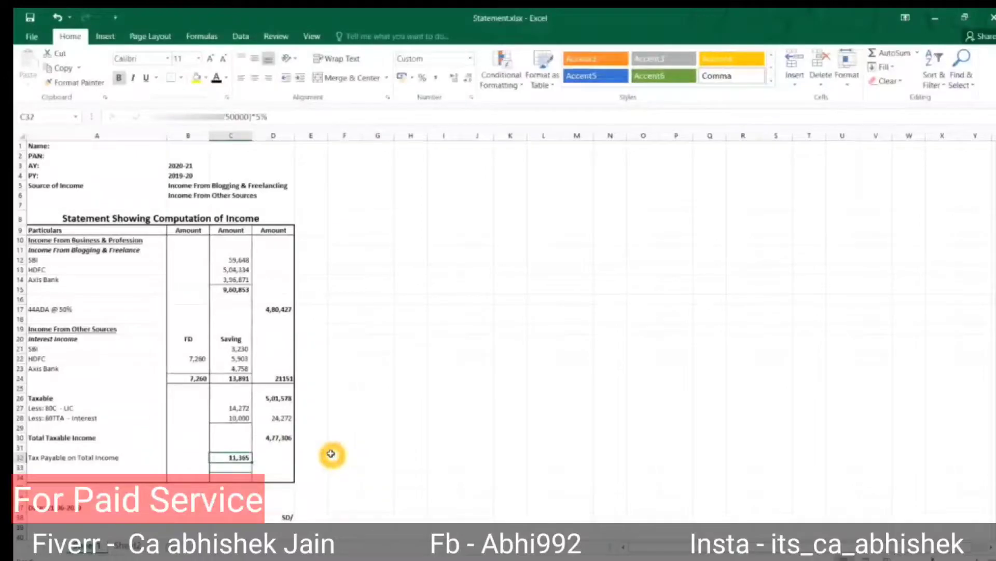
key("Left")
key("Left")
key("Down")
Add a 'Rebate u/s 87A' row with =C32 giving a rebate of 11,365.
type("Rebate u/s 87A")
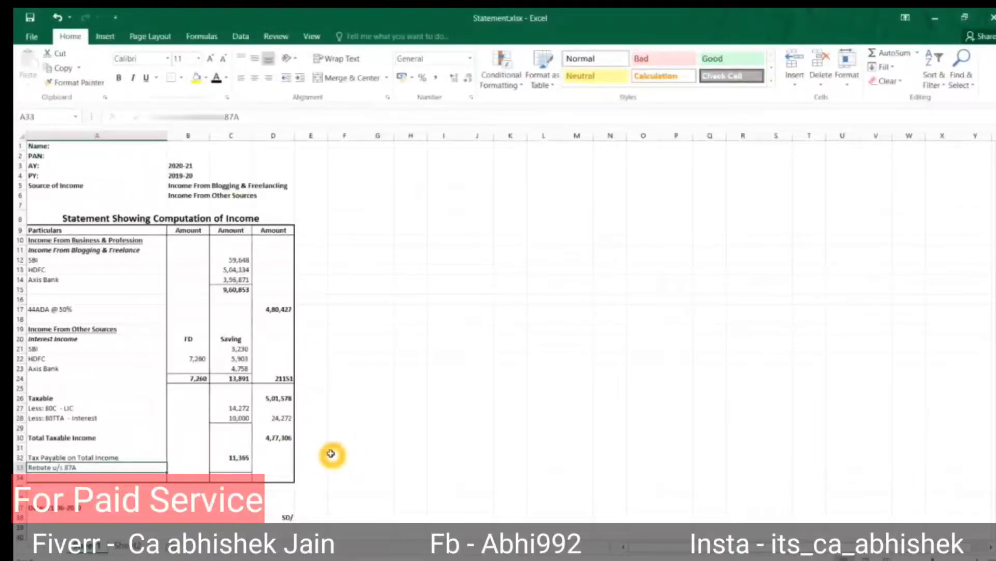
key("Tab")
key("Tab")
key("Right")
key("Up")
key("Up")
key("Up")
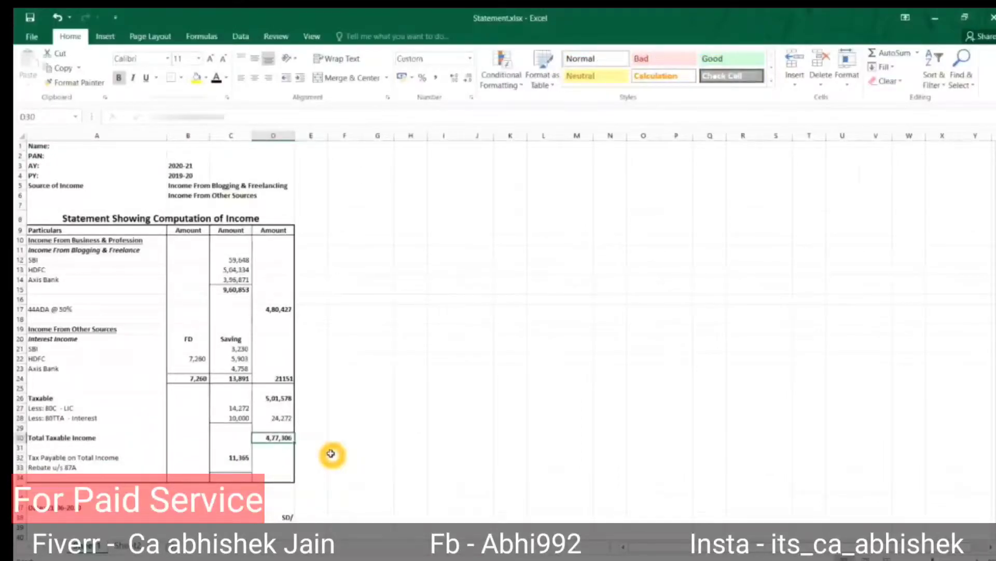
key("Left")
key("Down")
key("Down")
key("Down")
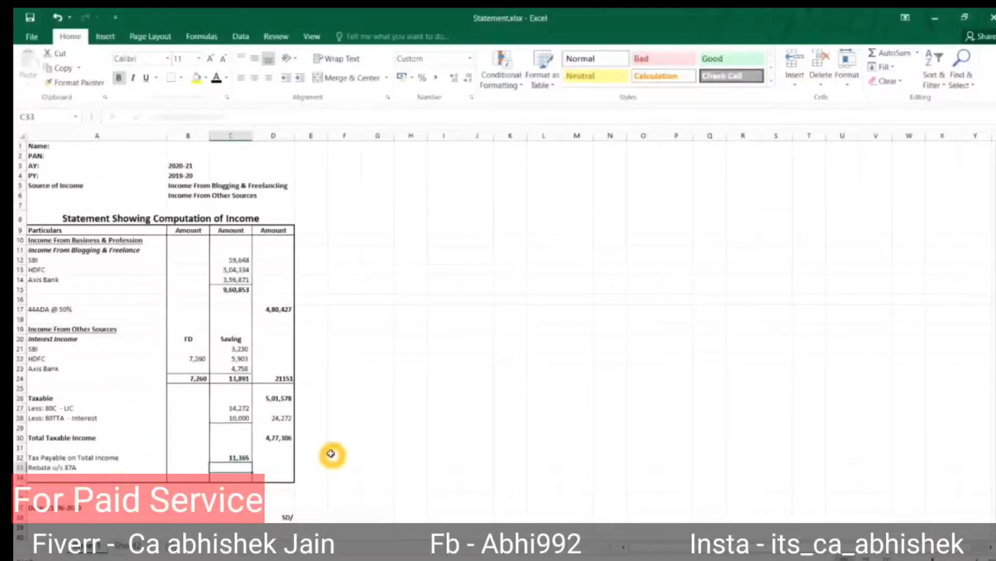
key("Up")
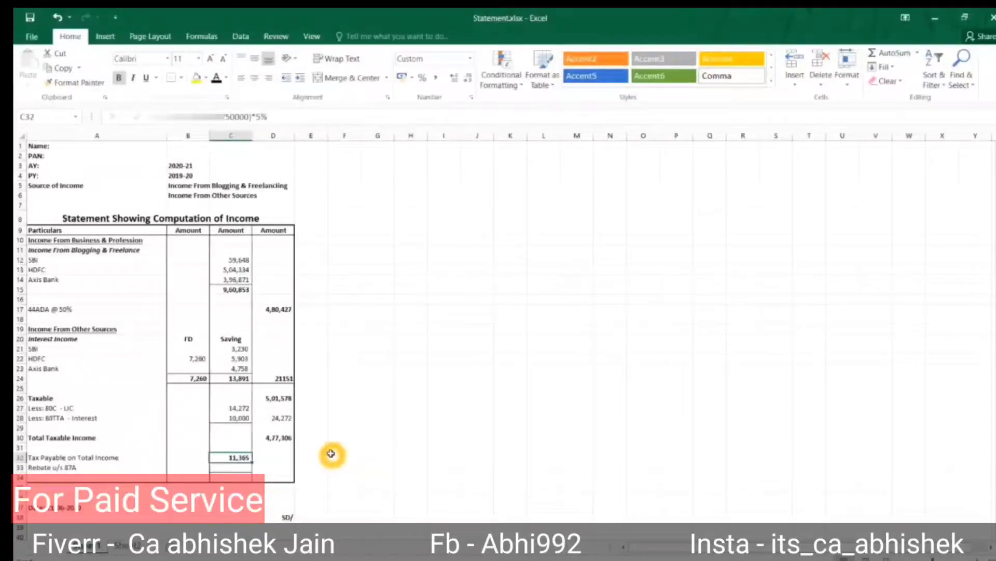
key("Down")
type("=C32")
key("Return")
key("Up")
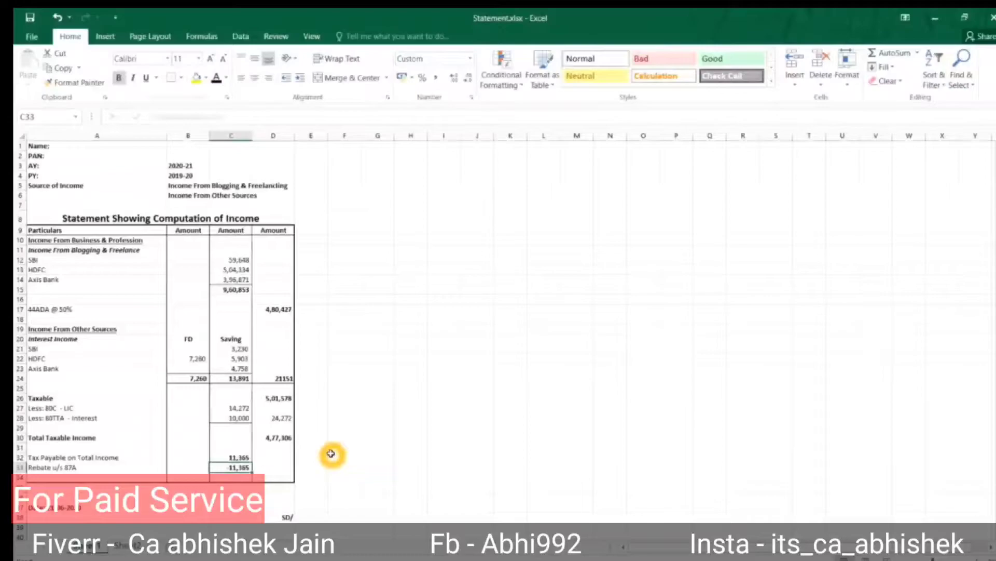
Re-enter =D26-D28 in D30 and change the tax formula to =($D$30-250000)*5%.
key("Right")
key("Up")
key("Up")
key("Up")
type("=D26-D28")
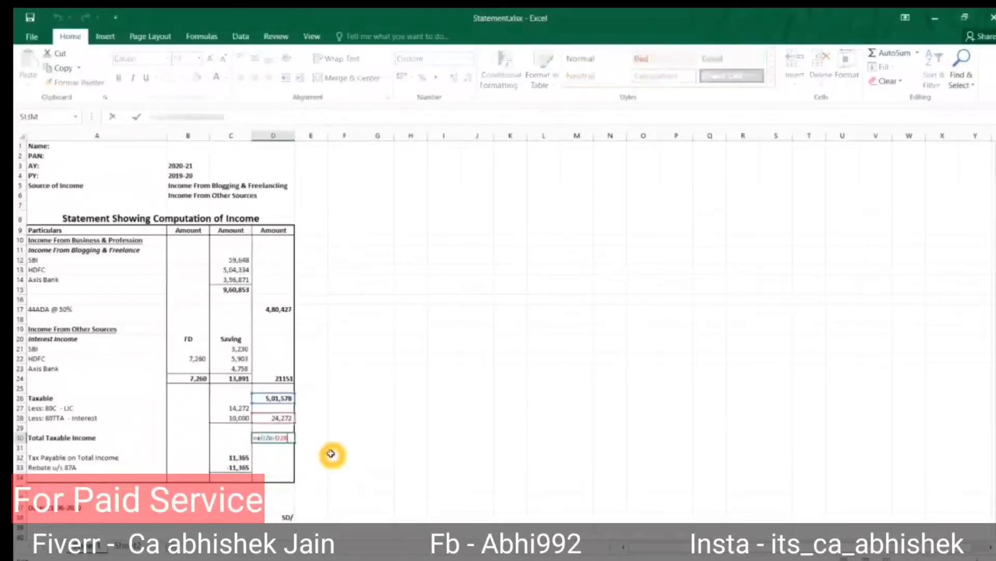
key("Return")
key("Left")
key("Down")
type("=($D$30-250000)*5%")
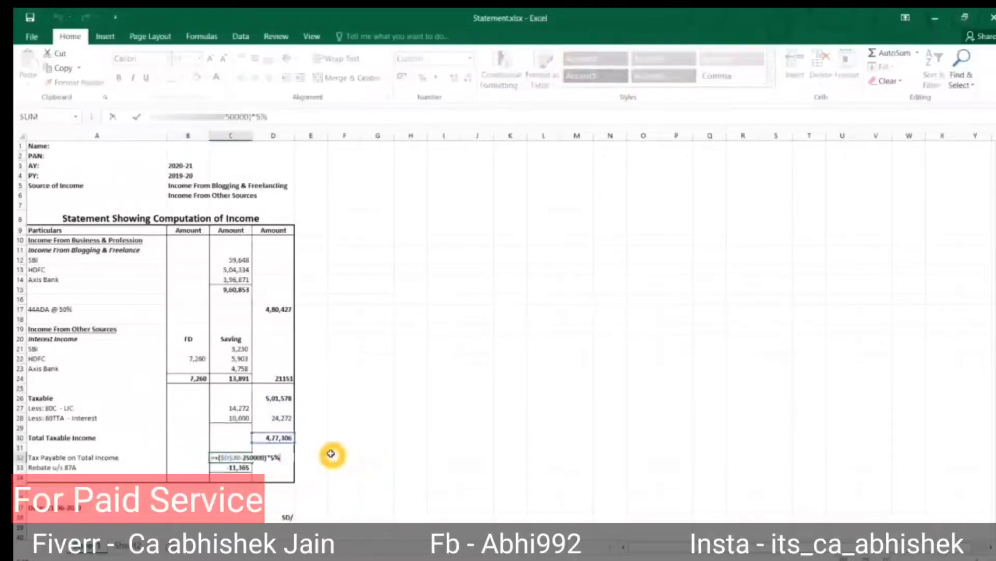
key("Return")
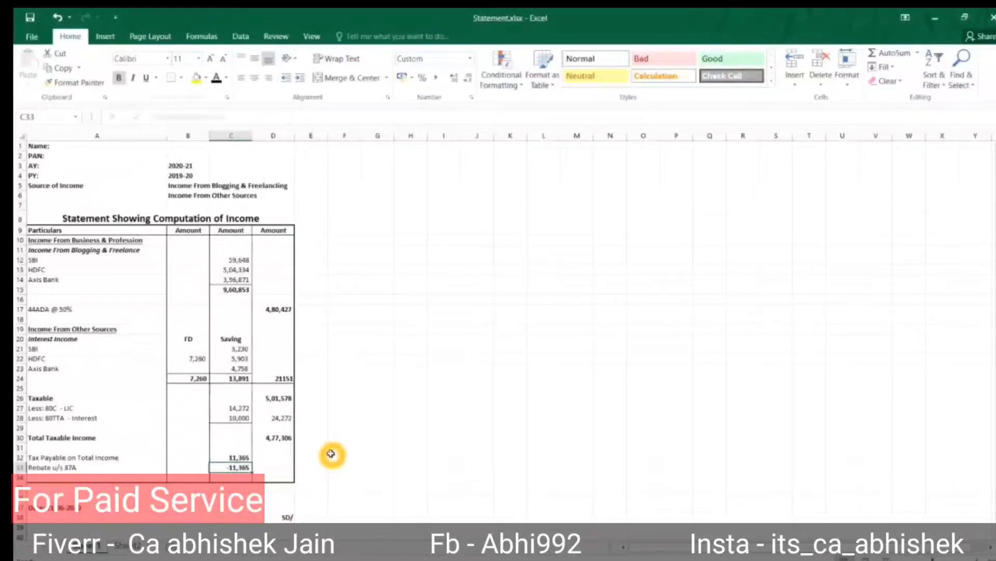
Add Tax Payable After Rebate as NILL and signature rows, then switch to the e-Filing page.
key("Right")
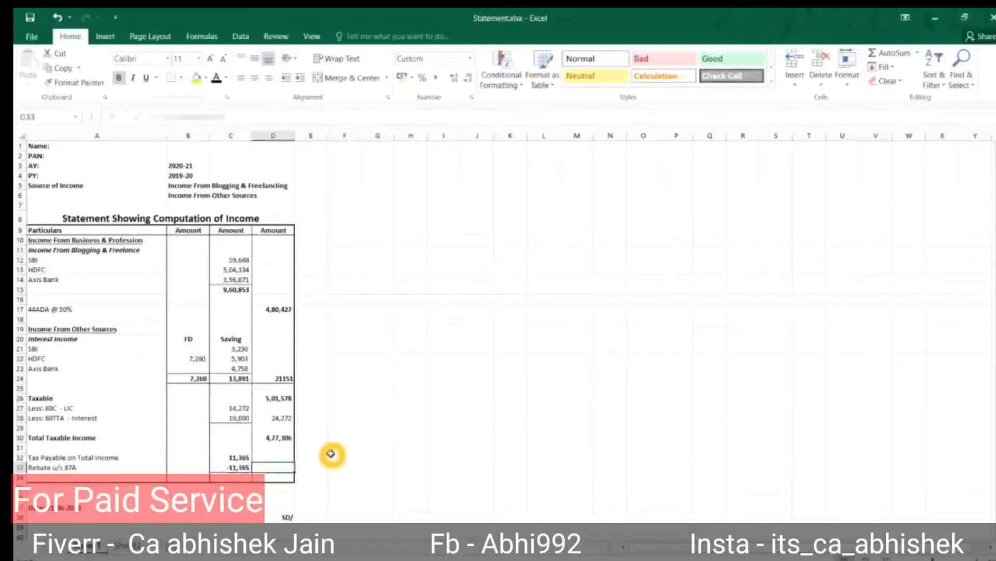
key("Down")
key("Left")
key("Left")
key("Left")
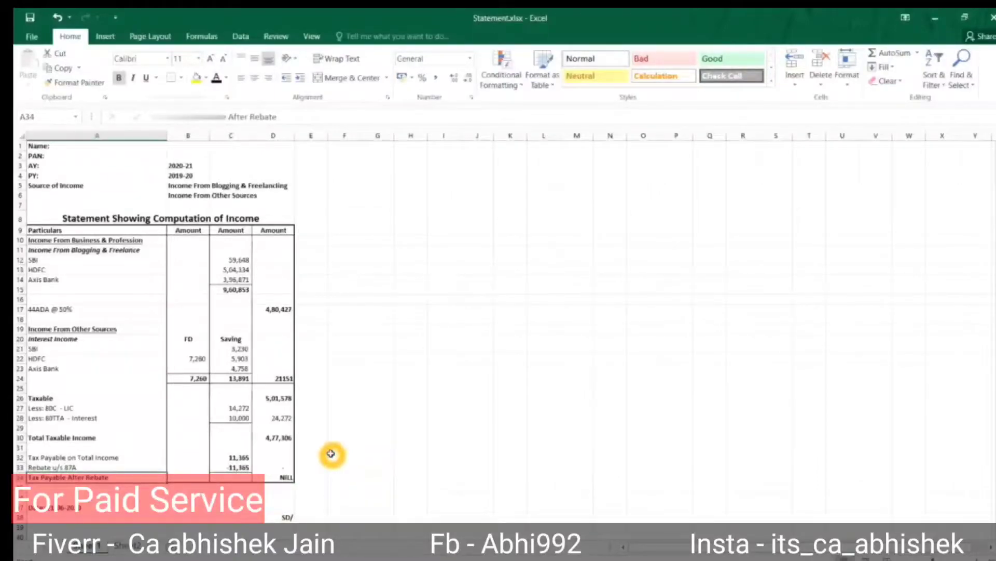
key("Right")
key("Left")
key("Down")
key("Down")
key("Down")
key("Down")
key("Right")
key("Right")
key("Right")
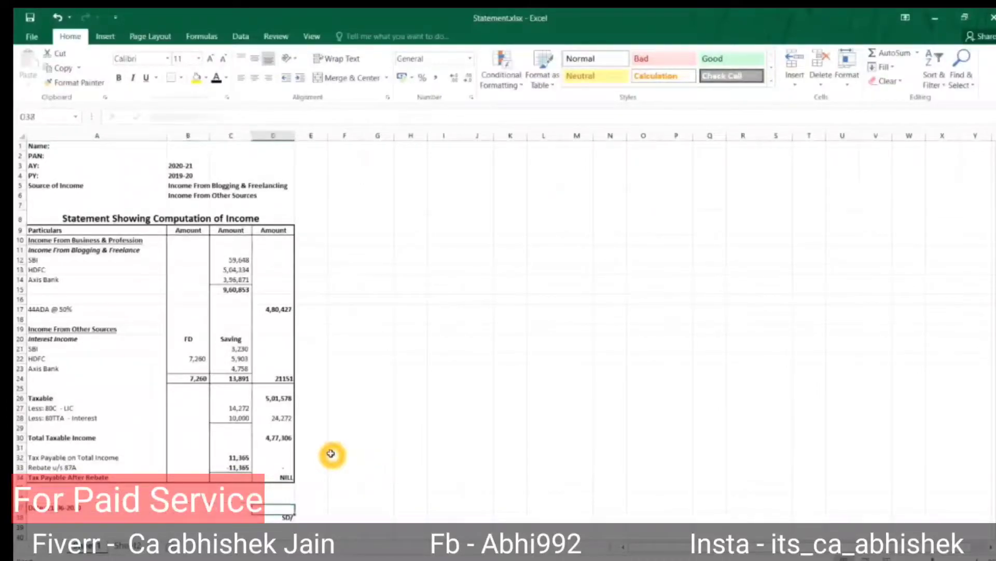
key("shift+Up")
key("shift+Up")
key("shift+Up")
key("shift+Up")
key("shift+Up")
key("shift+Up")
key("shift+Up")
key("shift+Up")
key("shift+Up")
key("shift+Up")
key("shift+Up")
key("shift+Up")
key("shift+Up")
key("shift+Up")
key("shift+Up")
key("shift+Up")
key("shift+Up")
key("shift+Up")
key("shift+Up")
key("shift+Up")
key("shift+Up")
key("Left")
key("Left")
key("Left")
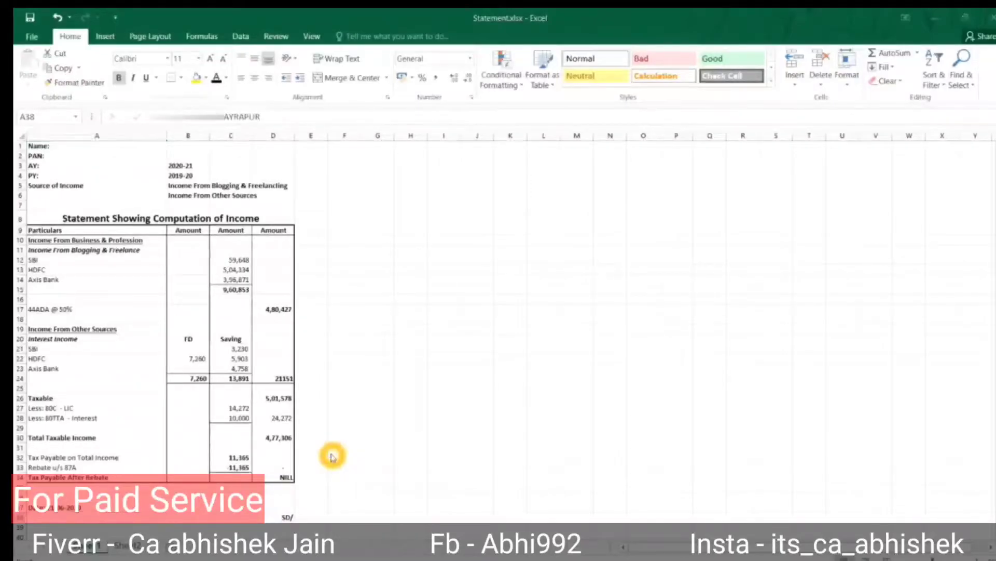
key("alt+Tab")
key("alt+Tab")
key("alt+Tab")
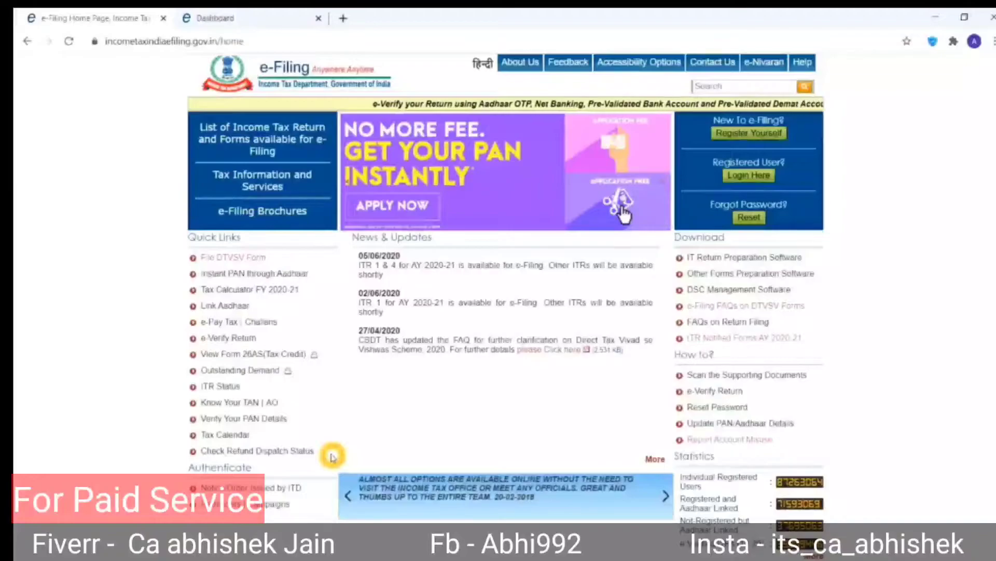
Return to the e-Filing login, dismiss the session timeout, and open the Form 26AS view.
left_click(727, 176)
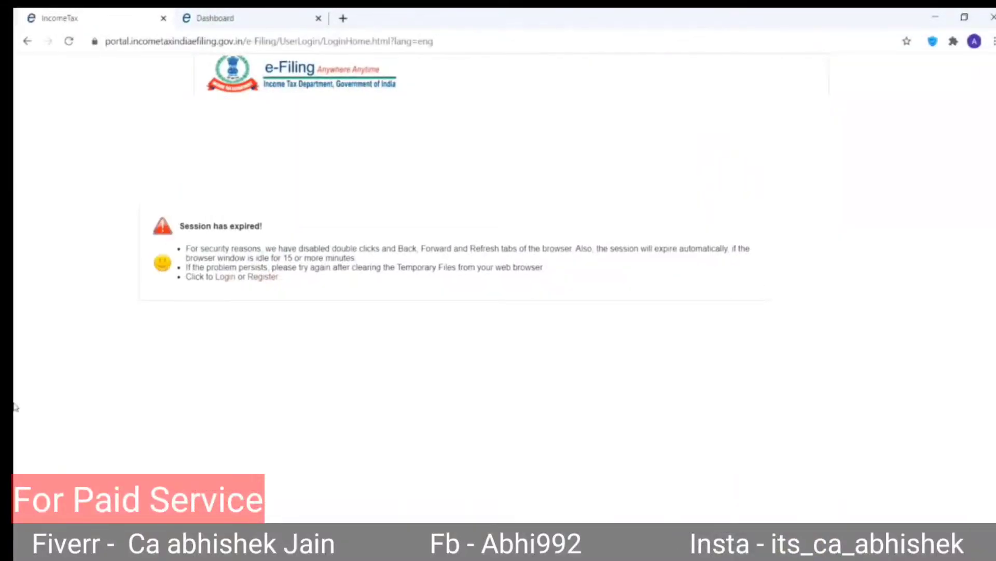
left_click(224, 278)
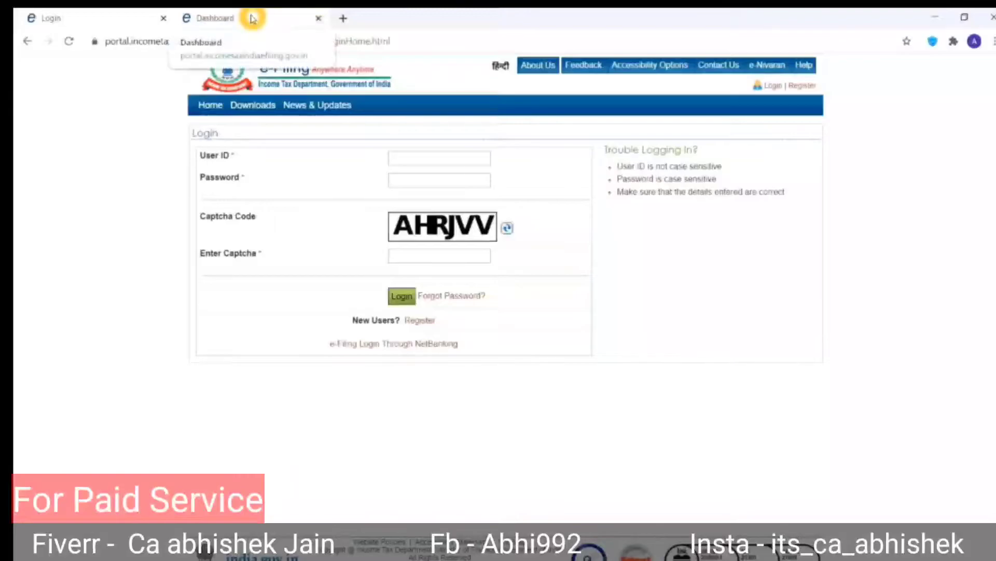
left_click(274, 24)
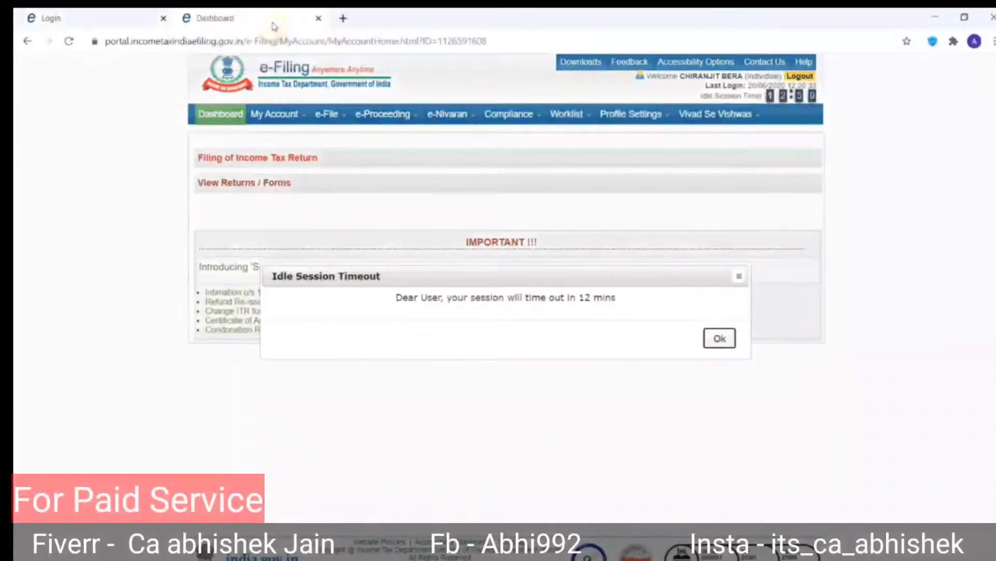
left_click(719, 339)
mouse_move(281, 134)
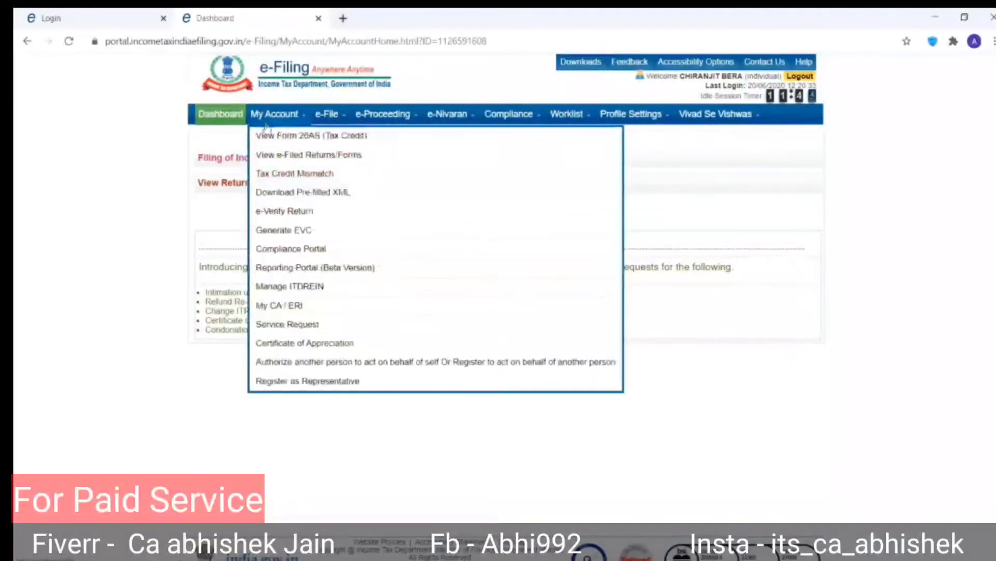
left_click(280, 134)
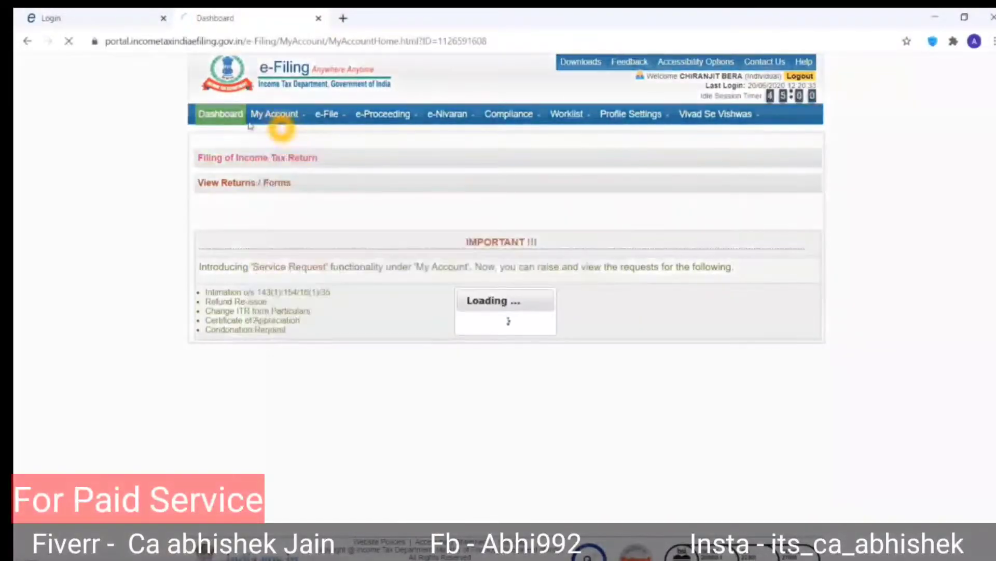
left_click(318, 19)
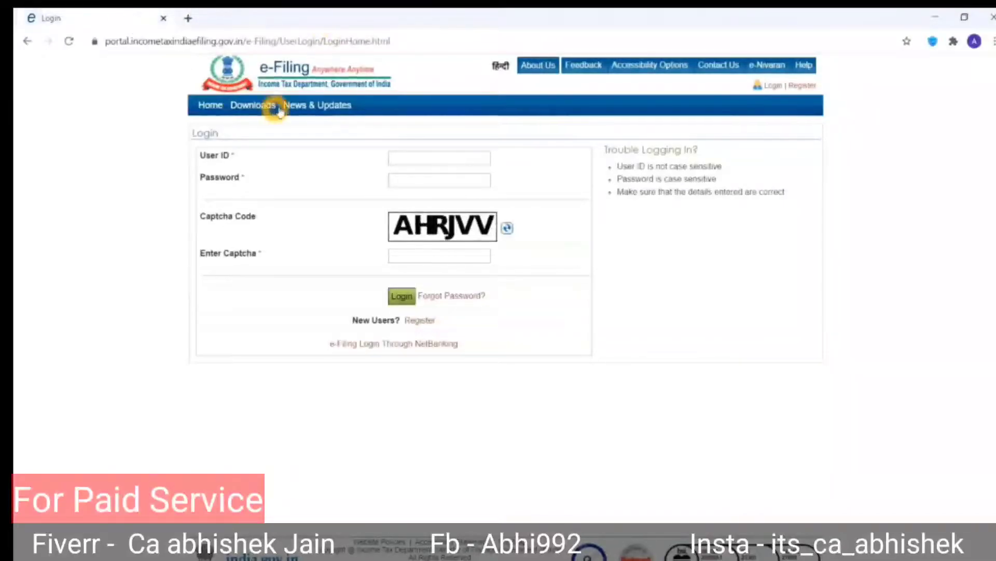
Copy the PAN from the Excel statement into the login User ID field.
left_click(408, 157)
key("alt+Tab")
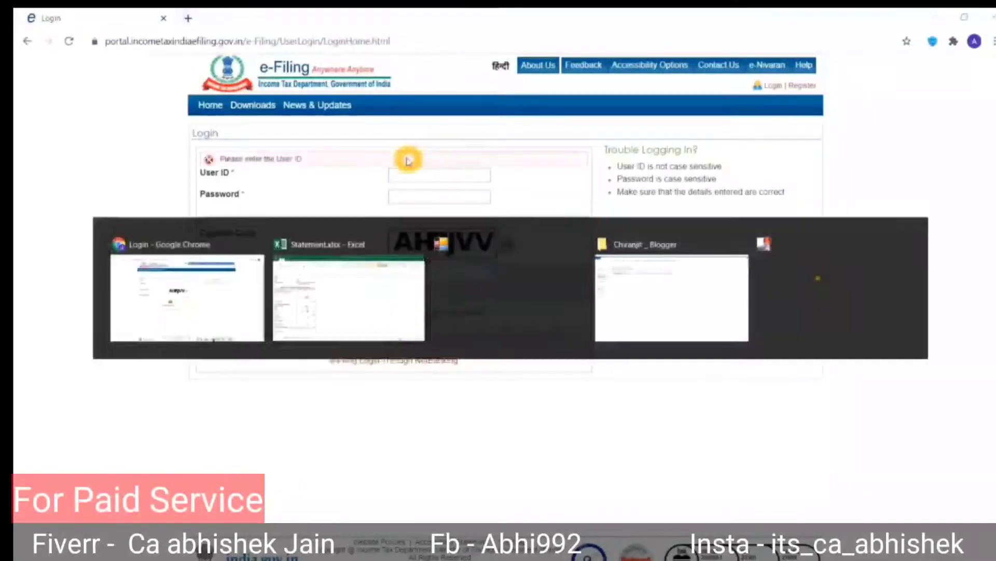
key("alt+Tab")
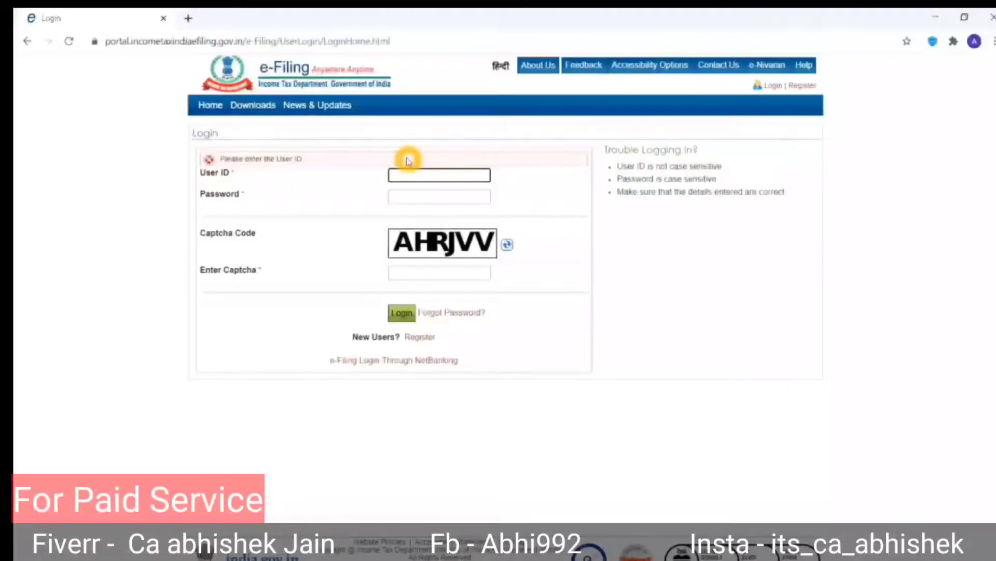
key("Tab")
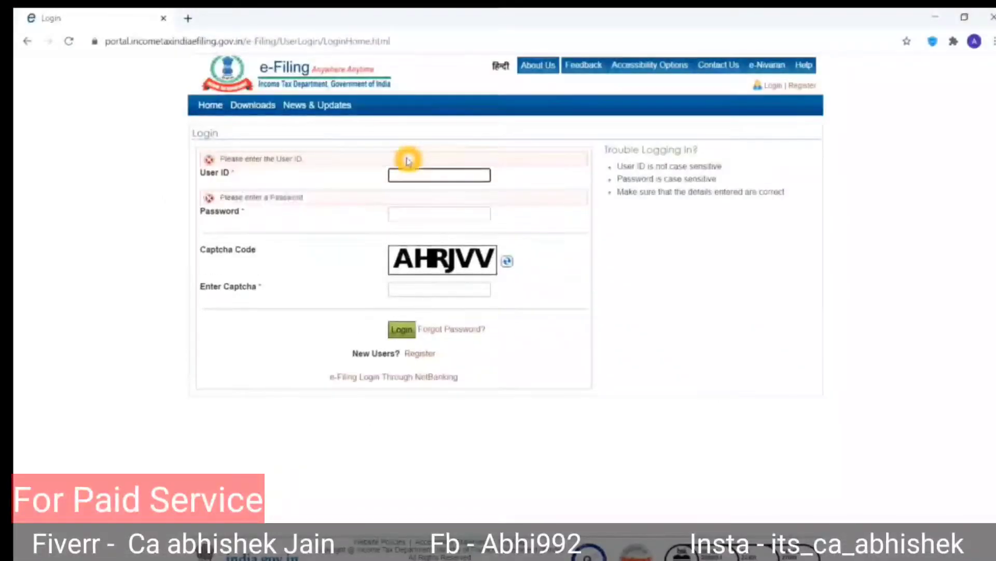
key("alt+Tab")
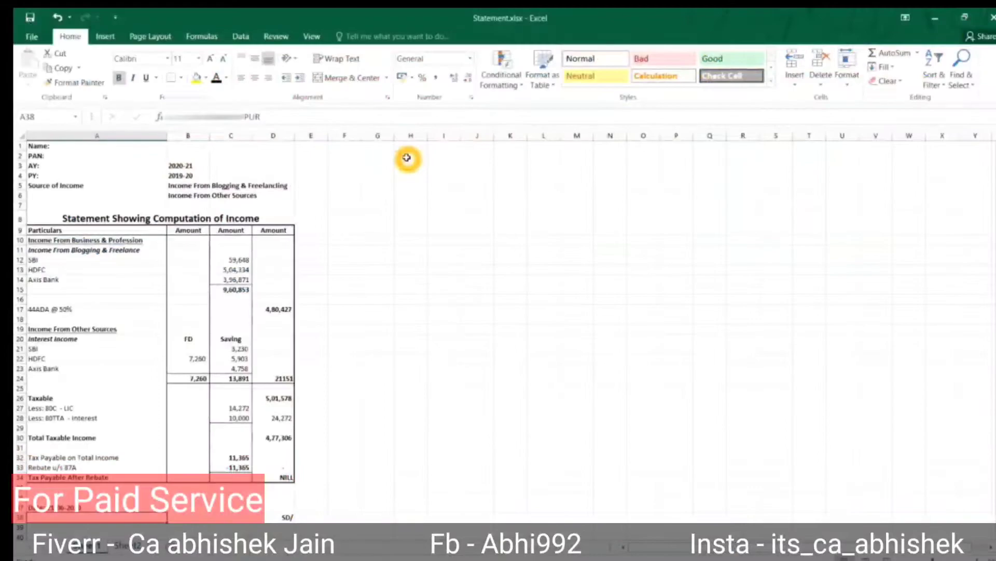
key("Up")
key("Up")
key("Up")
key("Up")
key("Up")
key("Up")
key("Up")
key("Up")
key("Up")
key("Up")
key("Up")
key("Up")
key("Up")
key("Up")
key("Up")
key("Up")
key("Up")
key("Up")
key("Up")
key("Up")
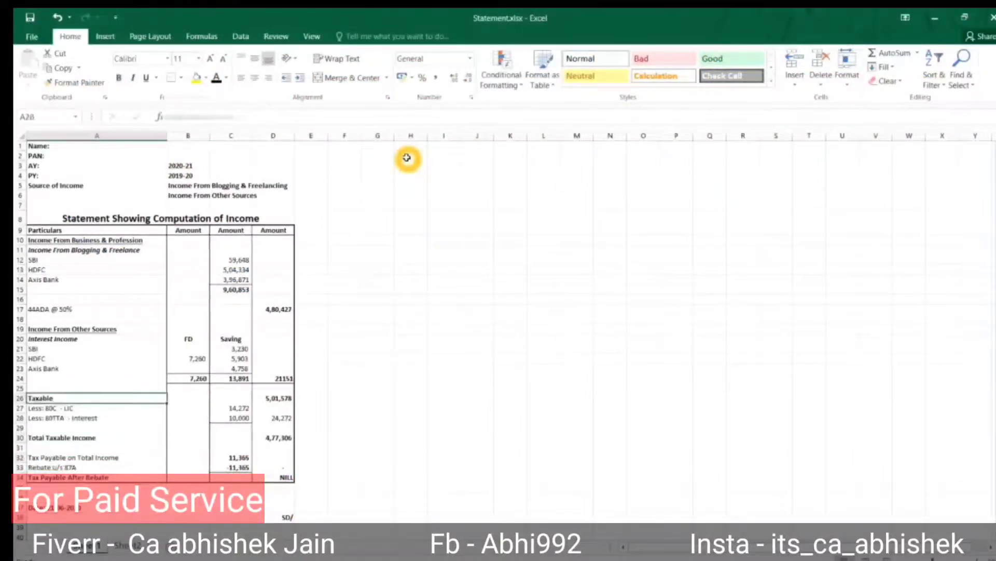
key("Up")
key("Up")
key("Up")
key("Up")
key("Right")
key("F2")
key("Return")
key("F2")
key("Escape")
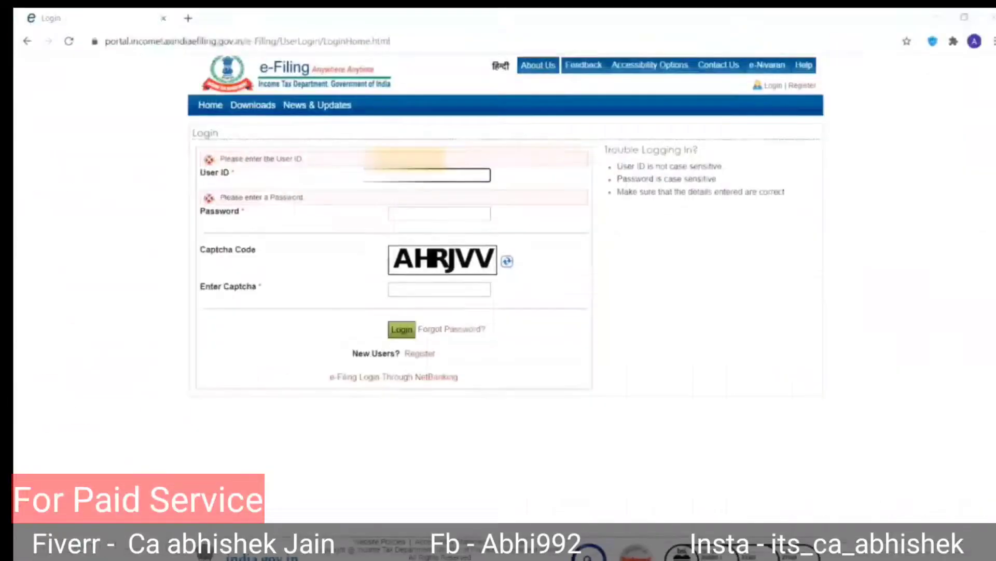
Log in with the PAN as user ID, the account password and the captcha.
key("ctrl+v")
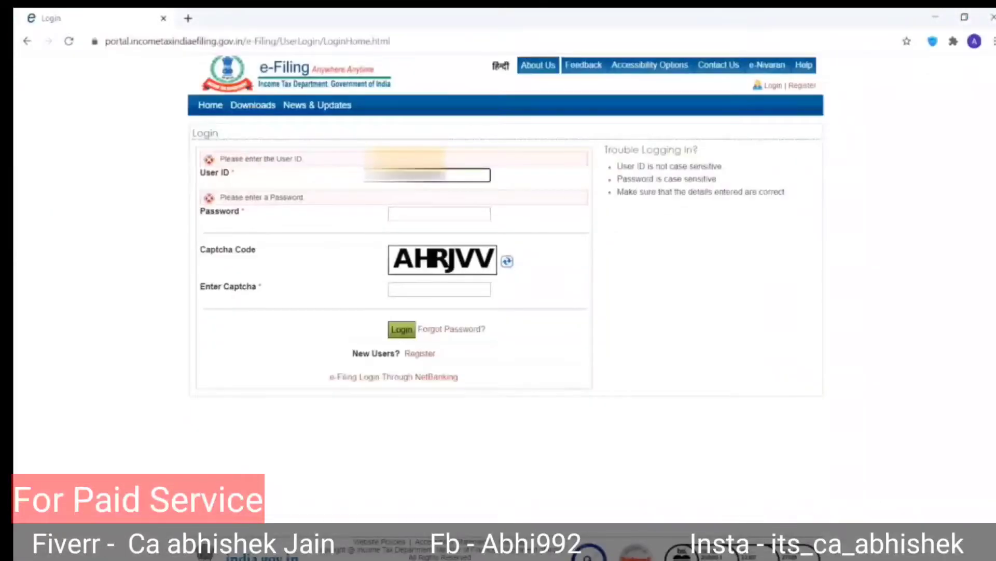
key("Tab")
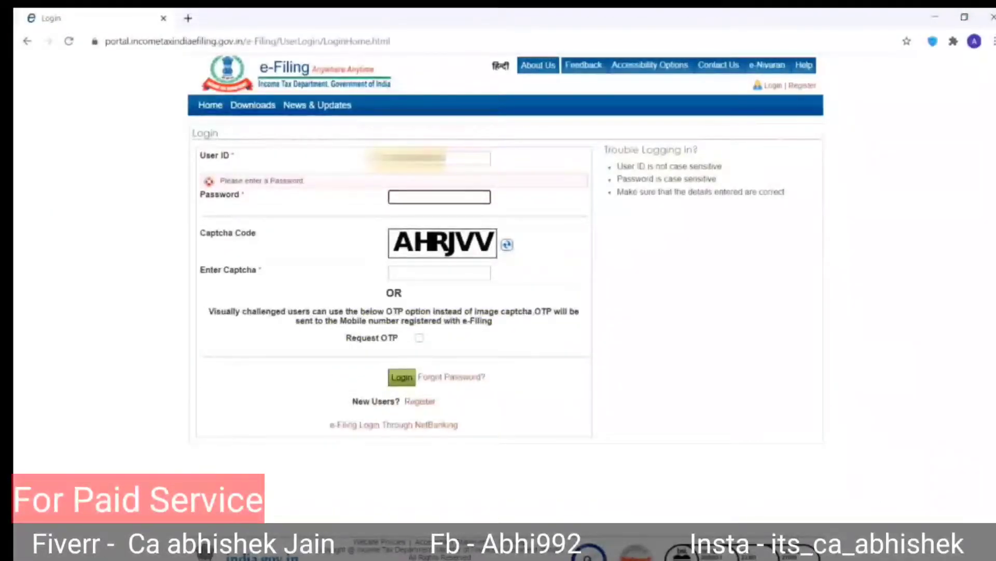
type("•••••")
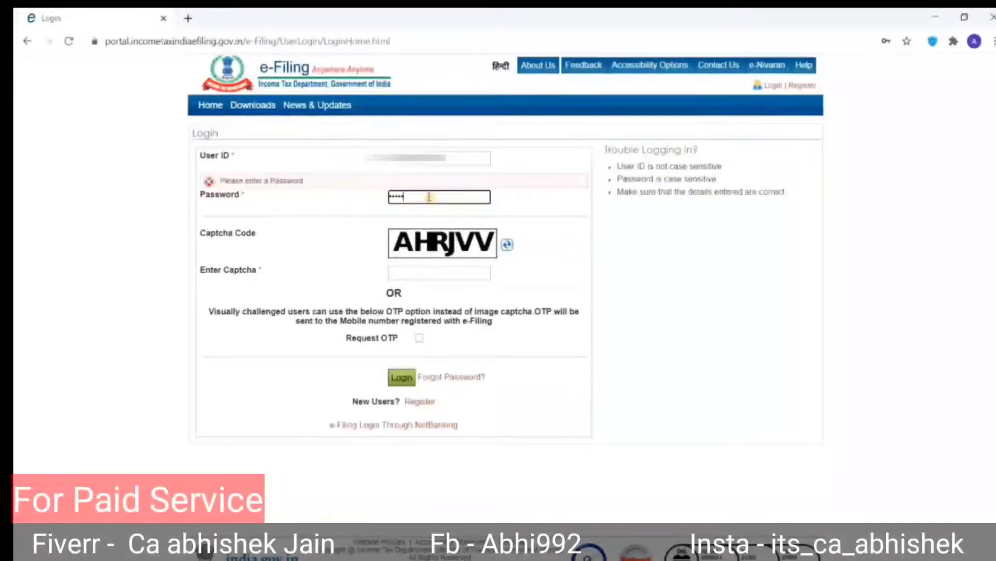
type("****")
key("Tab")
type("AHRJ")
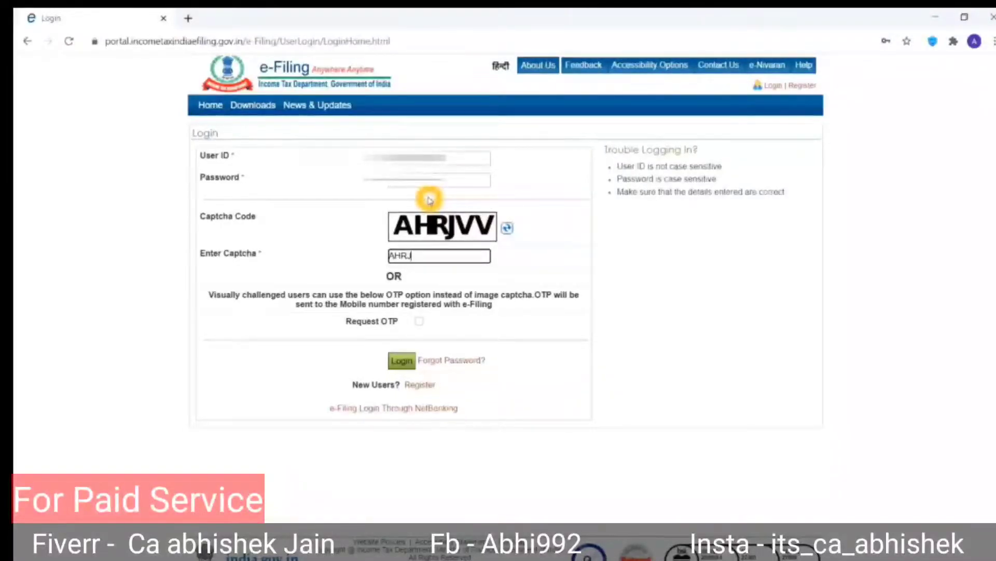
type("VV")
key("Return")
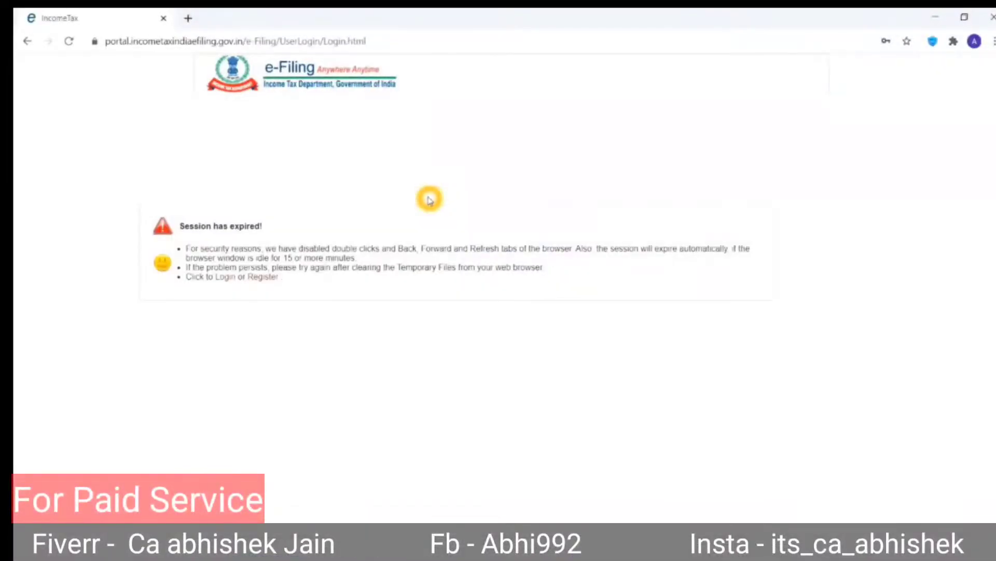
After the session expires, resubmit the PAN, password and a fresh captcha on the login page.
left_click(228, 278)
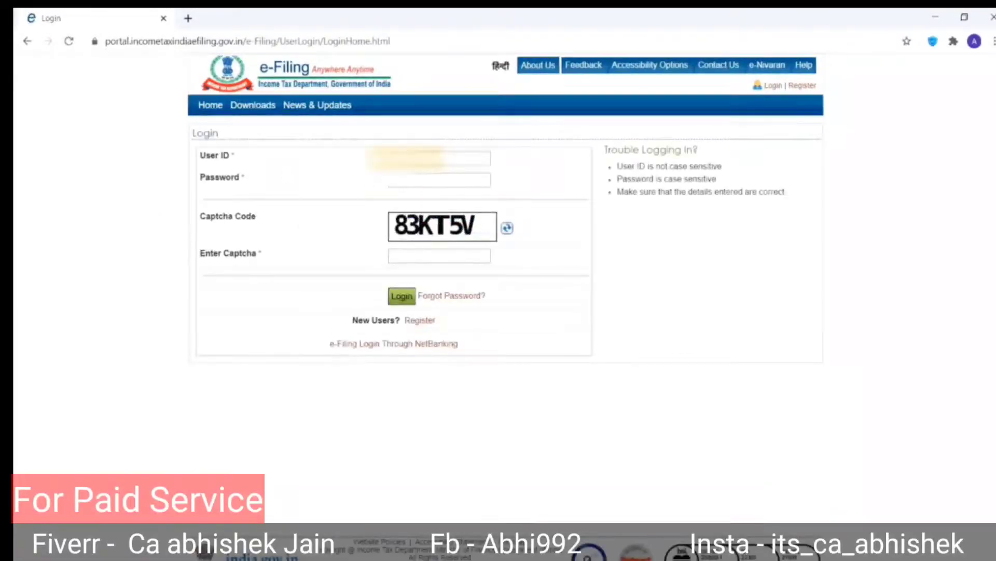
key("ctrl+v")
key("Tab")
type("••••••••••")
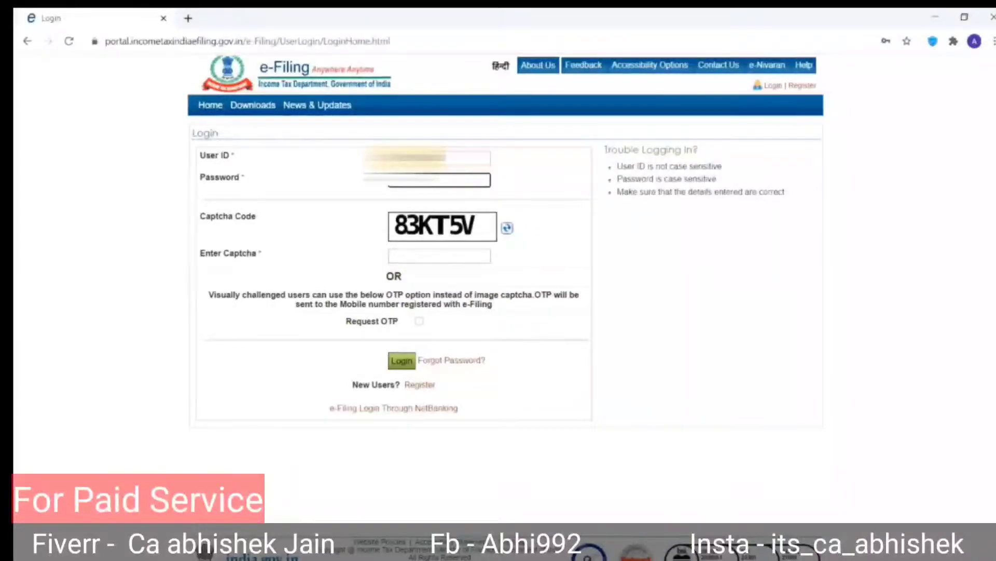
key("Tab")
key("Tab")
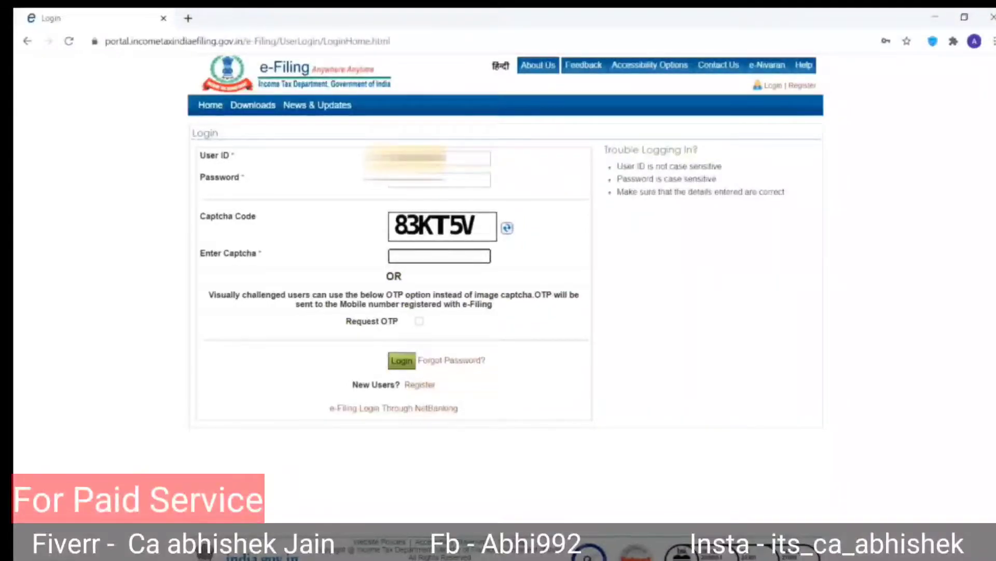
type("83KT5V")
key("Return")
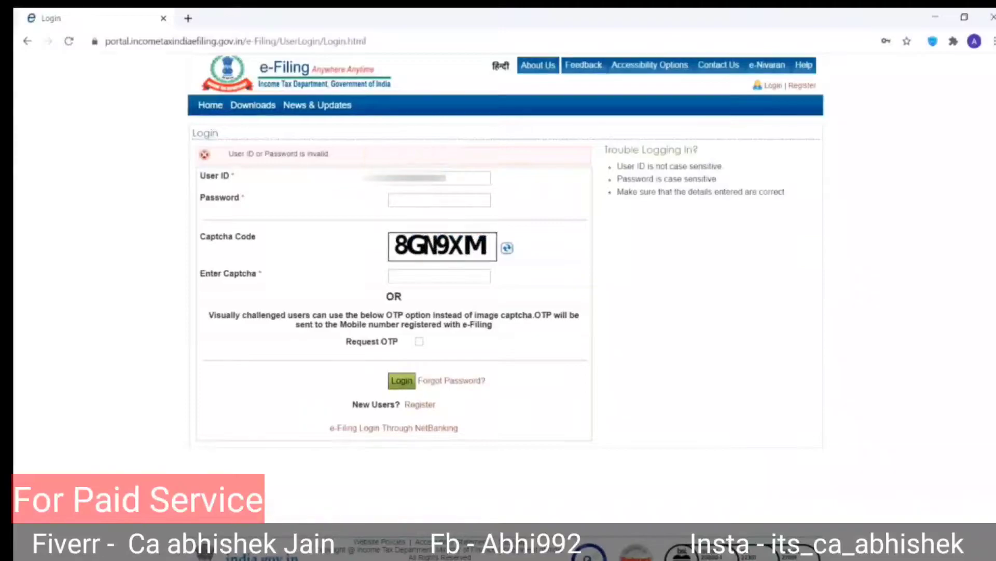
After the invalid login, re-enter the password and new captcha to reach the Dashboard.
left_click(410, 198)
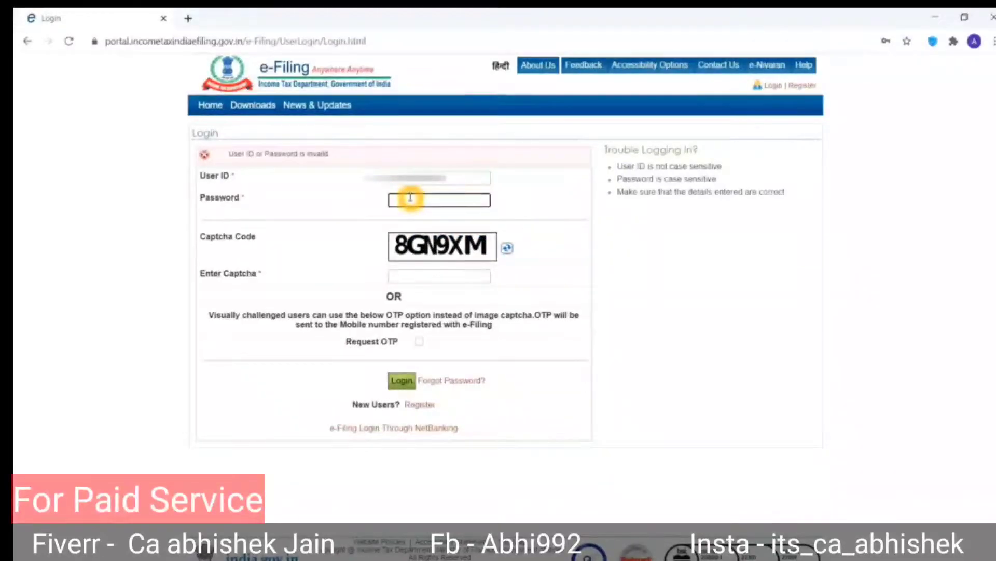
type("••••")
key("Tab")
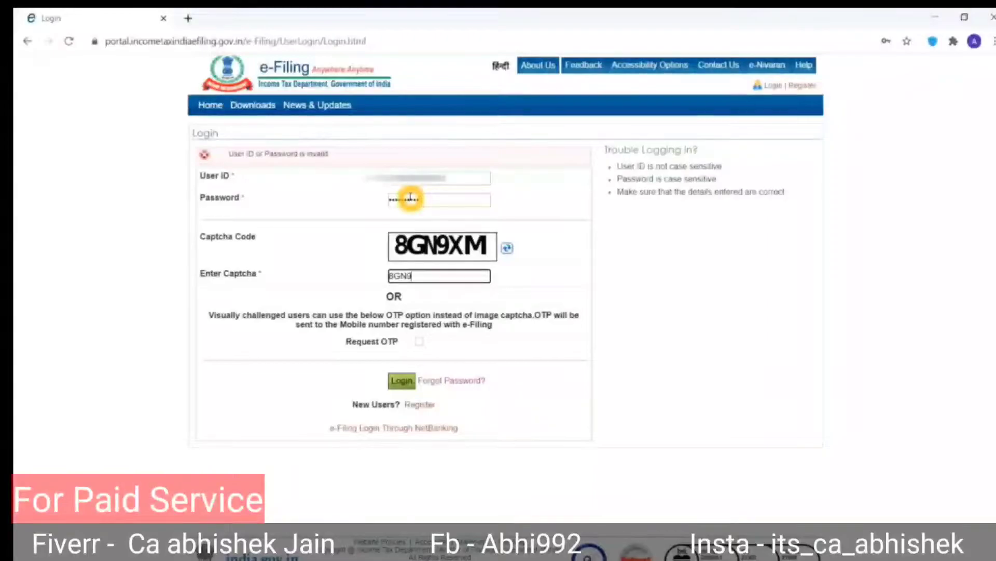
type("8GN9XM")
key("Return")
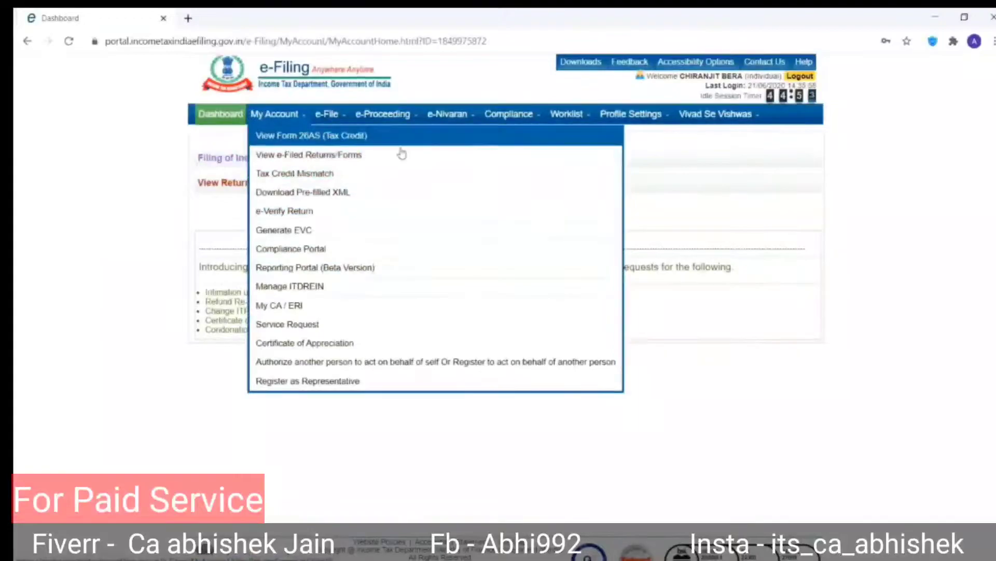
Choose View Form 26AS (Tax Credit) from My Account and confirm the redirect to TRACES.
mouse_move(272, 114)
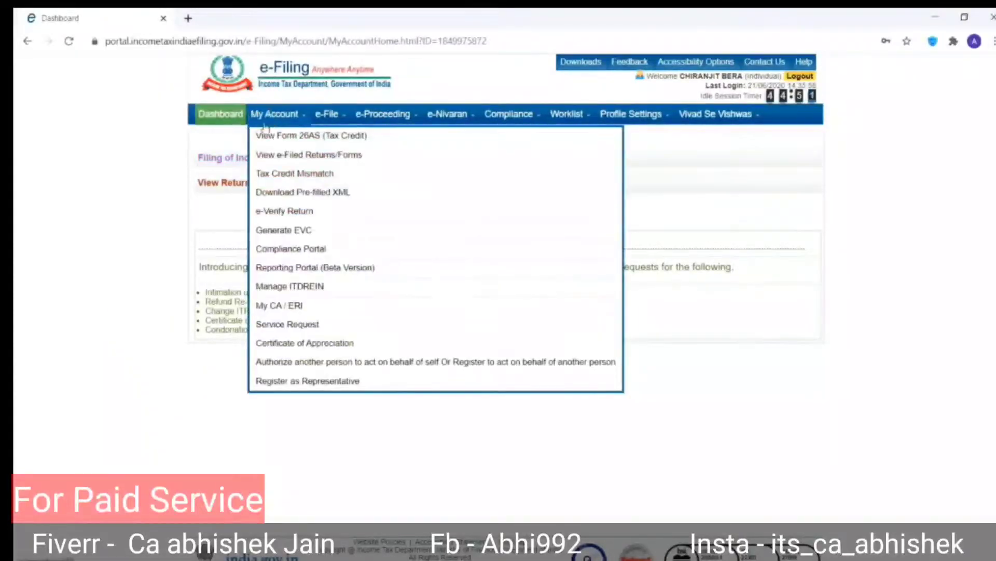
left_click(268, 140)
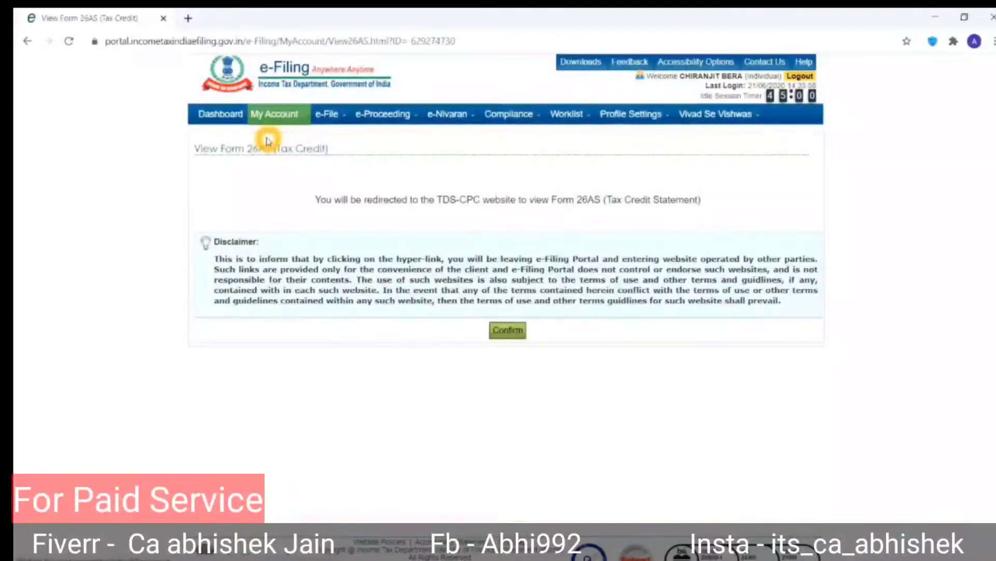
left_click(505, 332)
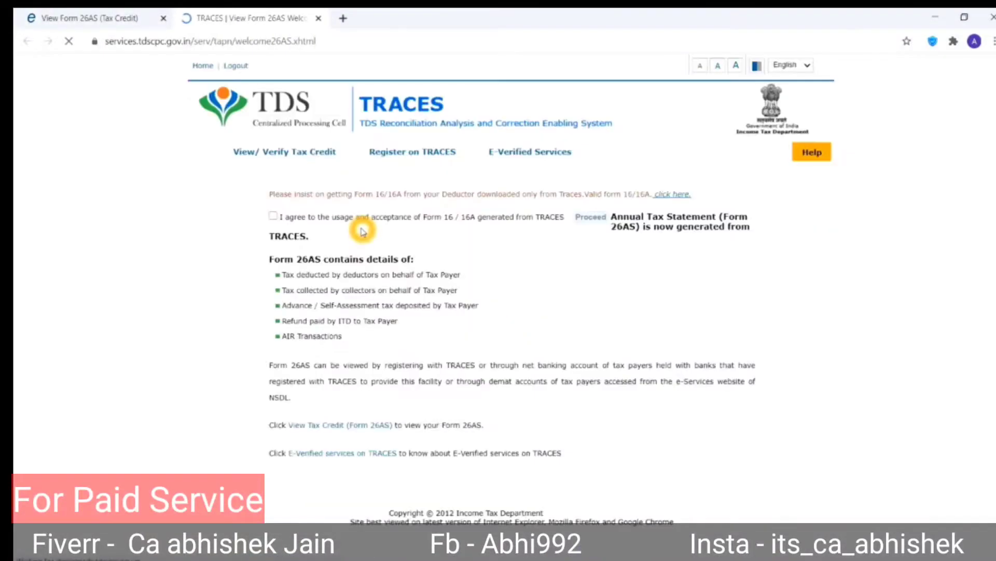
Accept the Form 16/16A usage notice and go to View Tax Credit (Form 26AS).
left_click(295, 317)
left_click(589, 292)
left_click(599, 318)
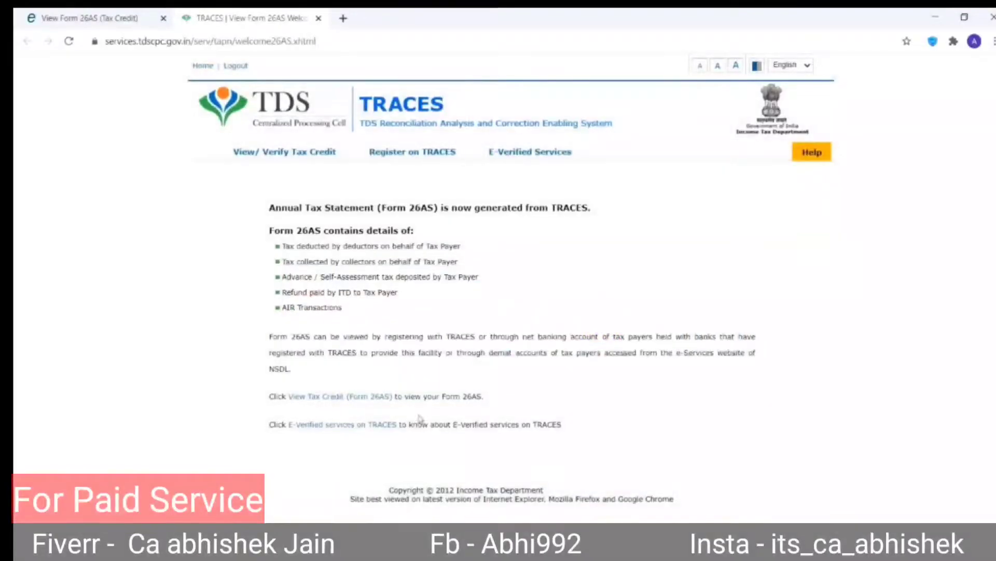
left_click(384, 403)
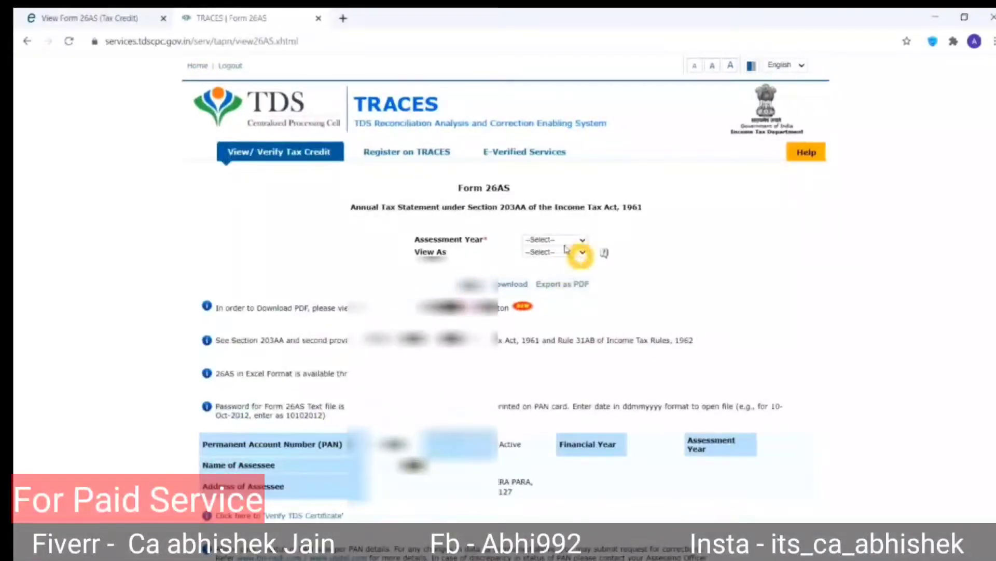
Display Form 26AS for assessment year 2020-21 in HTML format.
left_click(556, 241)
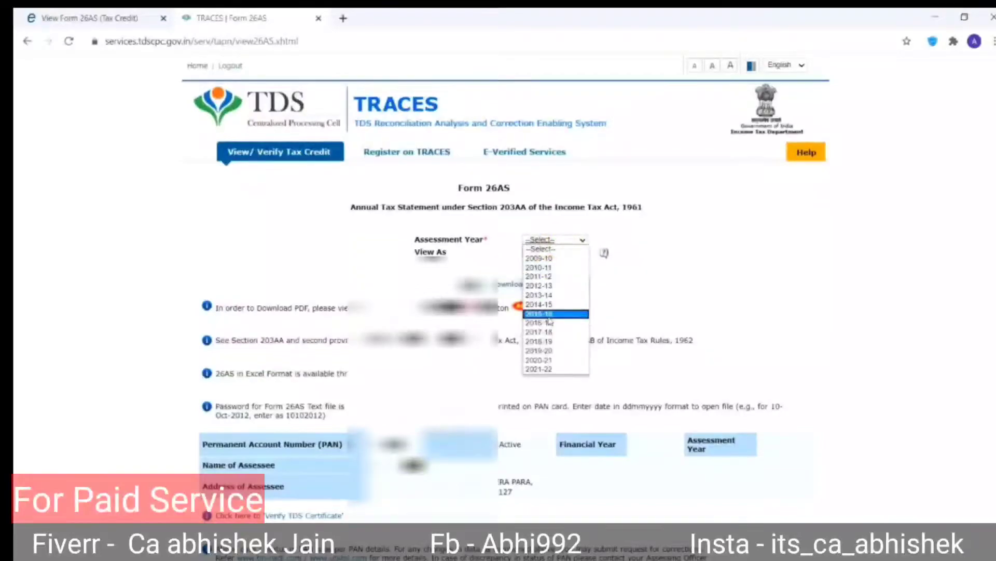
left_click(545, 361)
left_click(575, 254)
left_click(566, 269)
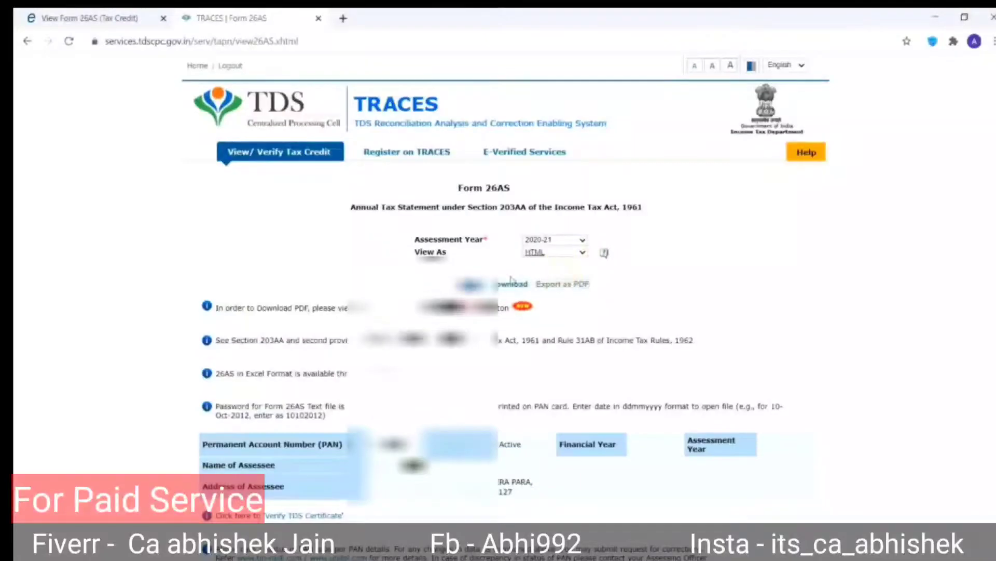
left_click(506, 283)
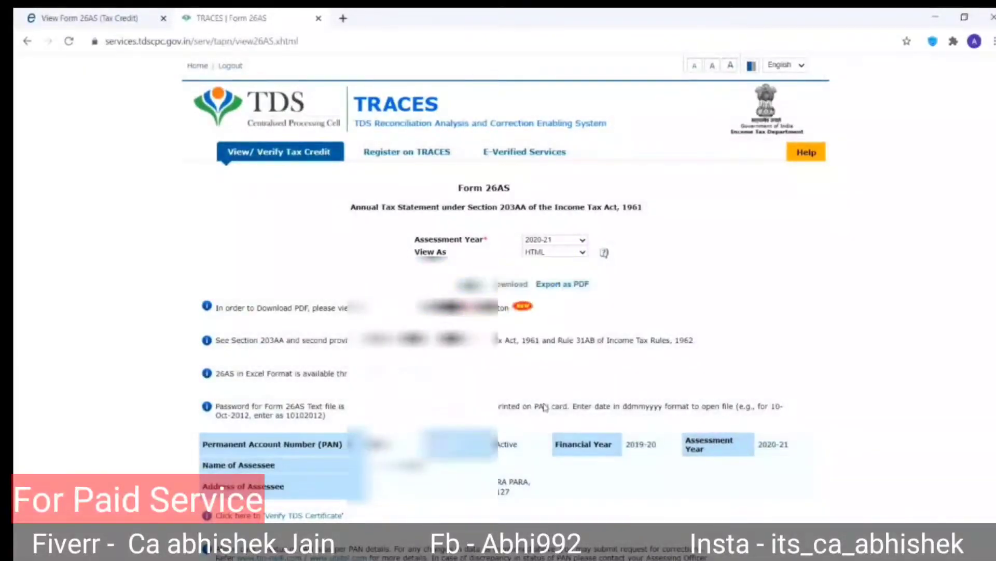
Review the statement, which shows no transactions, then return to the e-Filing portal tab.
scroll(548, 435, "down", 10)
scroll(548, 435, "up", 10)
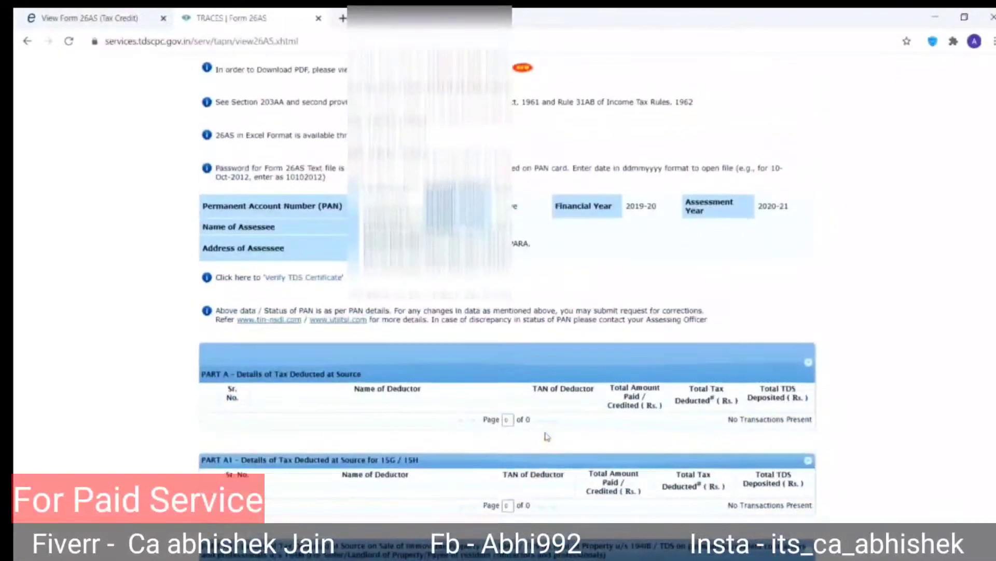
scroll(548, 434, "down", 3)
scroll(546, 435, "down", 2)
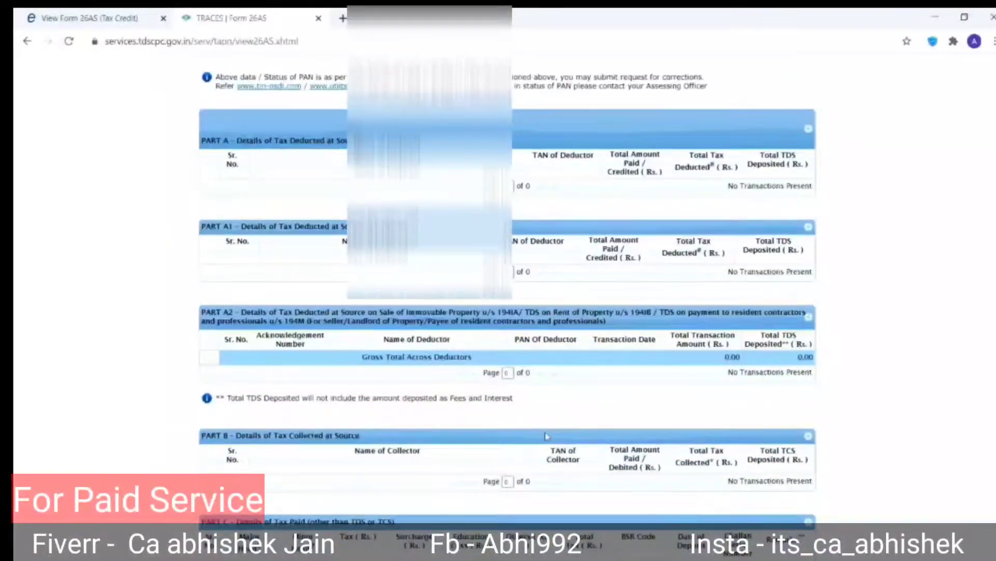
scroll(548, 434, "down", 8)
scroll(548, 435, "down", 1)
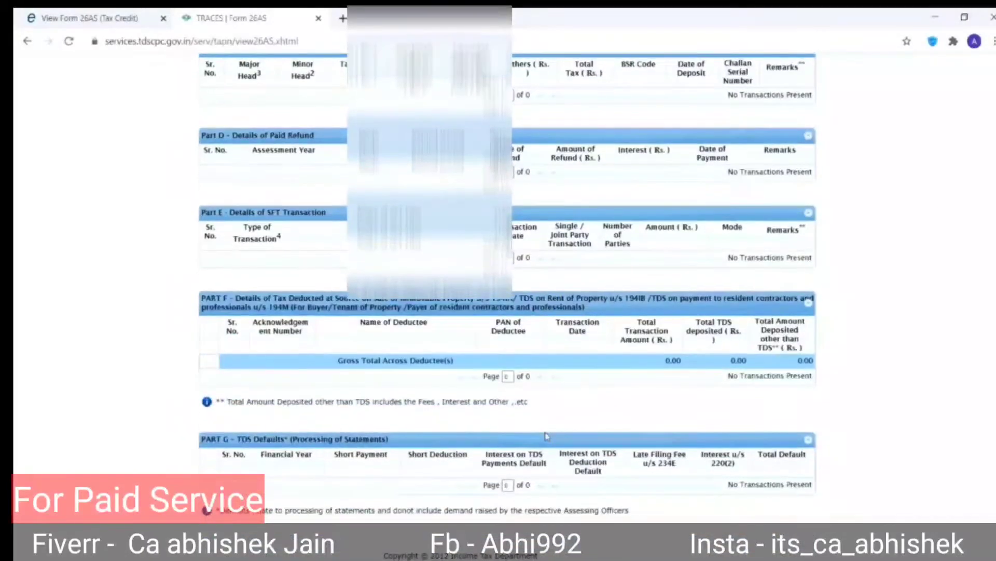
scroll(547, 435, "up", 5)
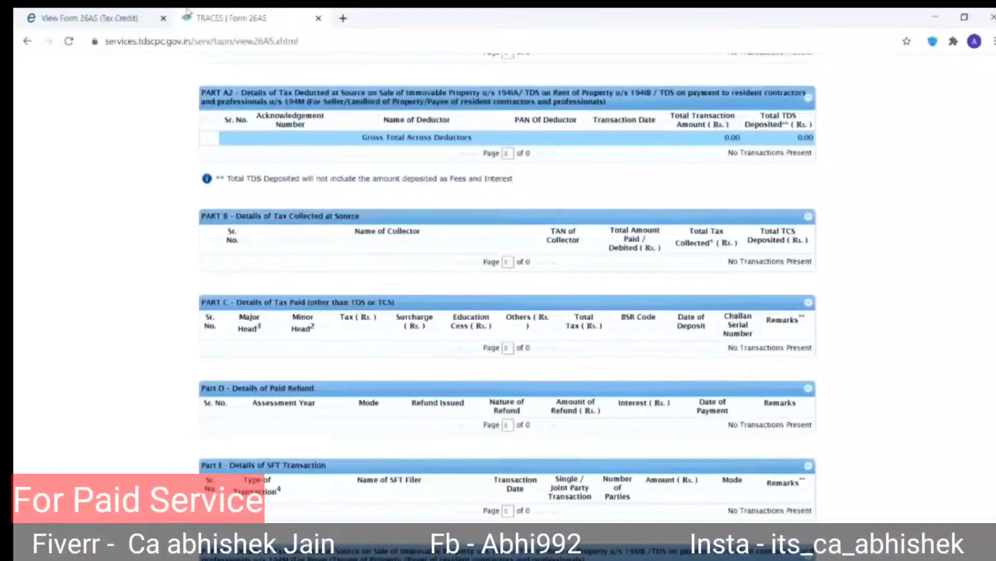
left_click(93, 19)
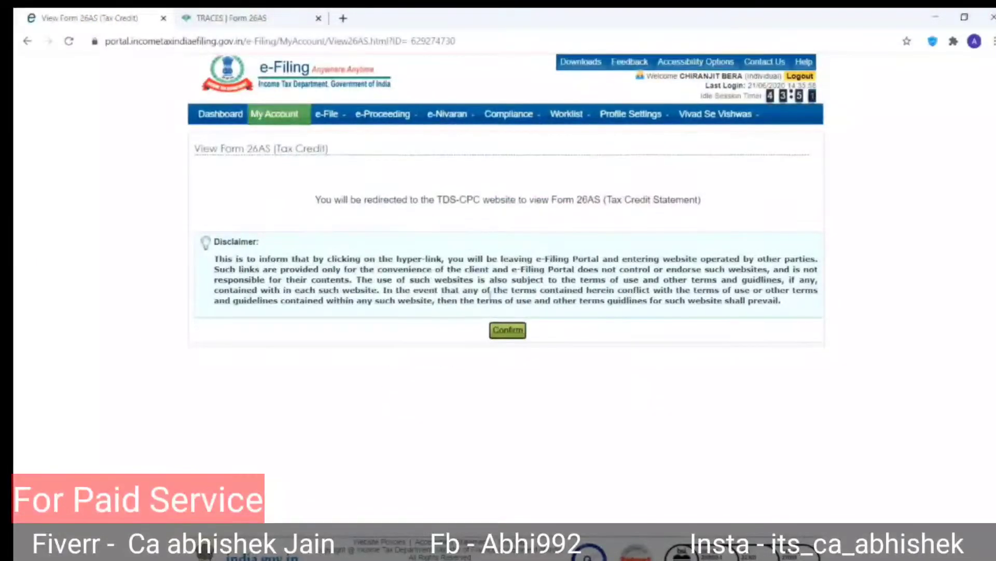
Choose AY 2020-21, ITR-4, Original/Revised Return and Prepare and Submit Online for the income tax return.
left_click(340, 135)
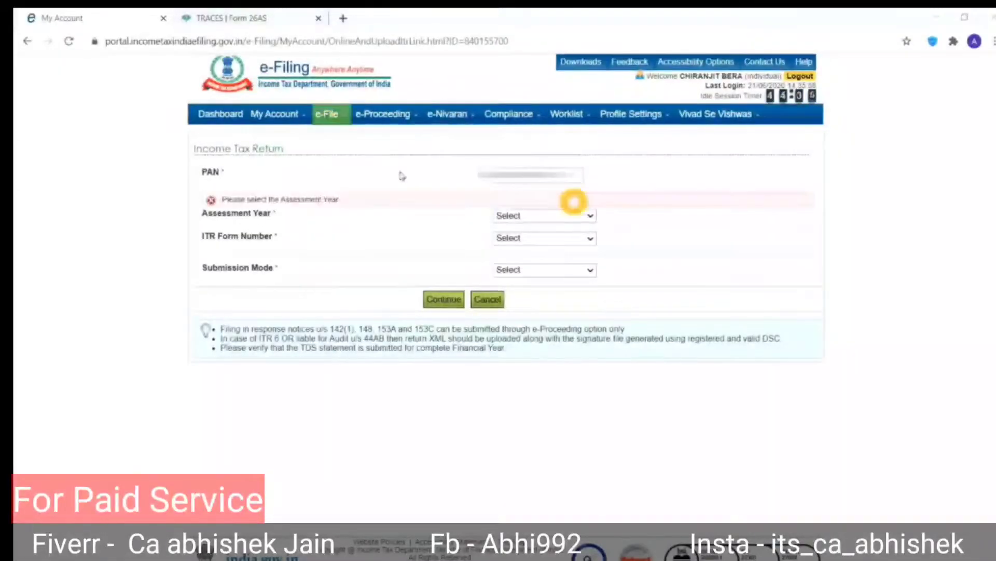
left_click(544, 217)
left_click(542, 238)
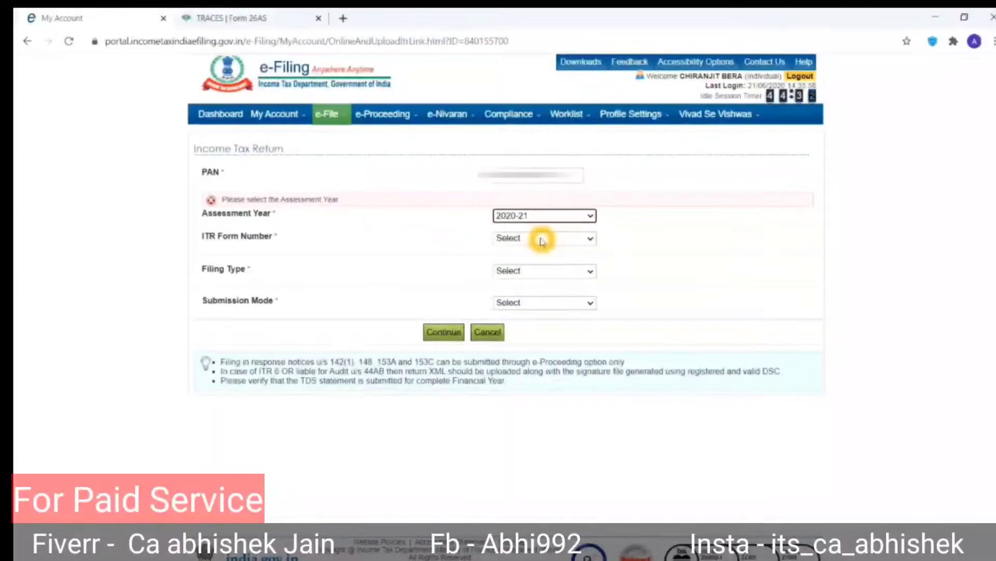
left_click(529, 240)
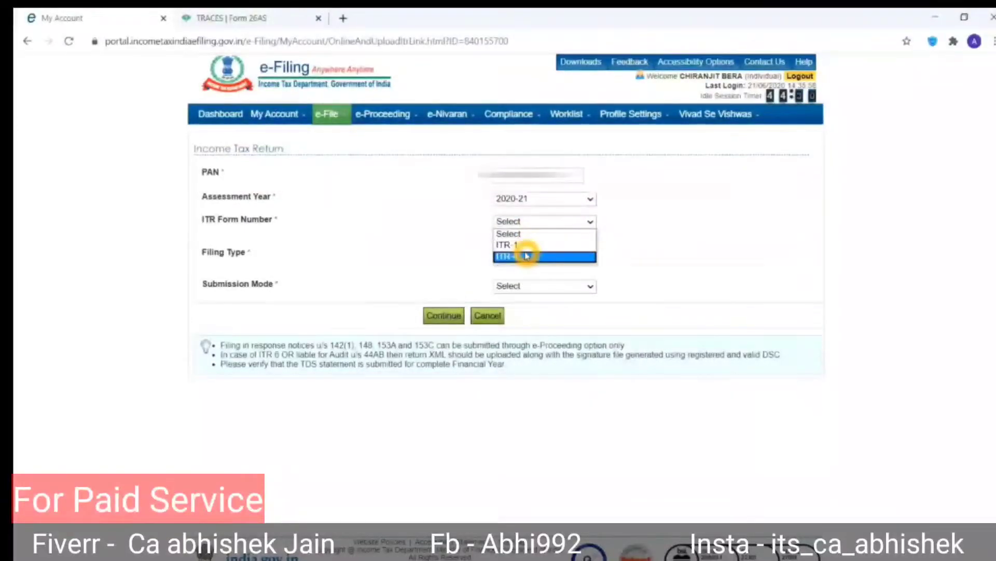
left_click(527, 256)
left_click(529, 254)
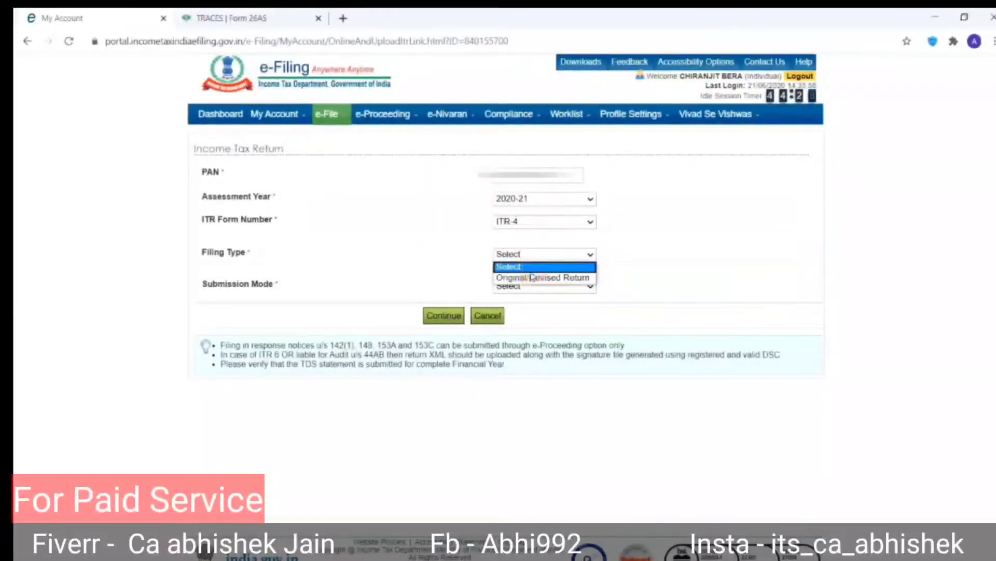
left_click(532, 278)
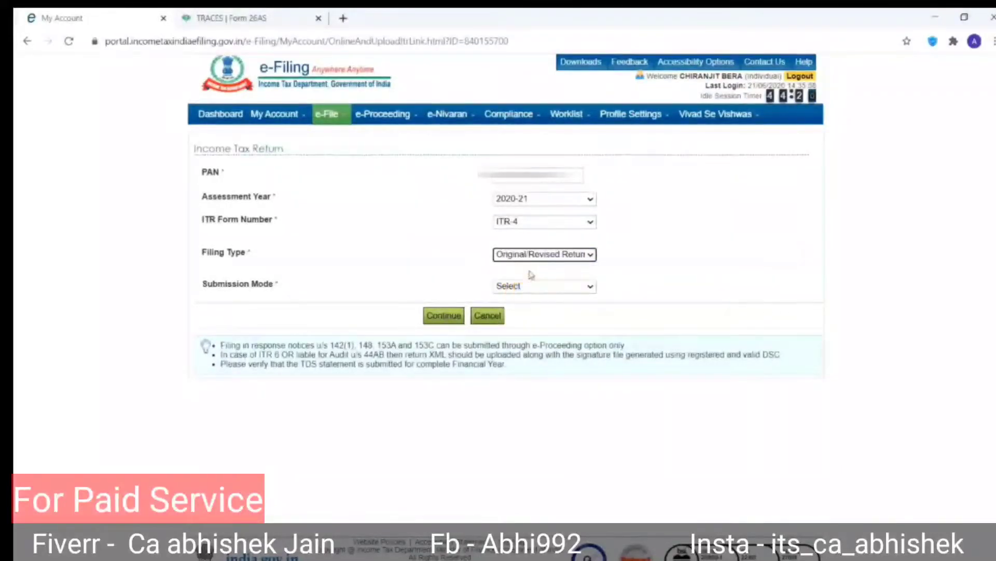
left_click(529, 285)
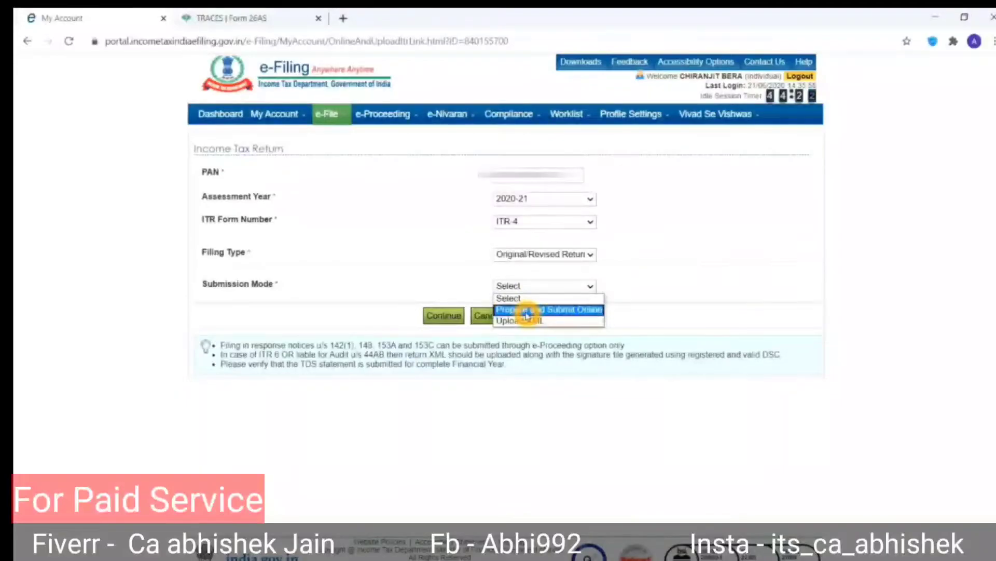
left_click(526, 314)
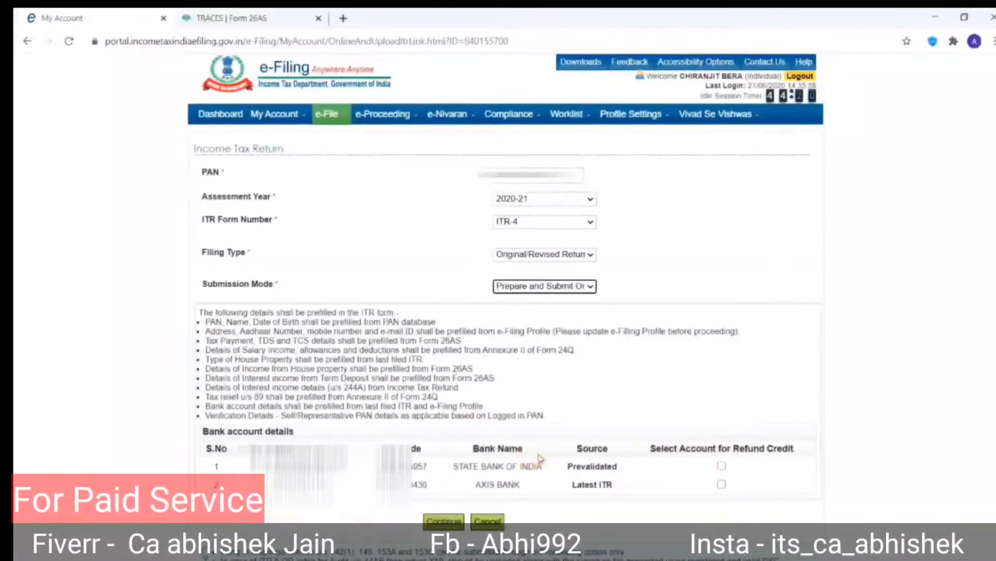
Mark the State Bank of India and Axis Bank accounts for refund, consent to prefill and continue.
left_click(721, 466)
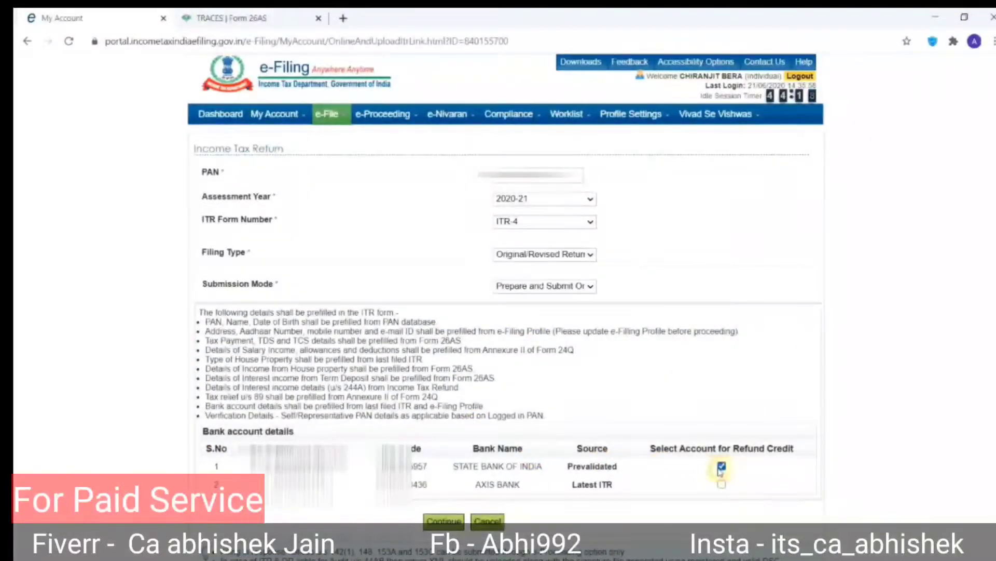
left_click(720, 484)
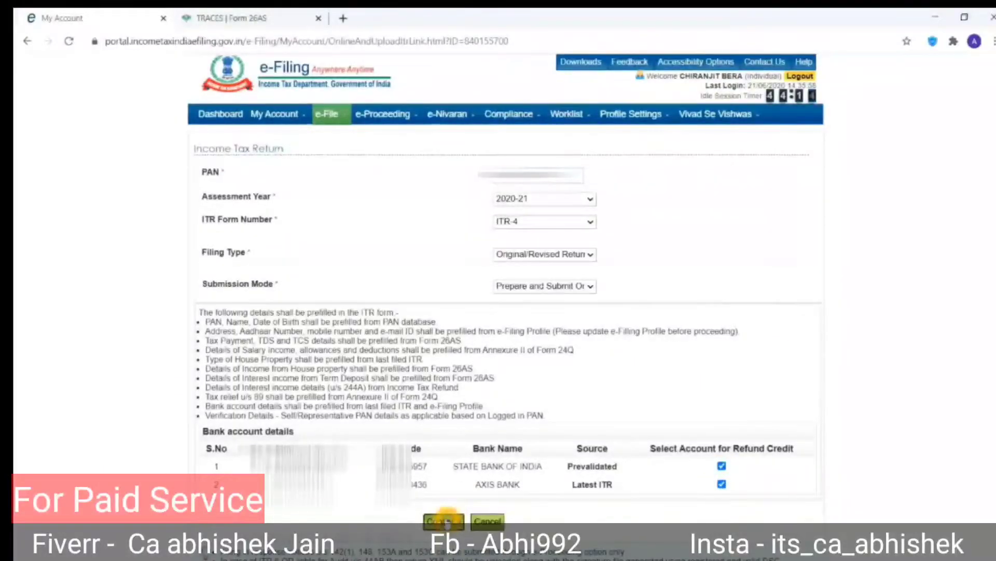
left_click(446, 520)
left_click(405, 343)
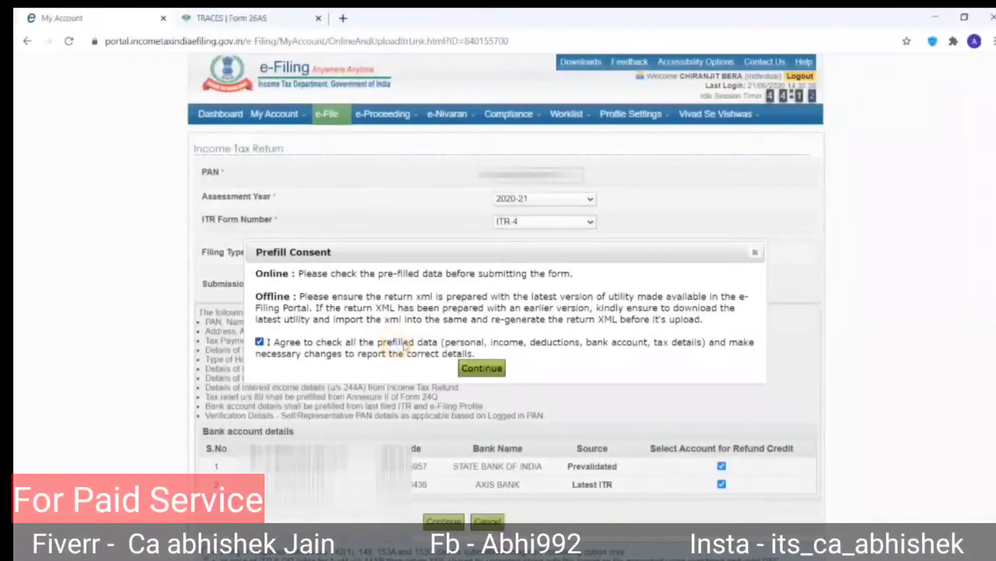
left_click(479, 367)
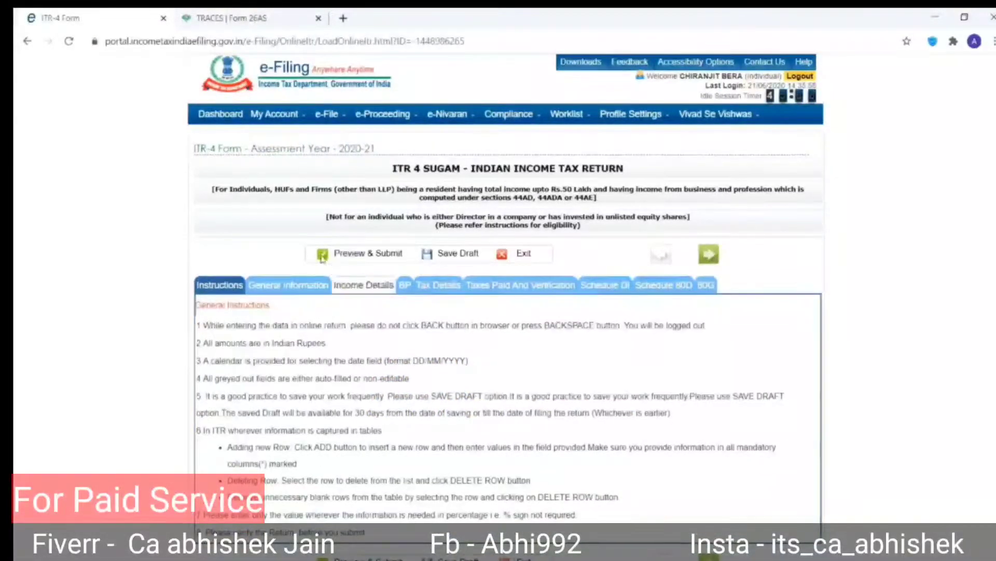
Open the General Information section and bring up the Nature of Employment choices under Filing Status.
left_click(314, 288)
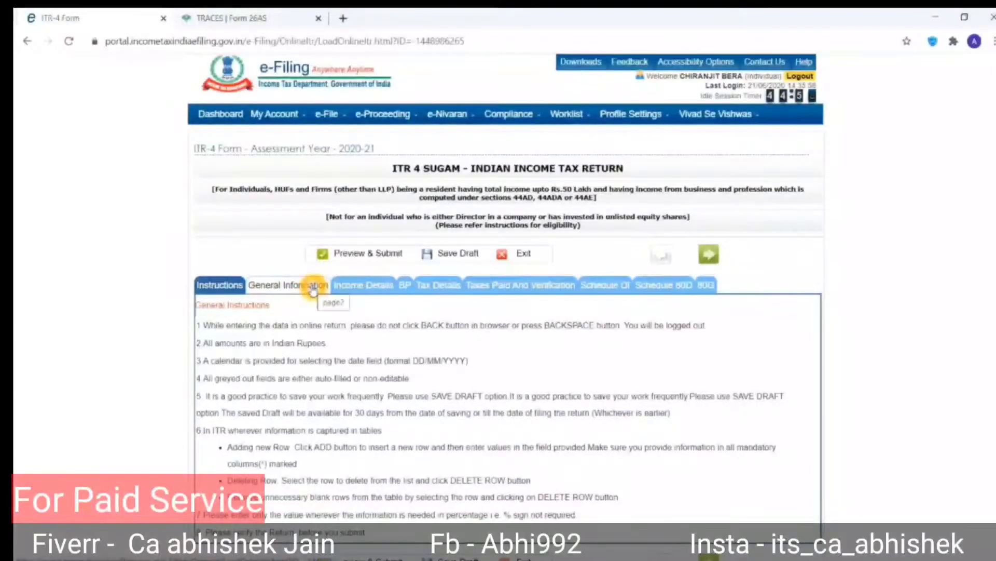
scroll(603, 444, "down", 5)
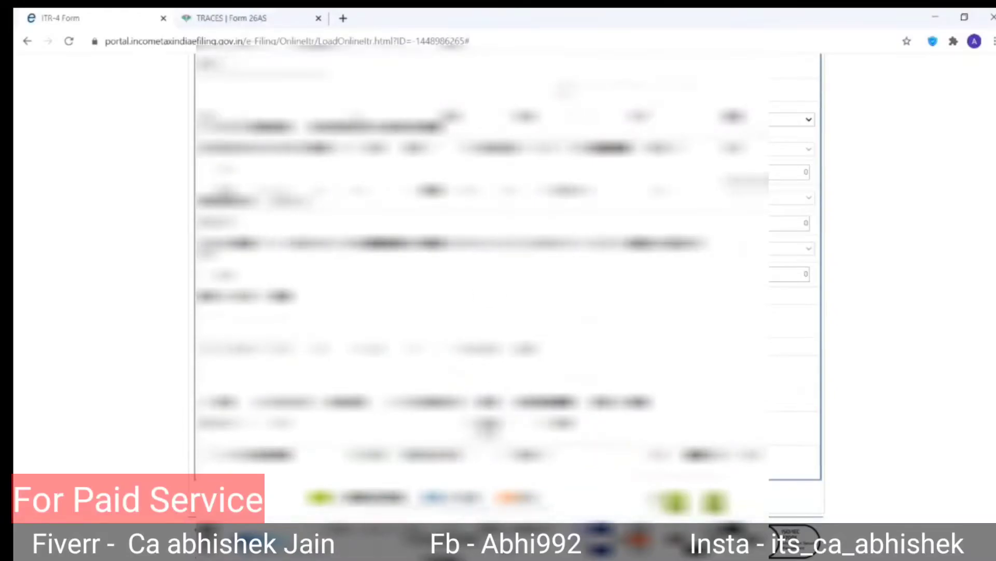
scroll(488, 296, "up", 1)
scroll(488, 296, "up", 9)
scroll(488, 296, "down", 4)
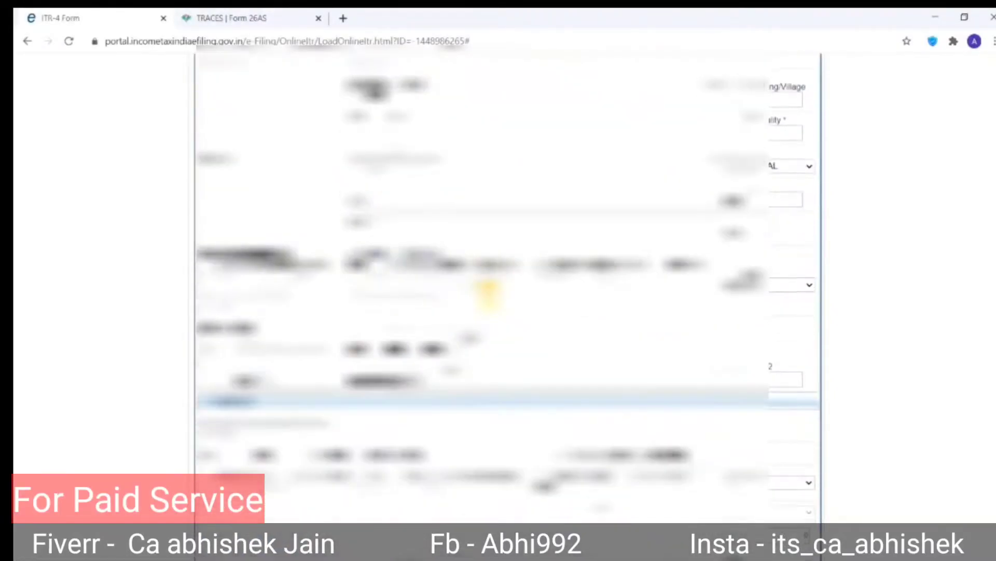
left_click(488, 295)
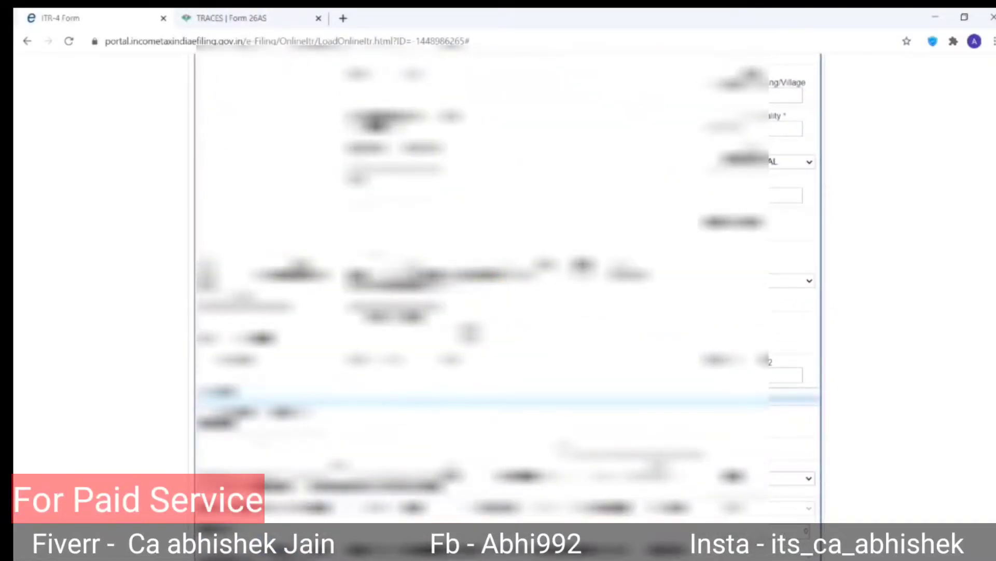
left_click(545, 201)
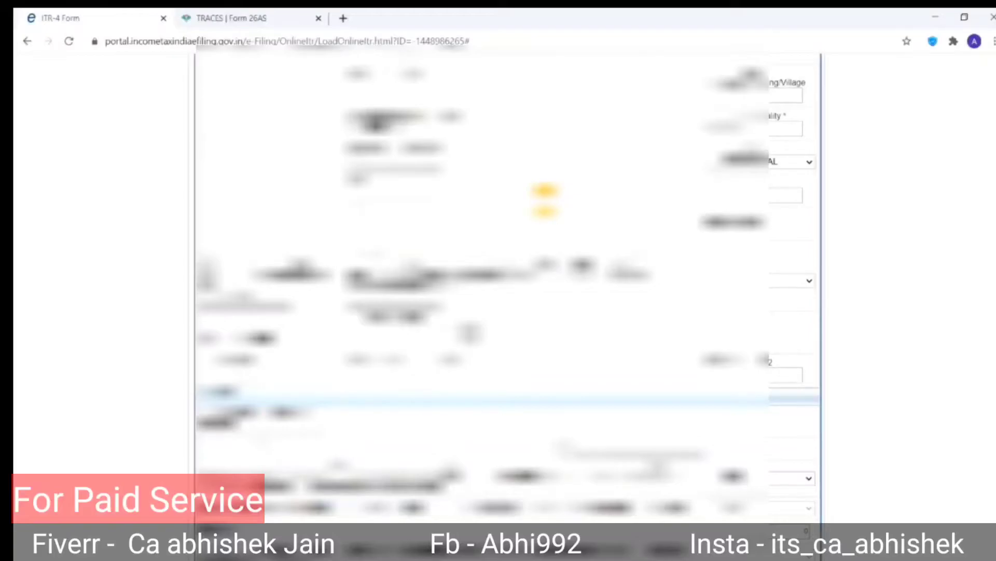
scroll(545, 201, "down", 3)
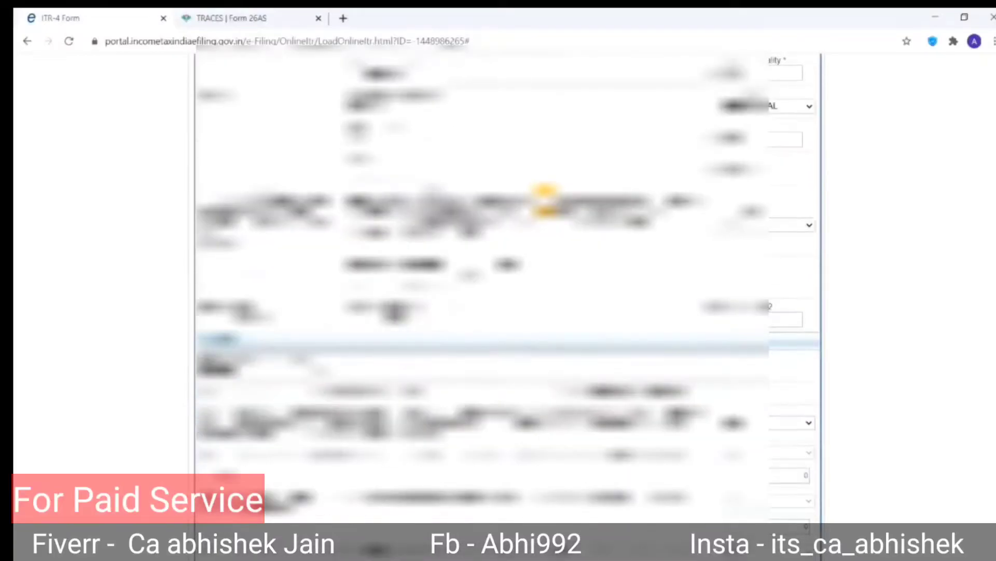
scroll(544, 201, "down", 1)
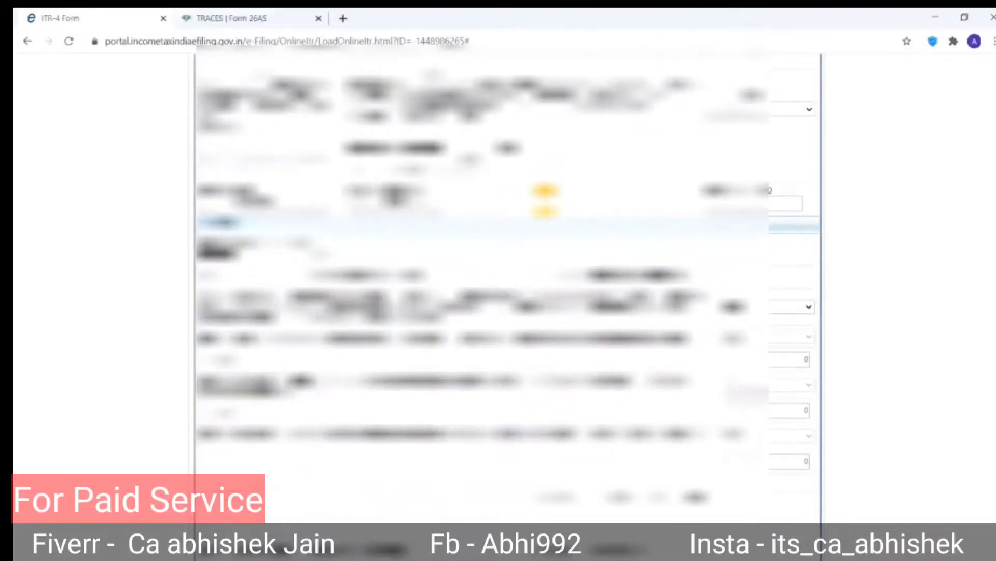
scroll(545, 201, "down", 3)
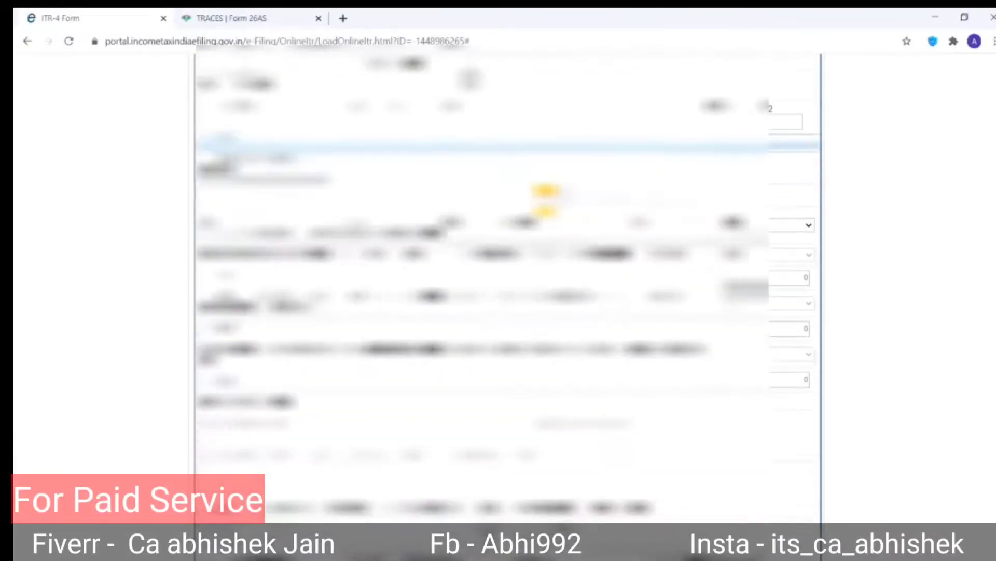
scroll(545, 201, "down", 2)
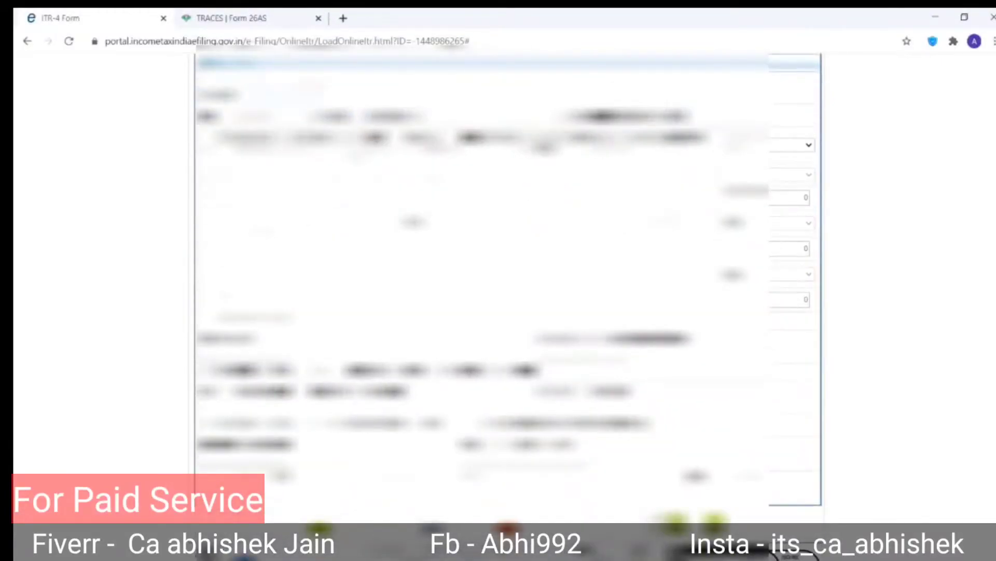
left_click(280, 94)
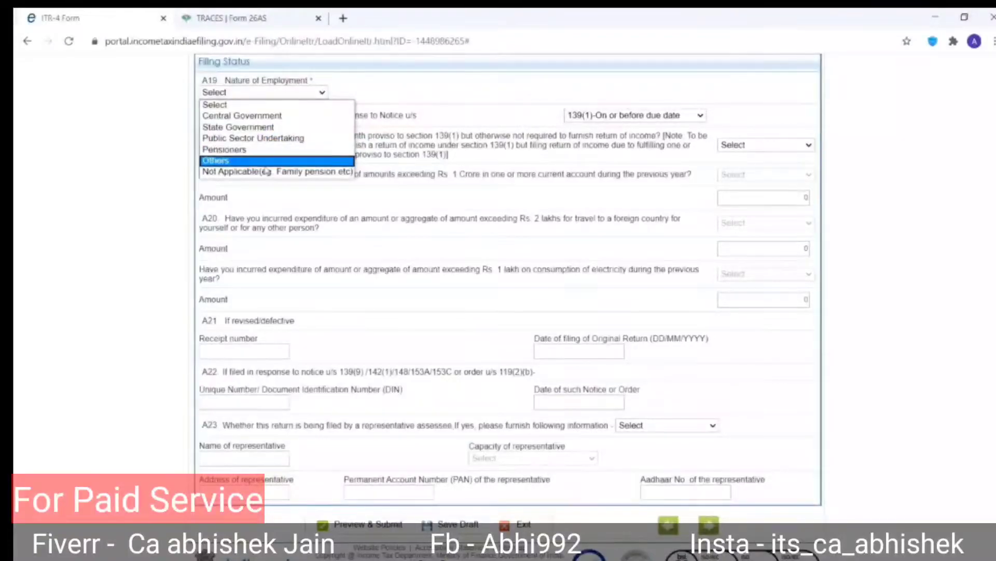
Set Nature of Employment to Not Applicable and filing section to 139(1)-On or before due date.
left_click(232, 178)
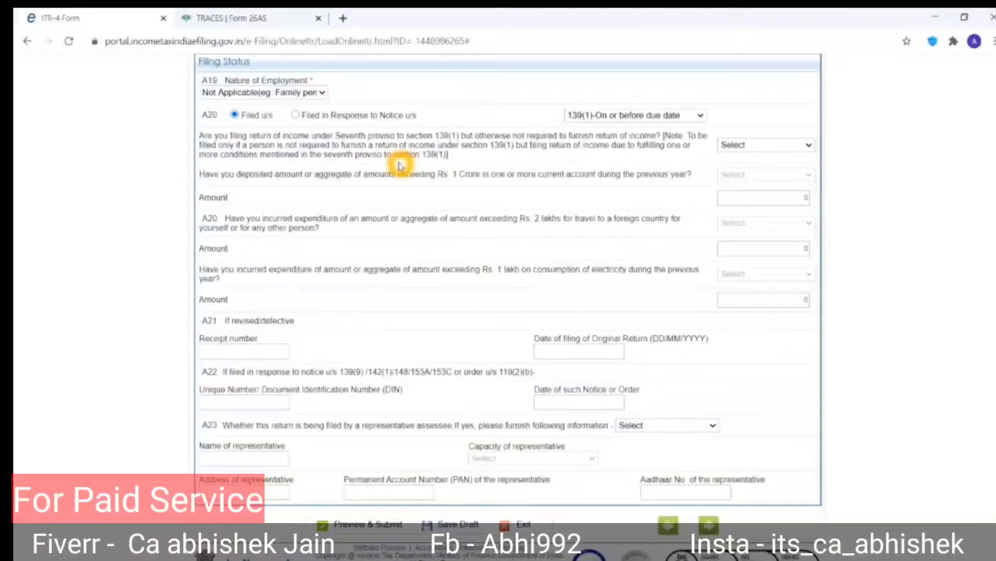
left_click(605, 119)
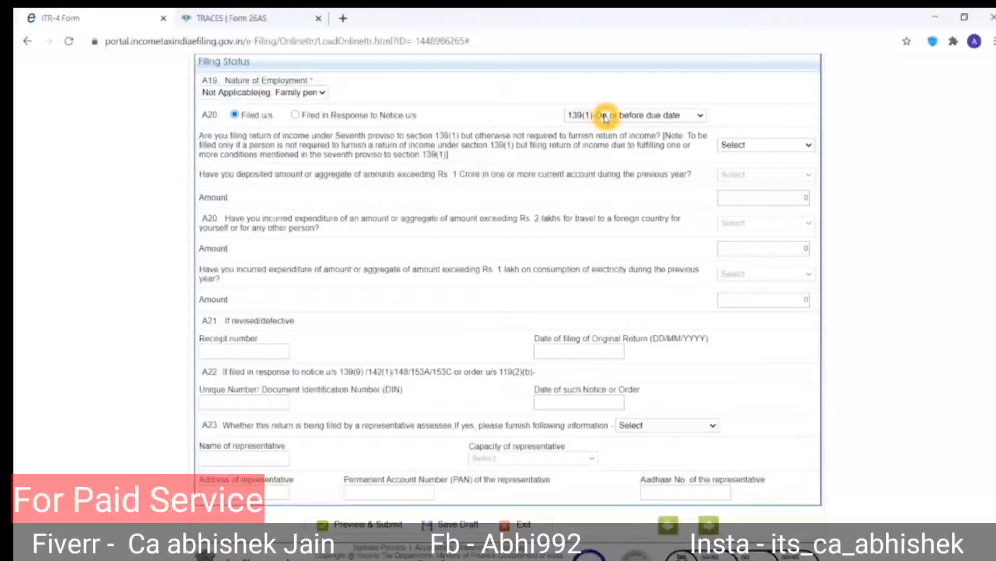
left_click(646, 117)
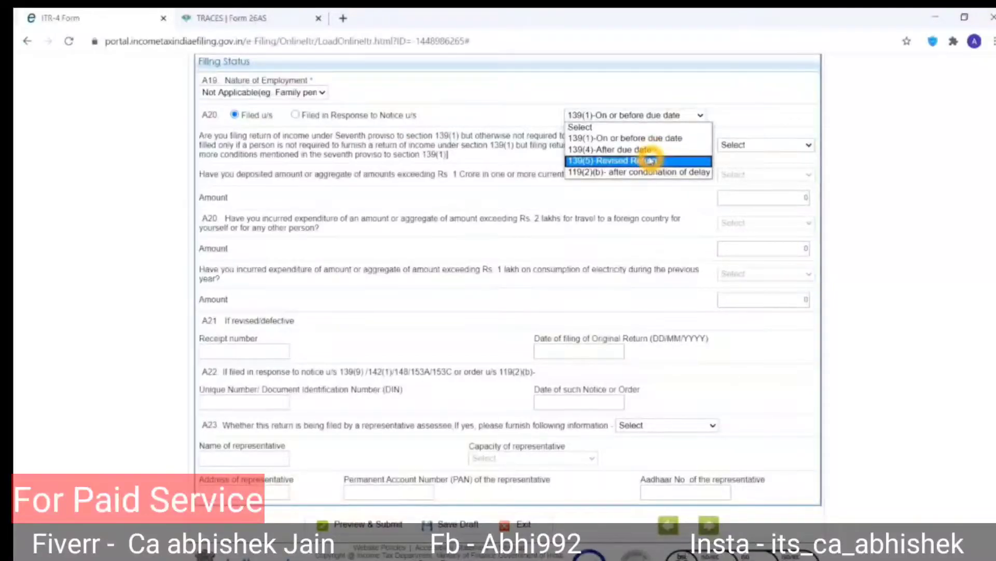
left_click(656, 138)
left_click(658, 145)
left_click(177, 179)
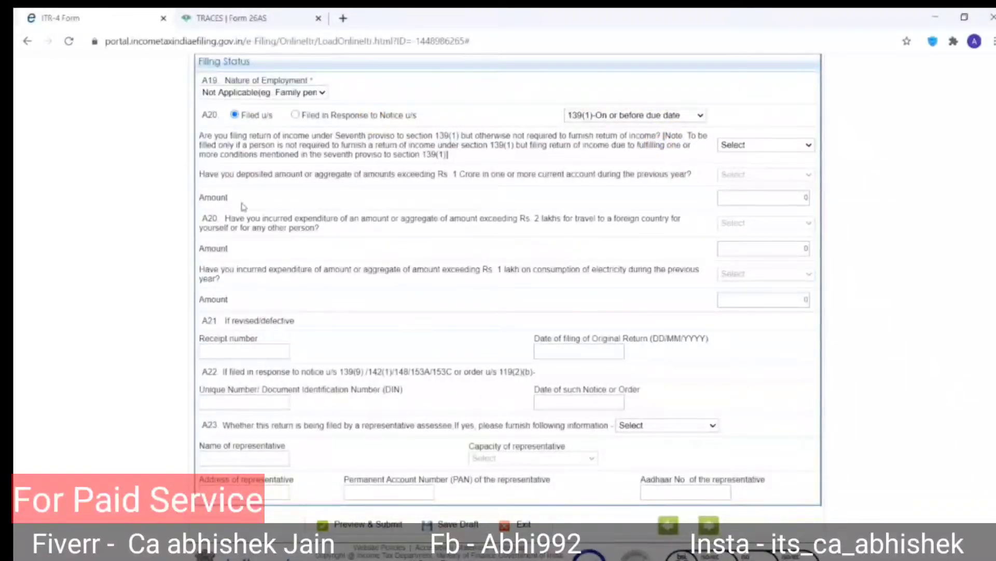
left_click(211, 137)
Answer No to the seventh proviso and representative assessee questions.
left_click(738, 148)
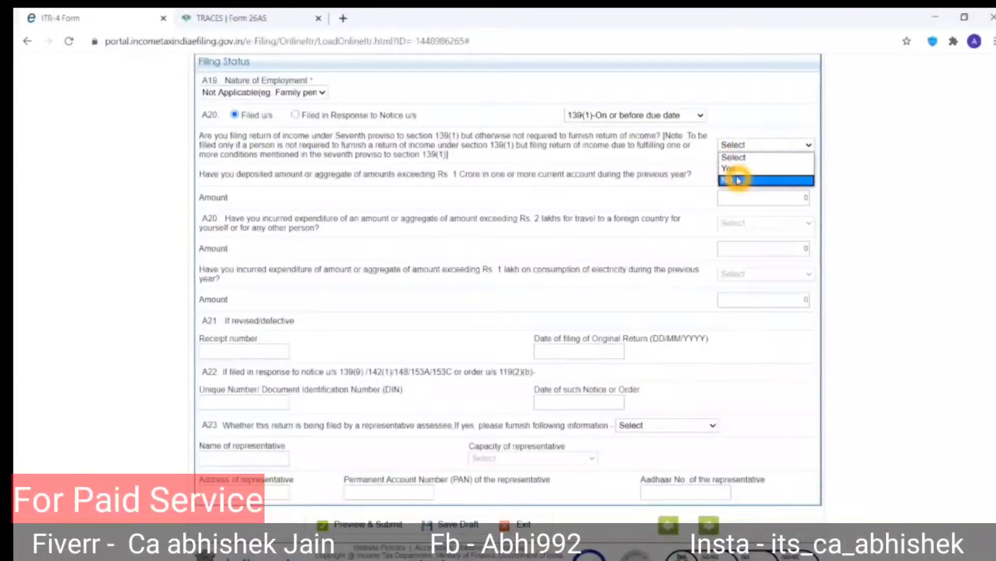
left_click(738, 178)
left_click(581, 179)
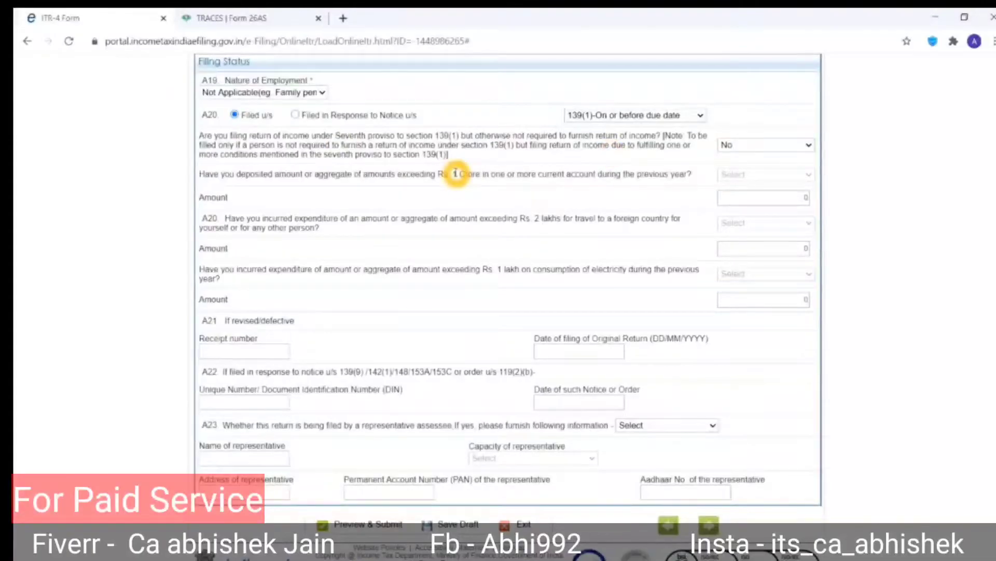
scroll(456, 173, "down", 1)
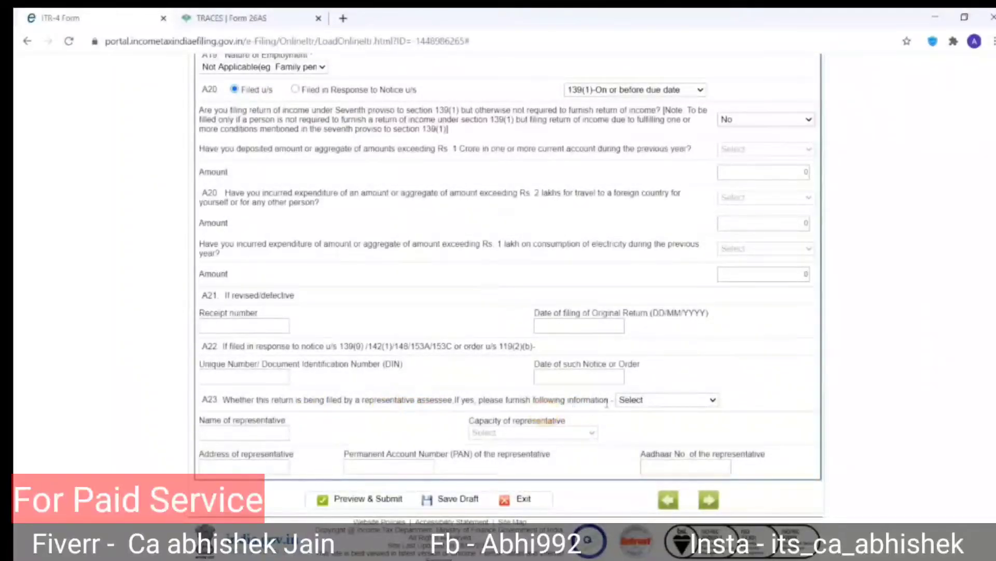
left_click(637, 401)
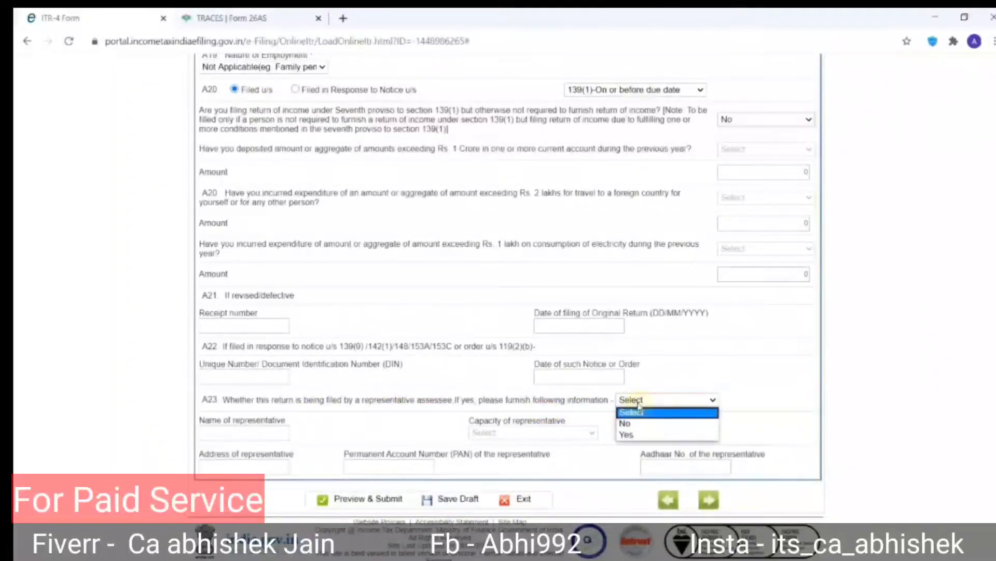
left_click(624, 424)
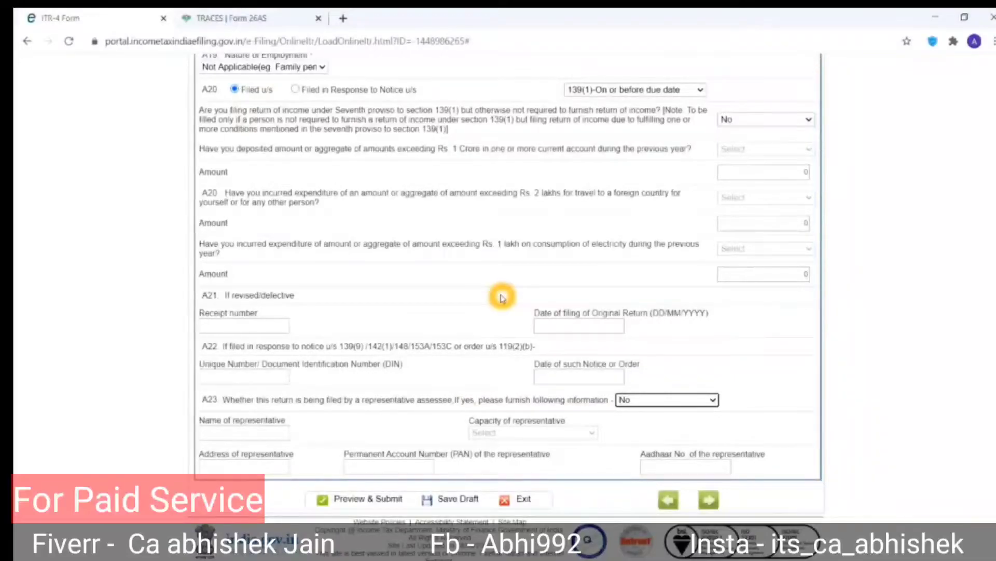
scroll(501, 297, "up", 10)
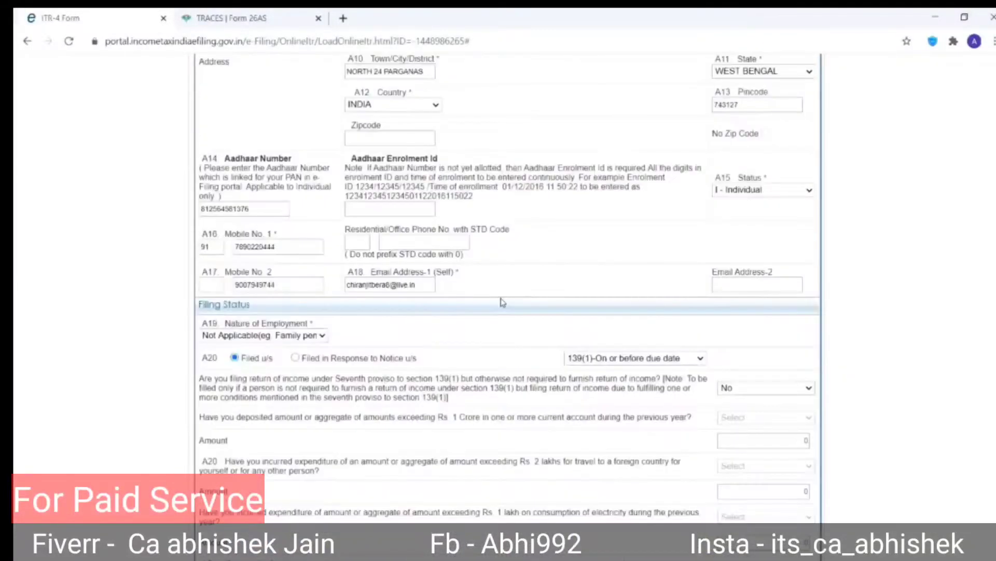
Review Part B Gross Total Income (0) in Income Details, then go to Schedule BP.
left_click(364, 286)
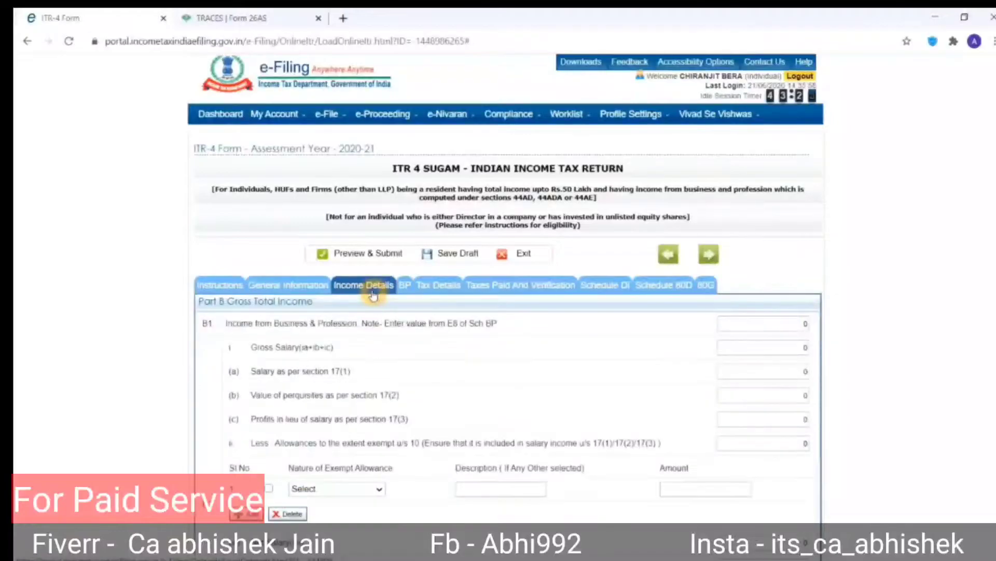
scroll(499, 396, "down", 2)
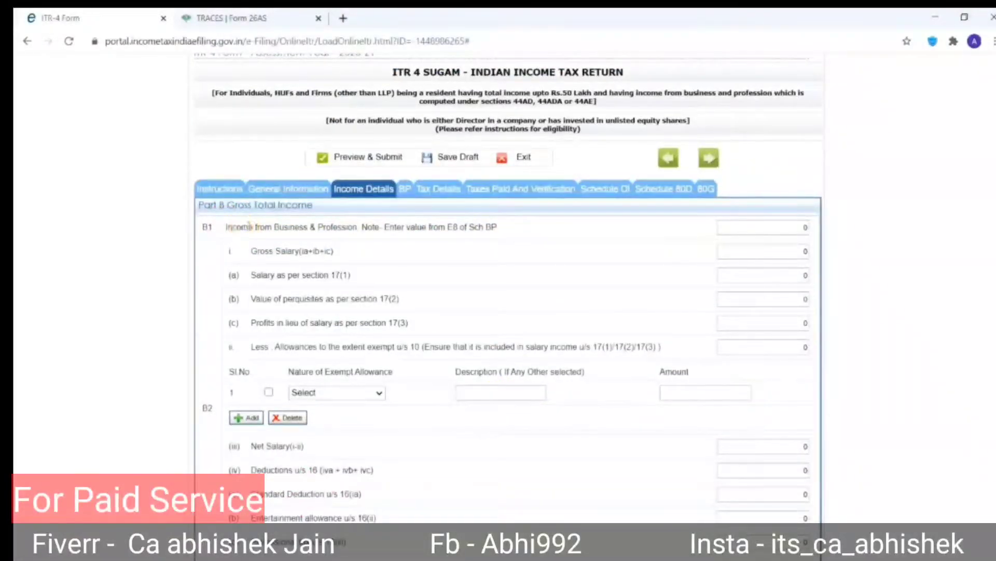
left_click(339, 232)
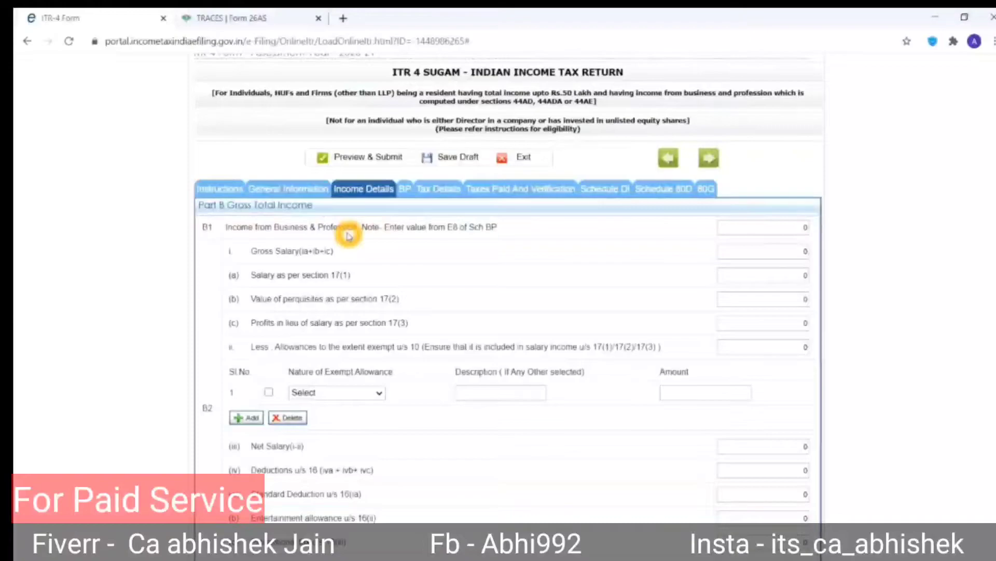
left_click(276, 229)
left_click(264, 256)
left_click(358, 252)
left_click(232, 241)
left_click(198, 243)
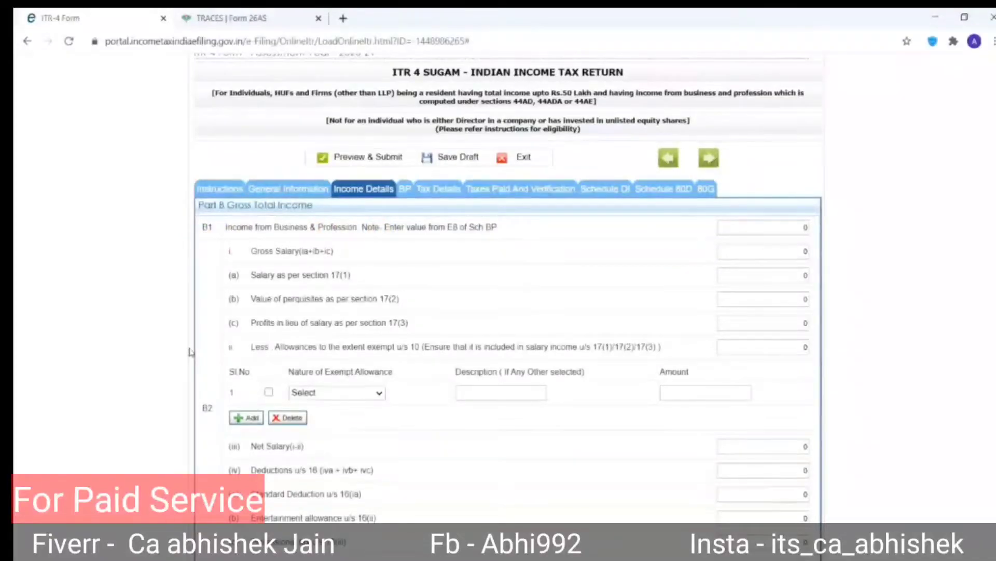
left_click(386, 231)
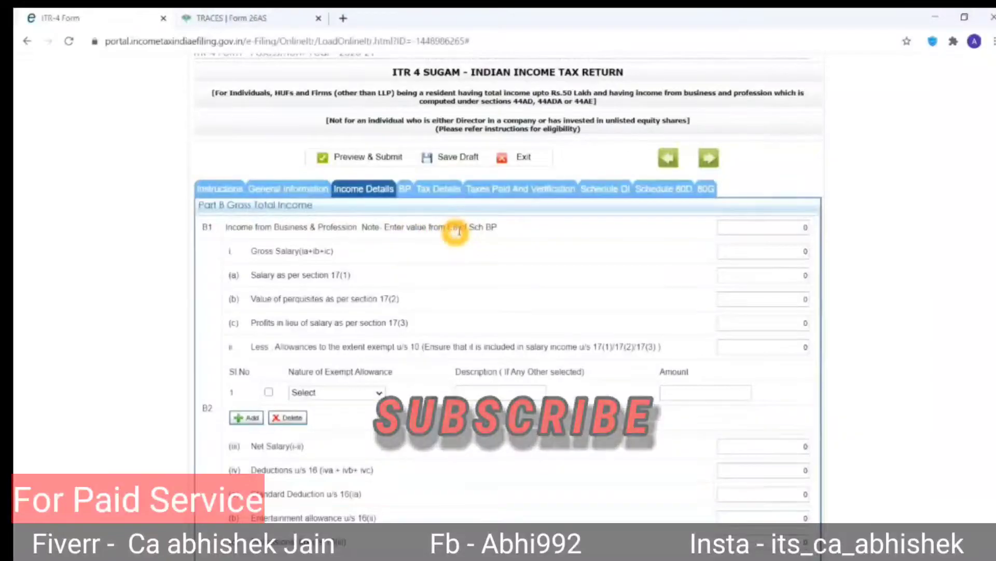
left_click(405, 190)
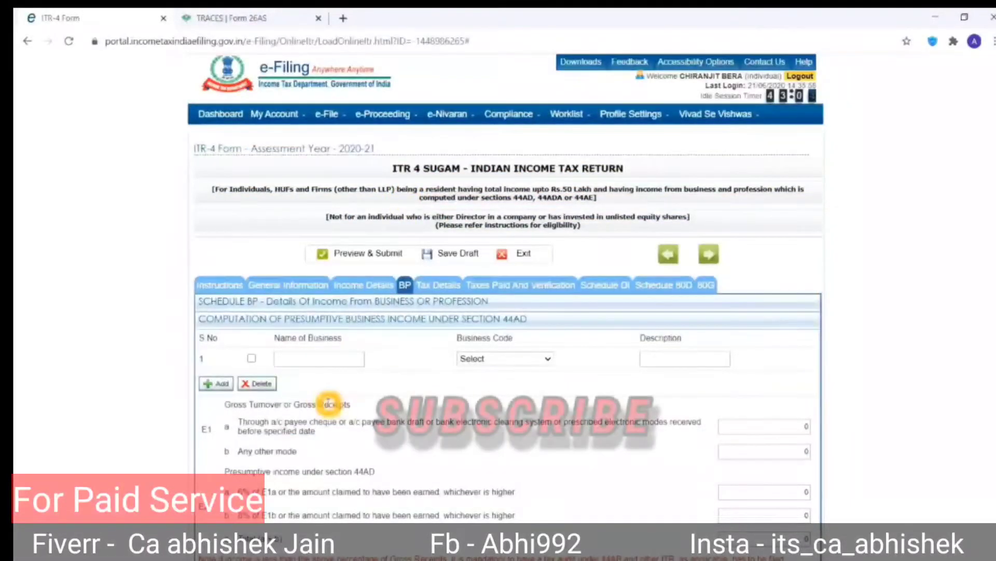
Scroll Schedule BP down to the 44ADA profession section.
scroll(328, 405, "down", 3)
scroll(328, 406, "down", 5)
scroll(328, 405, "up", 10)
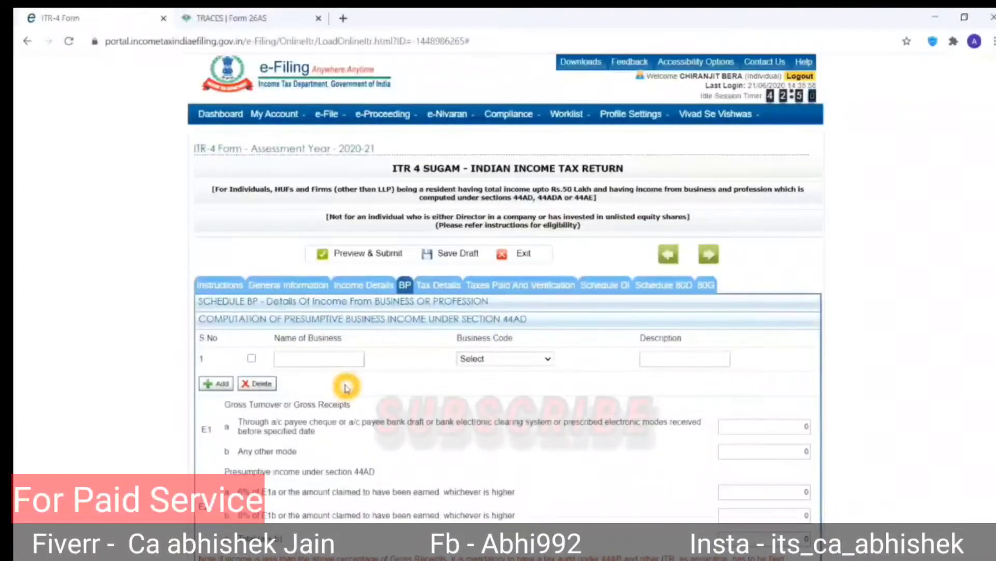
scroll(346, 388, "down", 3)
scroll(346, 388, "down", 2)
left_click(305, 373)
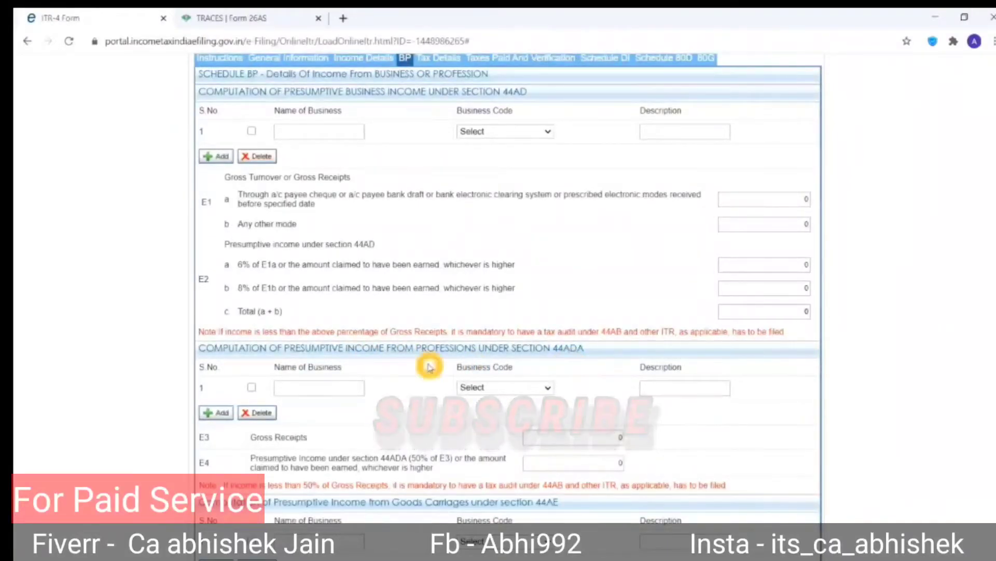
left_click(349, 382)
left_click(471, 382)
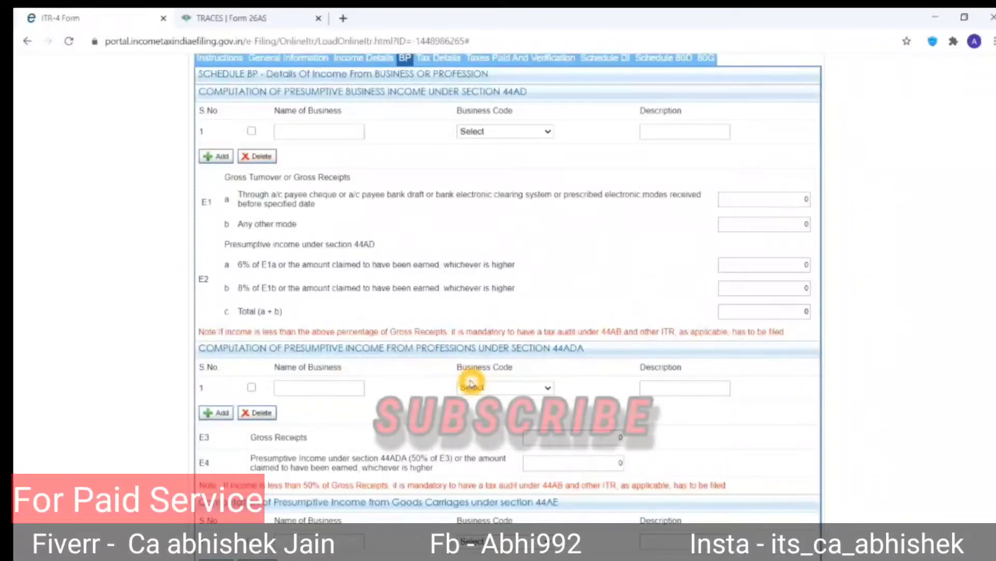
left_click(567, 131)
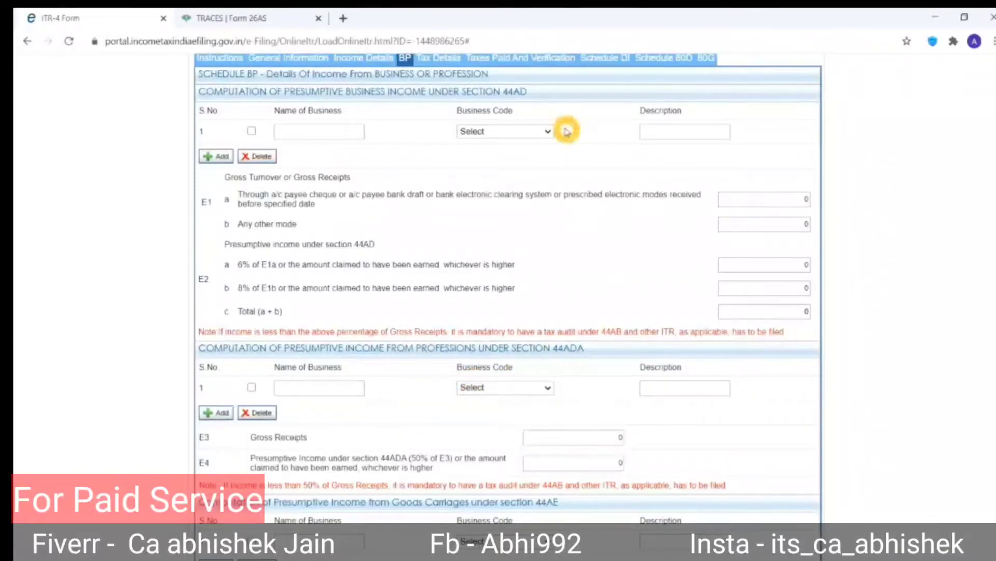
Select business code 16005-Engineering and technical consultancy for the 44ADA profession.
left_click(491, 391)
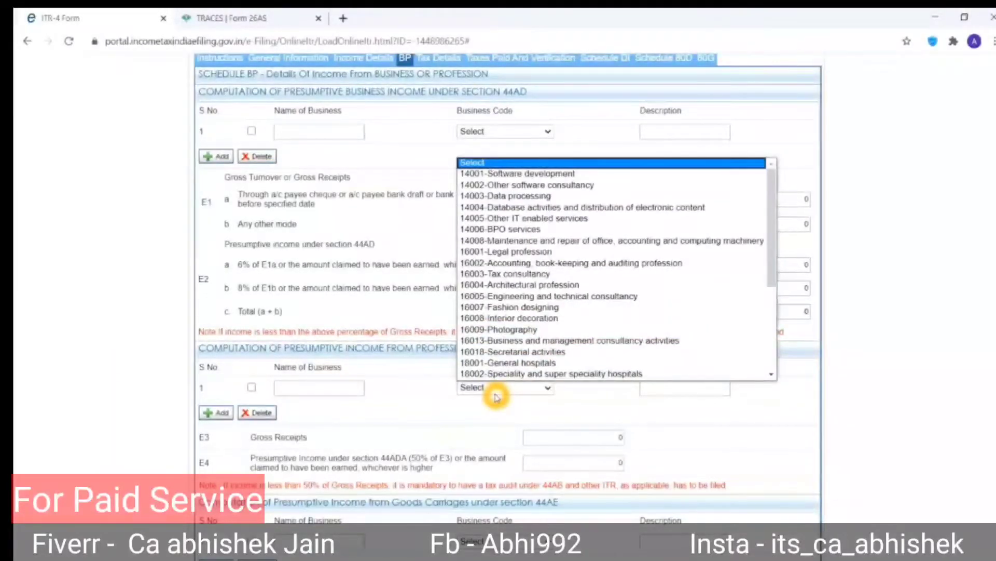
left_click(495, 394)
left_click(494, 393)
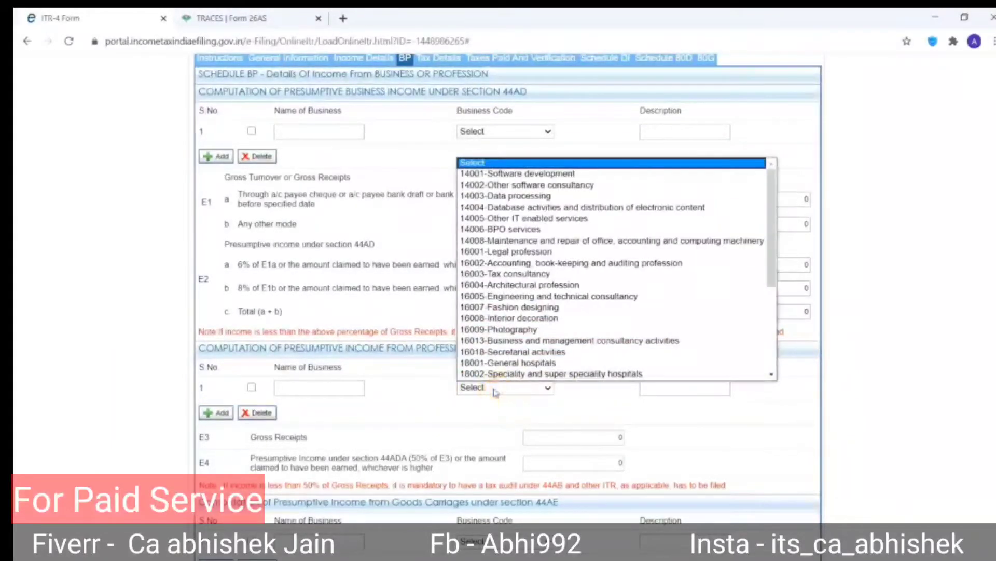
left_click(555, 196)
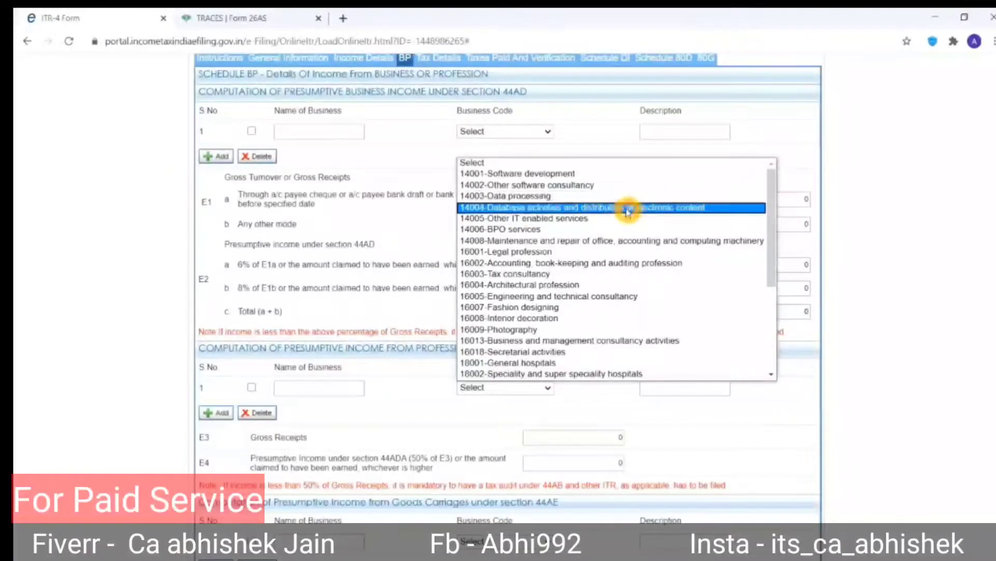
left_click(601, 300)
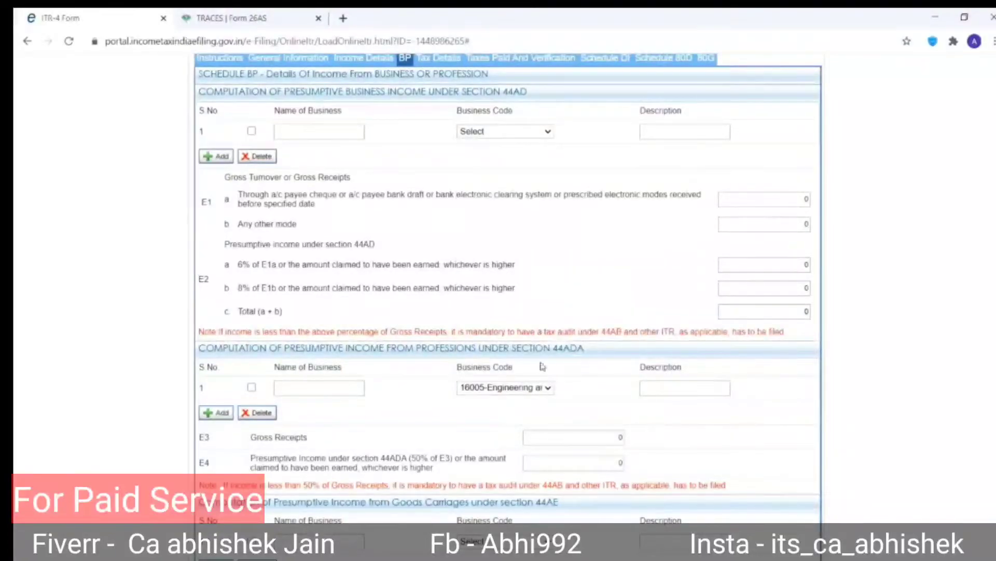
left_click(526, 388)
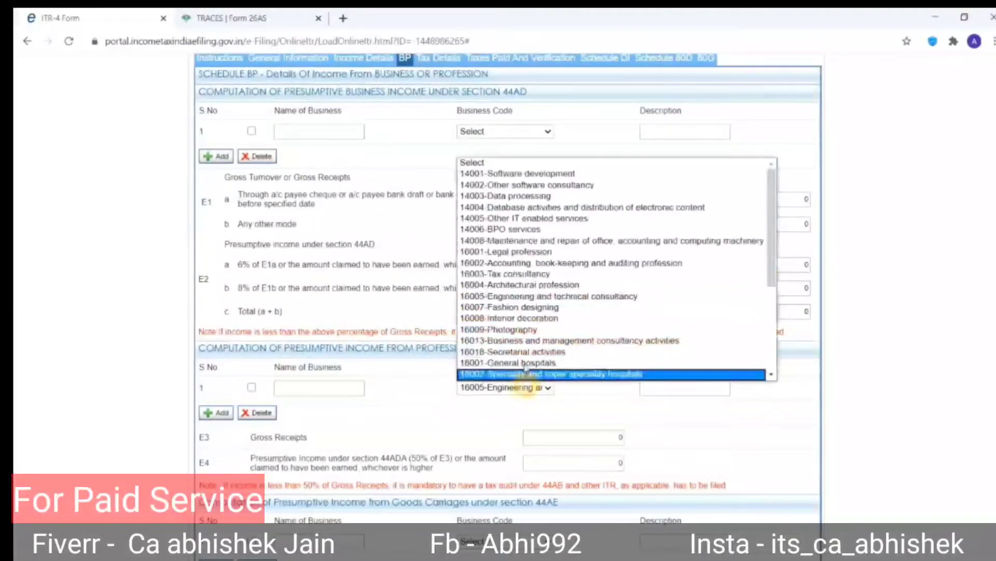
left_click(554, 211)
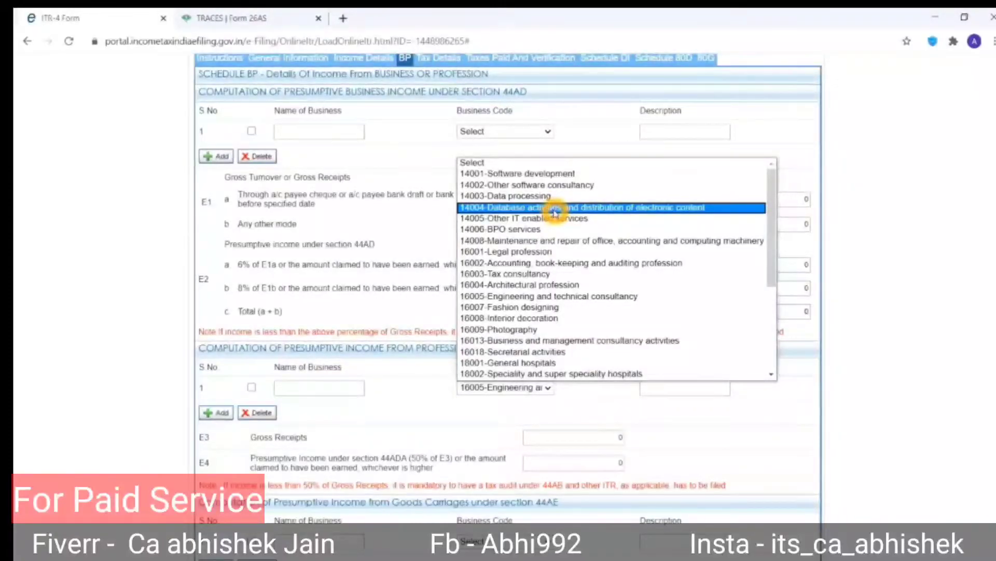
left_click(543, 296)
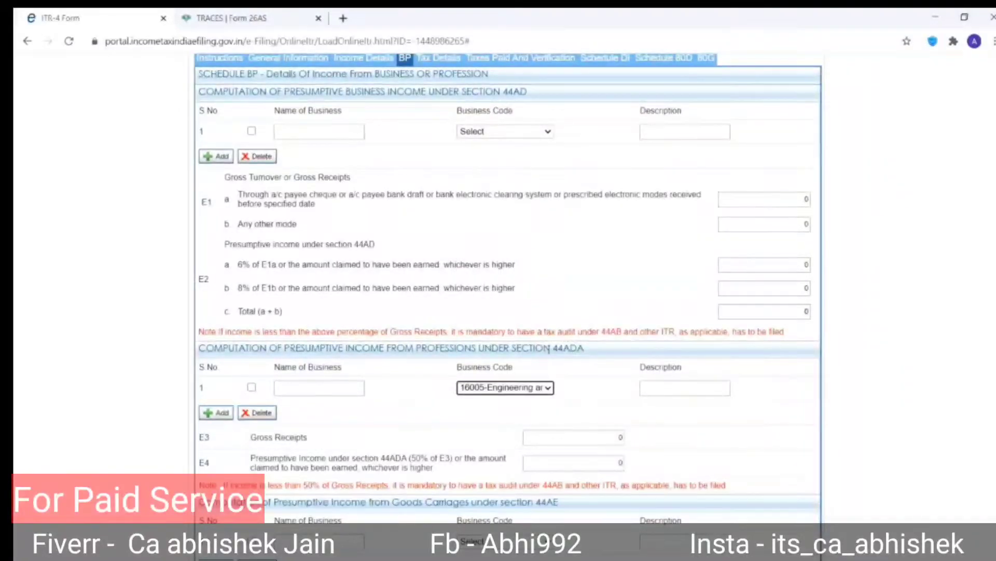
Enter 'blogger & freelancing' as the 44ADA business description.
left_click(668, 389)
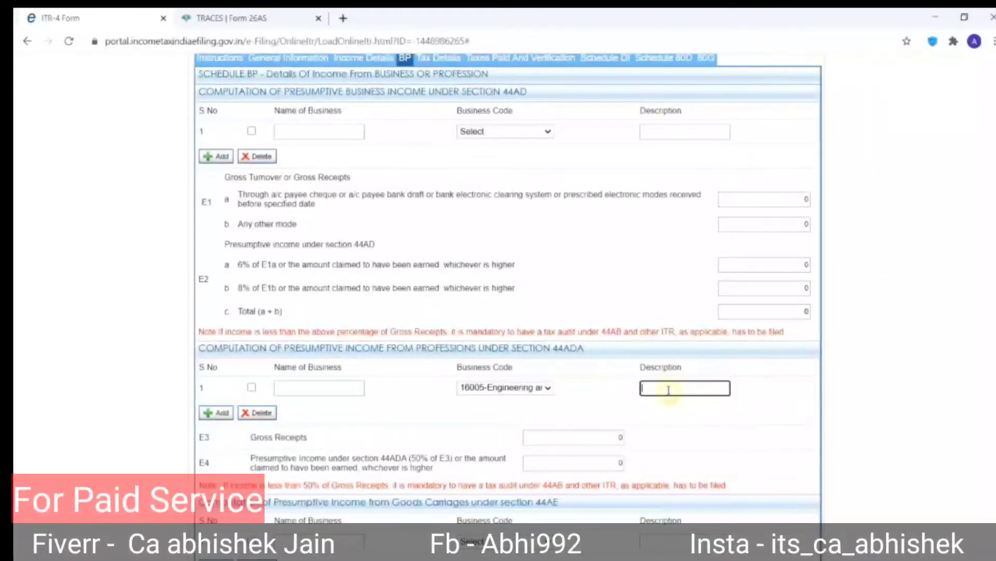
type("e")
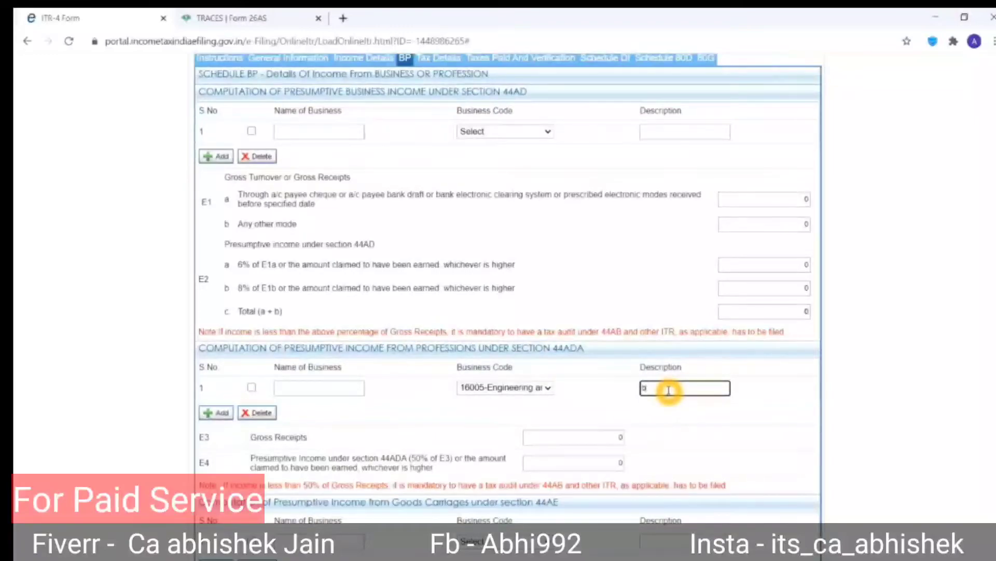
key("BackSpace")
key("BackSpace")
key("BackSpace")
key("BackSpace")
key("BackSpace")
key("BackSpace")
key("BackSpace")
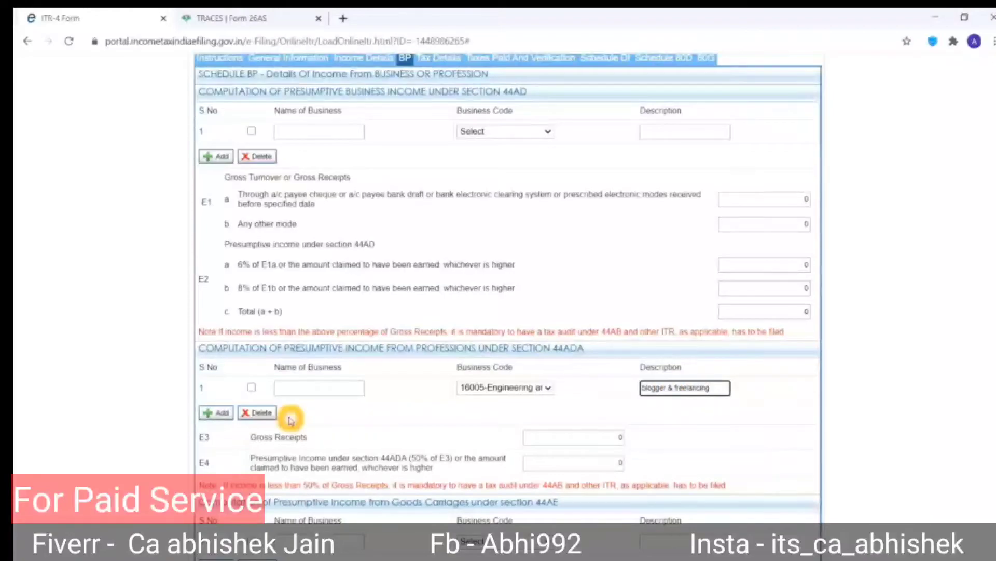
left_click(329, 393)
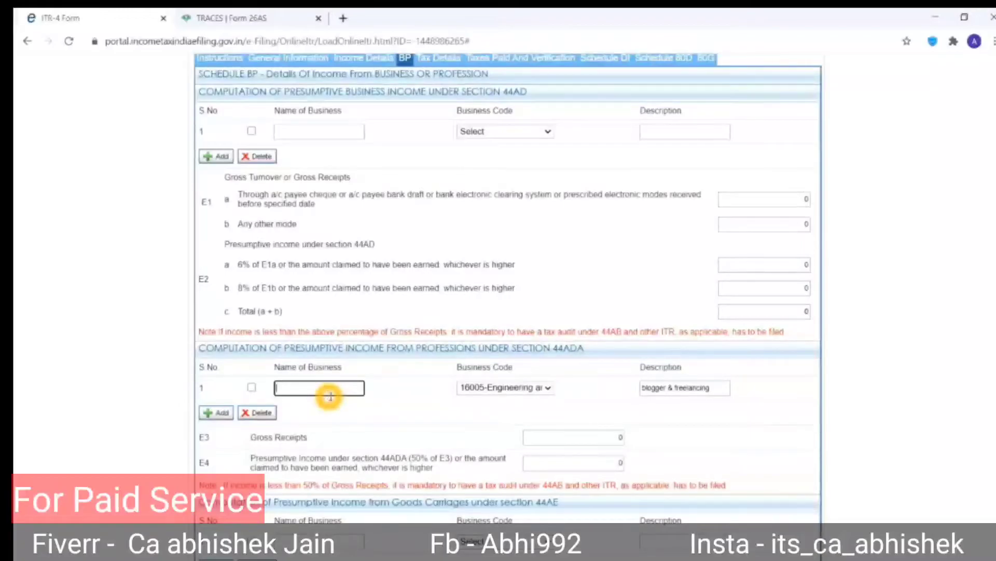
Enter 44ADA gross receipts of 960853, checked against the Statement.xlsx bank receipts total.
scroll(459, 447, "down", 2)
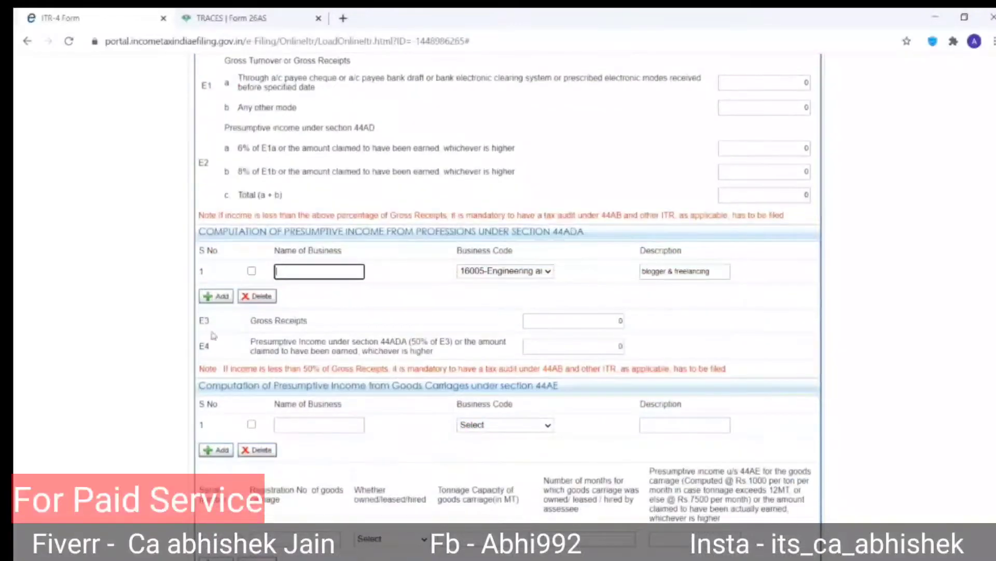
left_click(594, 320)
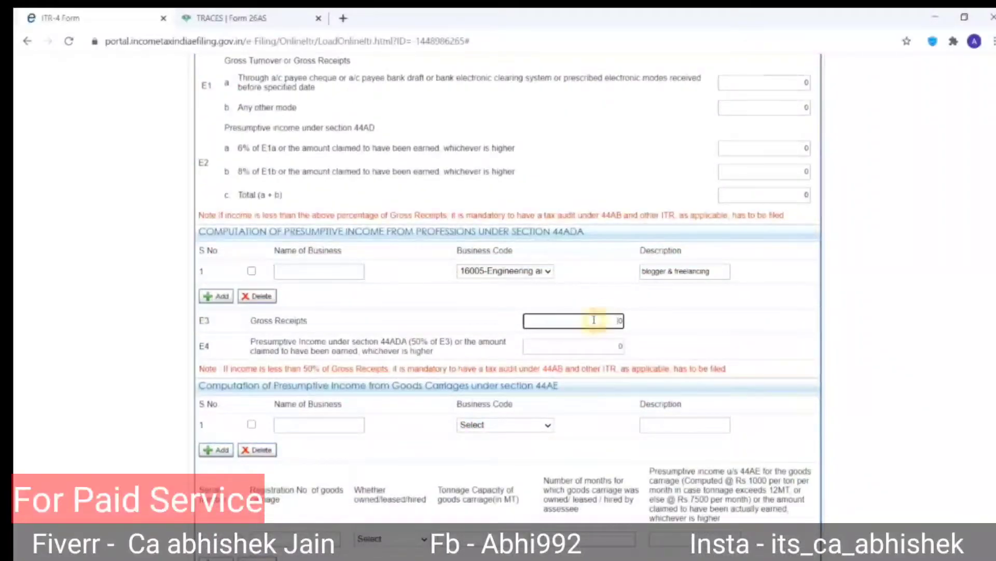
key("alt+Tab")
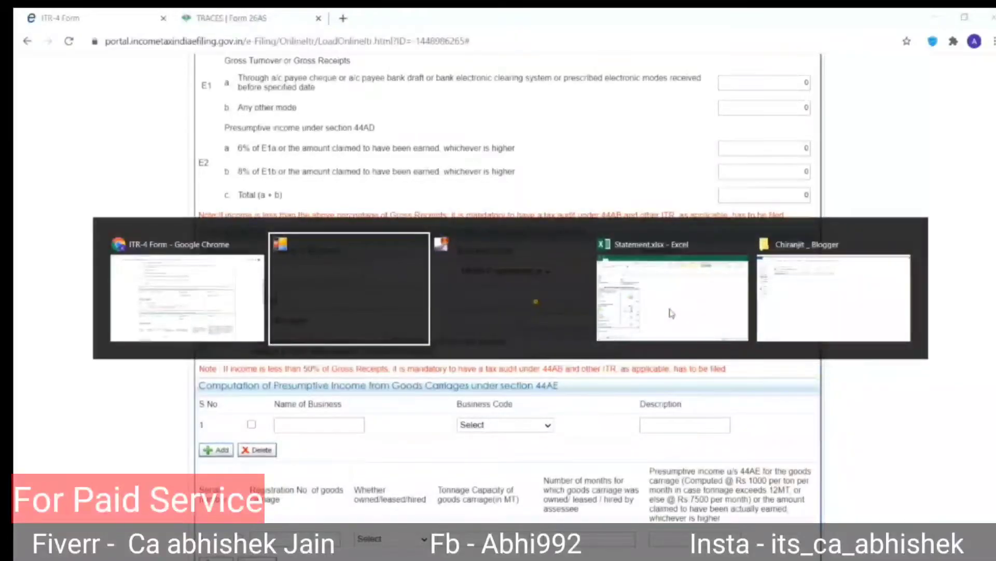
left_click(671, 313)
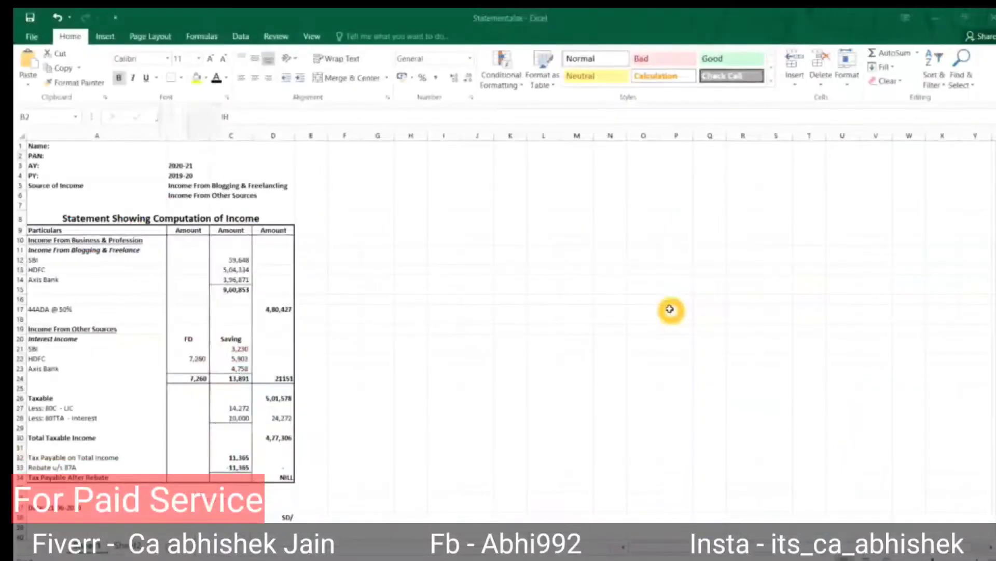
left_click(113, 219)
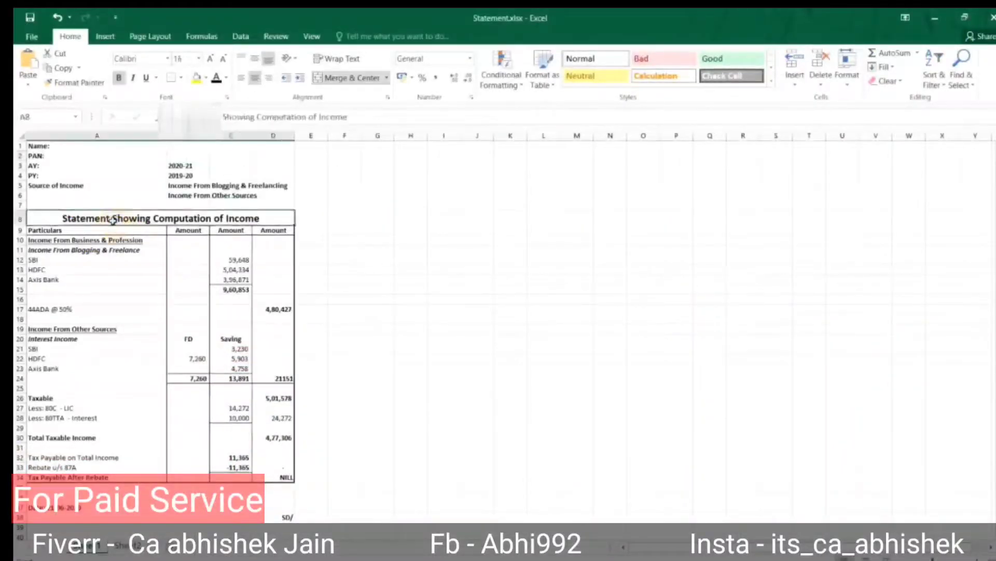
left_click(230, 290)
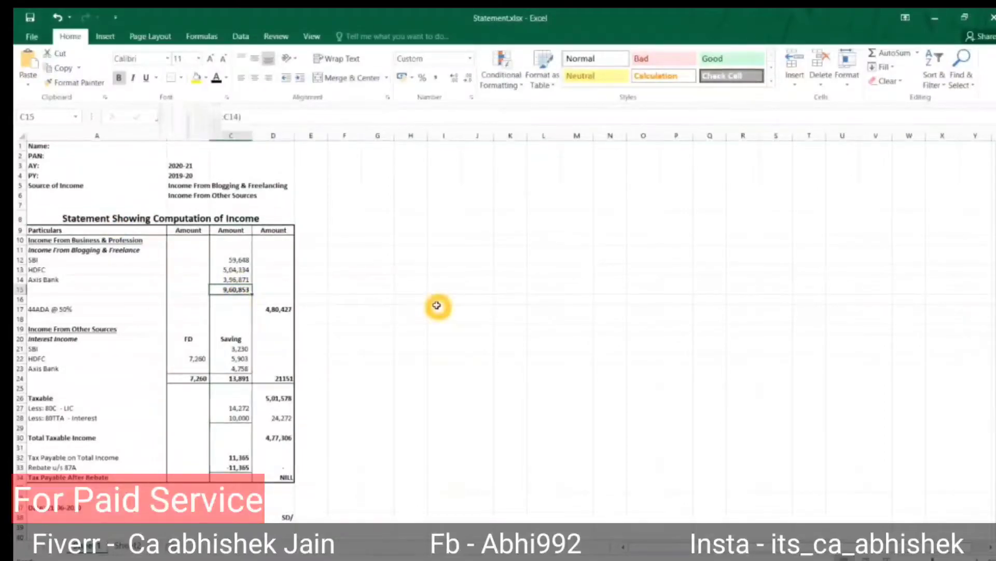
key("alt+Tab")
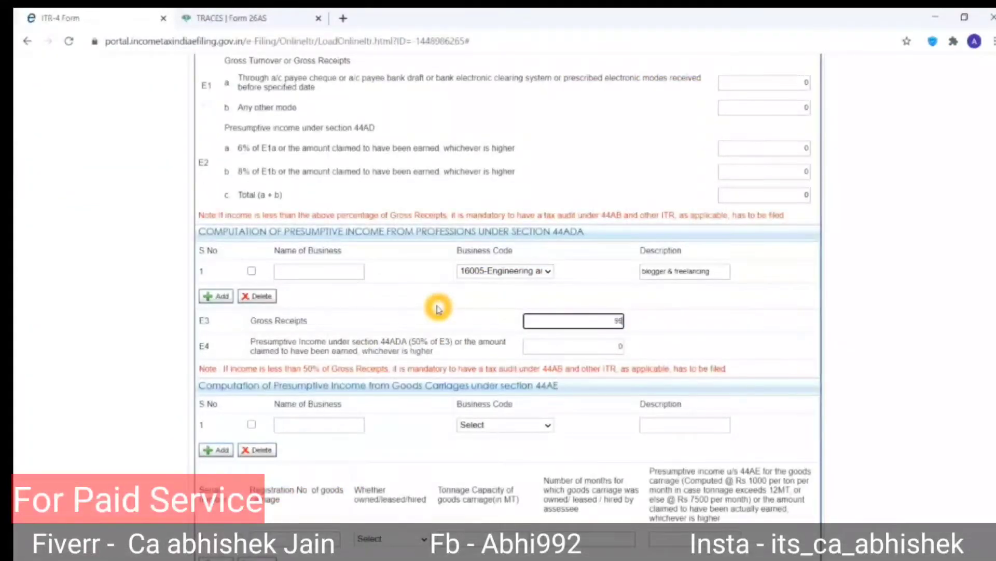
key("alt+Tab")
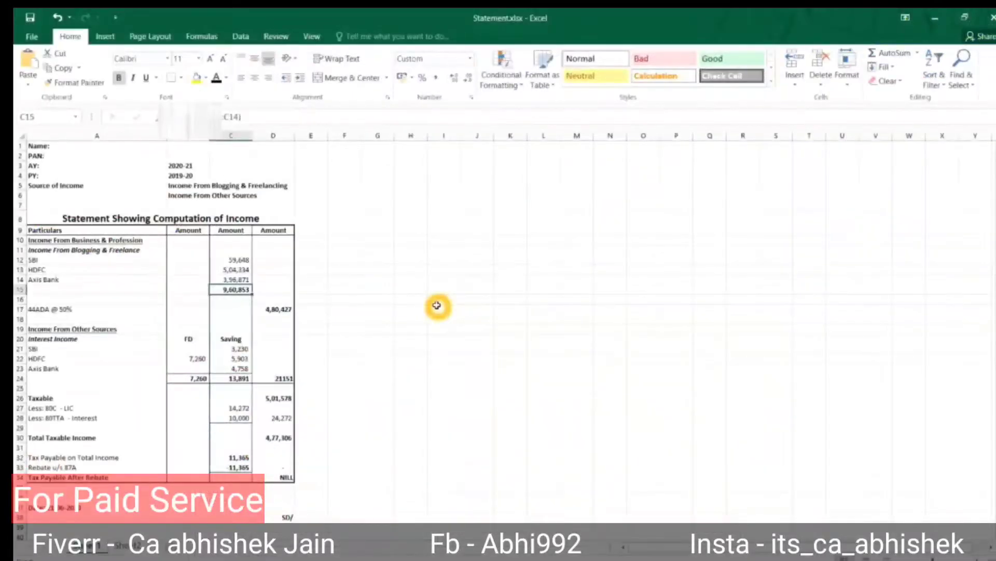
key("alt+Tab")
key("BackSpace")
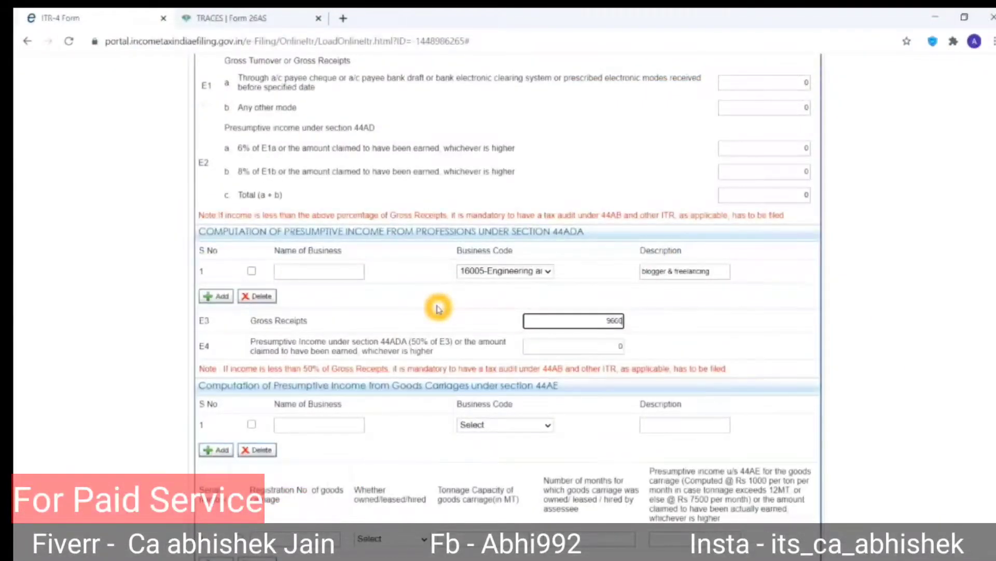
key("alt+Tab")
key("alt+Tab")
type("53")
key("Tab")
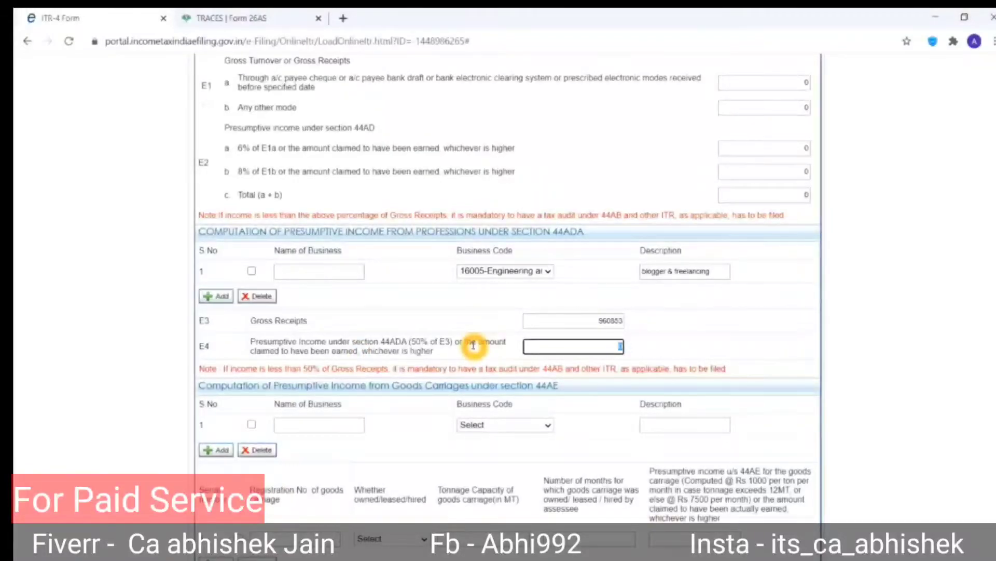
Enter presumptive income of 480427, matching the 44ADA at 50% figure in the statement.
left_click(596, 346)
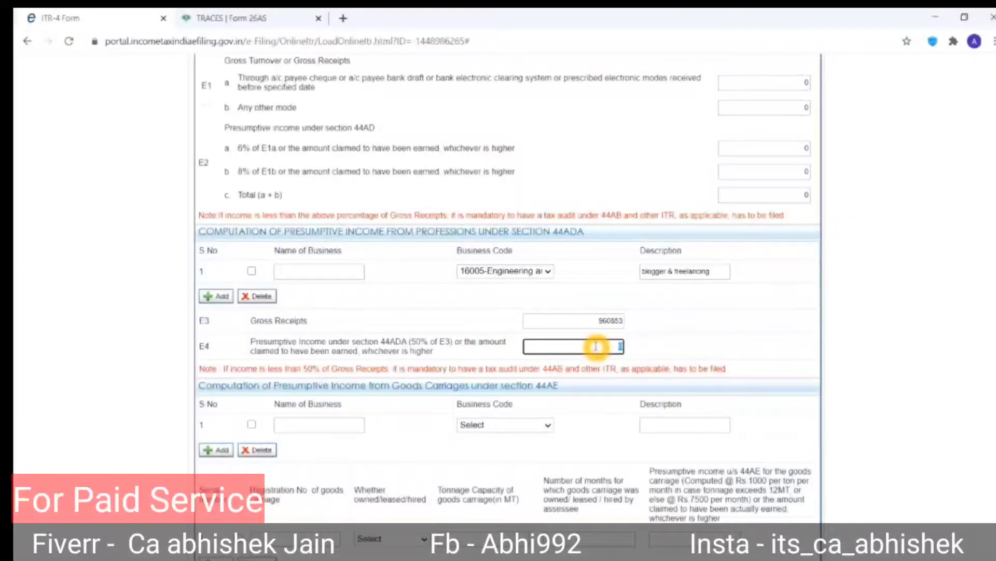
key("alt+Tab")
key("Down")
key("Down")
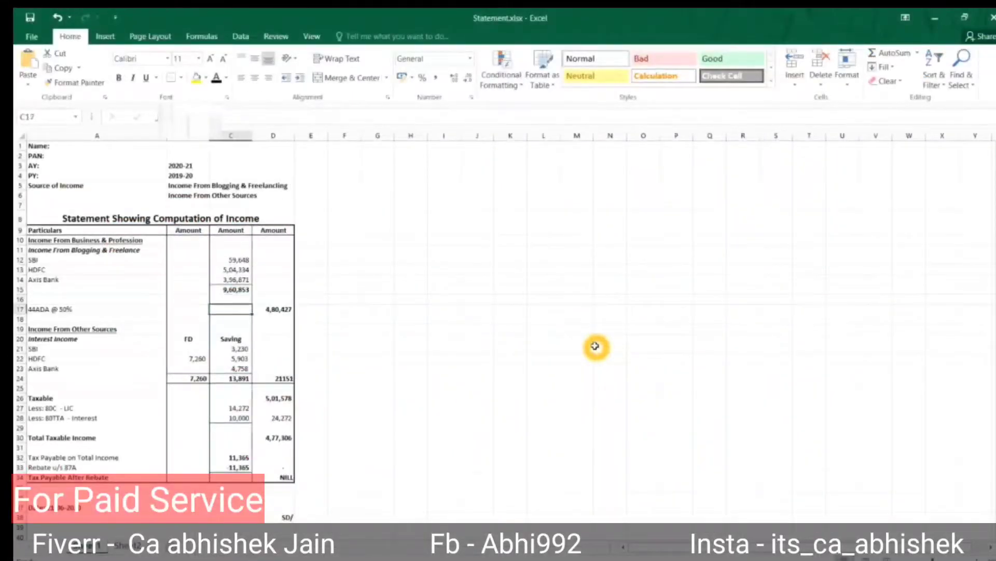
key("Right")
key("F2")
key("Escape")
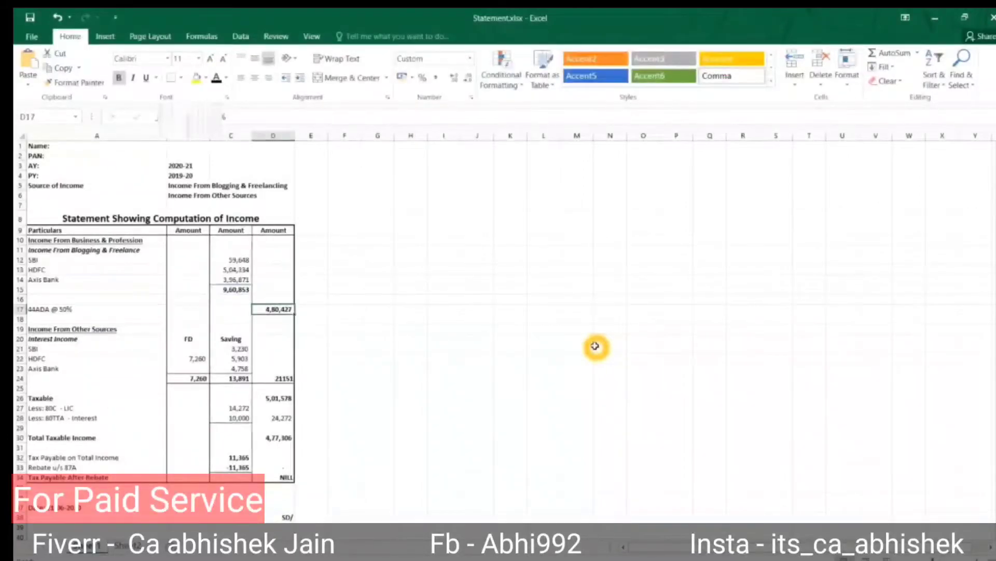
key("alt+Tab")
left_click(595, 346)
type("4")
key("Tab")
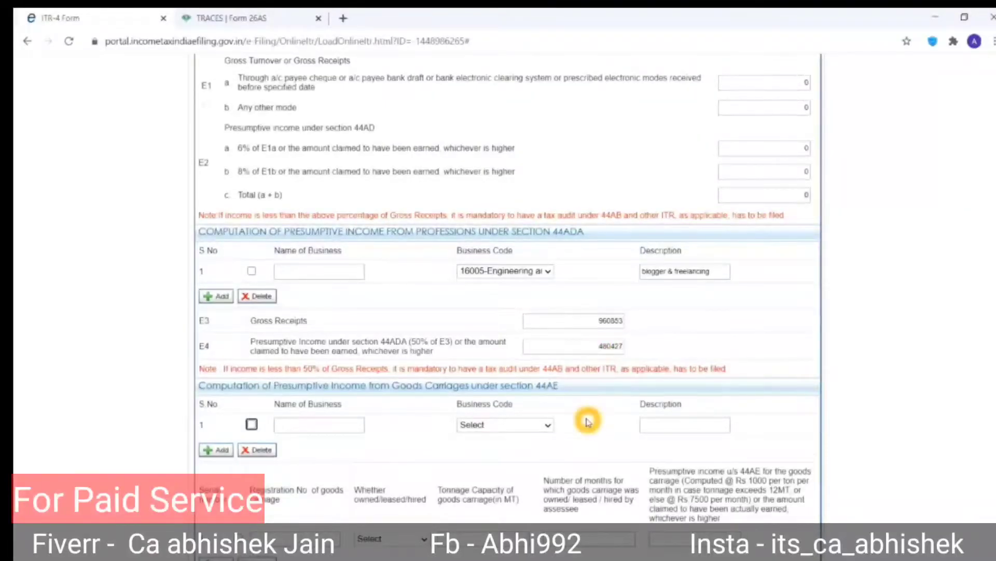
Scroll down to the Financial Particulars of the business.
scroll(587, 419, "down", 2)
scroll(587, 420, "down", 10)
scroll(587, 419, "up", 2)
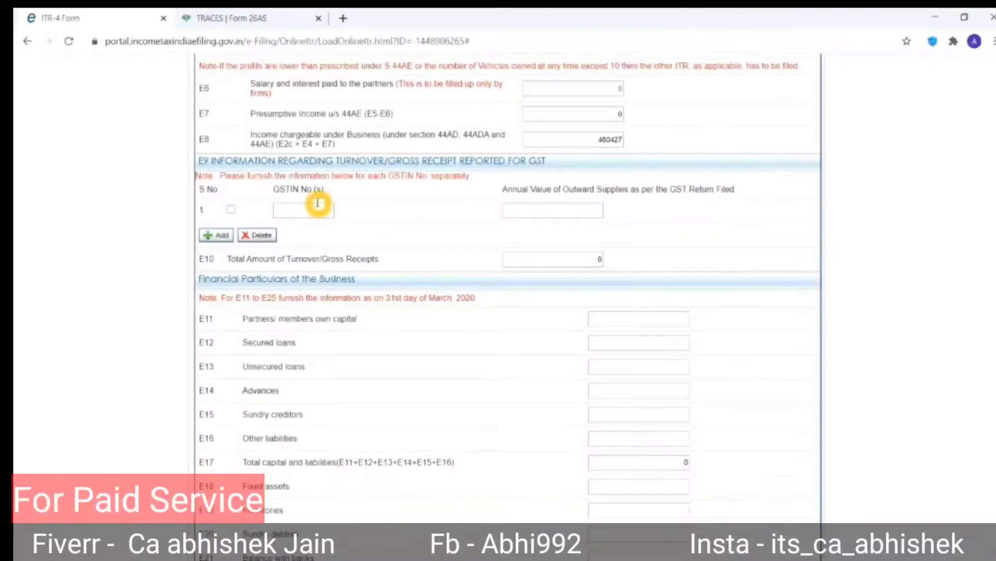
left_click(387, 328)
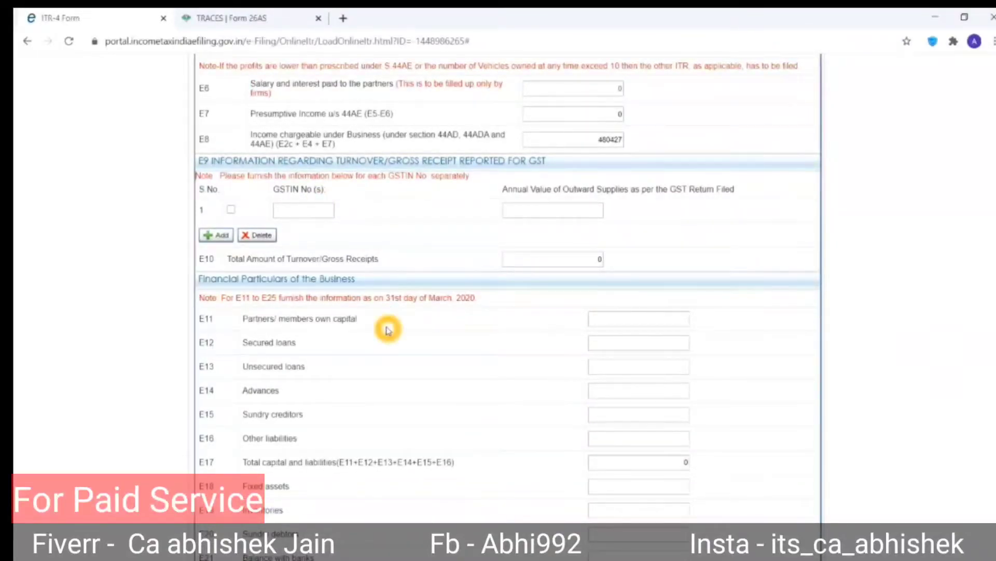
scroll(387, 327, "down", 3)
left_click(222, 118)
left_click(325, 253)
left_click(275, 225)
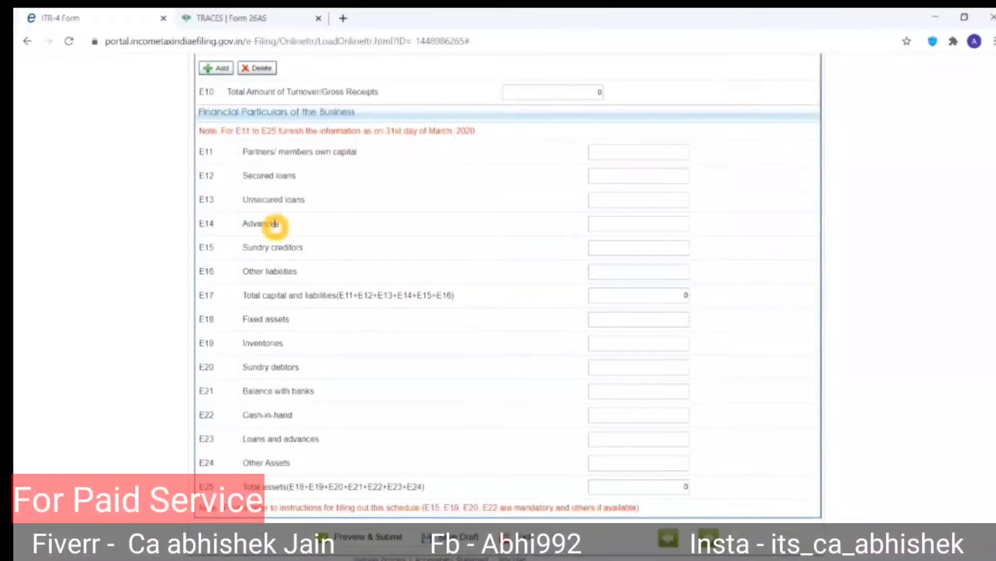
left_click(293, 213)
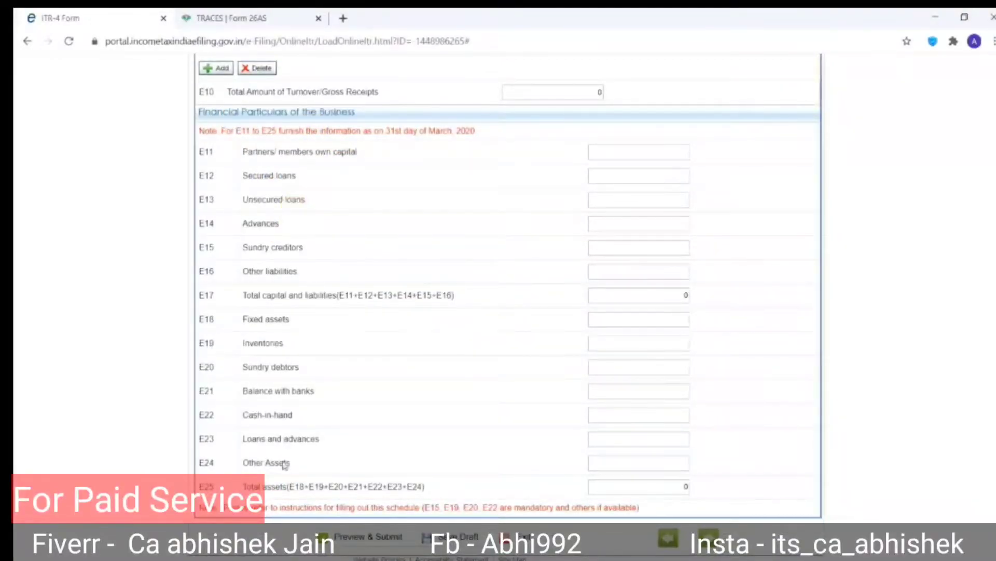
left_click(308, 509)
Enter 0 for sundry creditors, inventories and sundry debtors, and 21500 cash-in-hand.
left_click(637, 247)
key("Tab")
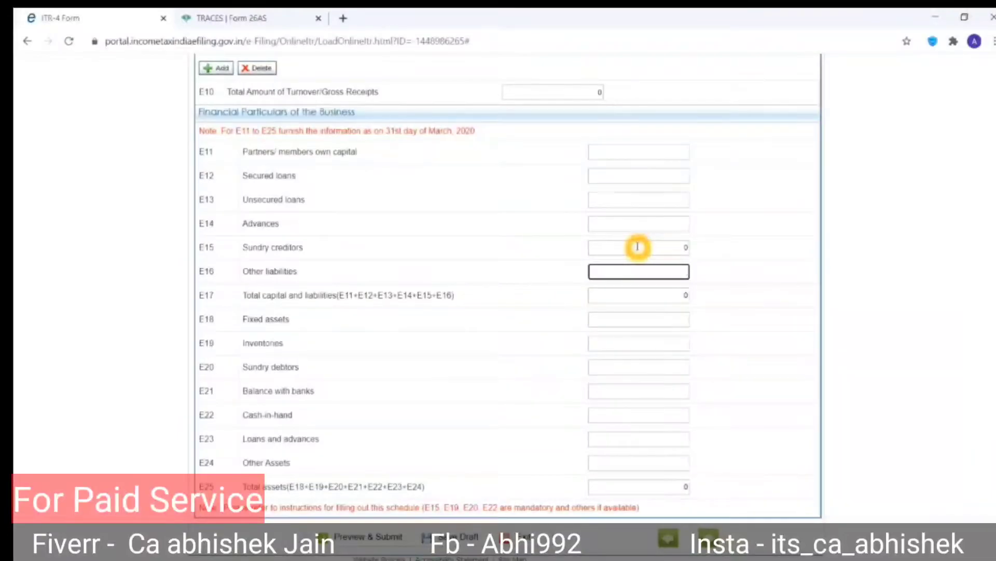
key("Tab")
key("Tab")
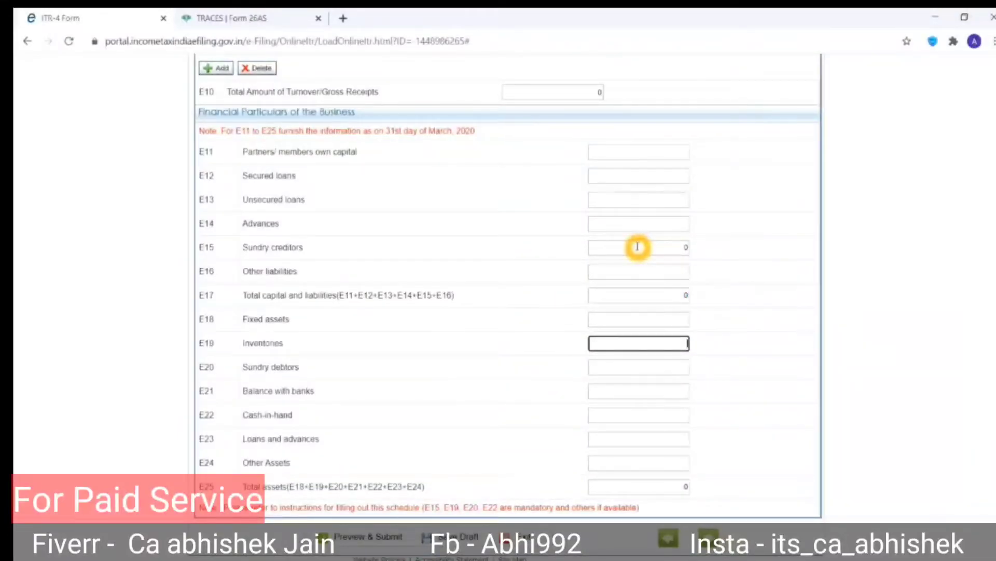
key("Tab")
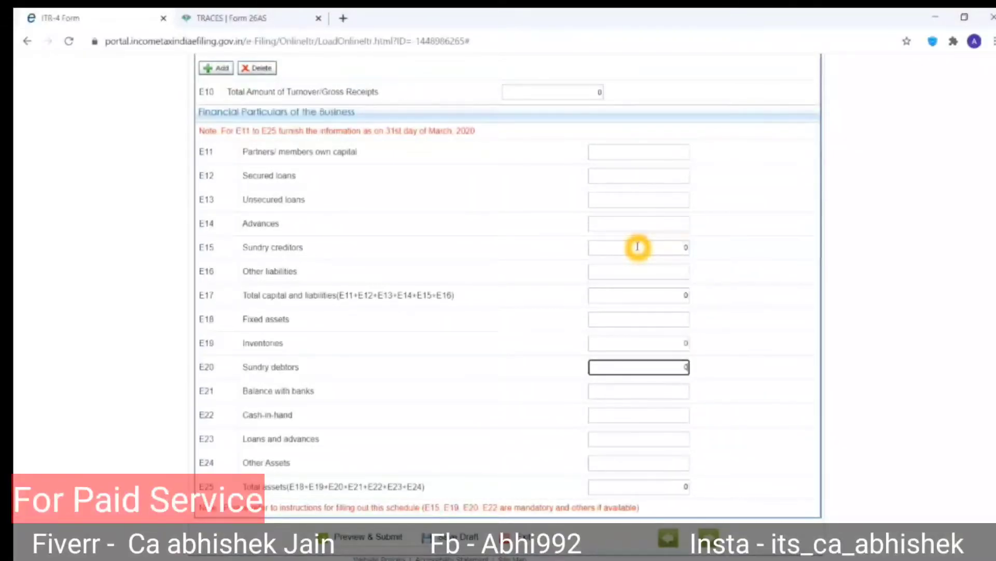
key("Tab")
key("Tab")
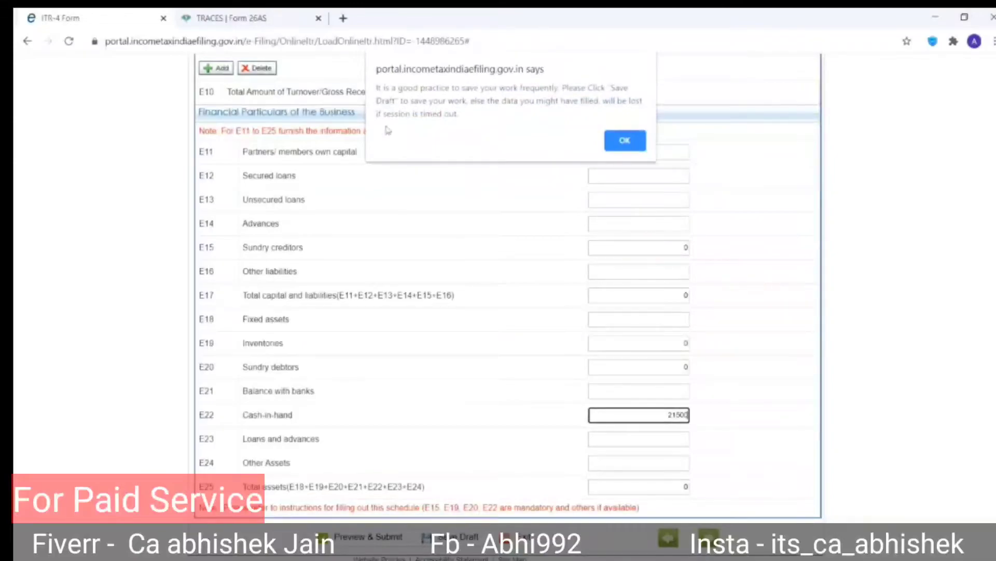
left_click(626, 141)
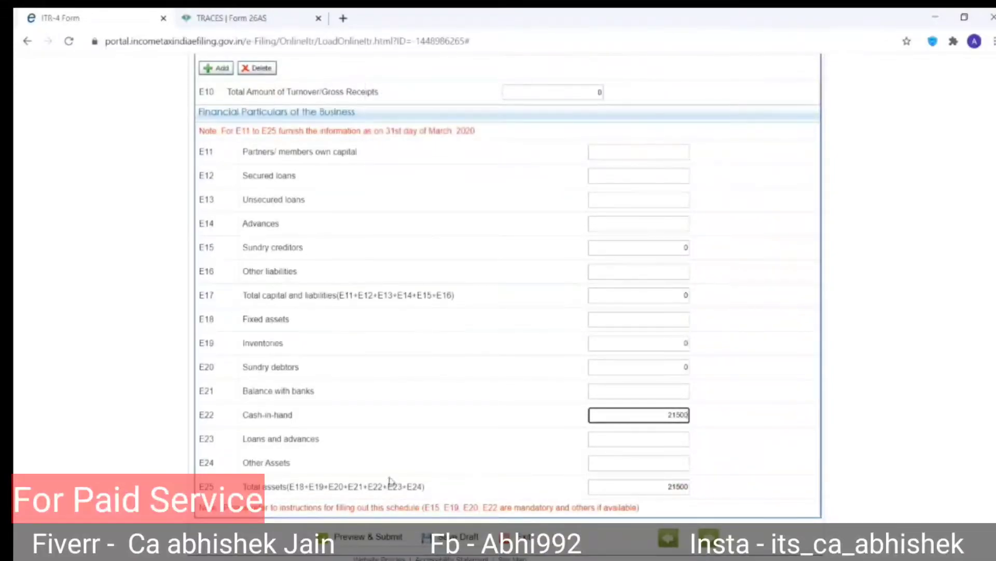
left_click(363, 414)
left_click(571, 401)
left_click(674, 386)
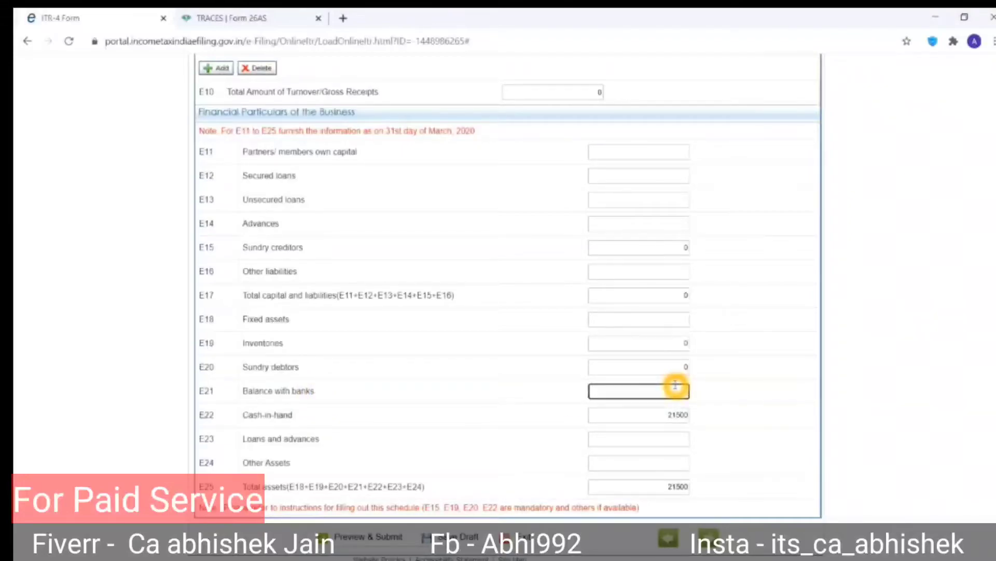
Copy the first bank statement's closing balance 221509.72 into the Statement workbook.
key("alt+Tab")
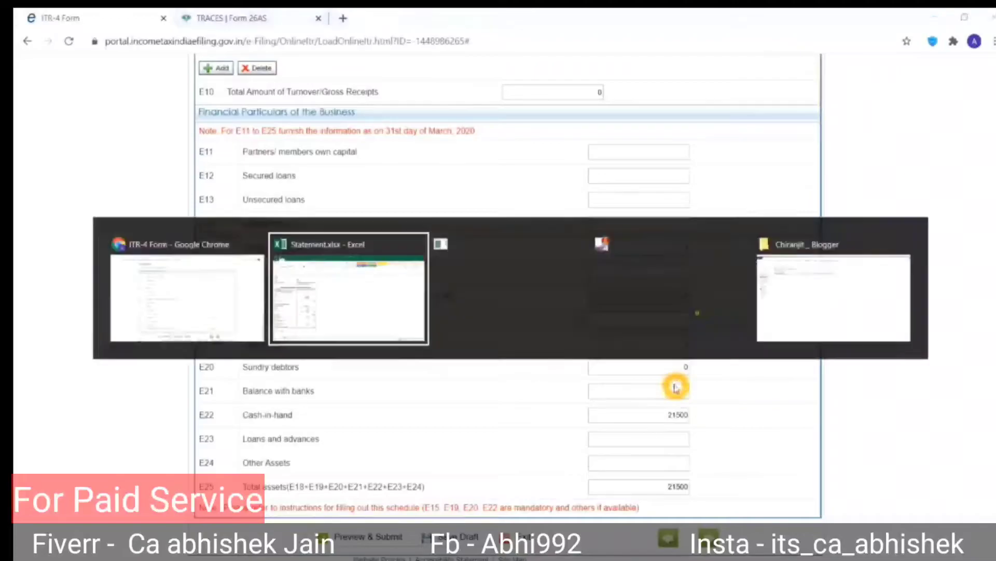
key("alt+Tab")
key("alt+Tab")
key("alt+Tab")
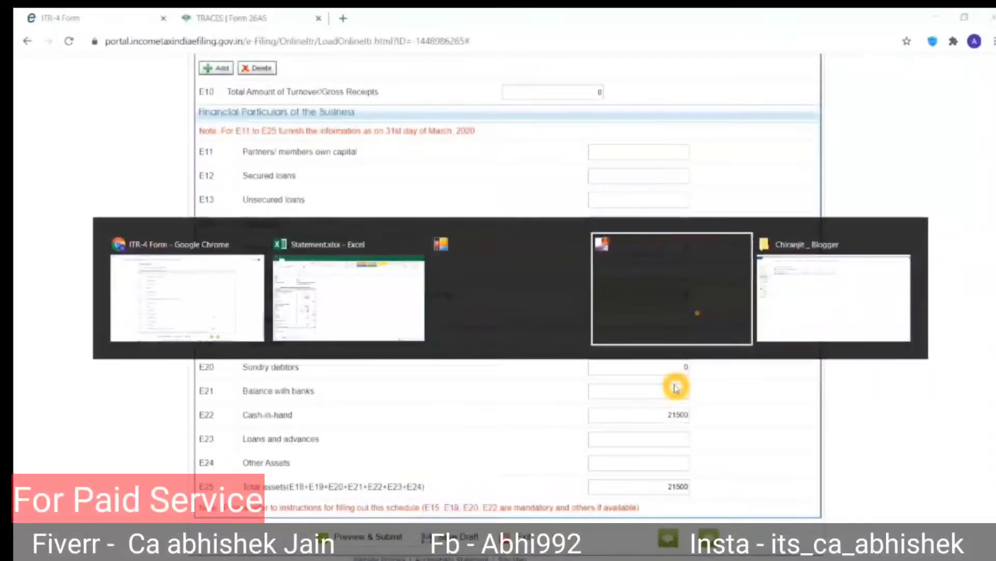
key("Up")
key("Up")
key("Up")
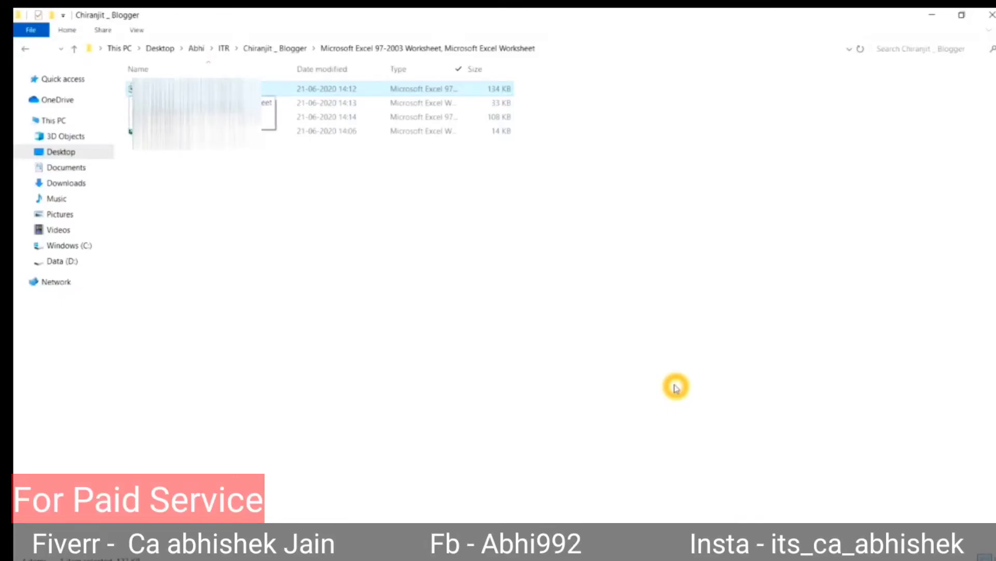
key("Return")
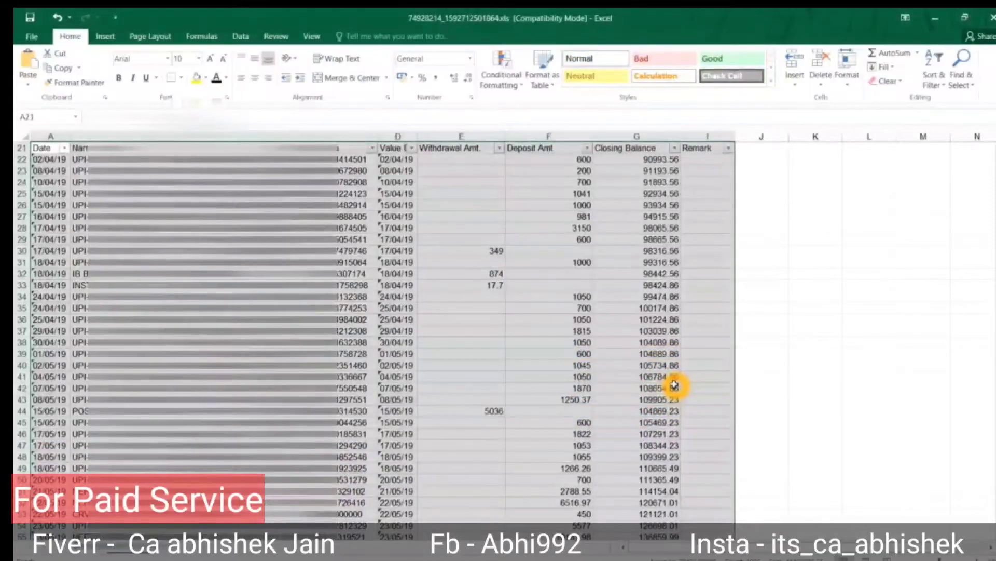
key("ctrl+Down")
key("Up")
key("Right")
key("Right")
key("Right")
key("Right")
key("Right")
key("Right")
key("Right")
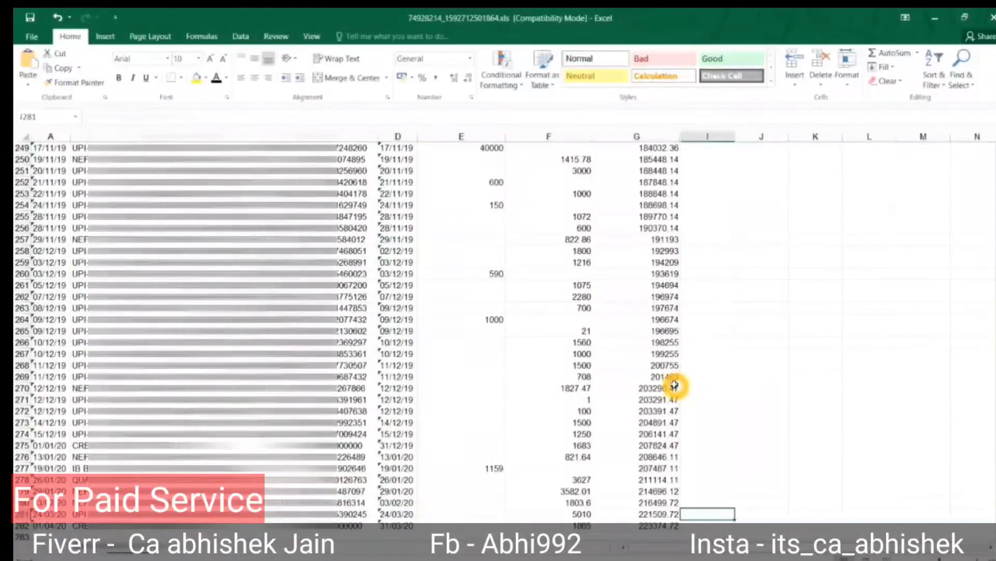
key("Right")
type("=")
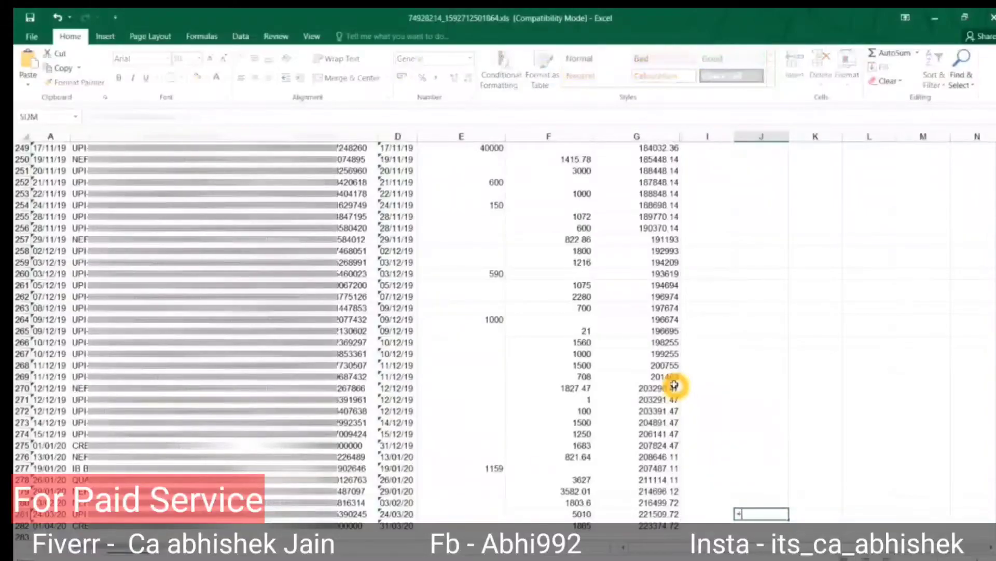
key("Escape")
key("Left")
key("Left")
key("Left")
key("ctrl+c")
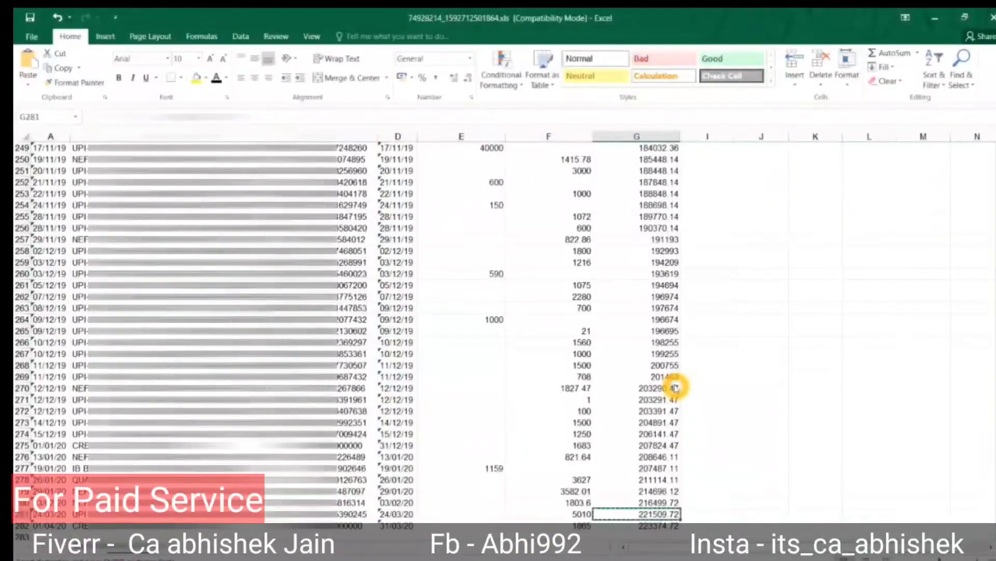
key("alt+Tab")
key("Right")
key("Right")
key("Right")
key("ctrl+v")
Paste the second statement's closing balance 91,647.28 below it, then close that workbook.
key("alt+Tab")
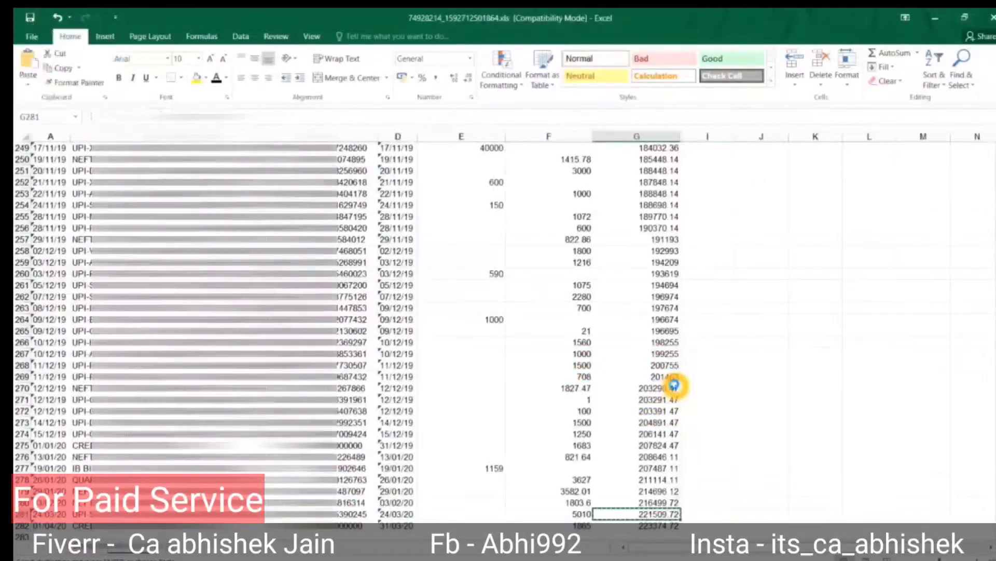
key("alt+Tab")
key("alt+Tab")
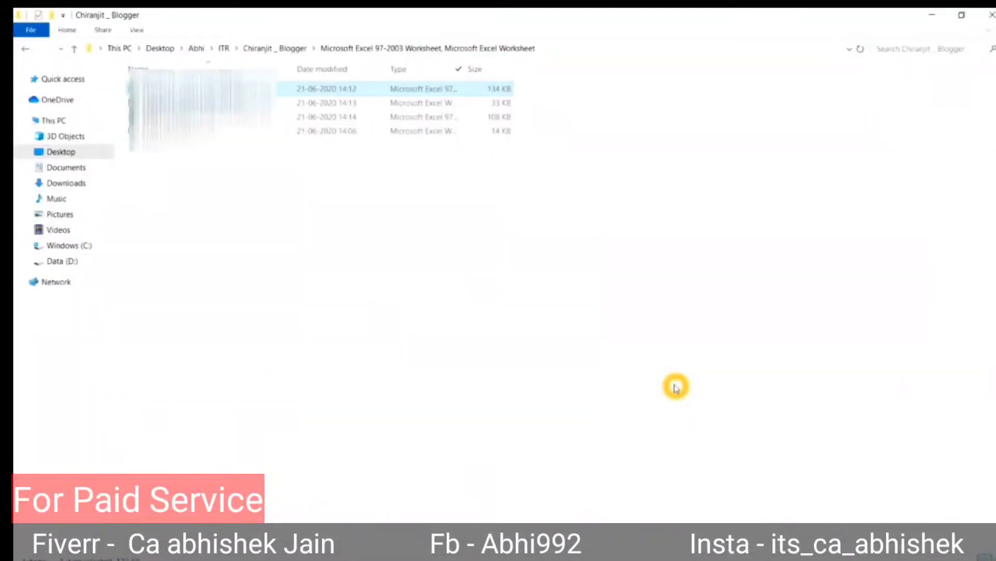
key("Down")
key("Return")
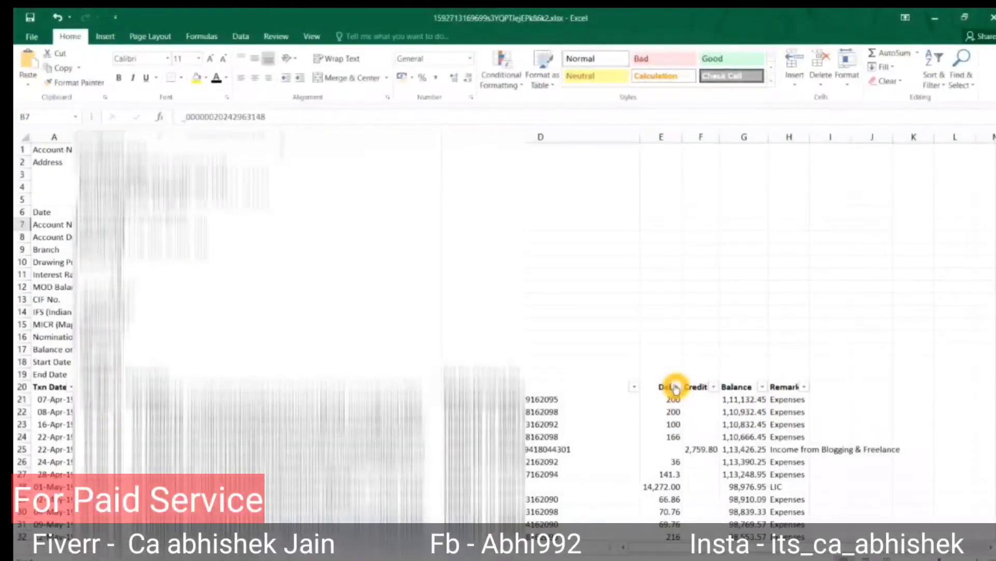
key("ctrl+Down")
key("ctrl+Up")
scroll(675, 385, "up", 2)
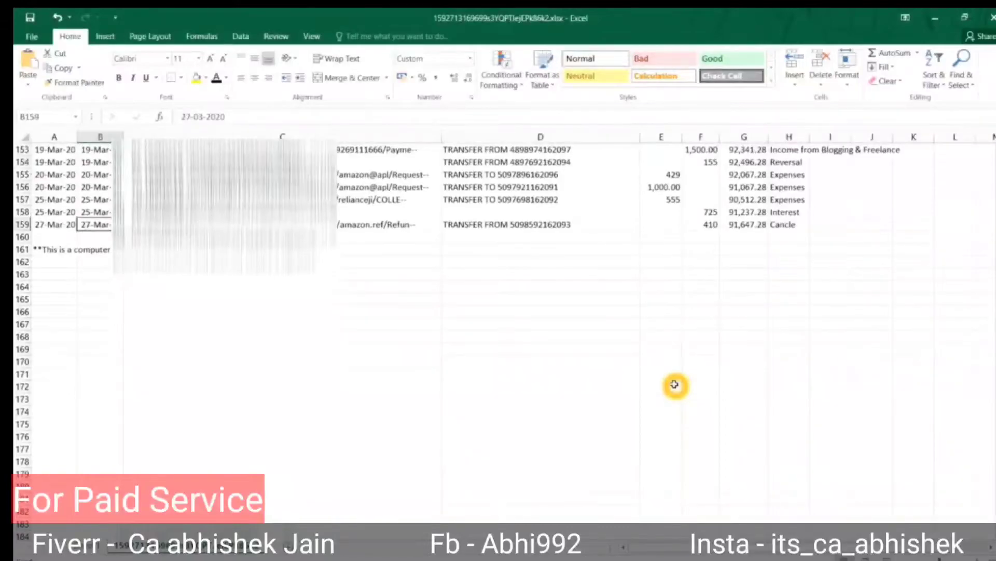
key("ctrl+Right")
key("ctrl+Right")
key("ctrl+Right")
key("Left")
key("alt+Tab")
key("Down")
key("ctrl+v")
key("alt+Tab")
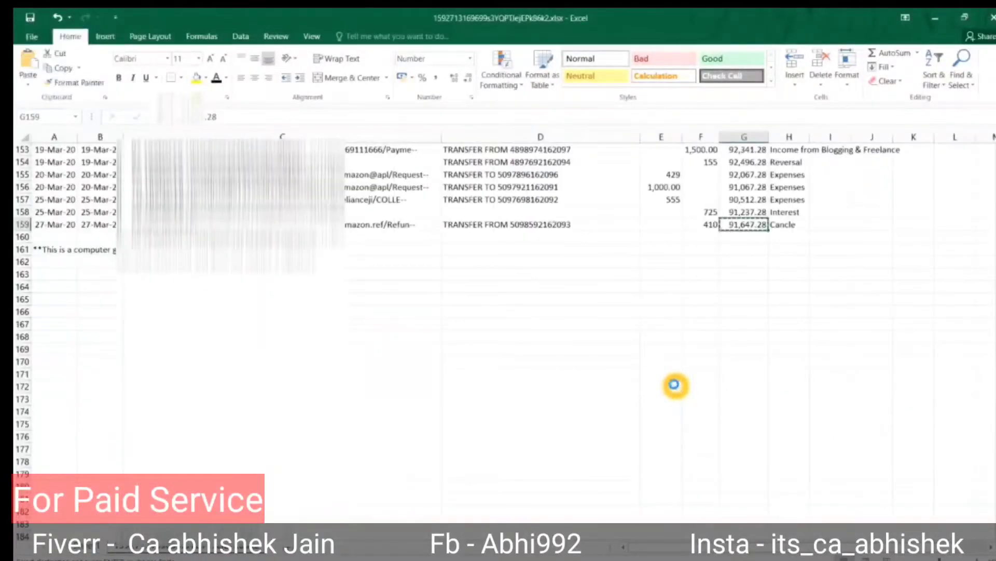
key("ctrl+w")
Paste the third closing balance 159255.03 into I19, stripping its leading blanks.
key("alt+Tab")
key("Down")
key("Return")
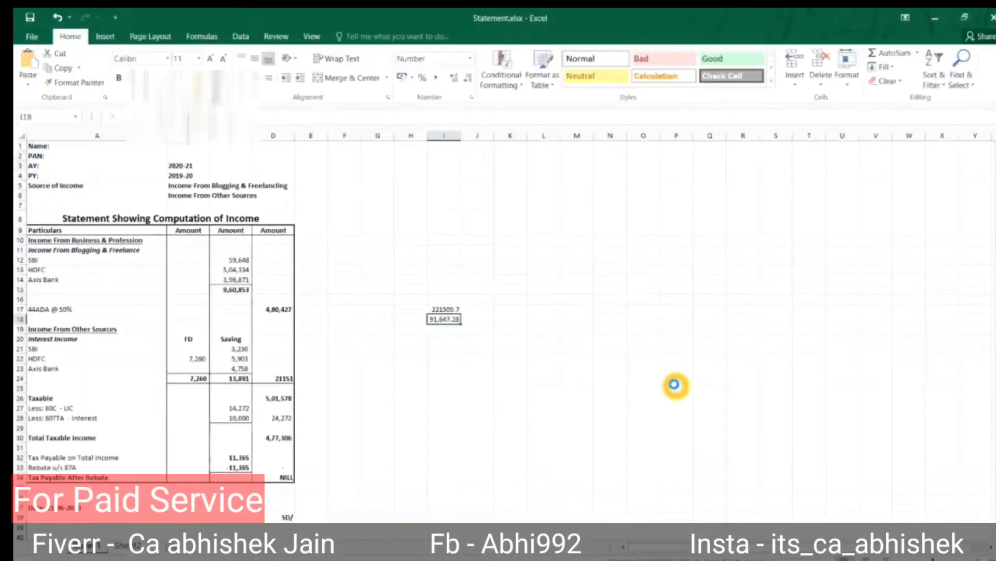
key("ctrl+End")
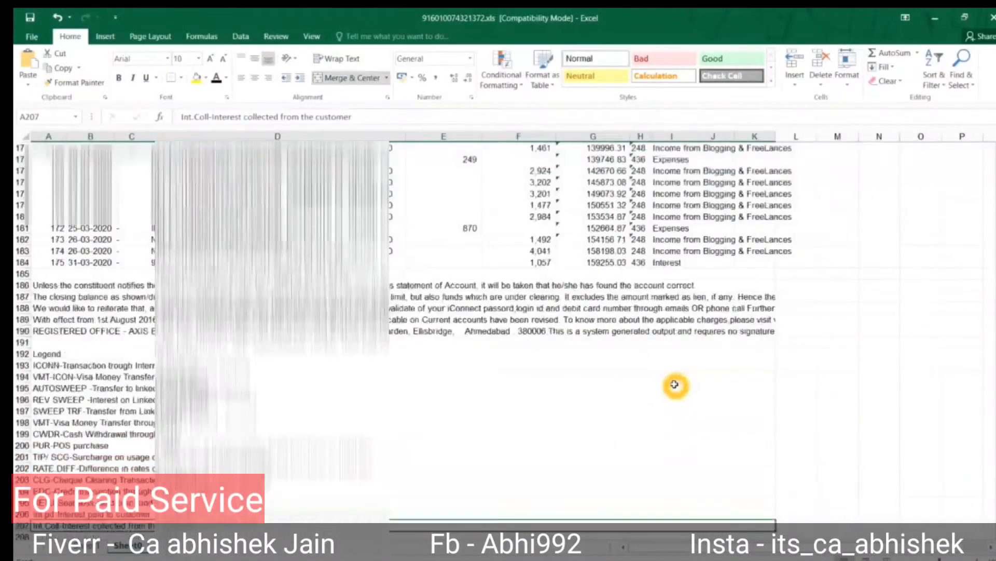
key("Right")
key("Right")
key("Up")
key("Up")
key("Up")
key("Up")
key("Up")
key("Up")
key("Up")
key("Up")
key("Up")
key("Up")
key("Up")
key("Up")
key("Up")
key("Up")
key("Up")
key("Up")
key("Up")
key("Left")
key("Left")
key("Up")
key("Up")
key("Up")
key("Up")
key("Up")
key("Up")
key("Left")
key("Left")
key("Left")
key("Left")
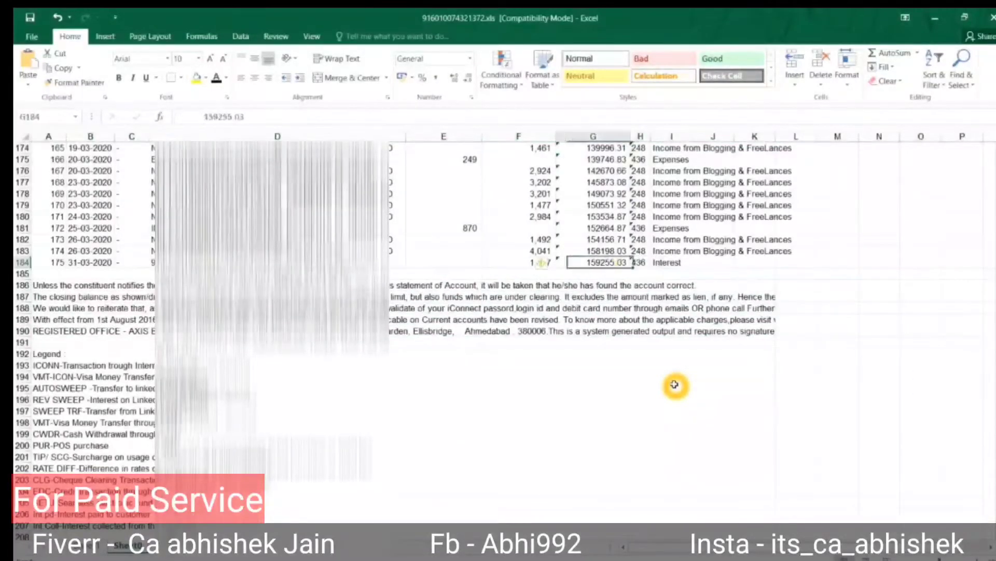
key("alt+Tab")
key("Down")
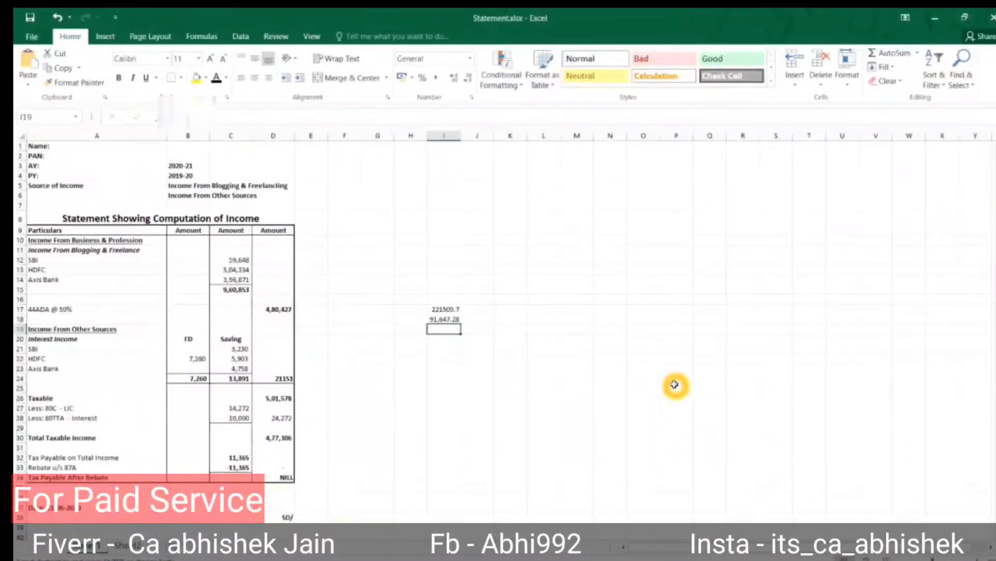
key("ctrl+v")
key("F2")
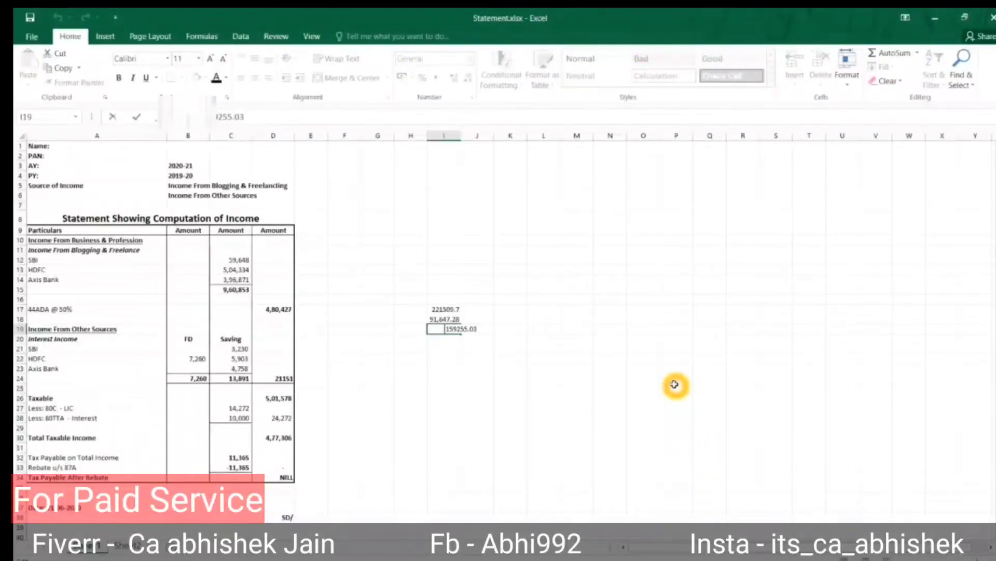
key("BackSpace")
key("Return")
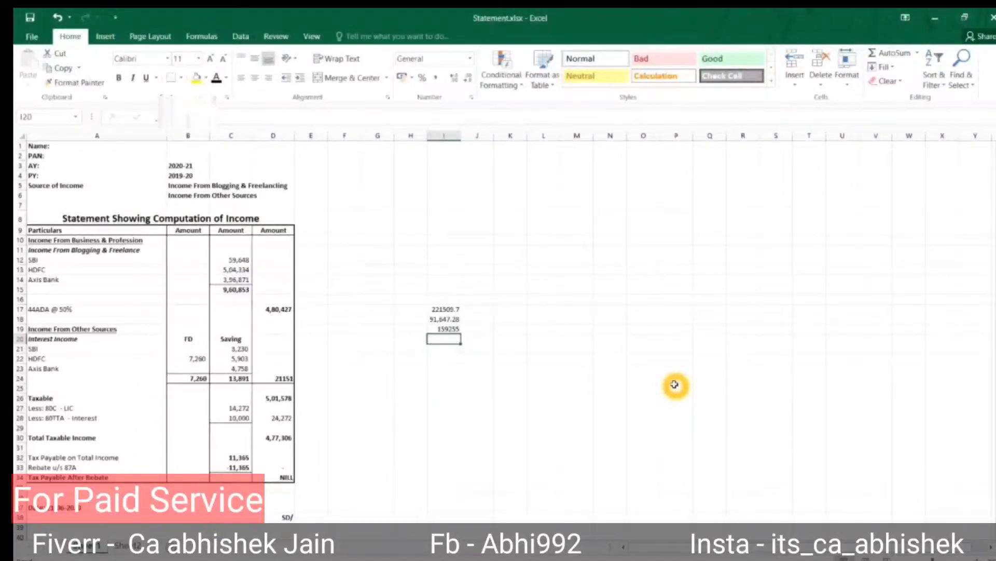
Sum the three balances in I20 to 472412 and copy the total.
key("alt+equal")
key("Return")
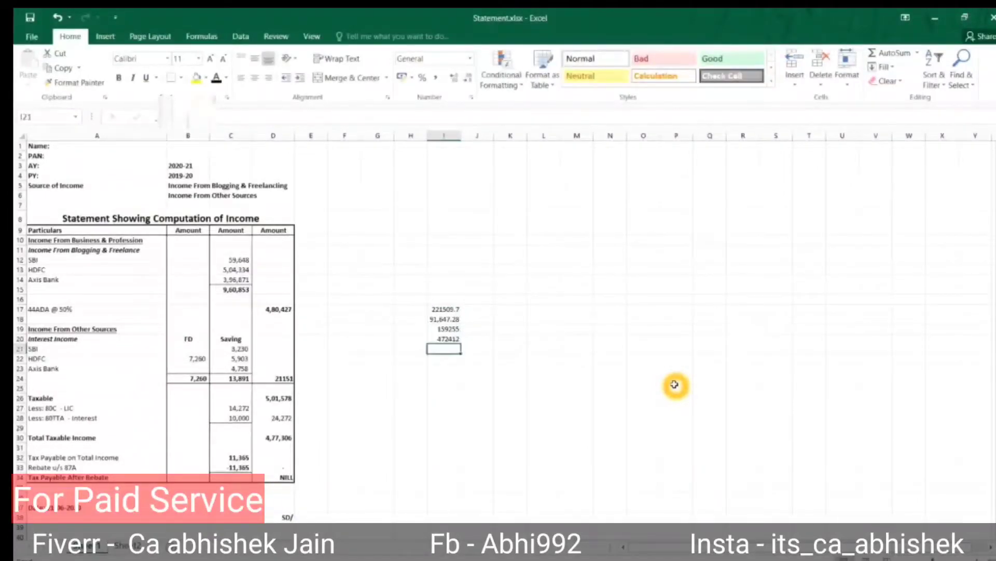
key("Up")
key("ctrl+c")
key("alt+Tab")
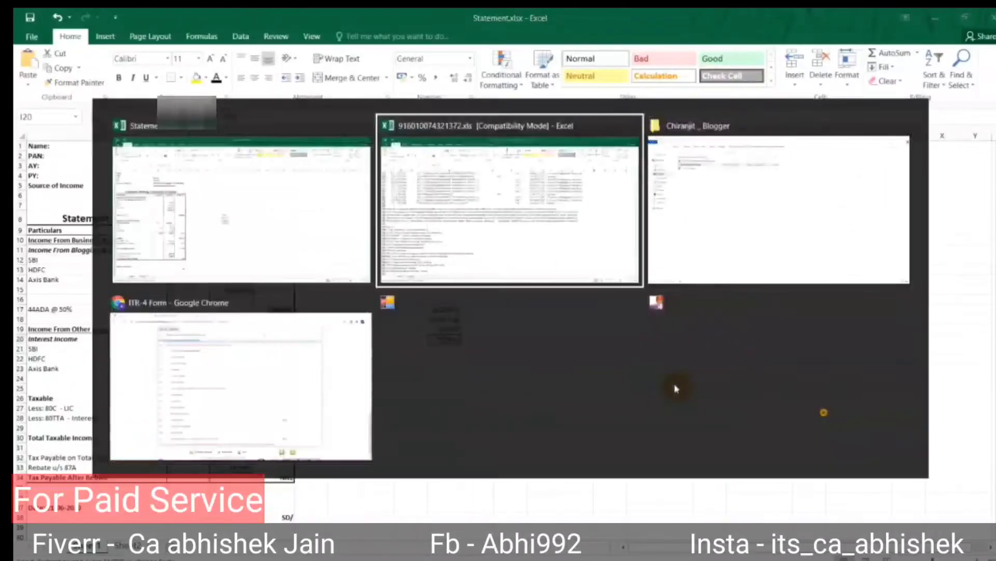
key("alt+Tab")
key("alt+Tab")
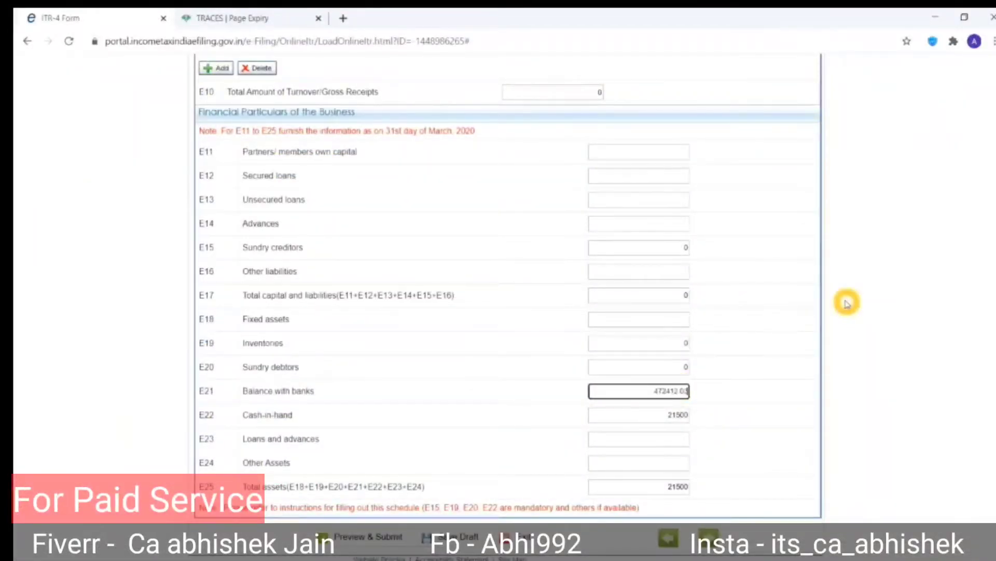
Enter 472412.03 as Balance with banks, put 0 in empty E11–E24 fields, and save the draft.
key("Tab")
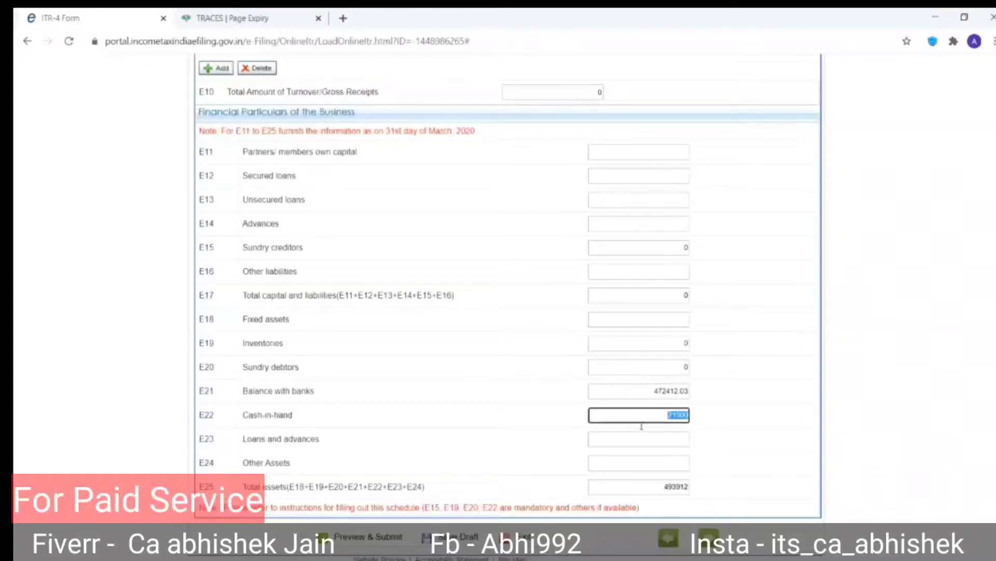
left_click(675, 439)
key("Tab")
key("Tab")
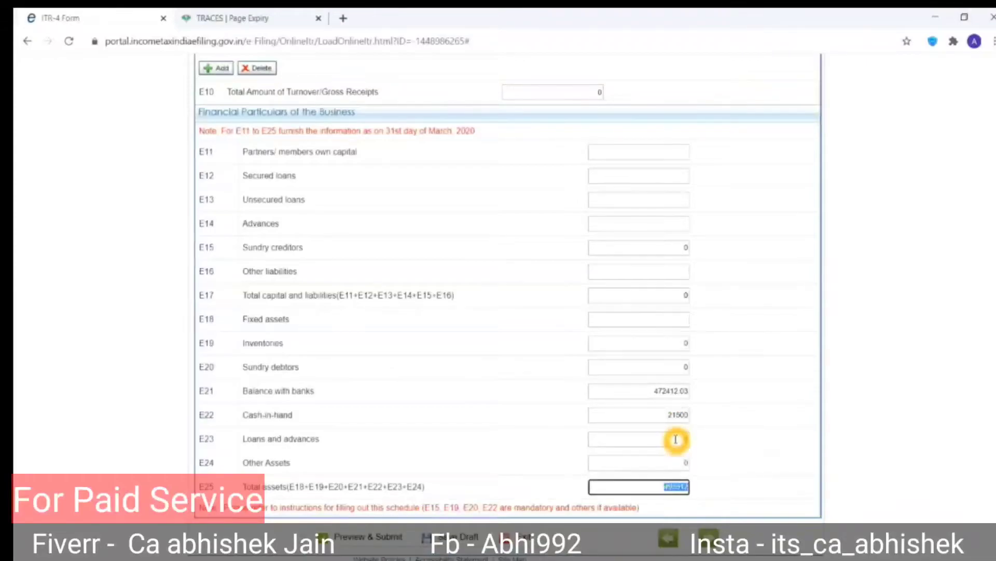
left_click(666, 152)
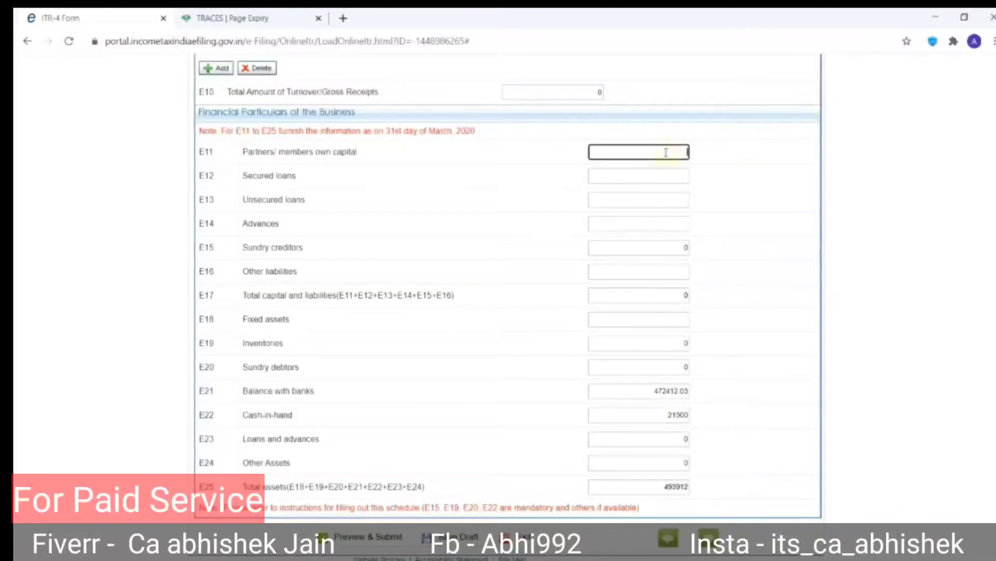
key("Tab")
key("Tab")
key("Tab")
key("Tab")
key("Tab")
key("Tab")
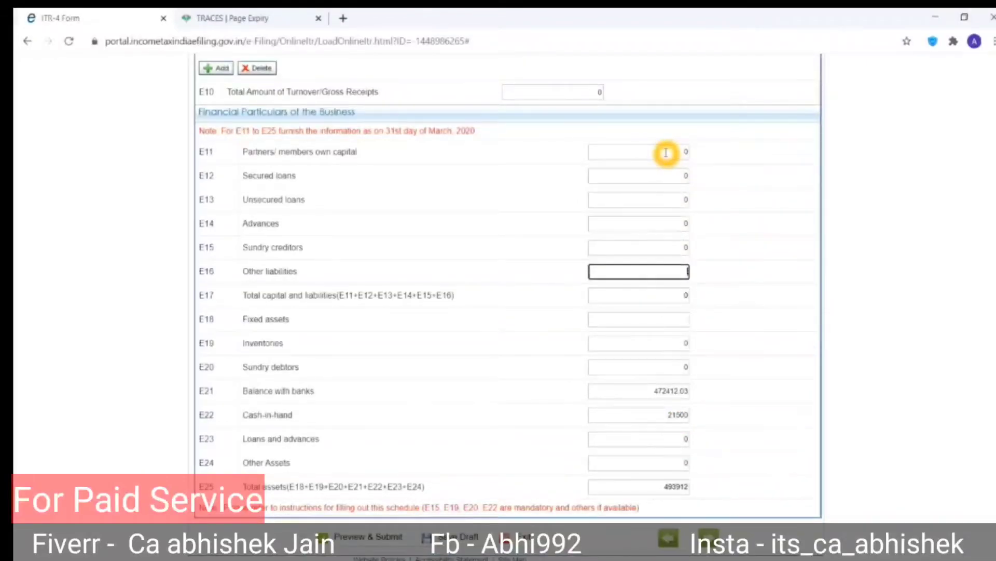
key("Tab")
key("shift+Tab")
key("shift+Tab")
key("Tab")
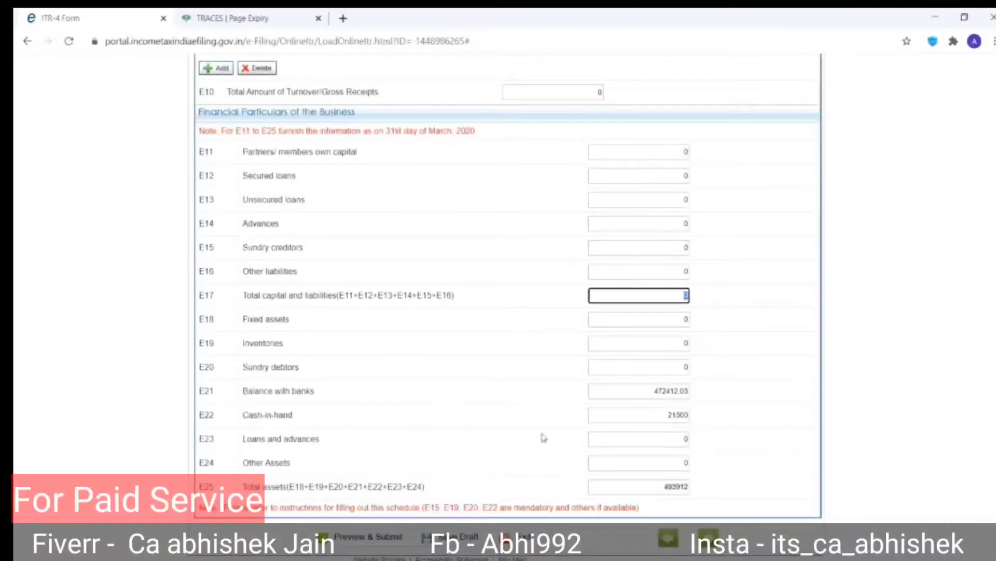
left_click(472, 533)
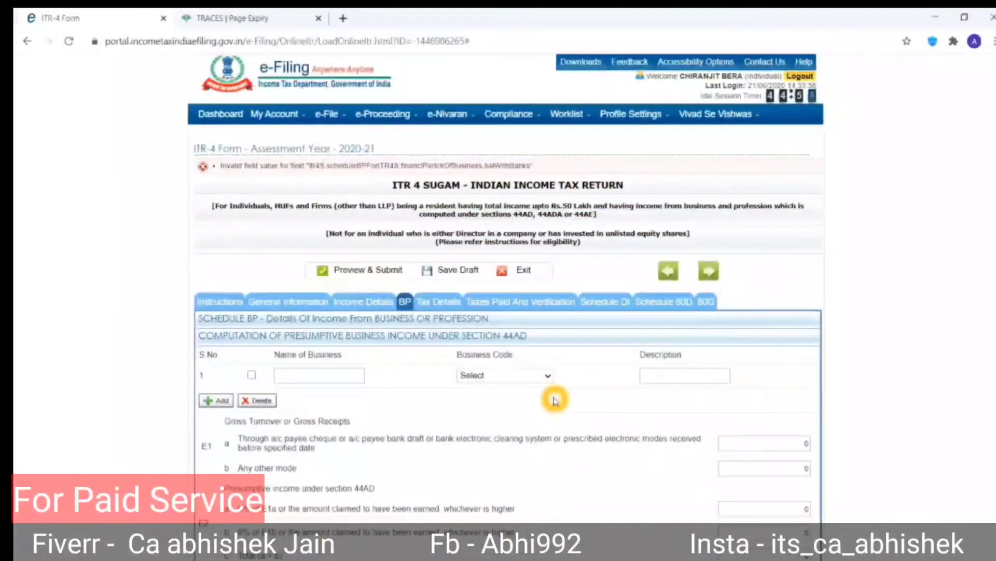
Open Income Details and check the 44ADA and other-sources figures in the Excel computation.
left_click(346, 302)
scroll(456, 376, "down", 5)
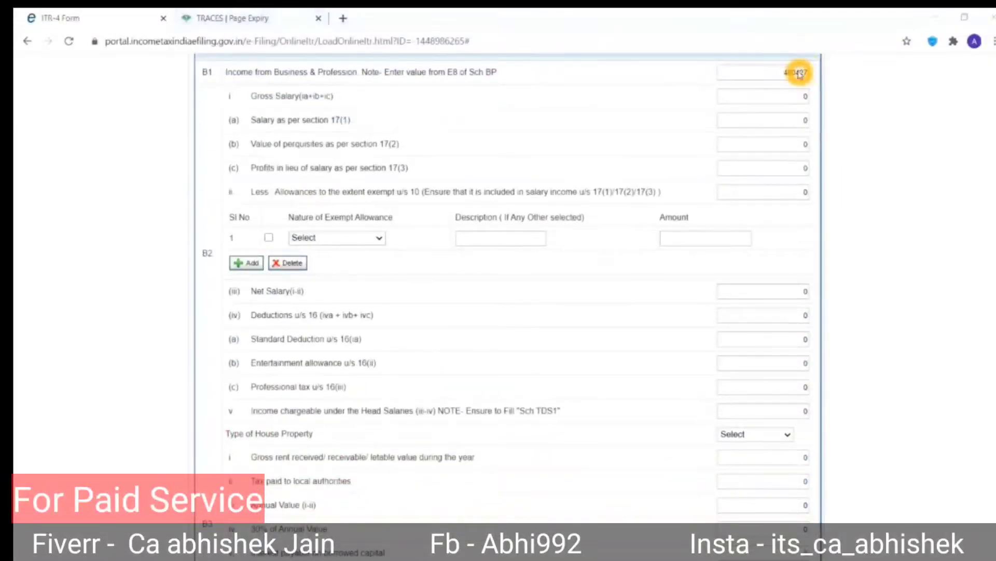
key("alt+Tab")
left_click(266, 307)
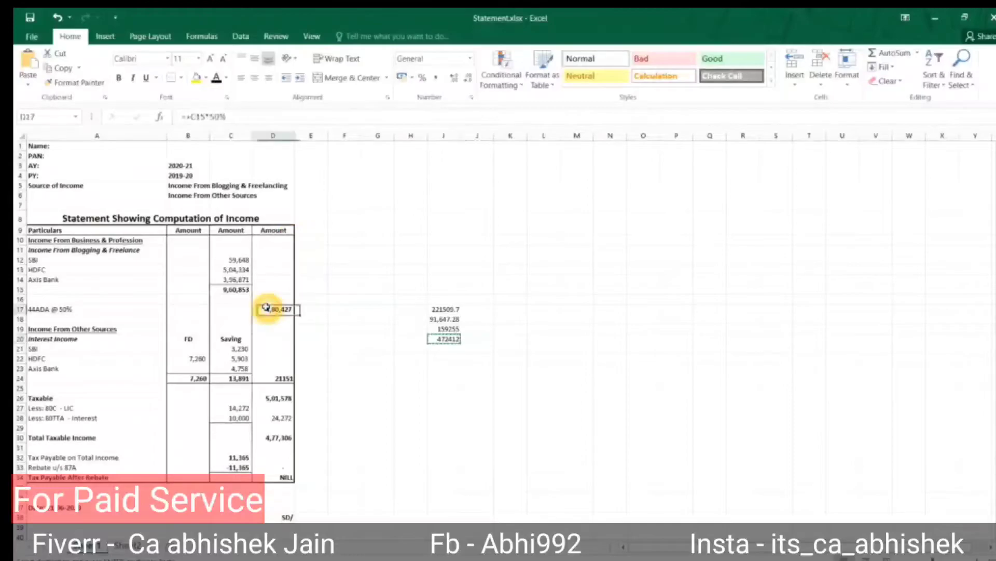
left_click(92, 328)
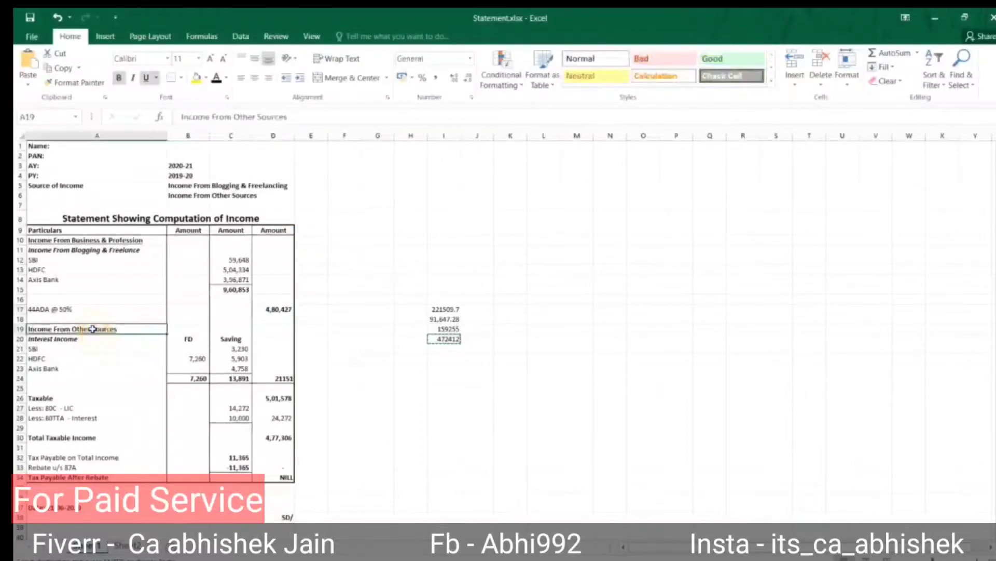
key("alt+Tab")
scroll(304, 318, "down", 9)
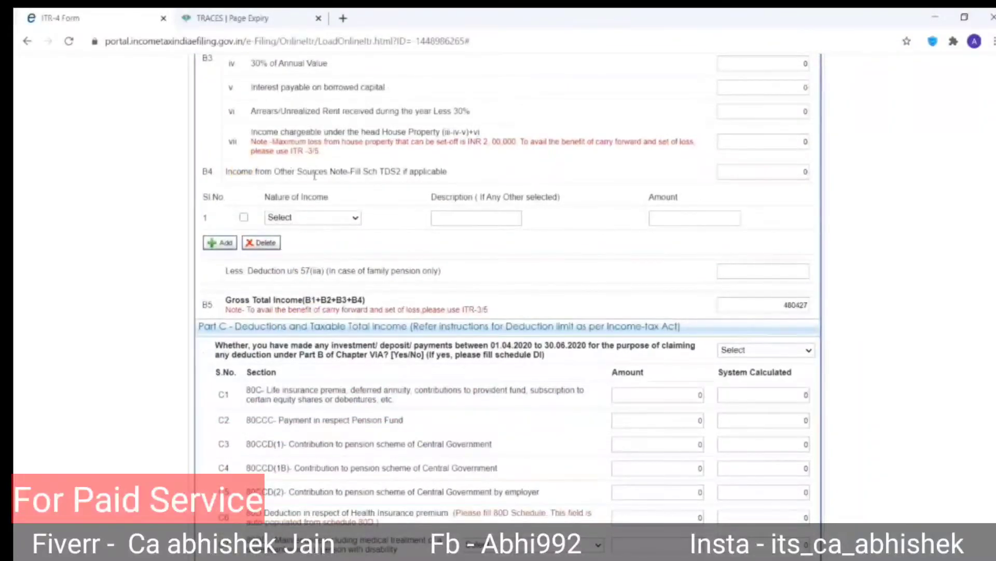
Add Interest from Saving Account as row 1 with amount 13891.
left_click(312, 217)
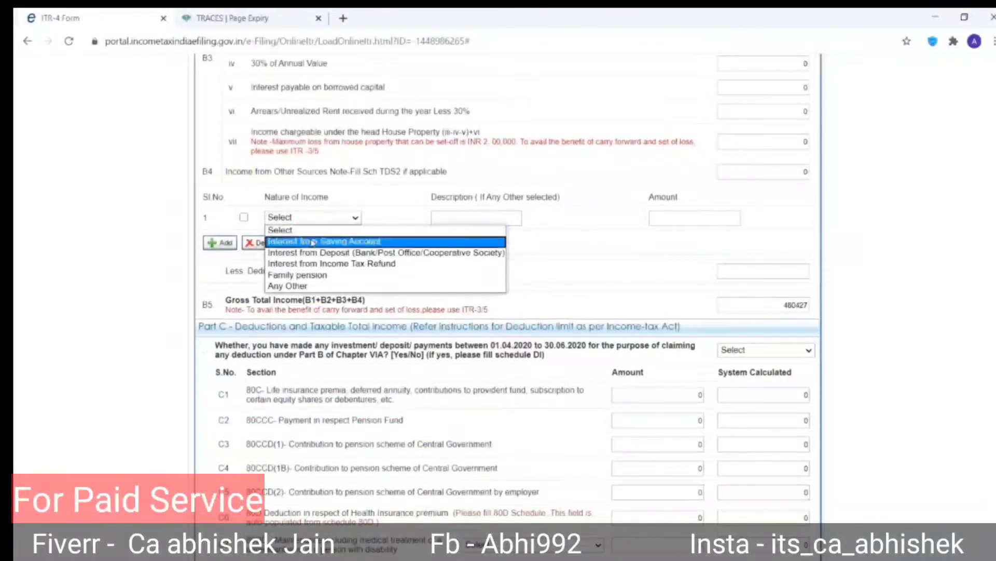
left_click(313, 241)
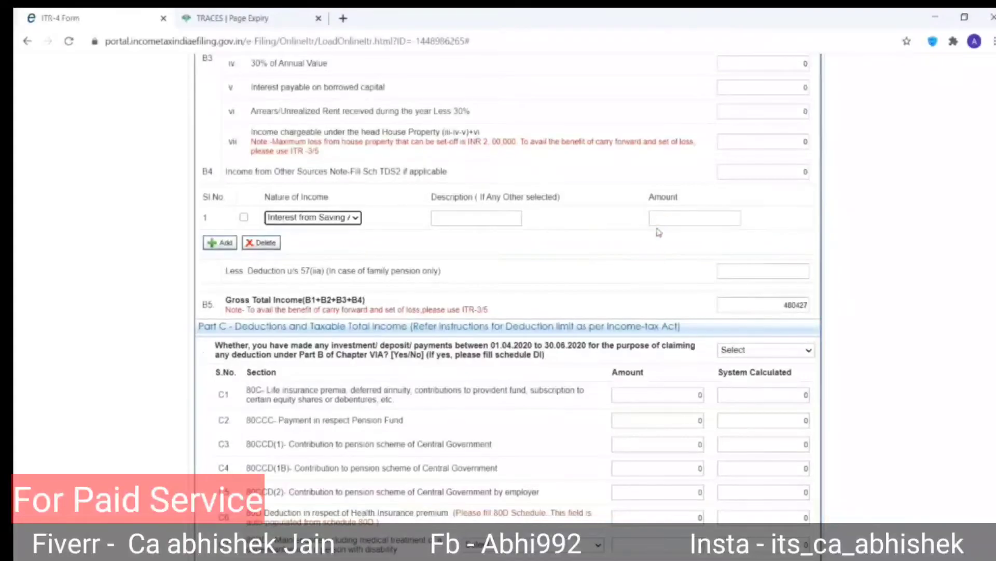
left_click(675, 217)
key("alt+Tab")
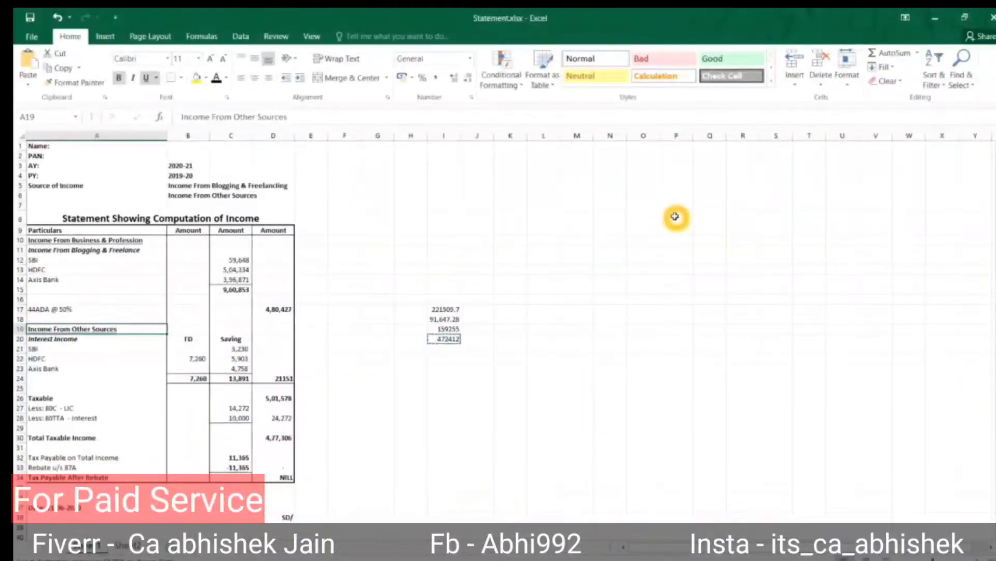
key("Down")
key("Down")
key("Down")
key("Down")
key("Down")
key("Right")
key("Right")
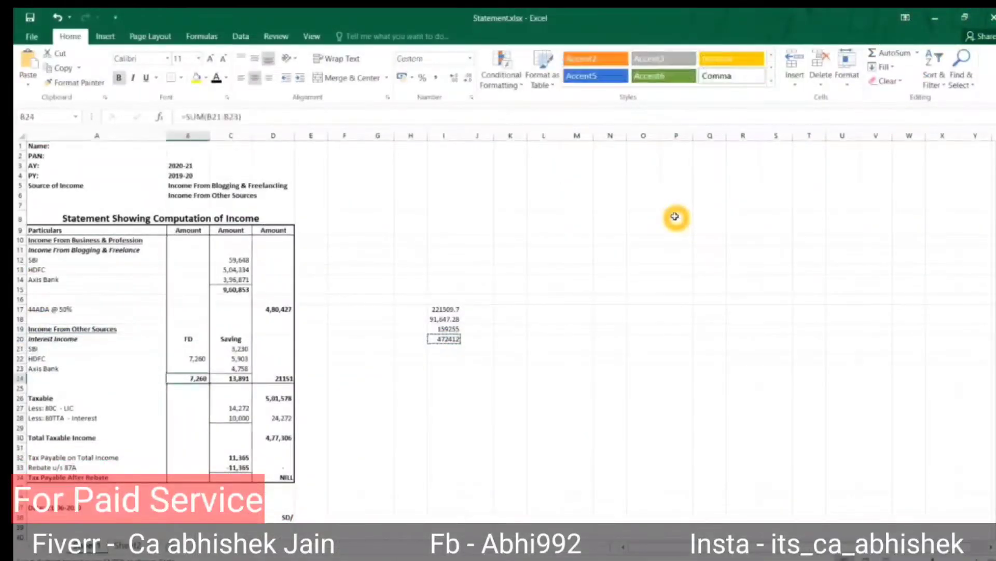
key("alt+Tab")
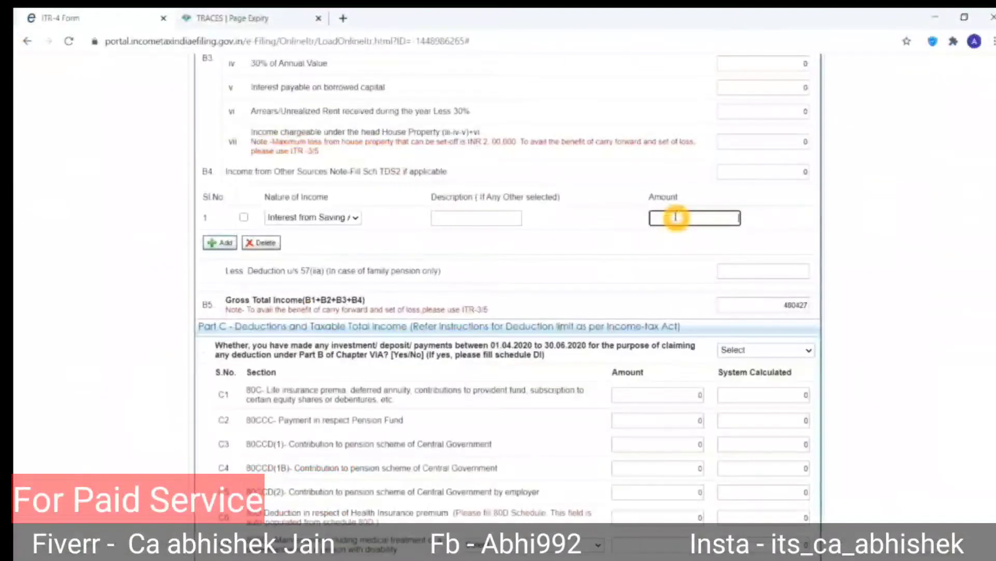
type("11")
key("Tab")
Add Interest from Deposit as row 2 with amount 7260.
left_click(228, 245)
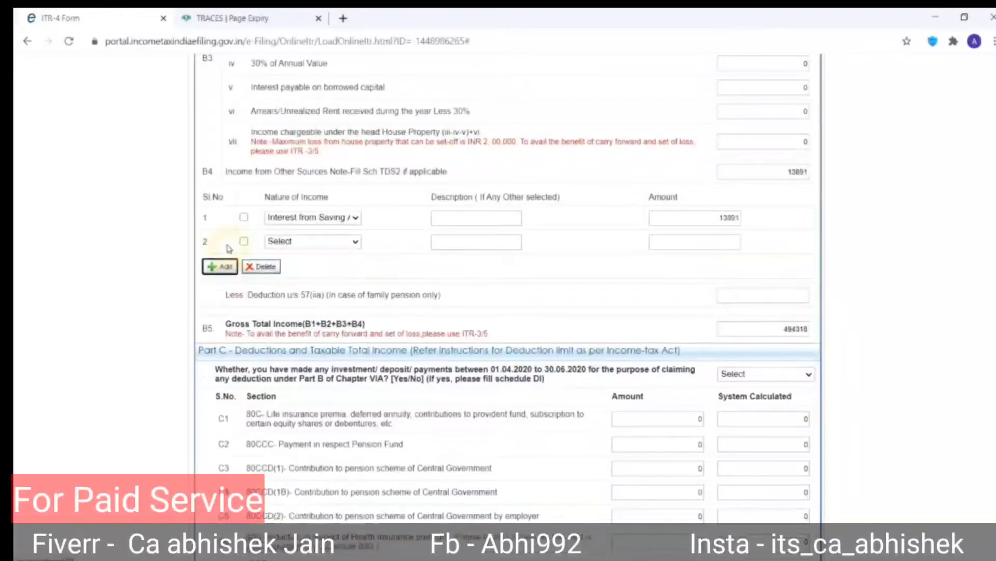
left_click(314, 242)
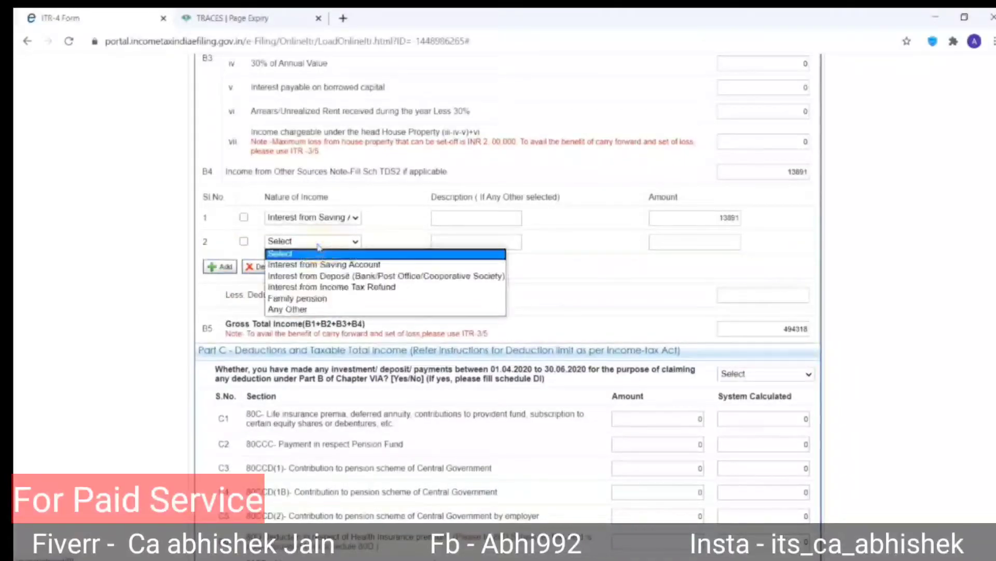
left_click(317, 276)
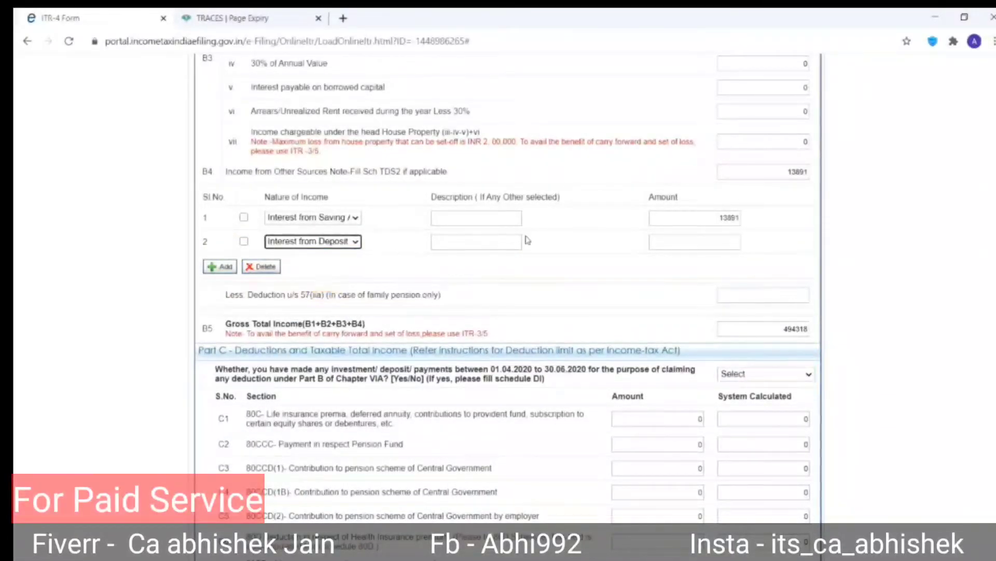
left_click(689, 242)
key("alt+Tab")
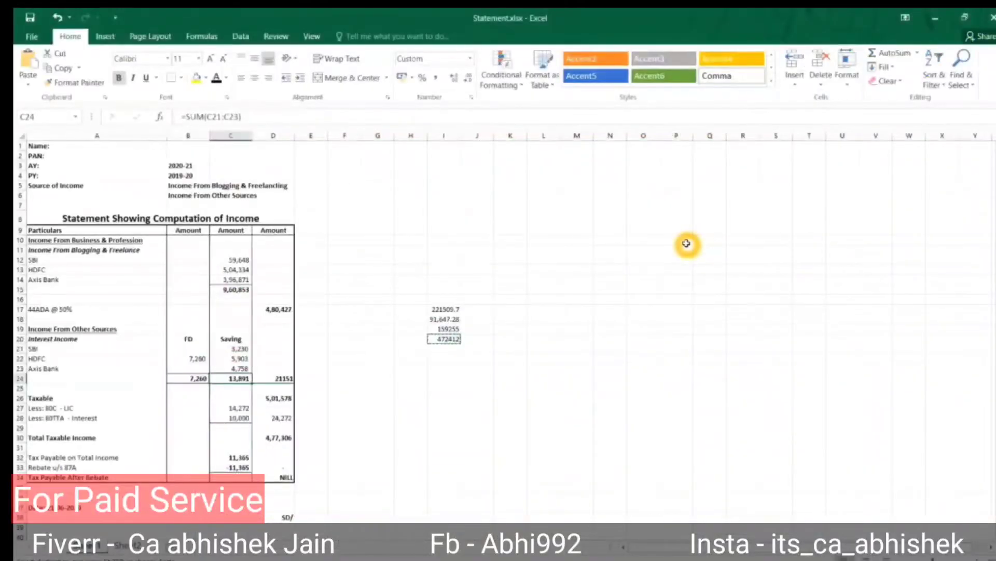
key("alt+Tab")
key("Tab")
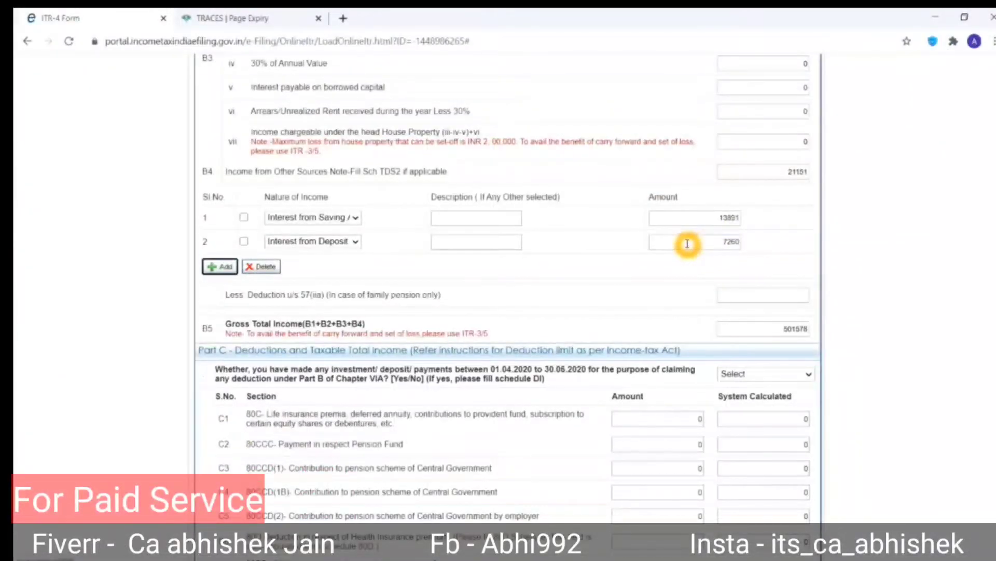
scroll(608, 345, "down", 6)
Enter the 80C deduction as 14272, checked against the LIC figure in Excel.
scroll(609, 345, "up", 1)
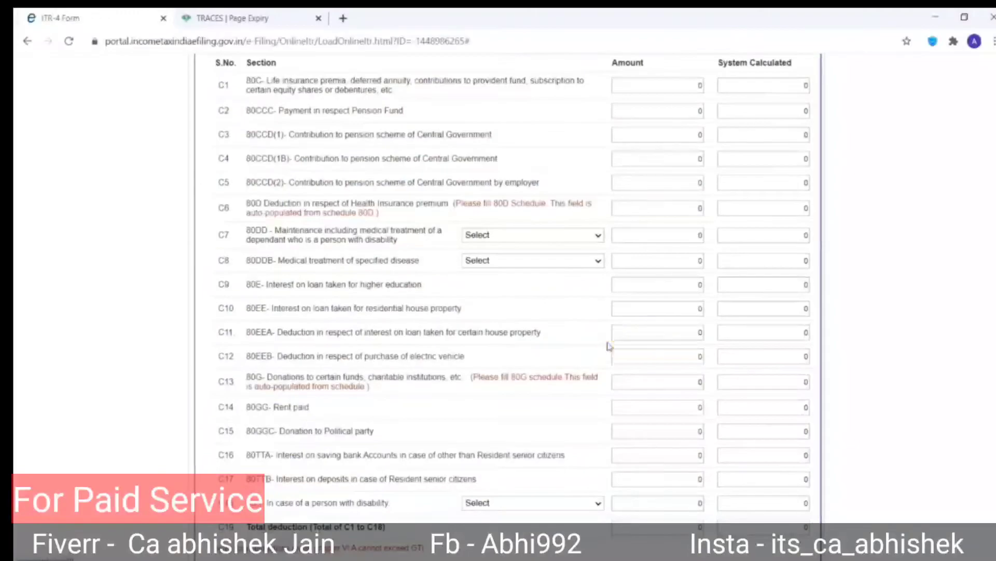
left_click(645, 126)
key("alt+Tab")
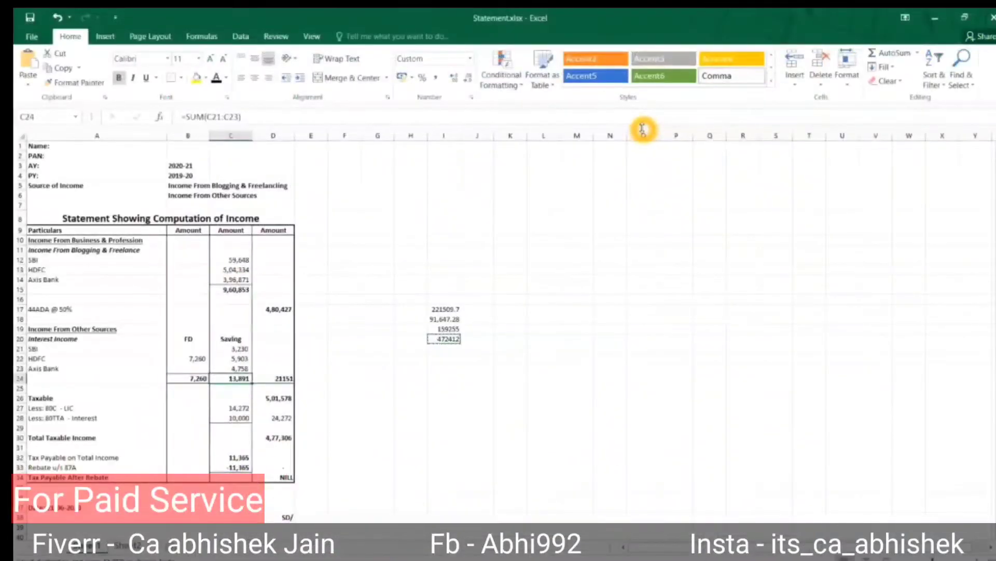
key("Down")
key("Down")
key("Down")
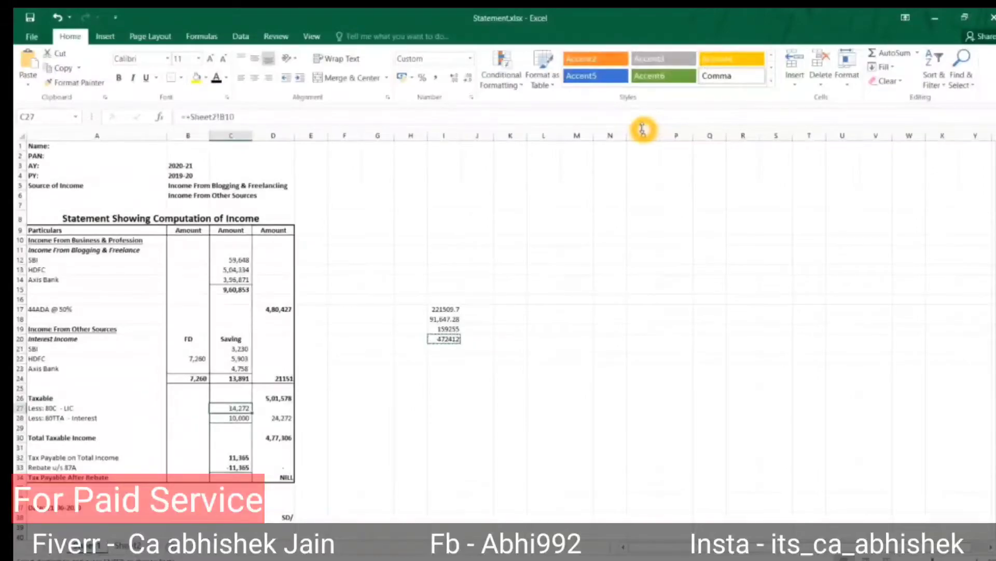
key("alt+Tab")
key("Tab")
key("shift+Tab")
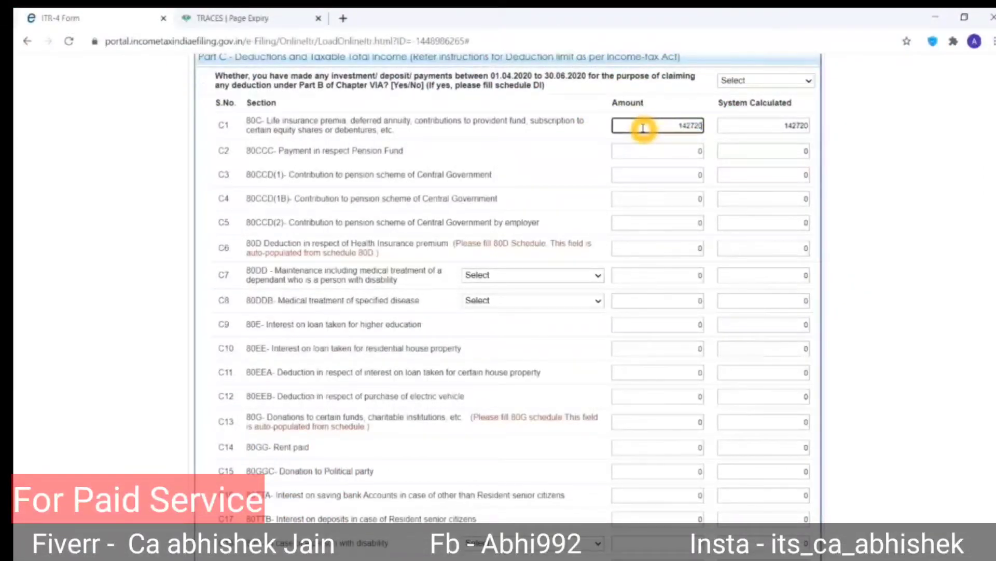
key("BackSpace")
key("Tab")
Enter the 80TTA deduction of 10000 after dismissing the low-battery notice.
key("alt+Tab")
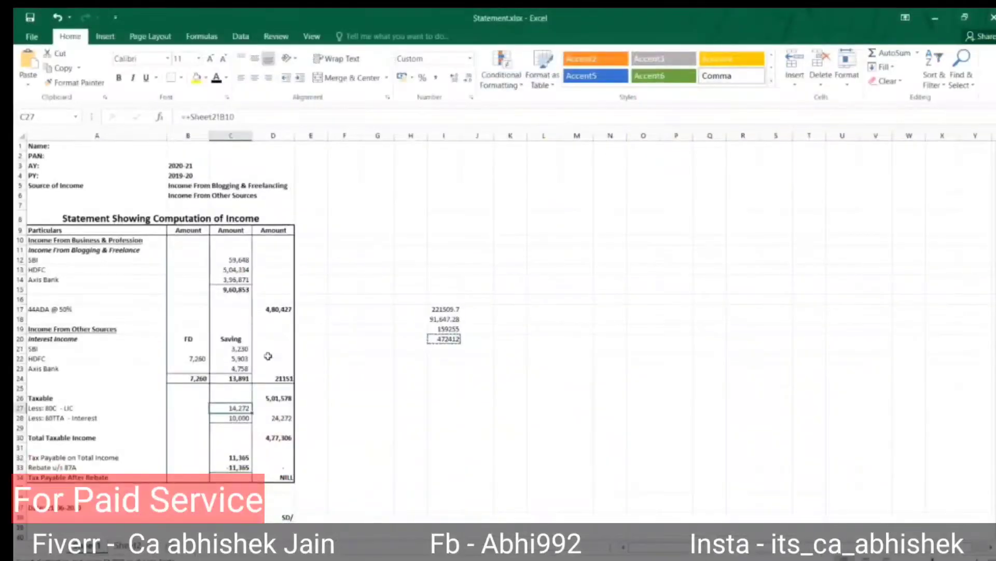
key("alt+Tab")
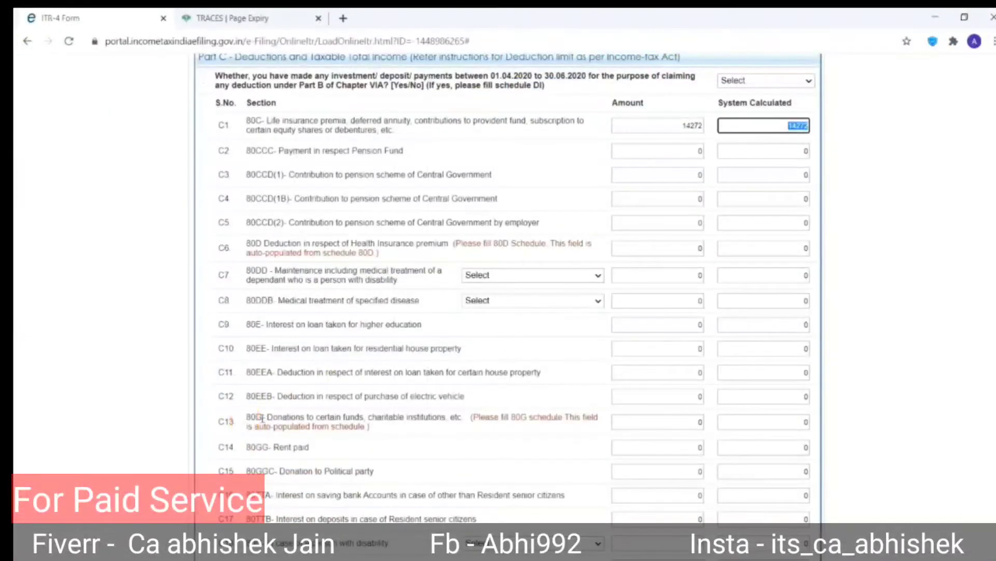
scroll(291, 419, "down", 2)
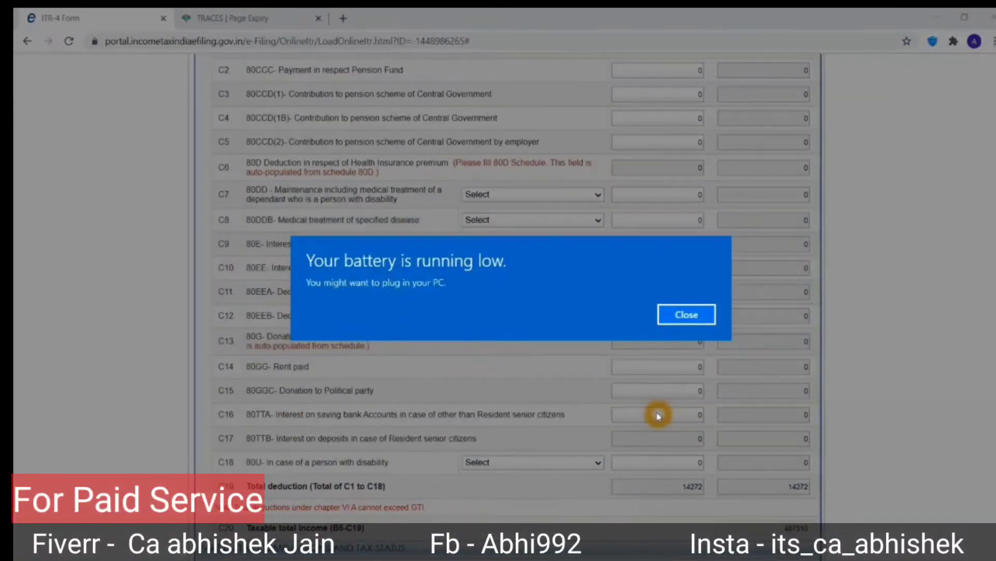
left_click(701, 315)
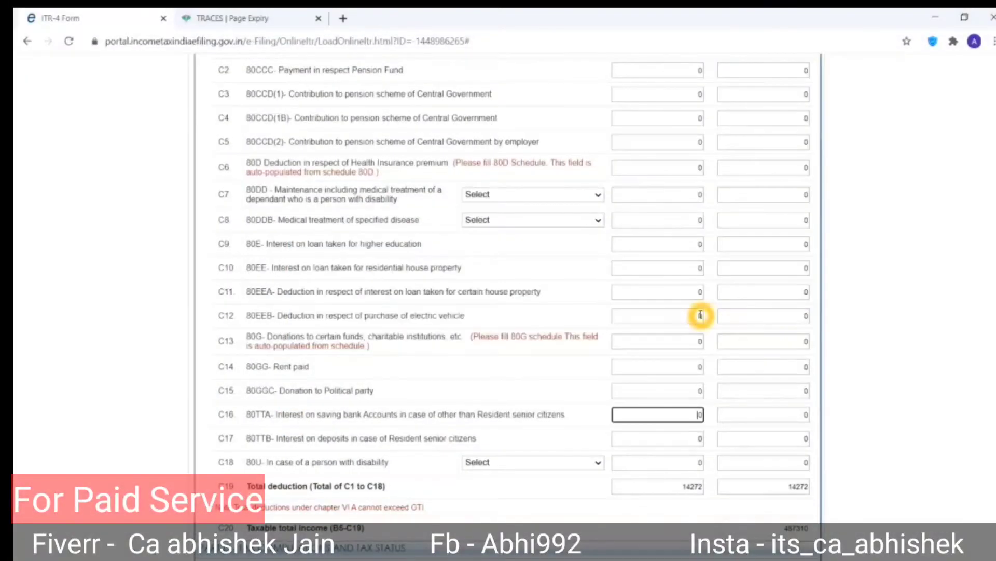
key("Tab")
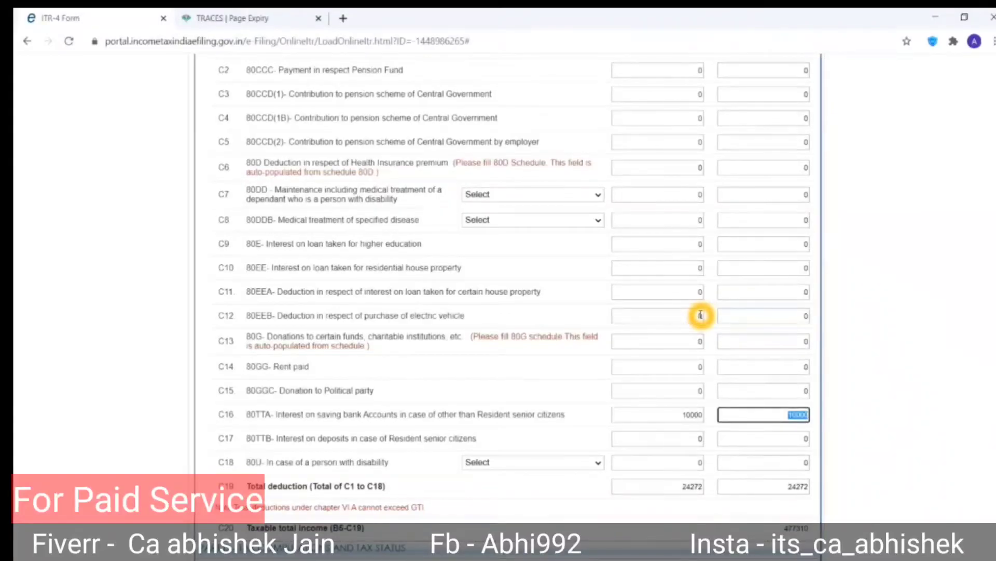
left_click(632, 459)
scroll(631, 459, "down", 7)
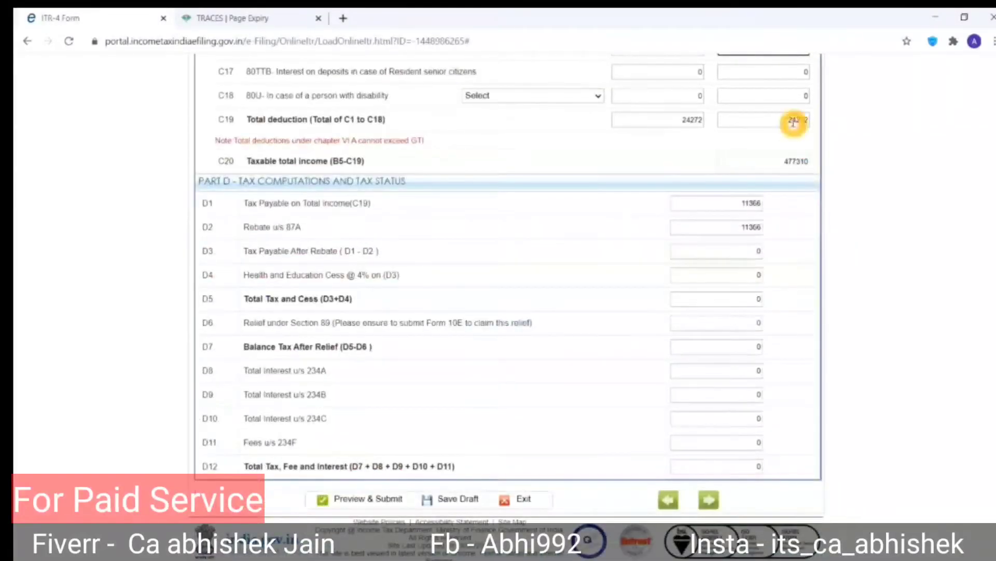
key("alt+Tab")
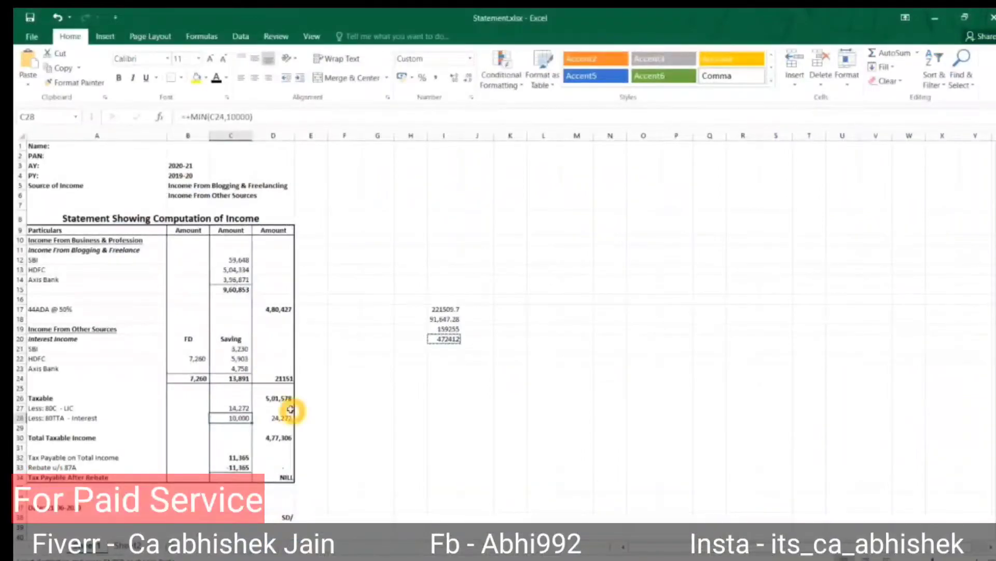
Compare Excel's taxable income, 11366 tax and 87A rebate with Part D, then save the draft.
left_click(283, 439)
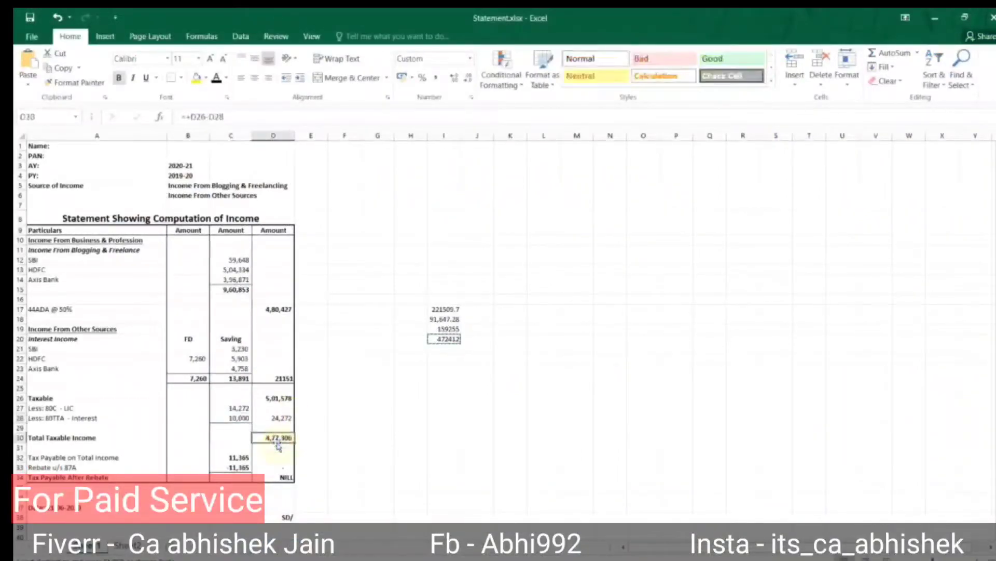
left_click(240, 457)
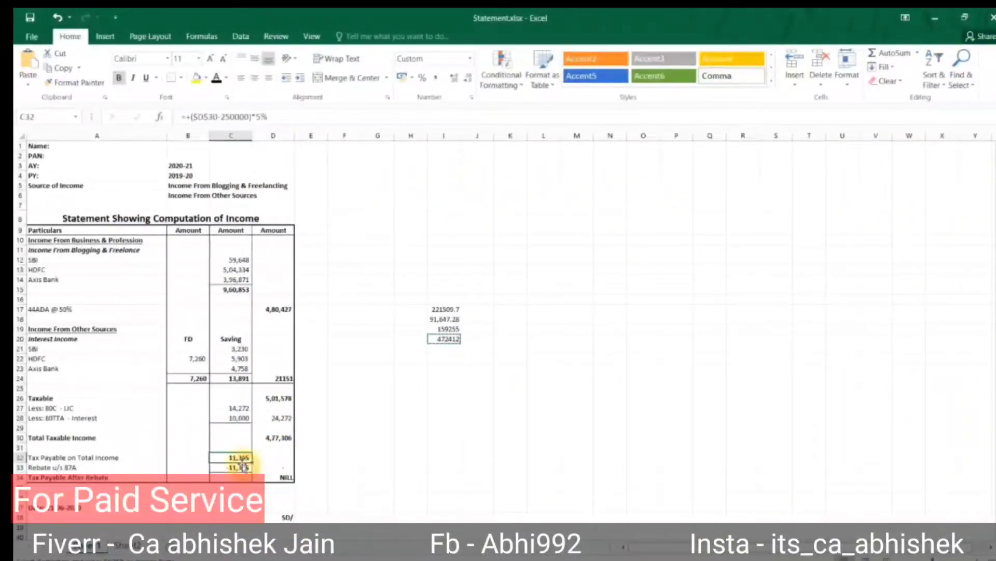
left_click(242, 467)
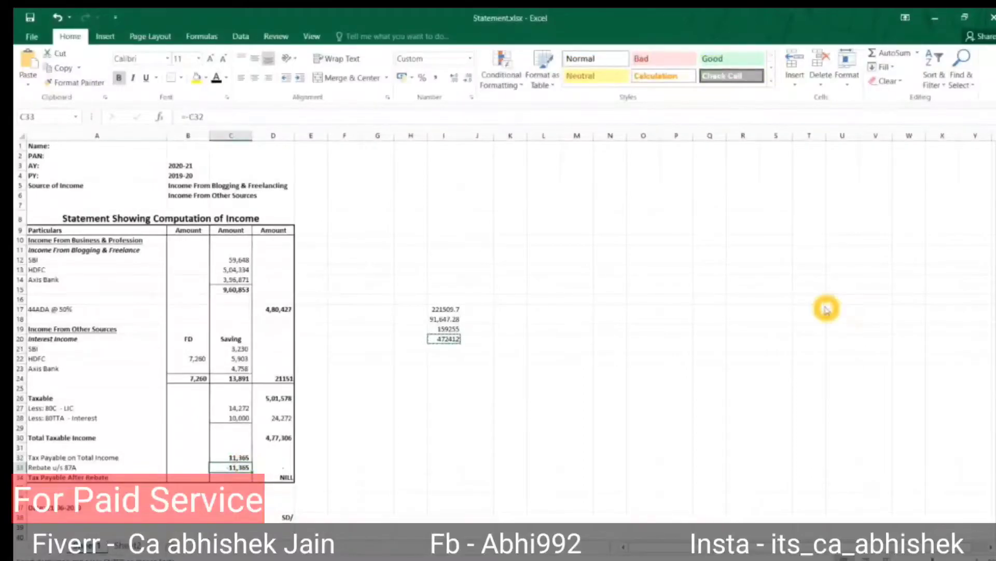
key("alt+Tab")
left_click(739, 207)
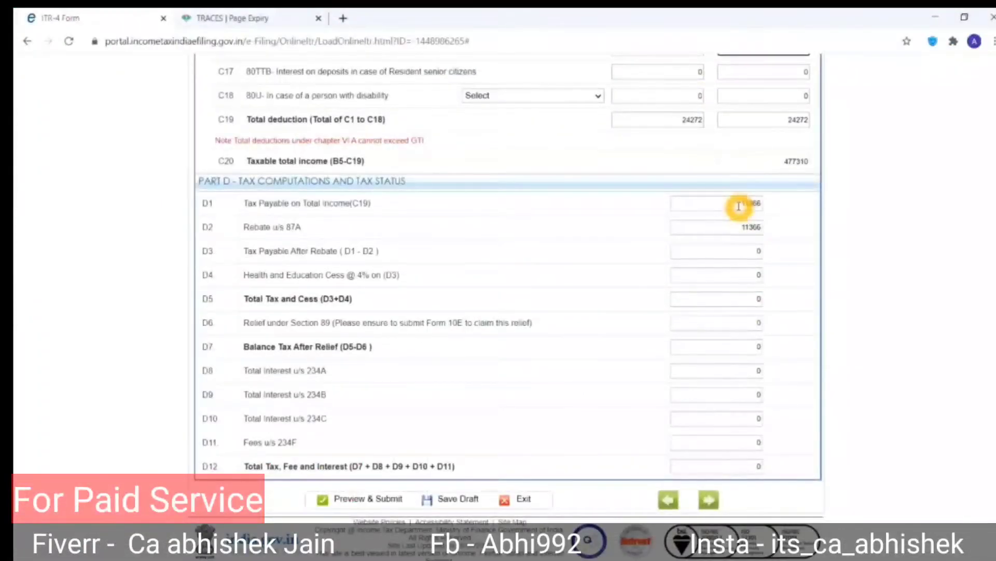
left_click(726, 229)
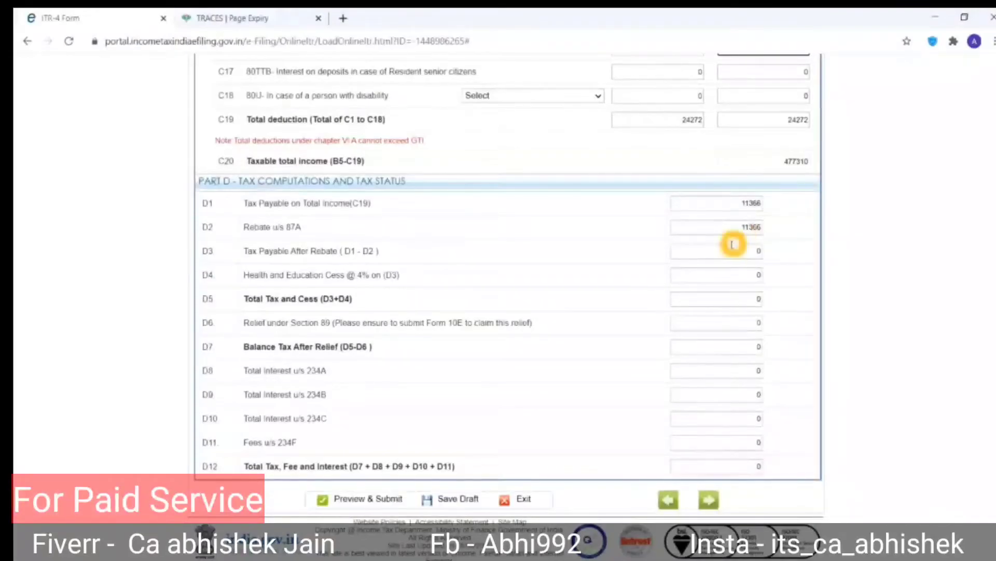
left_click(714, 391)
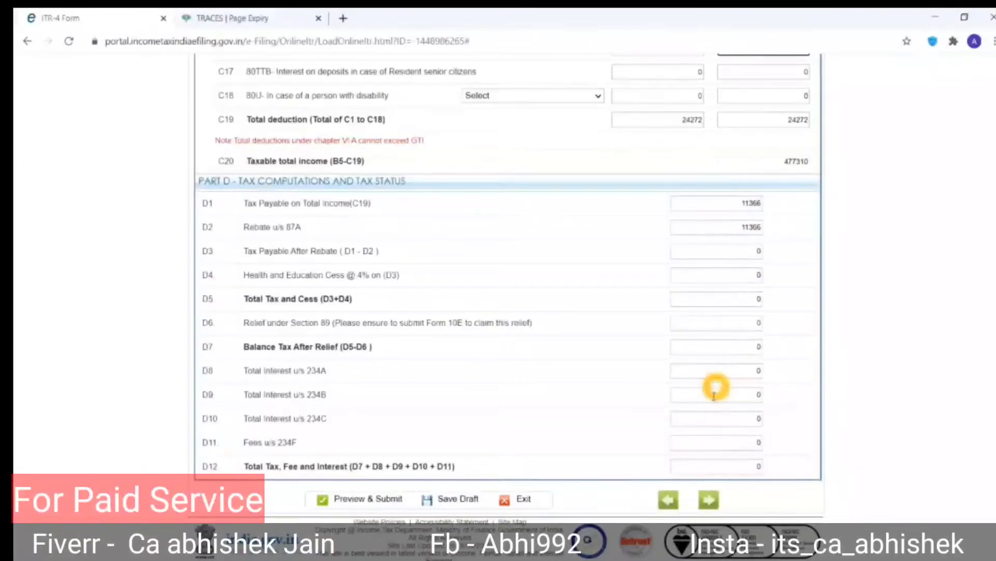
left_click(440, 502)
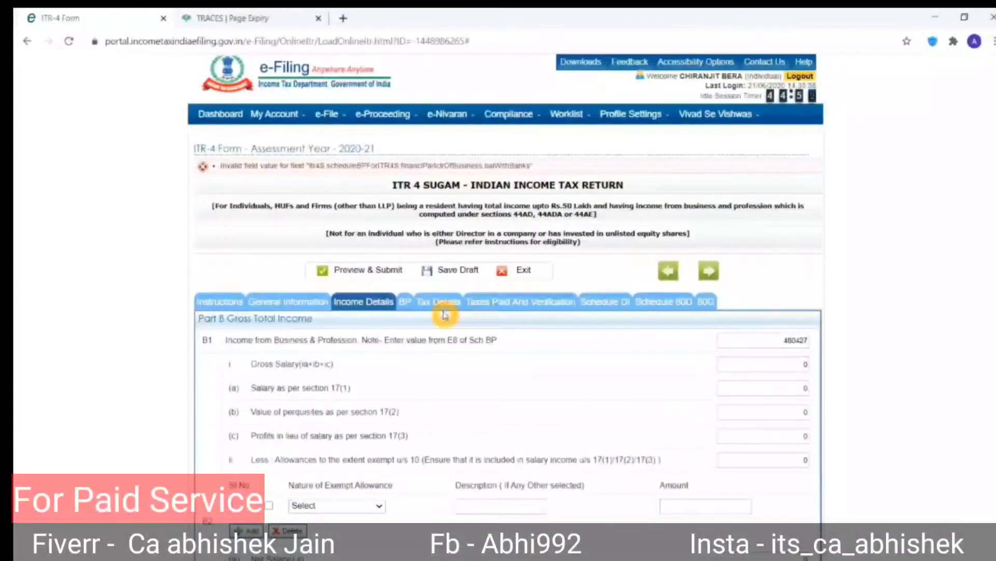
In Taxes Paid and Verification, add a new row under D21 Bank Account Details.
left_click(495, 309)
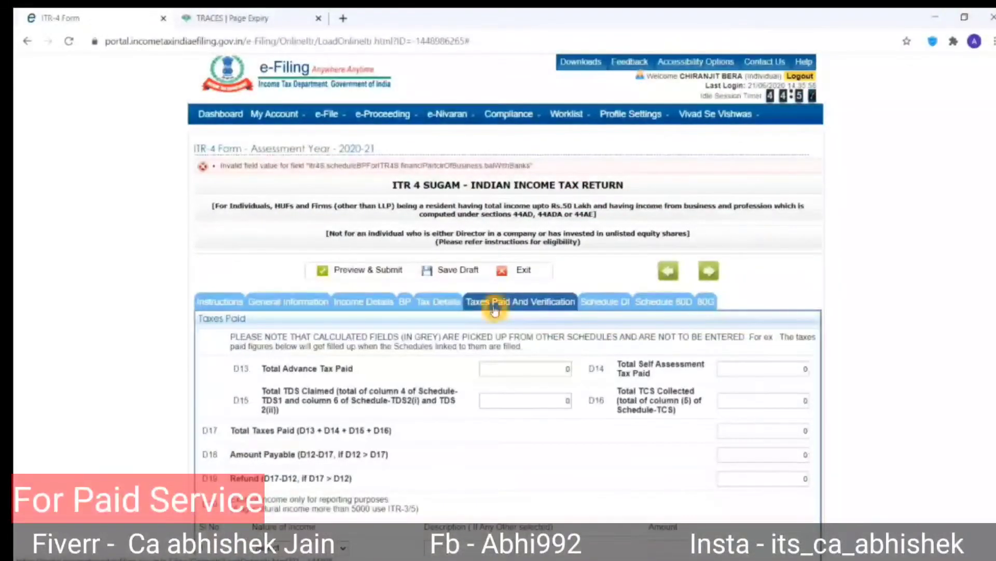
scroll(544, 393, "down", 1)
scroll(544, 393, "down", 4)
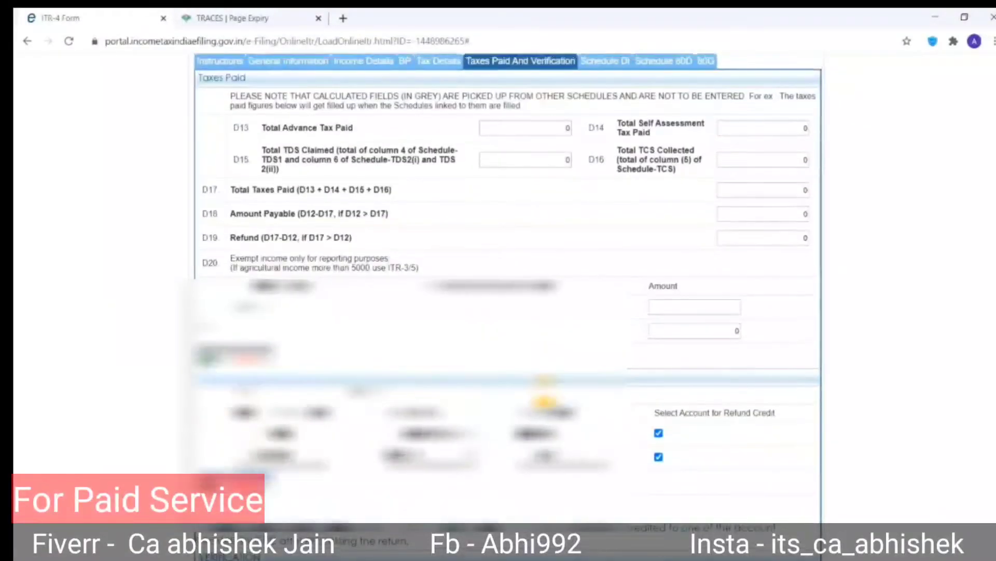
scroll(544, 393, "up", 1)
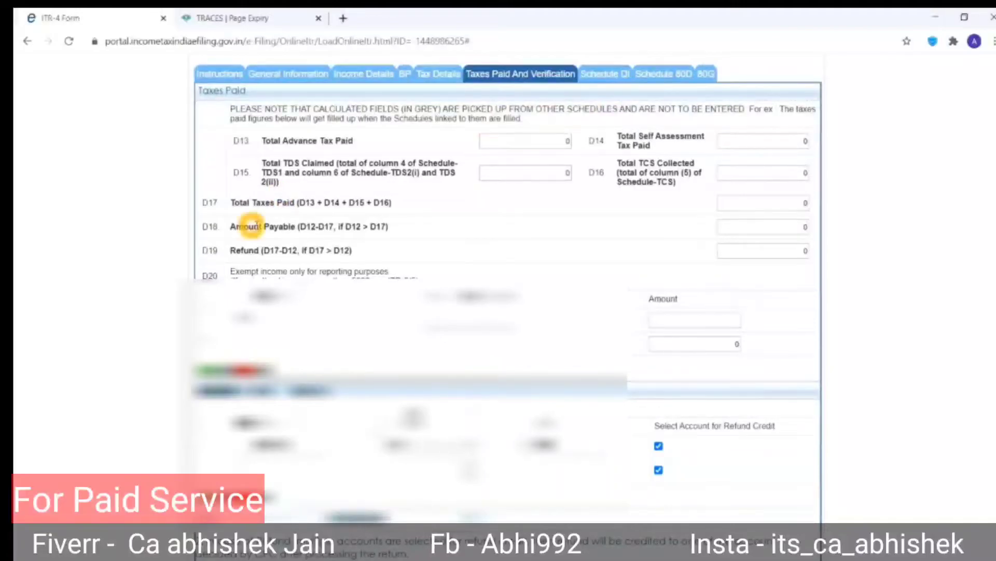
scroll(645, 291, "down", 3)
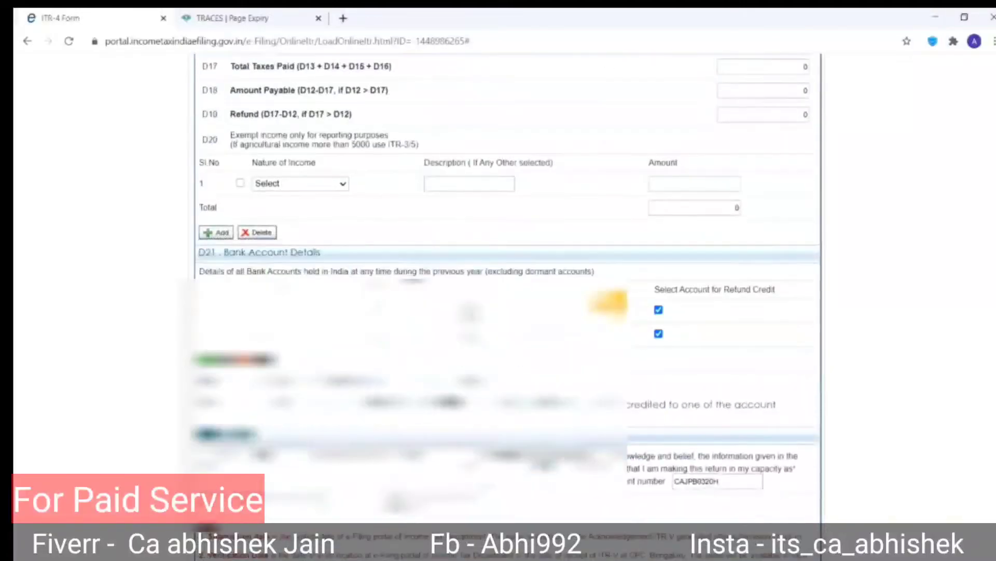
left_click(214, 359)
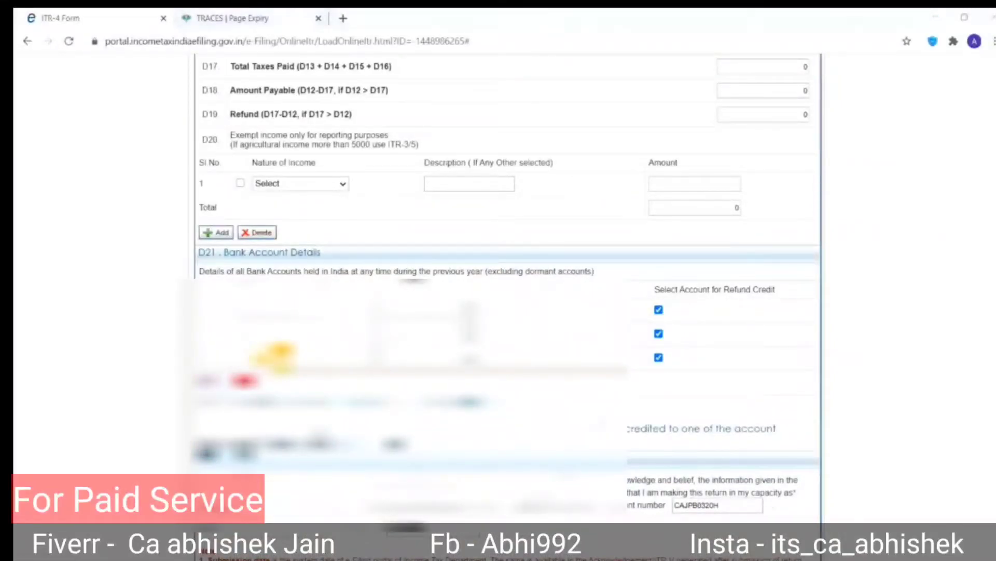
key("alt+Tab")
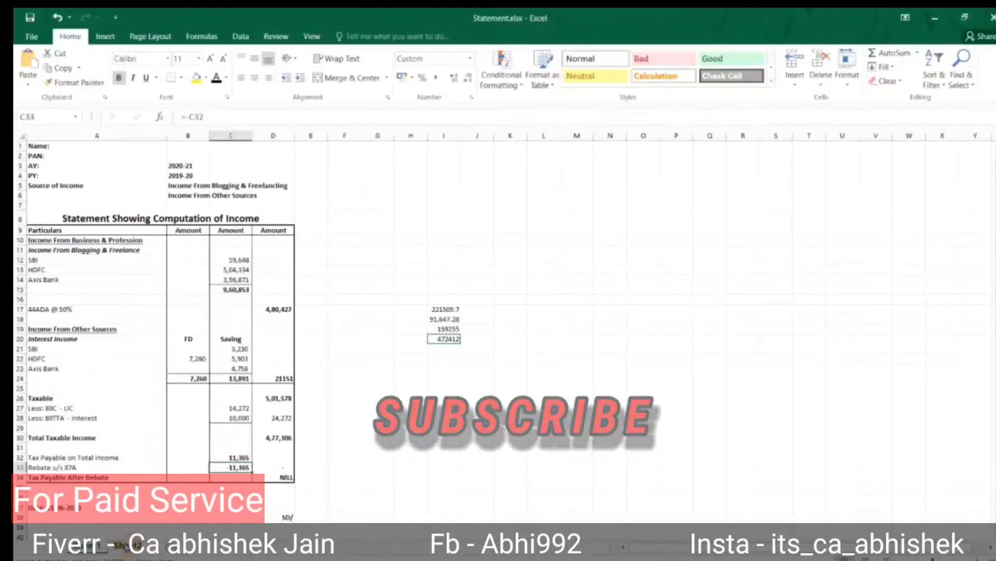
Unhide columns H to J on the Excel bank summary sheet to review the figures, then return to the form.
key("ctrl+Page_Up")
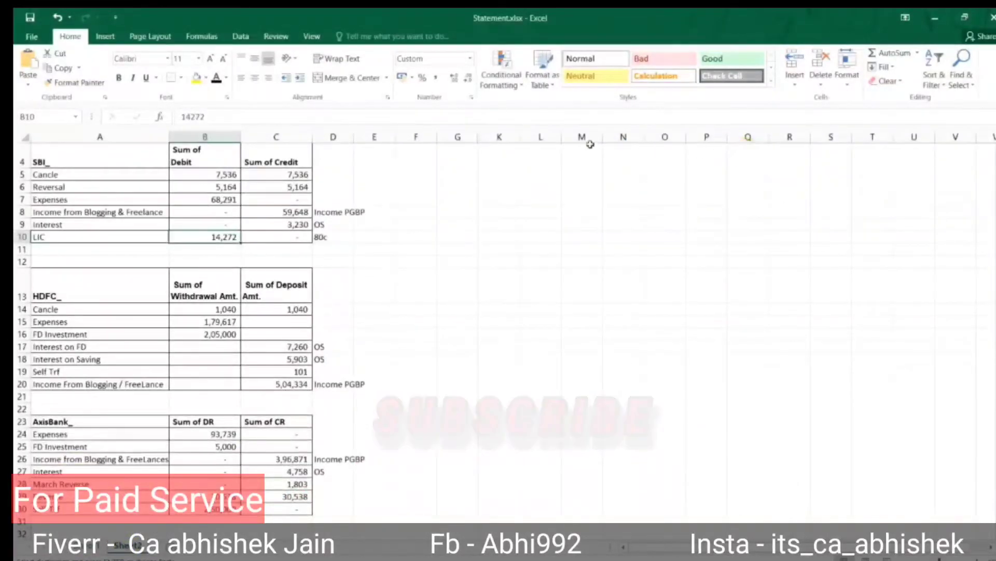
left_click_drag(514, 137, 441, 137)
right_click(440, 137)
key("u")
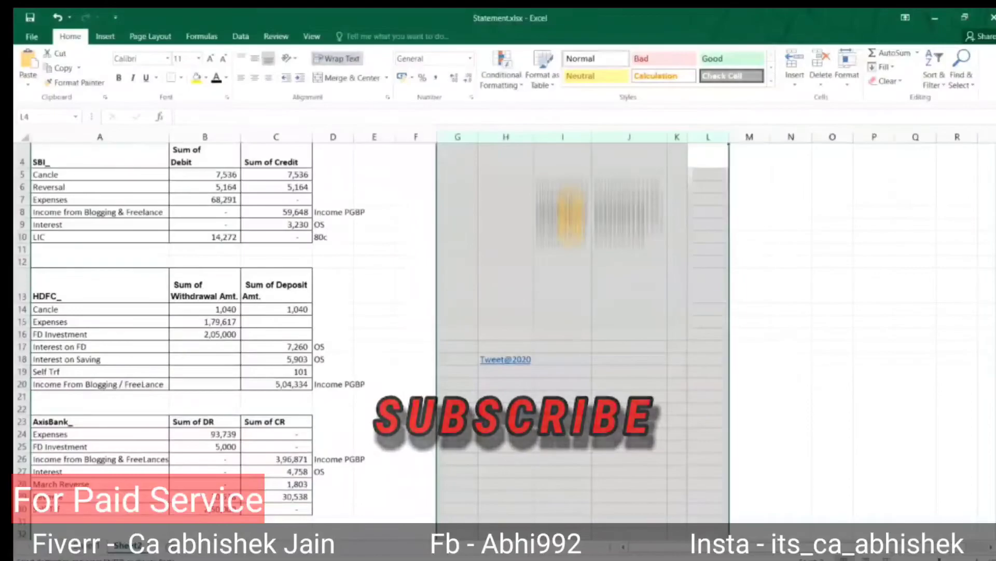
left_click(592, 208)
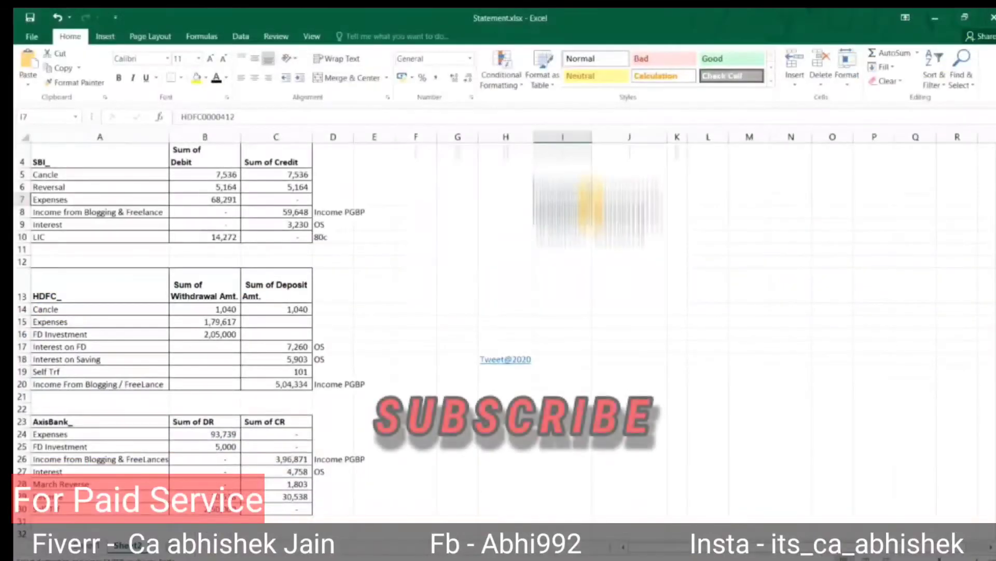
key("alt+Tab")
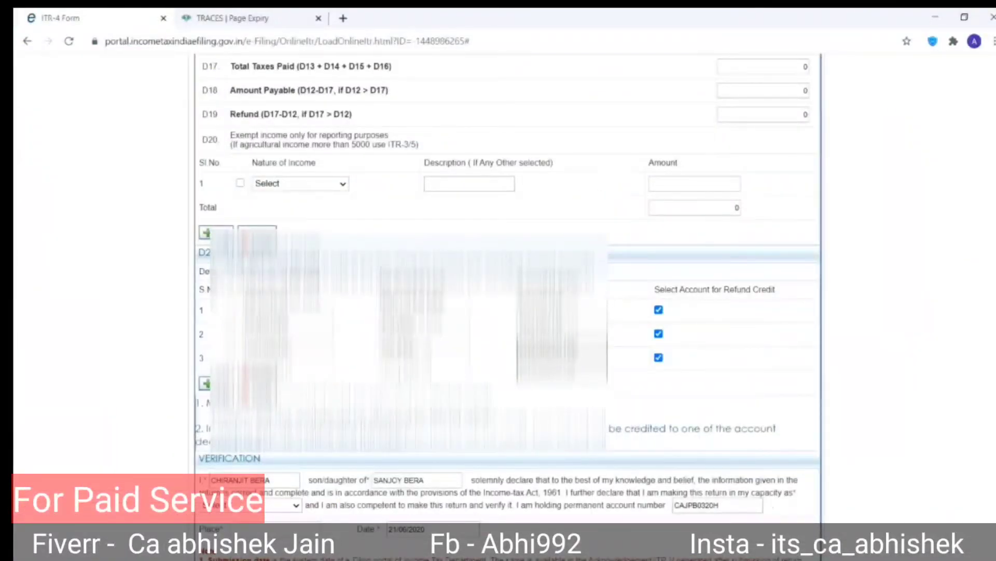
key("alt+Tab")
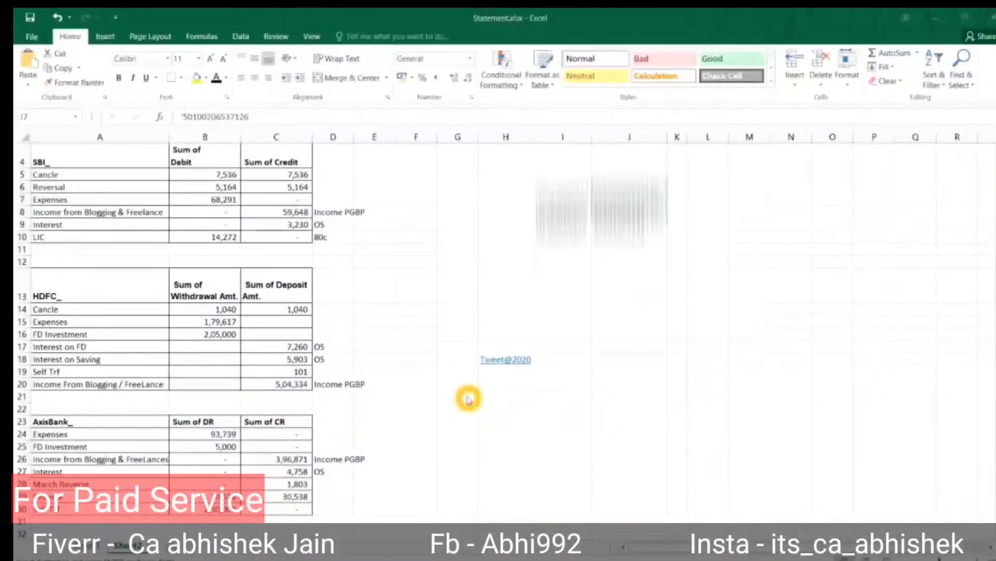
key("alt+Tab")
scroll(469, 395, "down", 5)
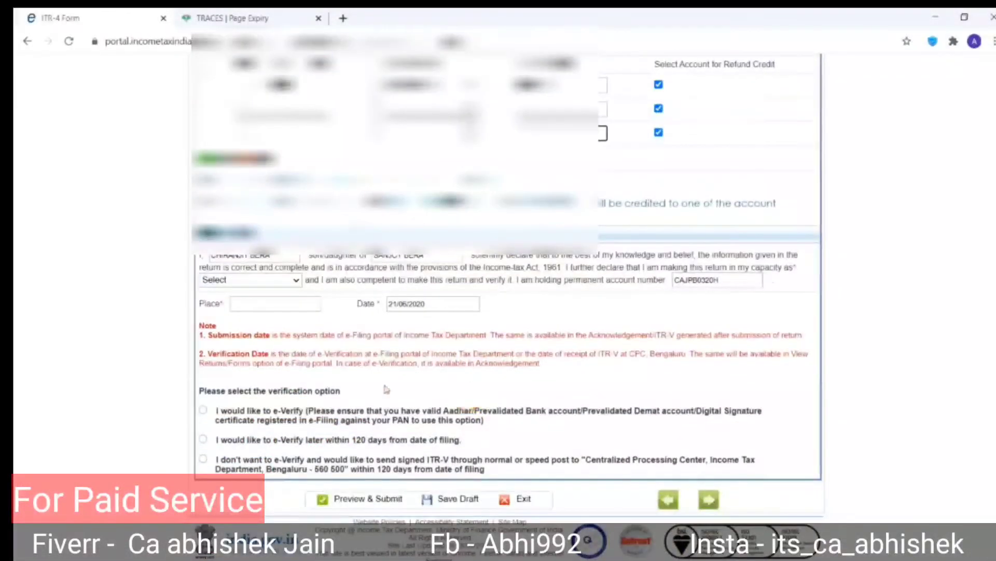
Choose Self as the declaration capacity and paste the town from Excel cell A38 into Place.
left_click(269, 282)
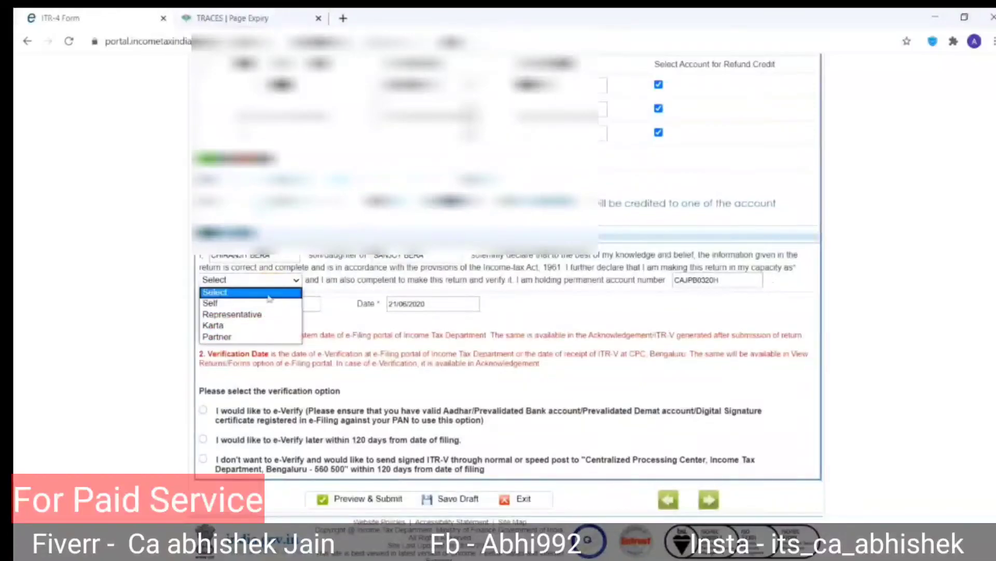
left_click(262, 306)
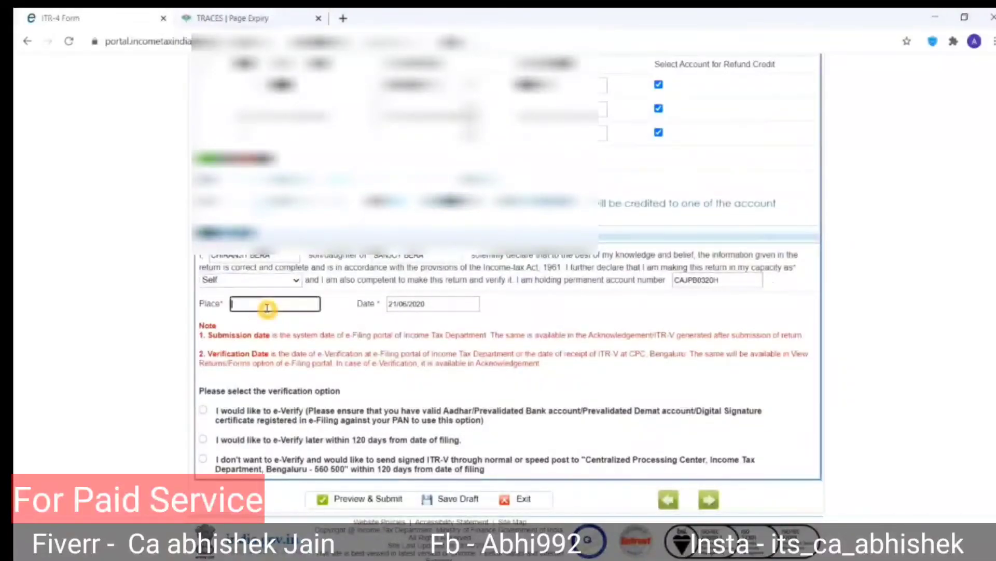
key("alt+Tab")
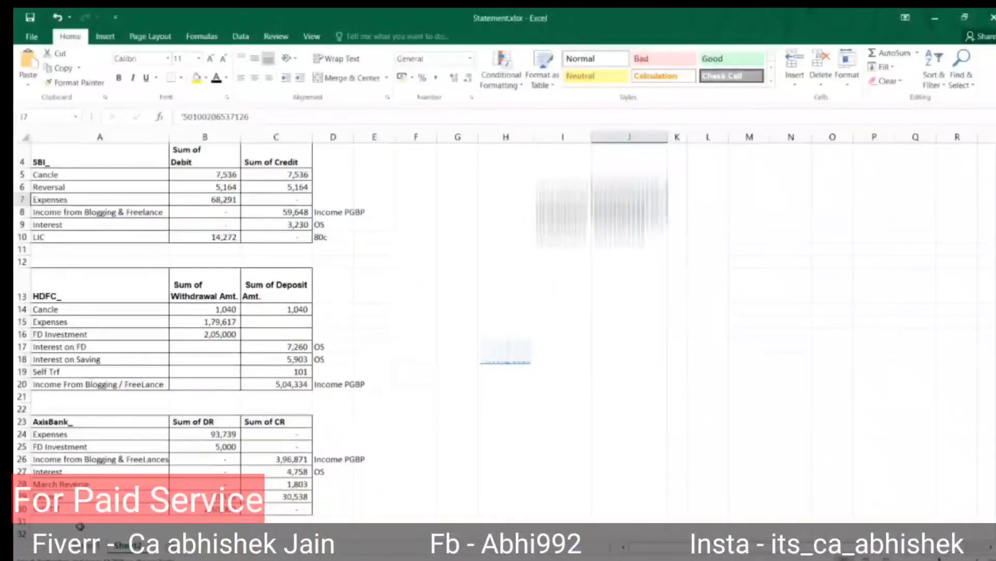
left_click(90, 535)
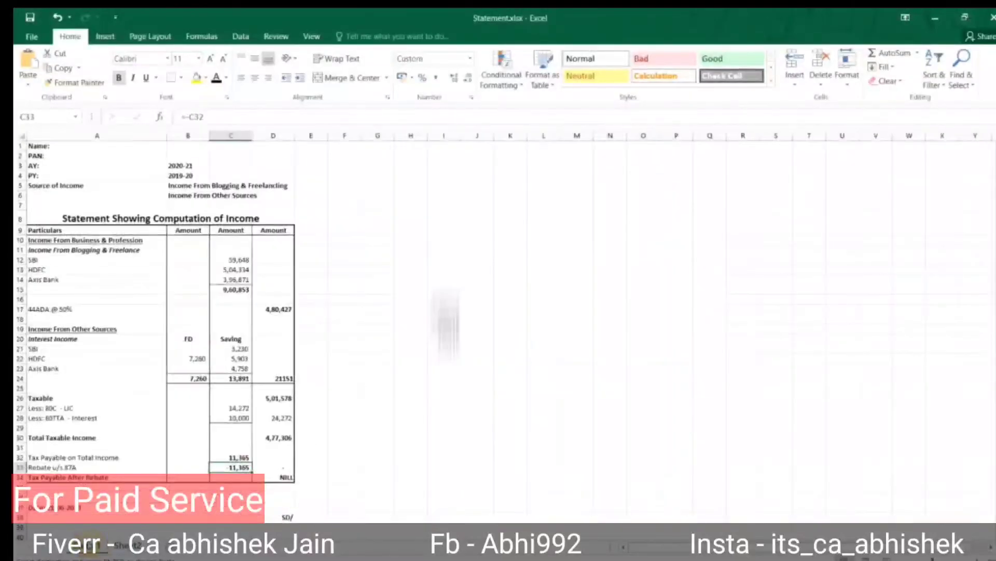
double_click(96, 516)
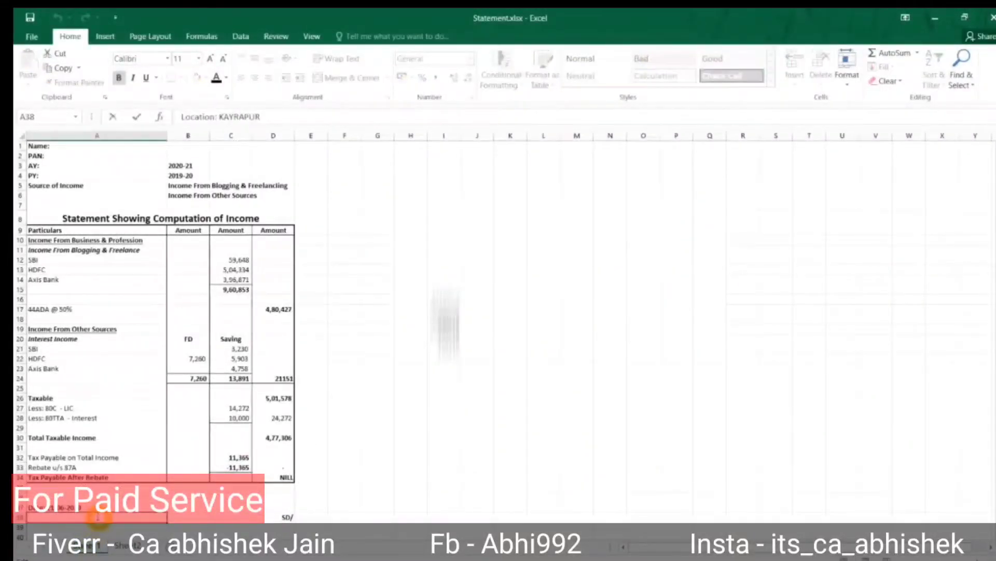
key("Escape")
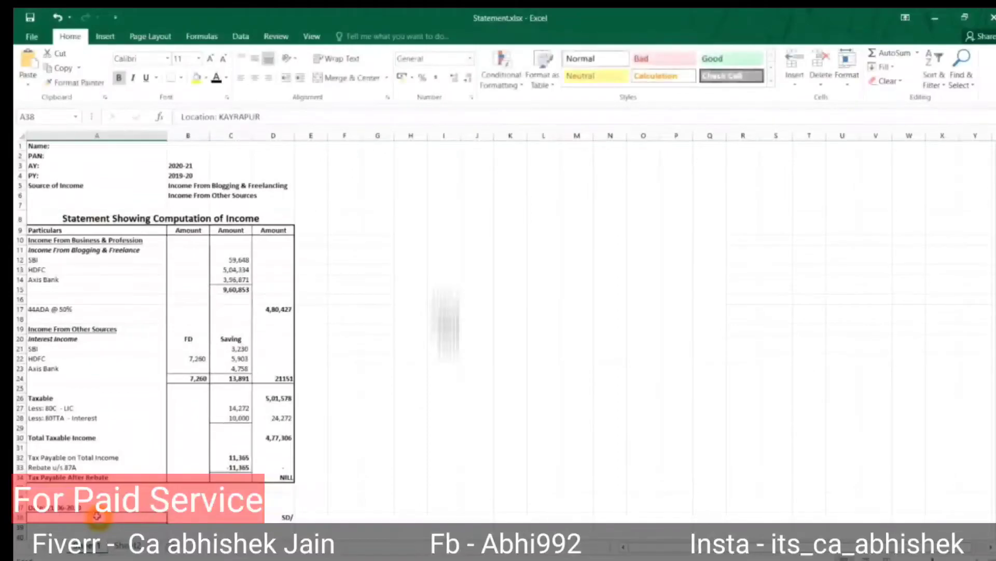
key("alt+Tab")
key("Tab")
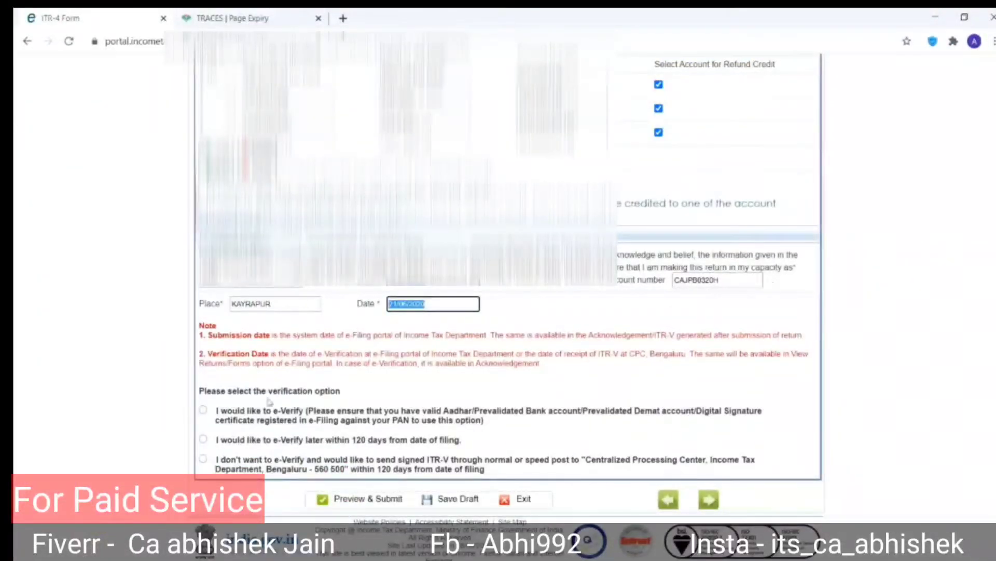
scroll(532, 331, "up", 8)
Save the draft, review Schedules DI, 80D and 80G, then open Schedule BP.
scroll(532, 332, "up", 3)
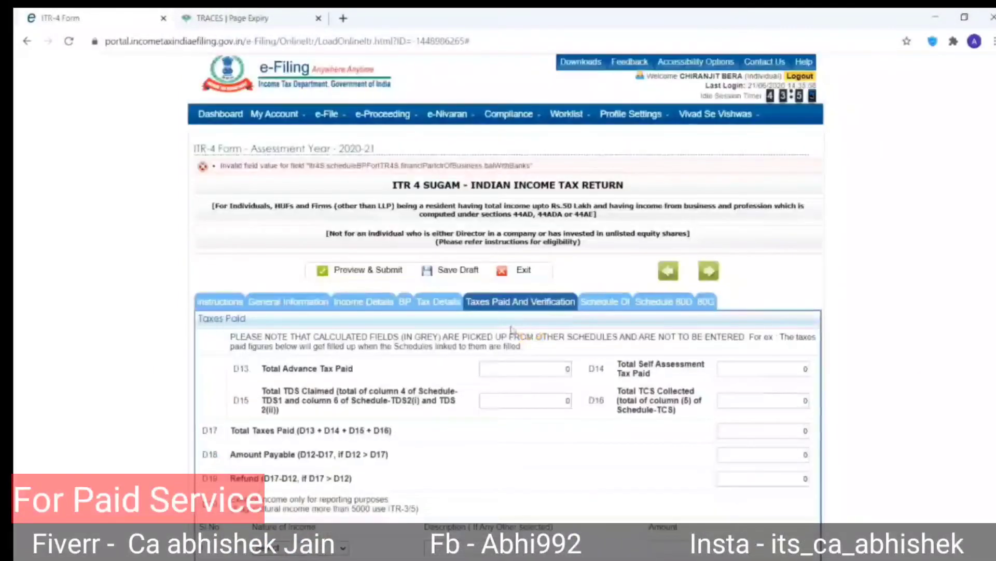
left_click(455, 270)
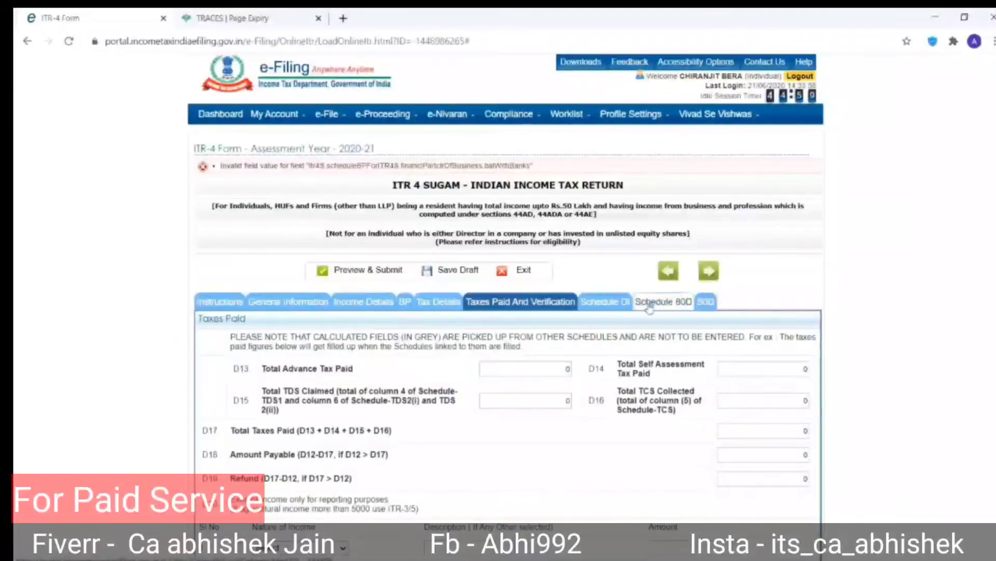
left_click(627, 306)
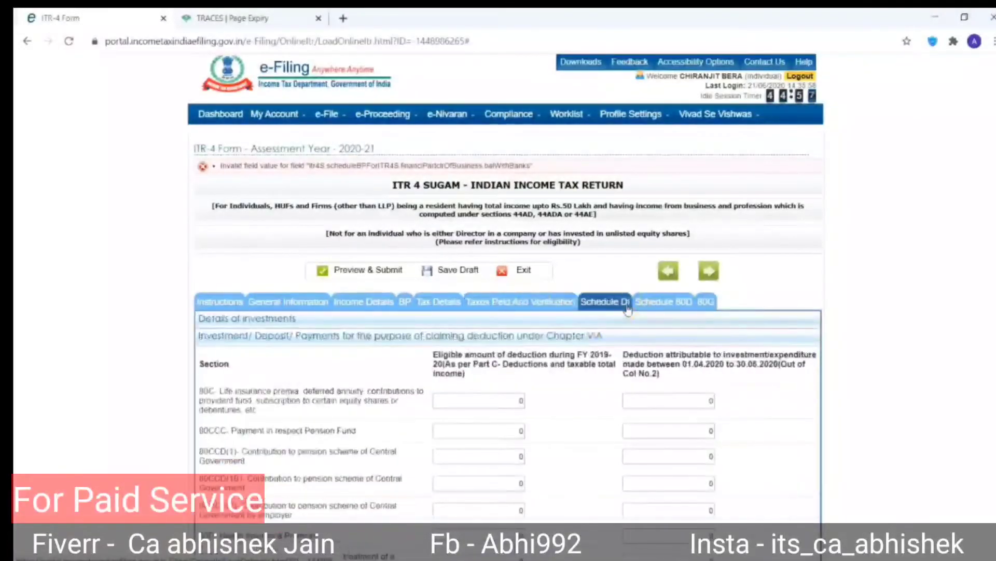
left_click(650, 306)
left_click(704, 302)
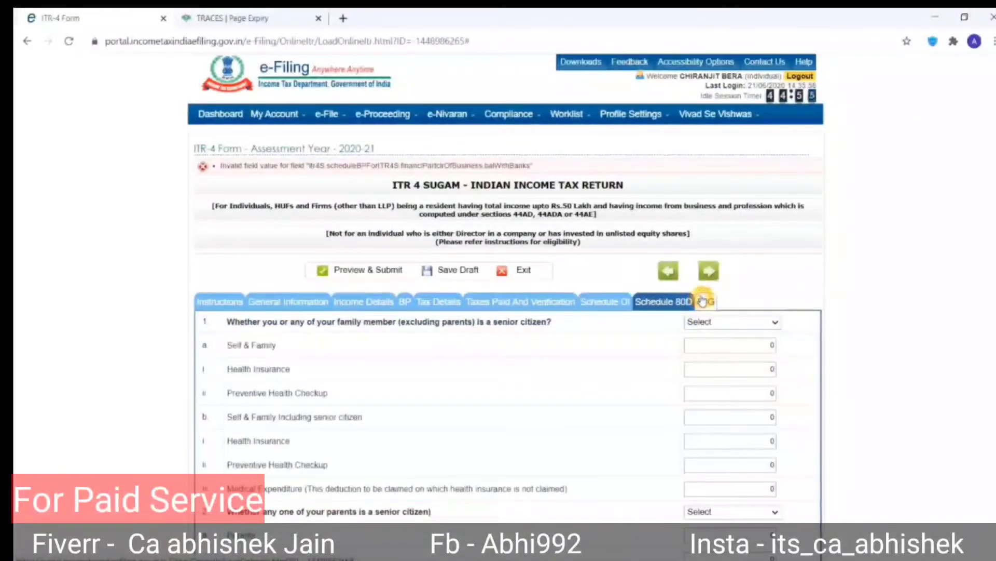
left_click(615, 311)
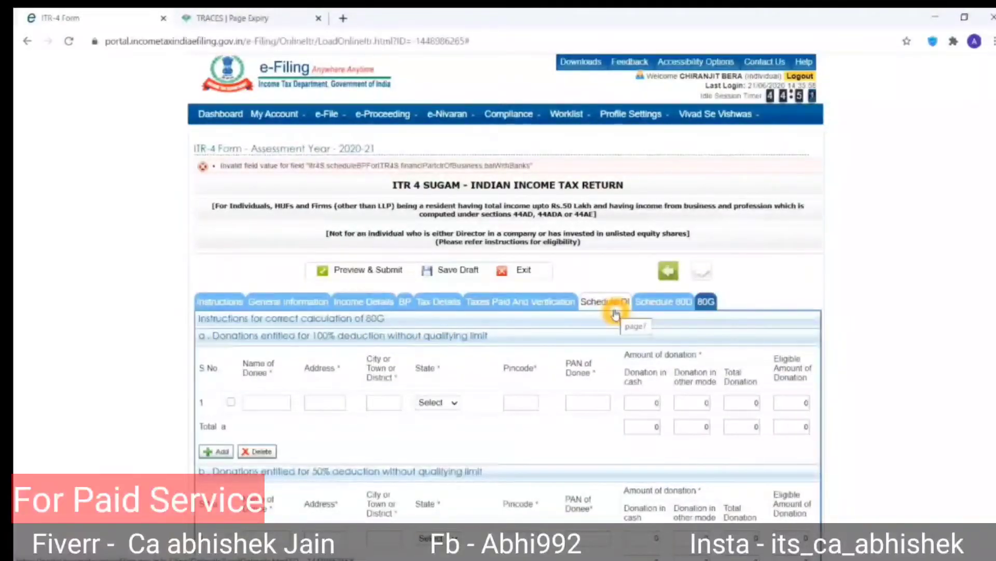
left_click(406, 303)
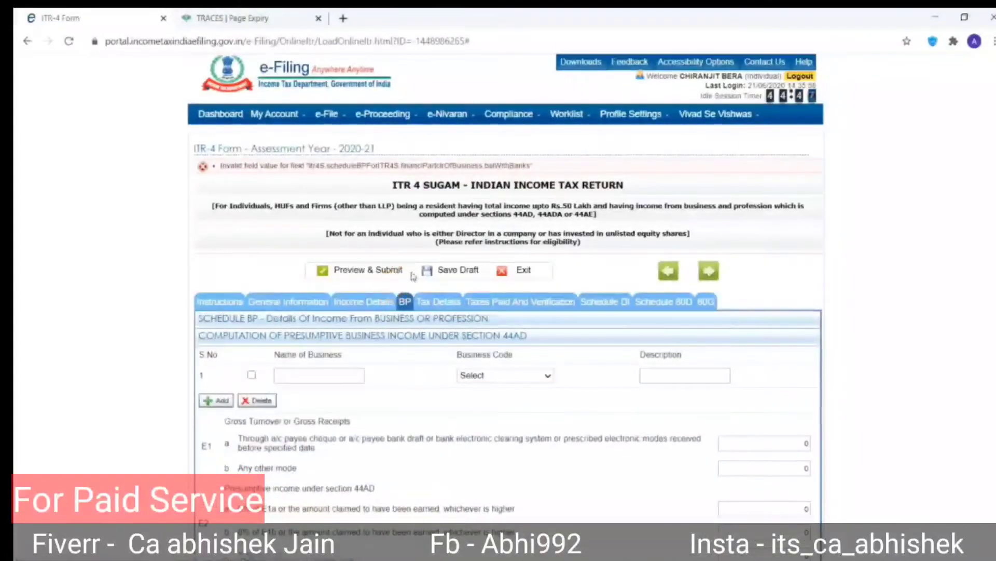
Run Preview & Submit, then review General Information and Income Details for the validation error.
left_click(367, 279)
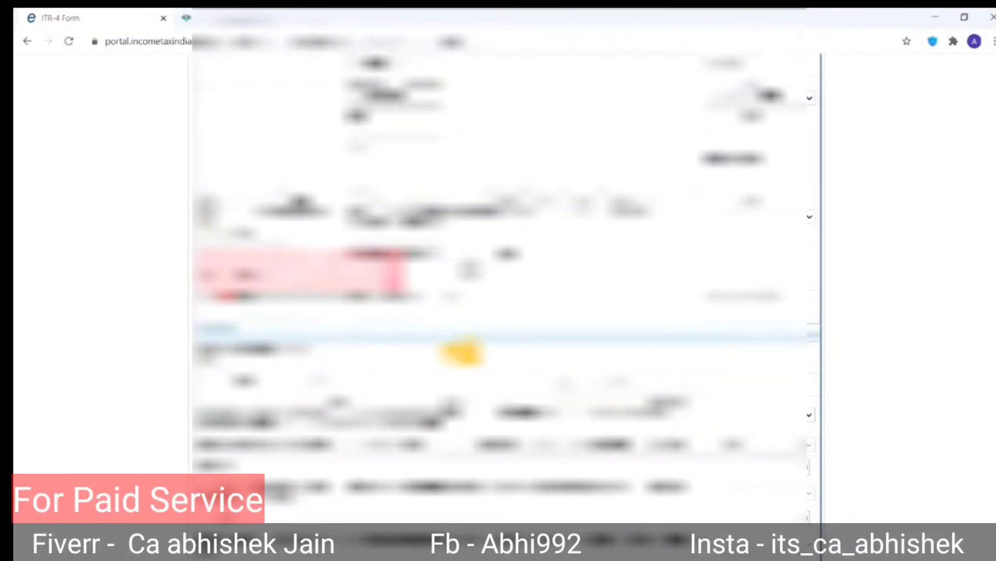
scroll(462, 353, "up", 6)
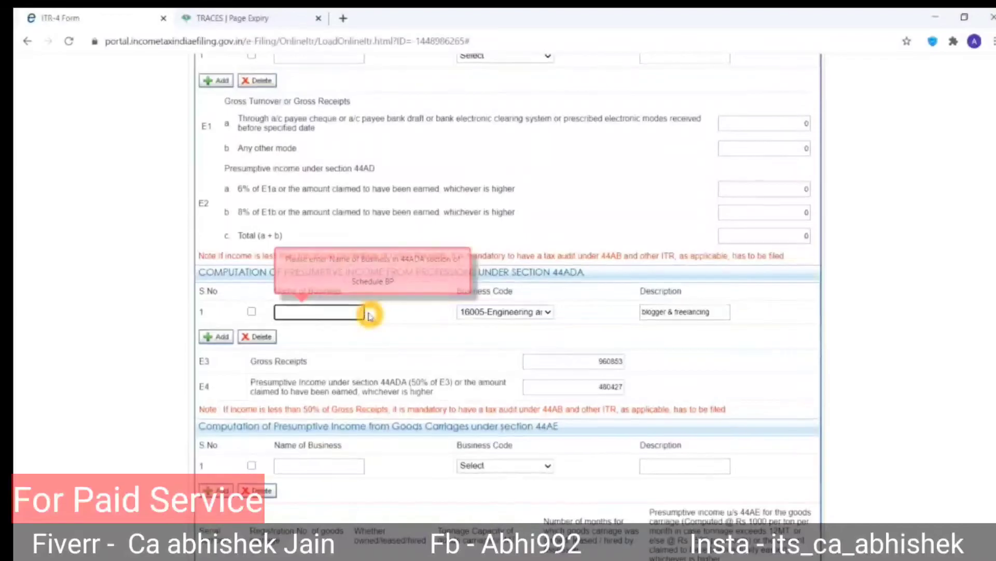
scroll(369, 315, "up", 4)
left_click(274, 186)
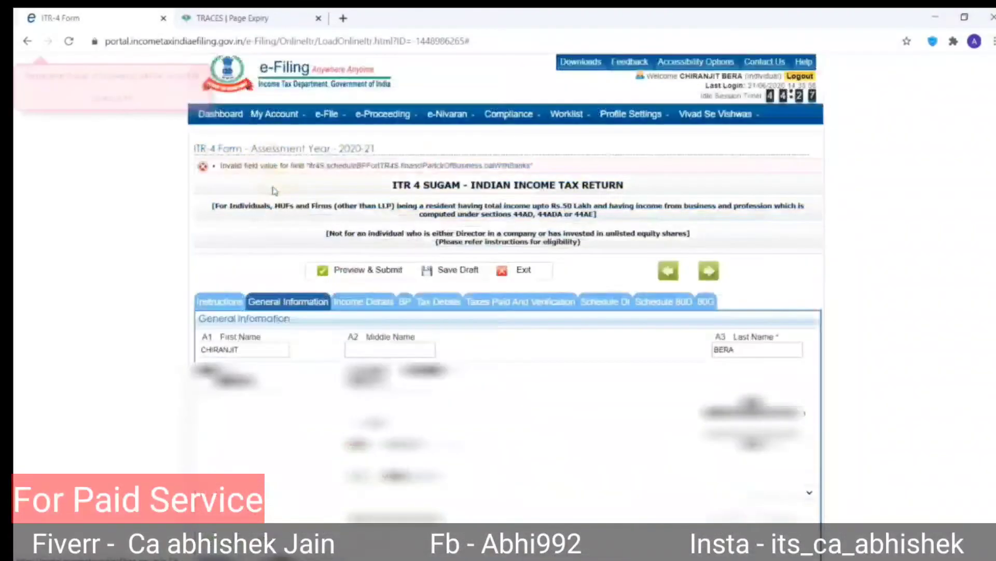
left_click(234, 350)
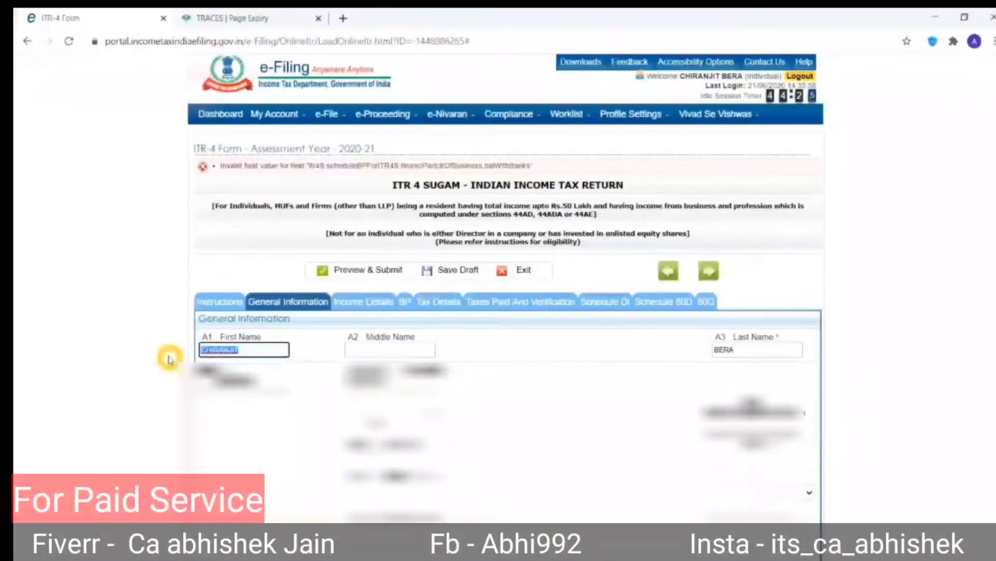
left_click(364, 301)
scroll(397, 397, "down", 7)
scroll(397, 400, "down", 8)
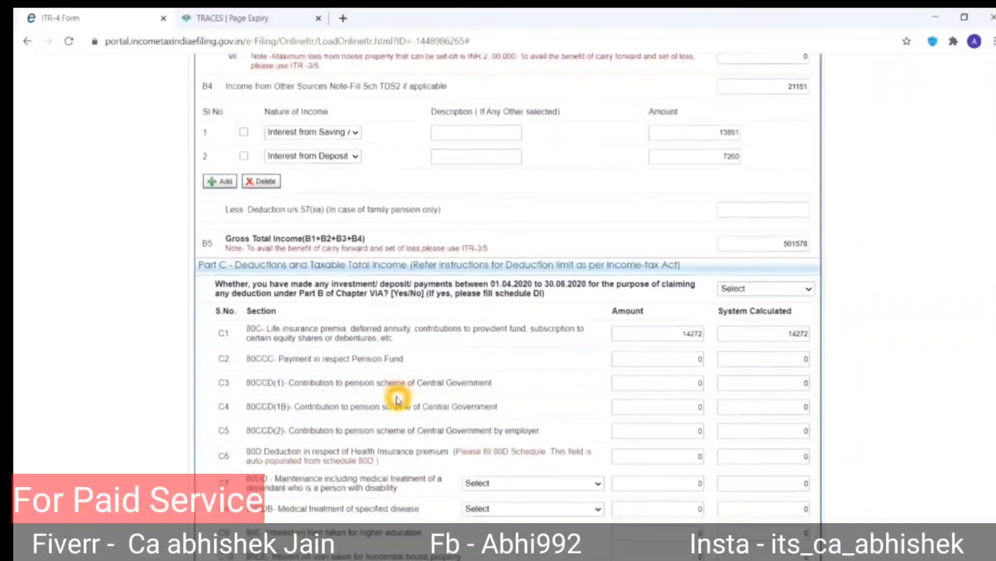
scroll(397, 400, "up", 16)
In Schedule BP, enter the taxpayer's name as the 44ADA Name of Business.
left_click(406, 309)
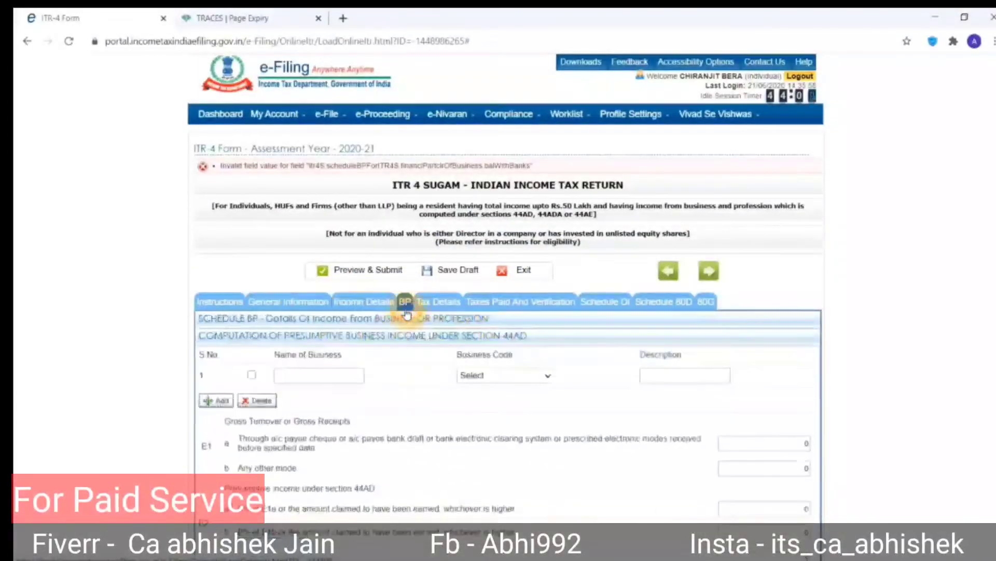
scroll(332, 459, "down", 5)
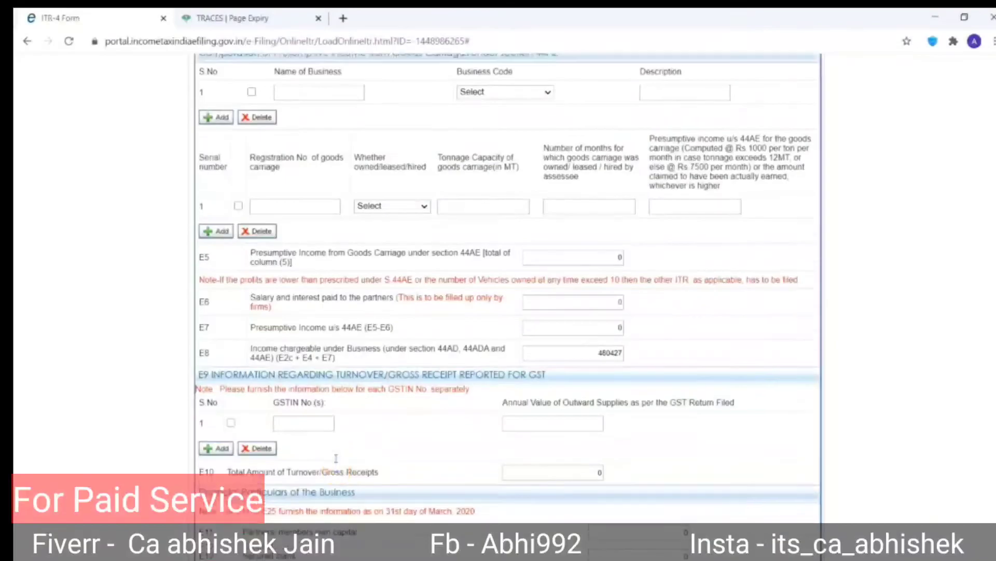
scroll(336, 458, "up", 2)
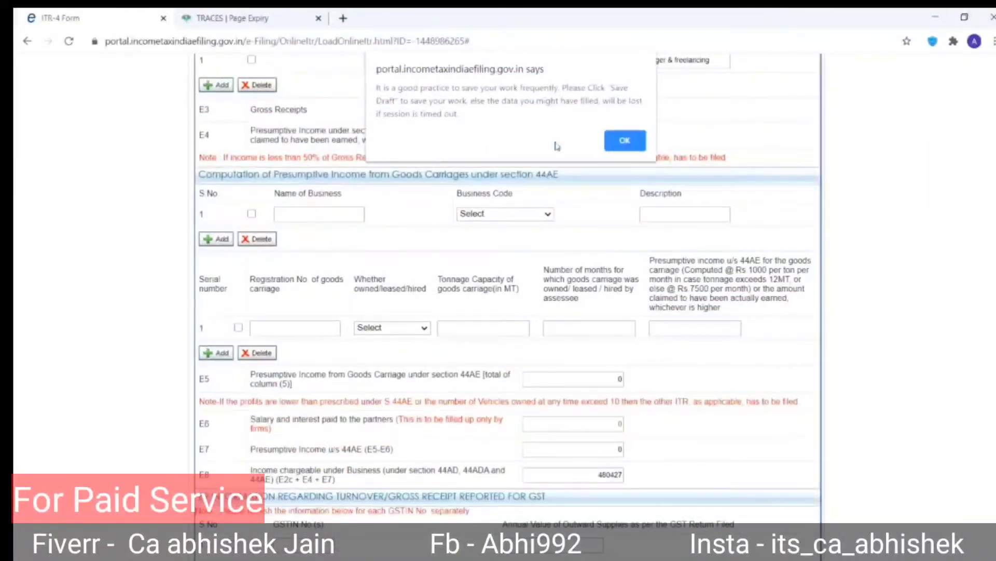
left_click(624, 141)
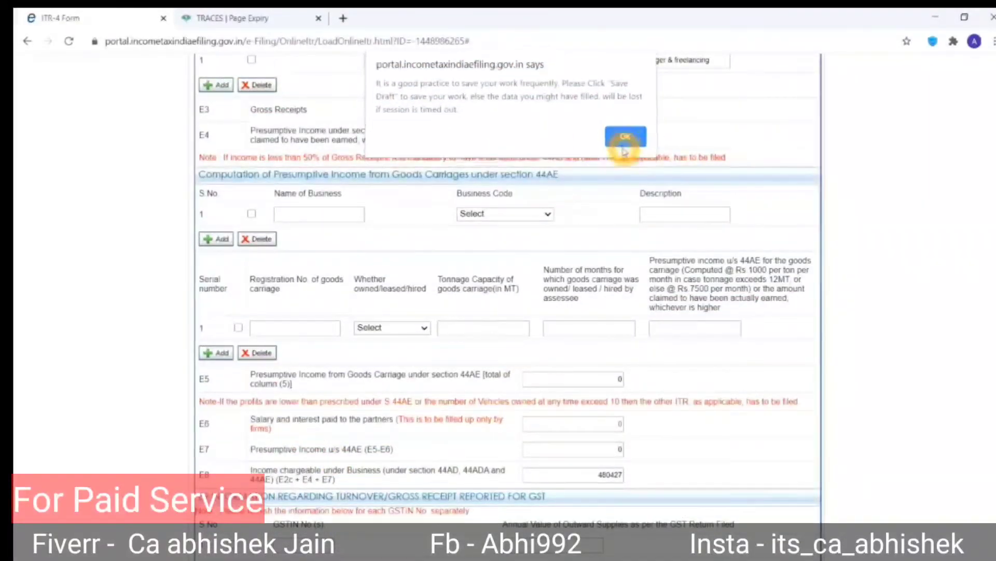
scroll(625, 152, "up", 2)
scroll(624, 152, "up", 8)
scroll(625, 146, "down", 4)
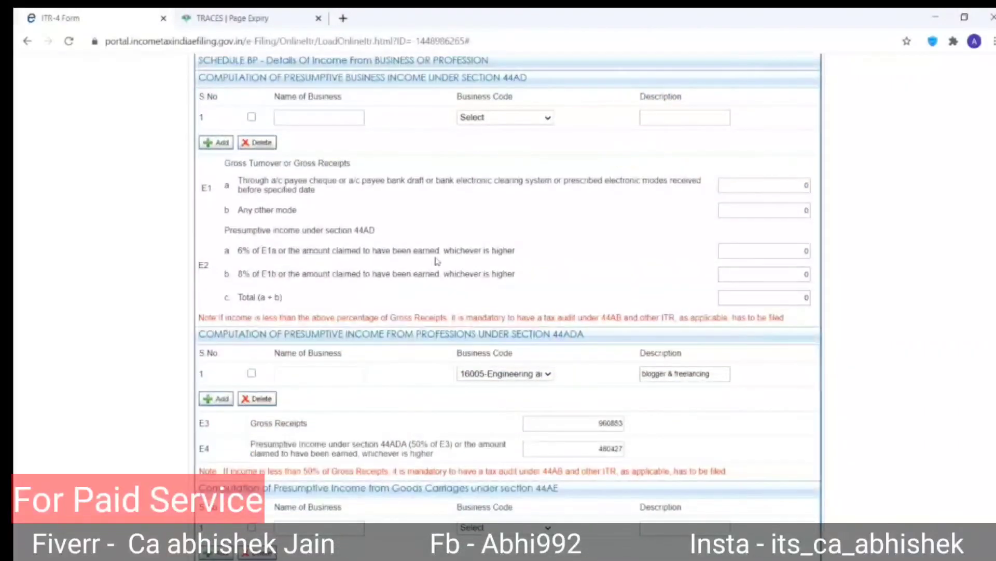
left_click(316, 373)
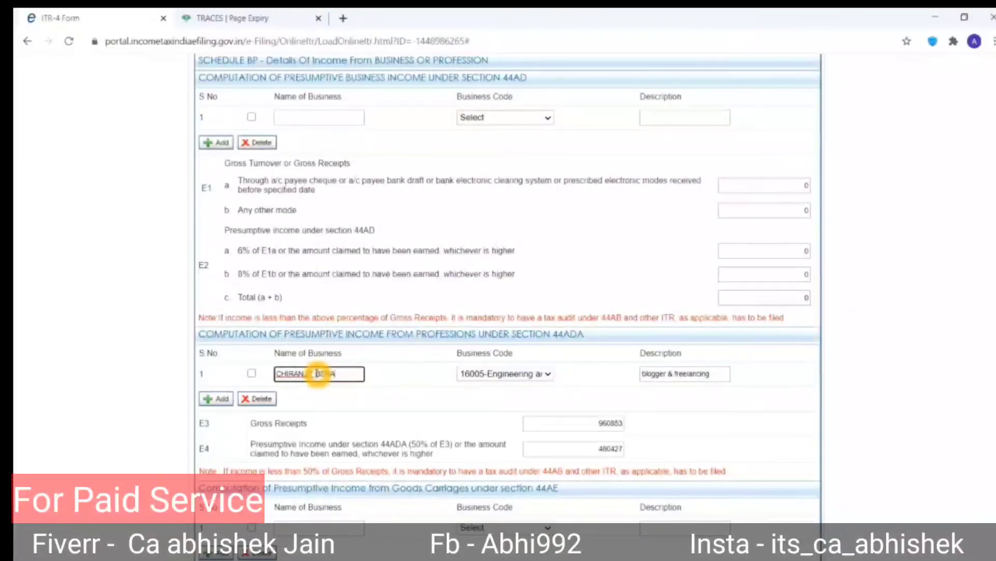
left_click(379, 400)
scroll(378, 400, "down", 5)
scroll(379, 402, "up", 10)
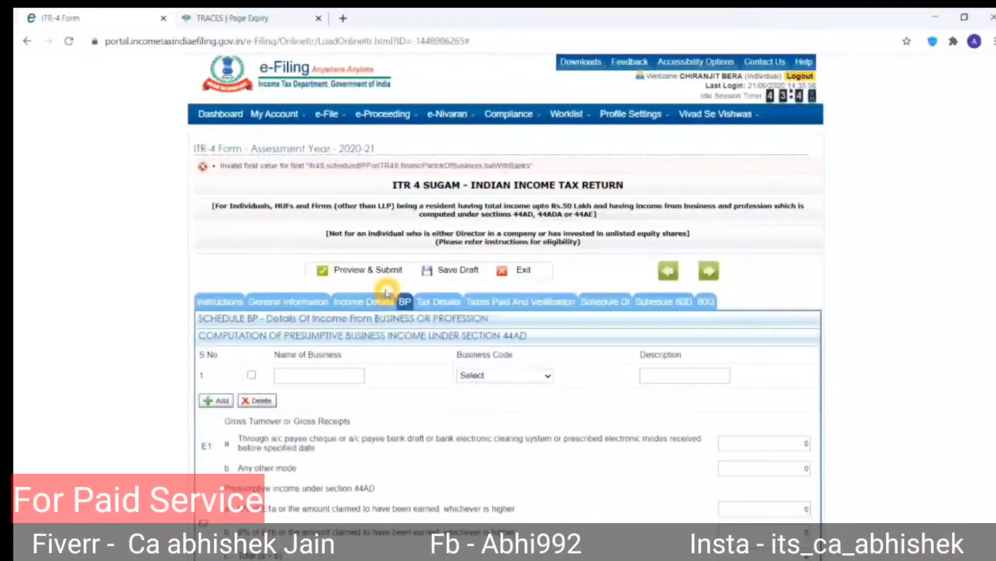
Set Schedule 80D to 'Not claiming for Self/Family' and 'Not claiming for Parents'.
left_click(398, 271)
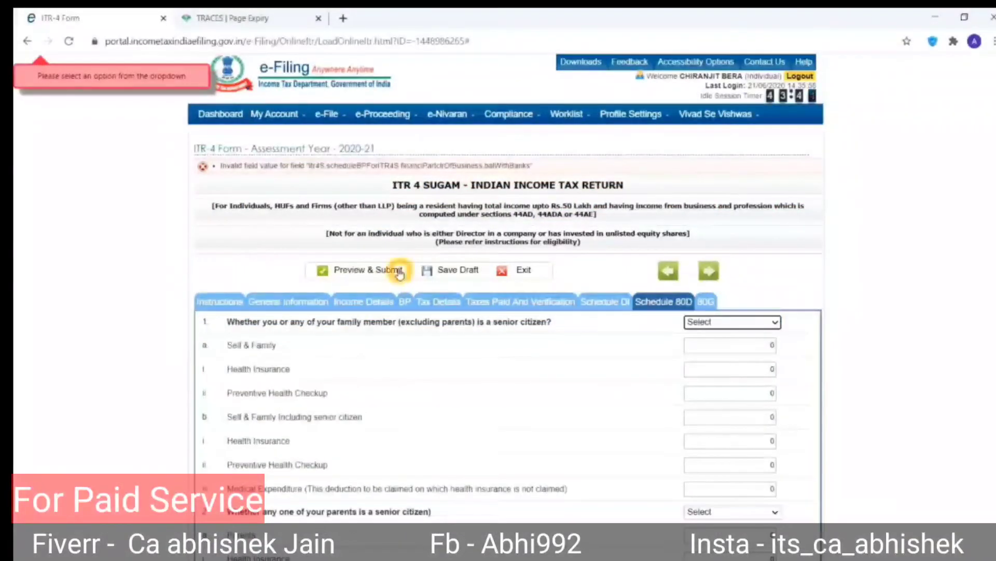
left_click(695, 321)
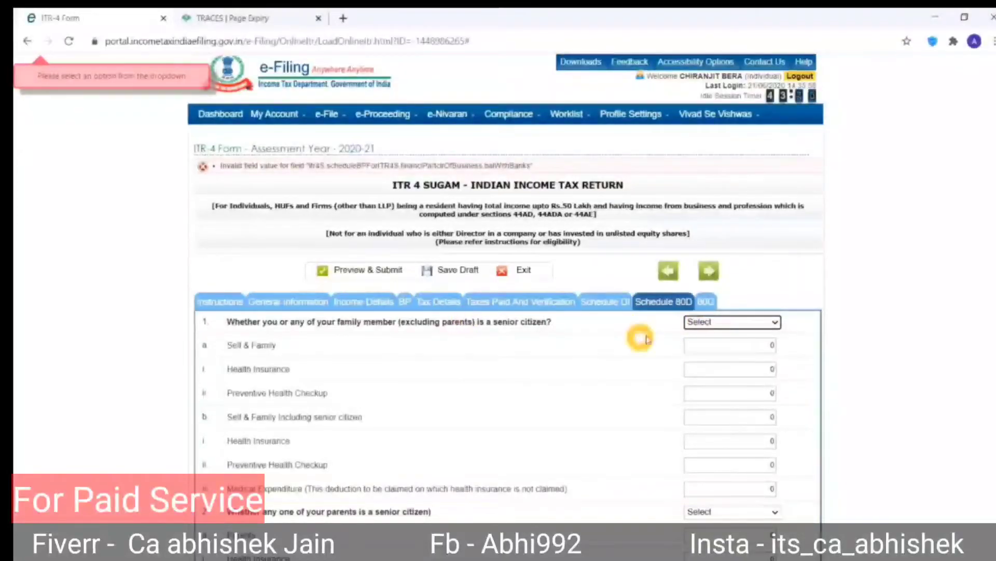
left_click(705, 322)
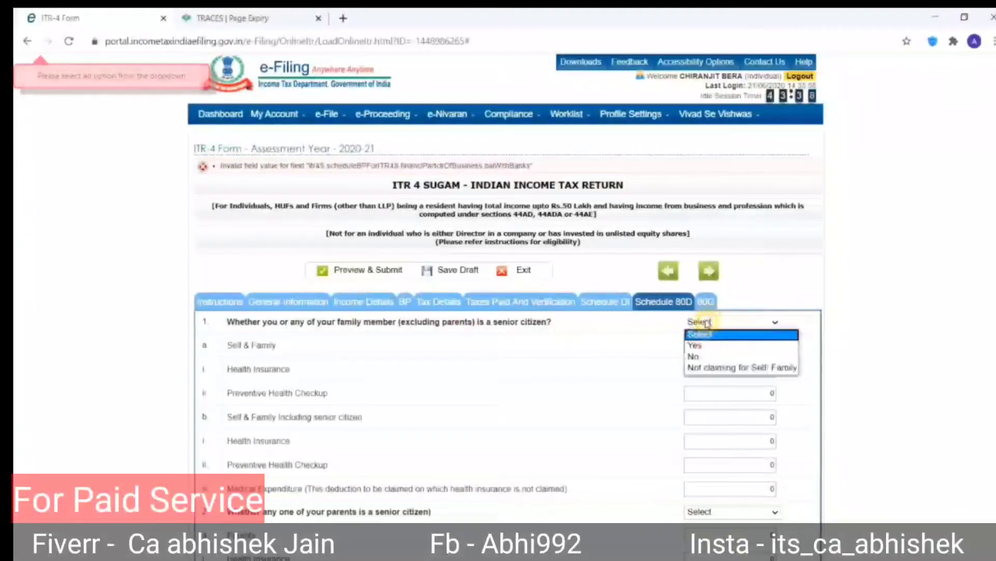
left_click(697, 368)
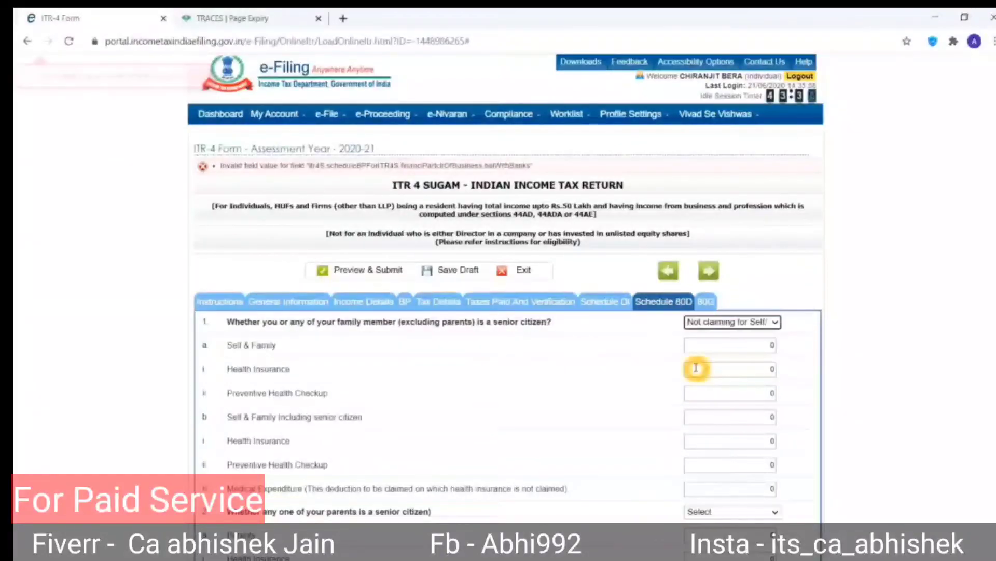
scroll(696, 369, "down", 3)
left_click(708, 375)
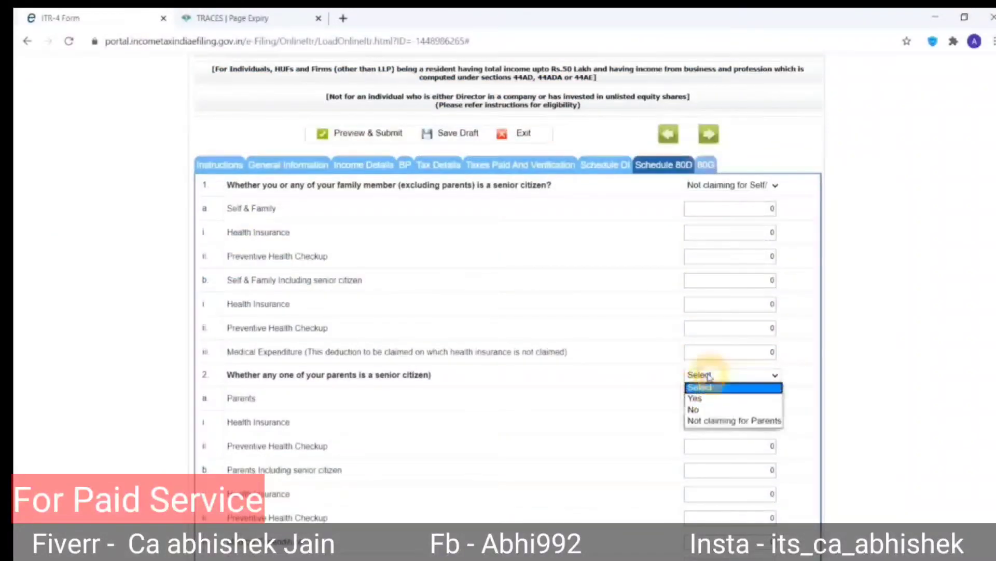
left_click(705, 423)
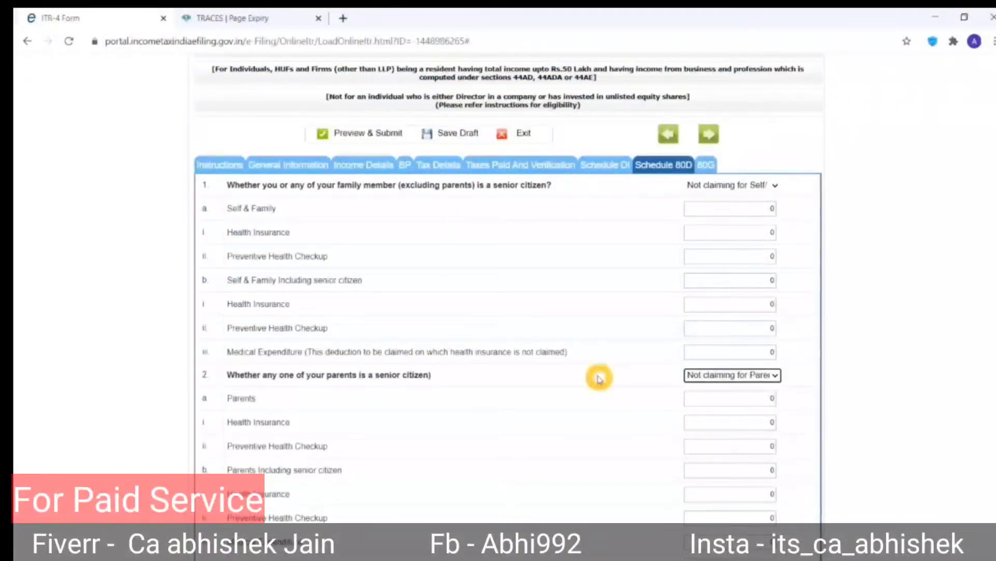
scroll(599, 378, "up", 3)
Answer No to the Part C question on investments made 01.04.2020–30.06.2020.
left_click(360, 270)
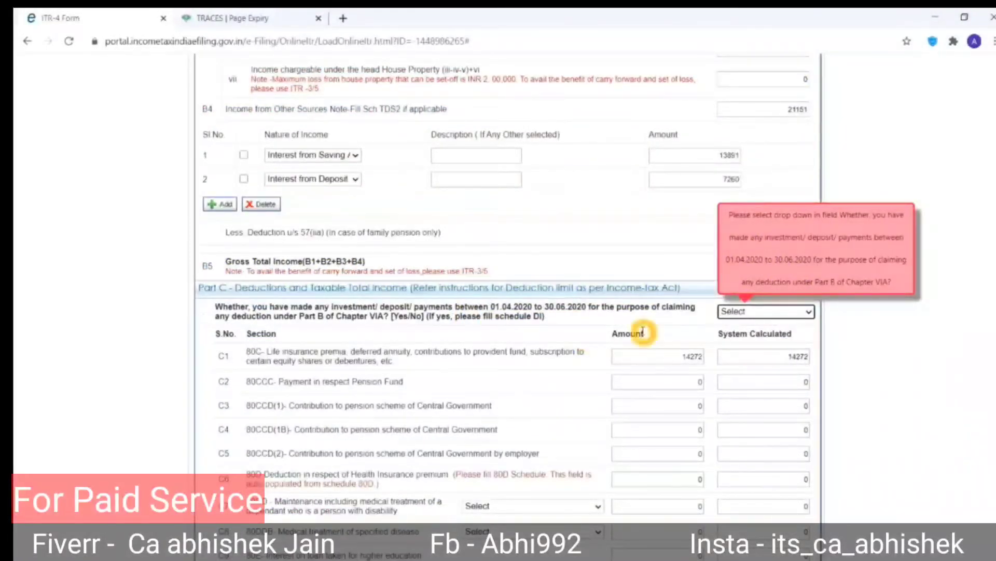
left_click(733, 312)
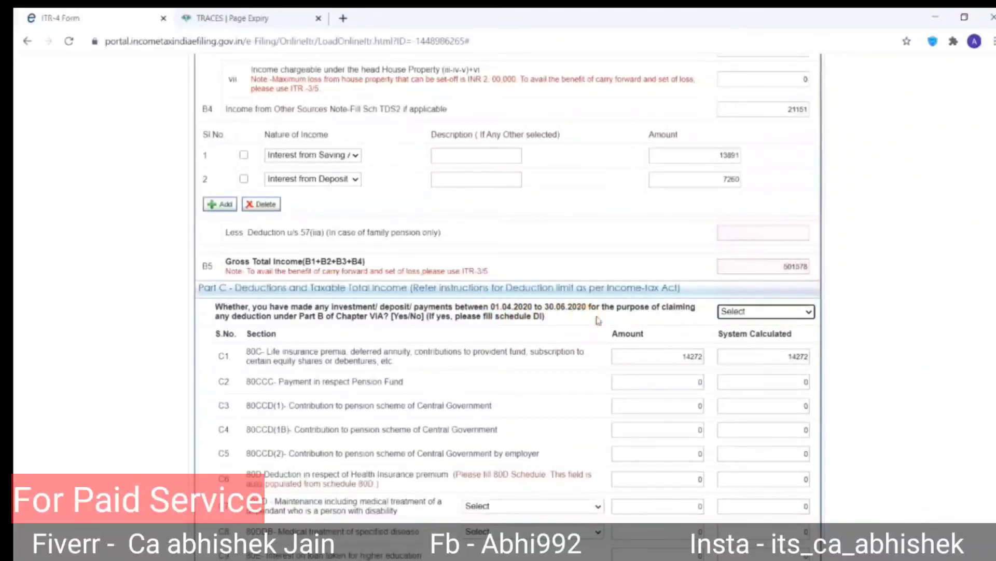
left_click(752, 312)
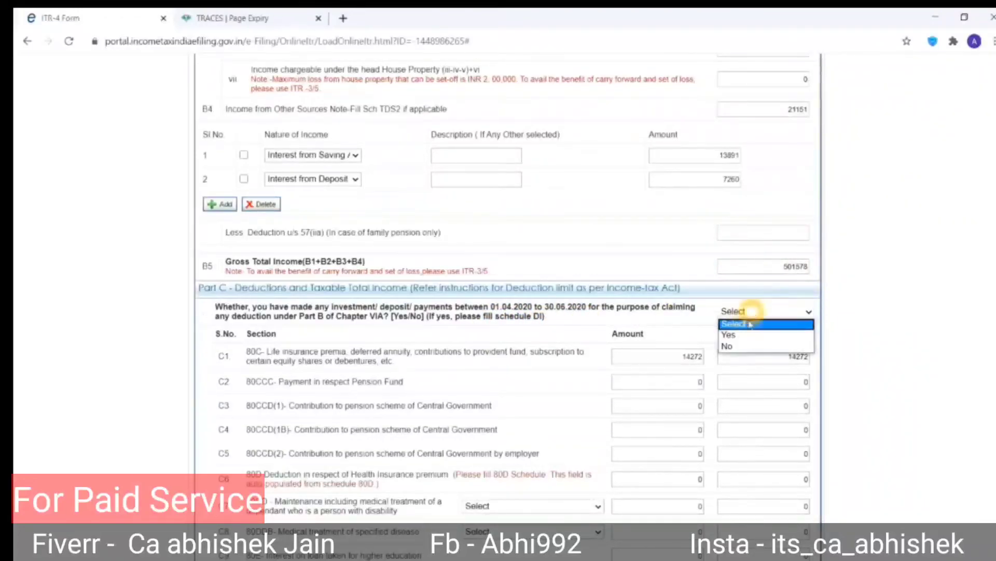
left_click(735, 348)
left_click(530, 308)
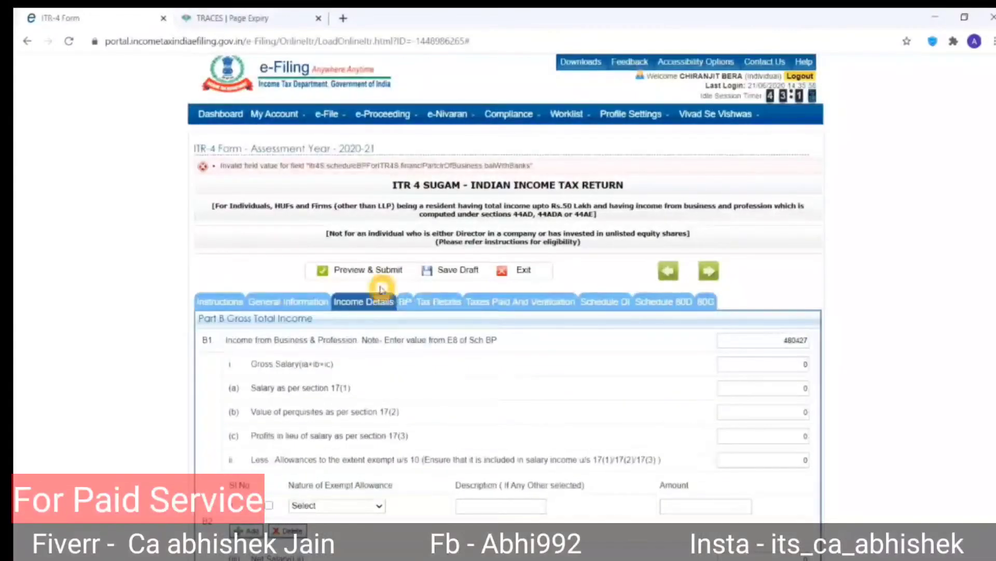
Send the ITR-4 through Preview & Submit and confirm all details are valid.
left_click(367, 274)
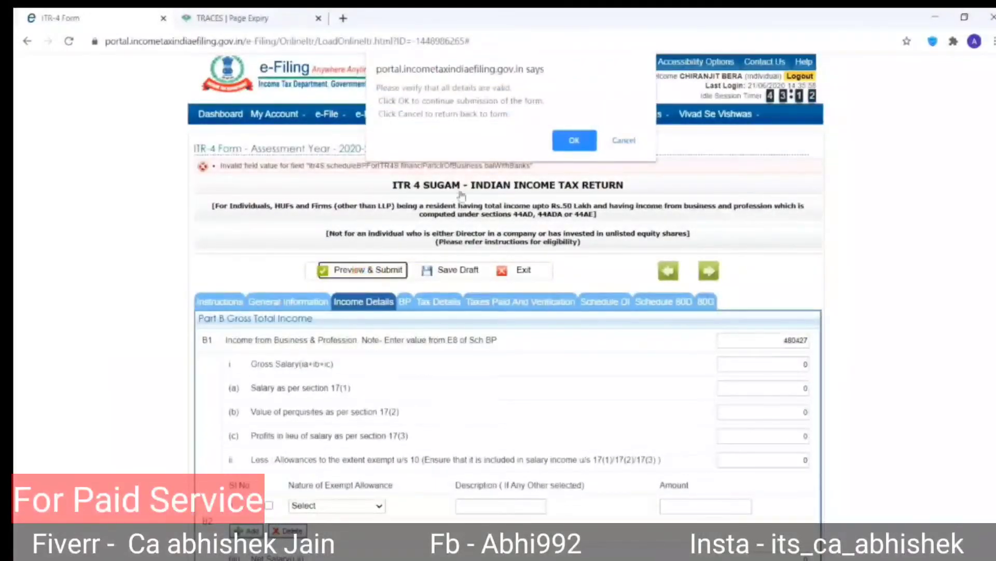
left_click(574, 140)
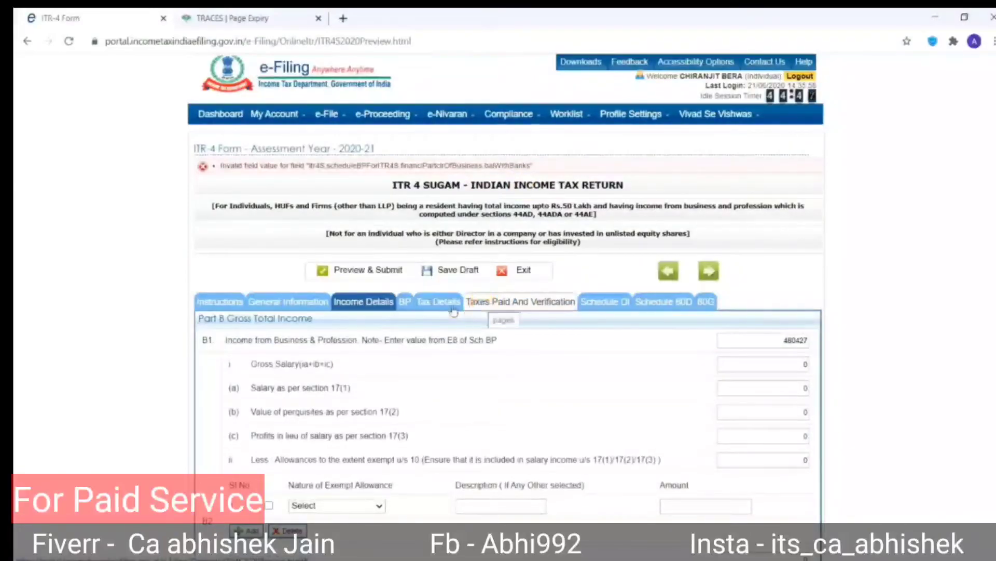
Change E21 Balance with banks in Schedule BP to 472412 and resubmit for validation.
left_click(408, 304)
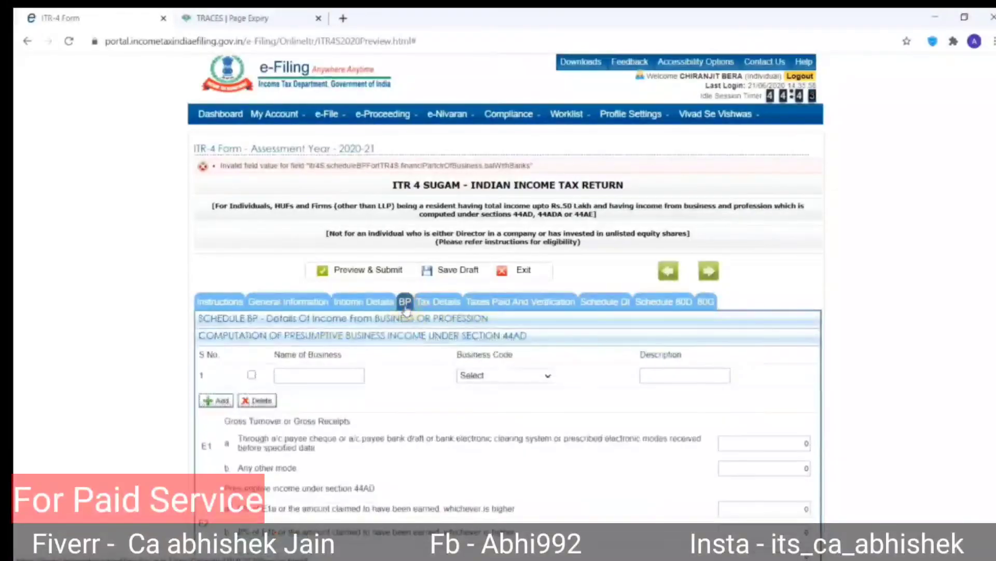
scroll(457, 379, "down", 10)
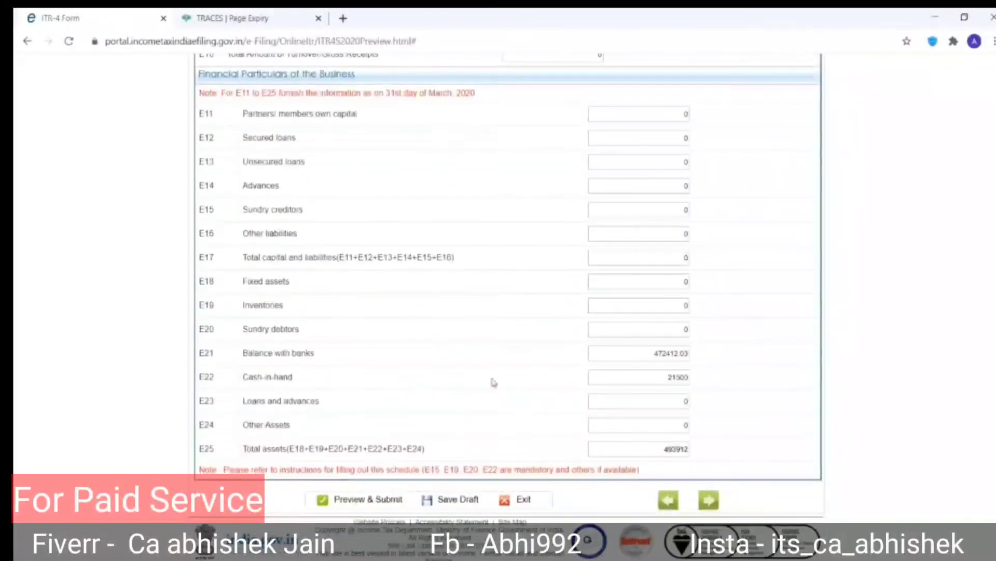
left_click(671, 353)
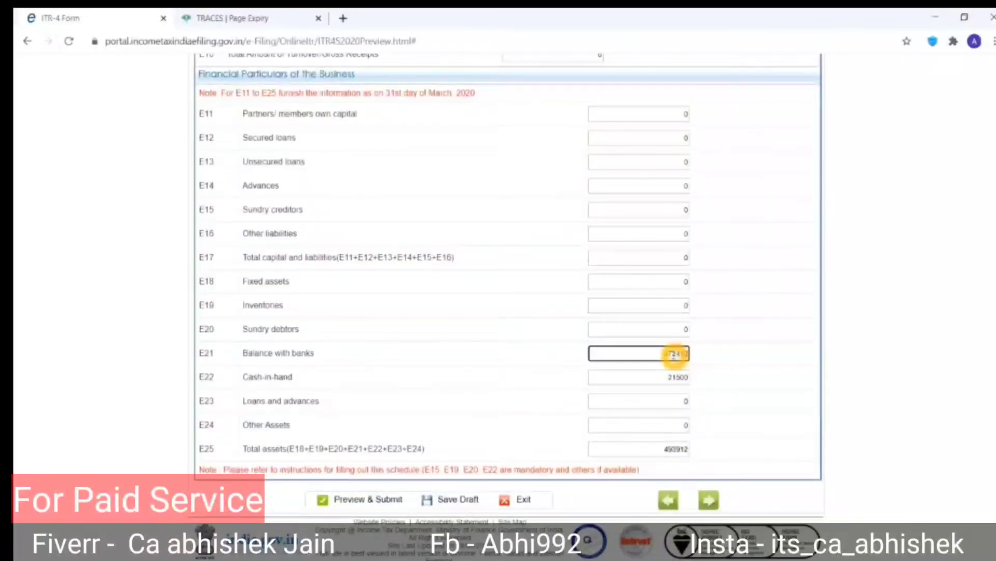
key("Tab")
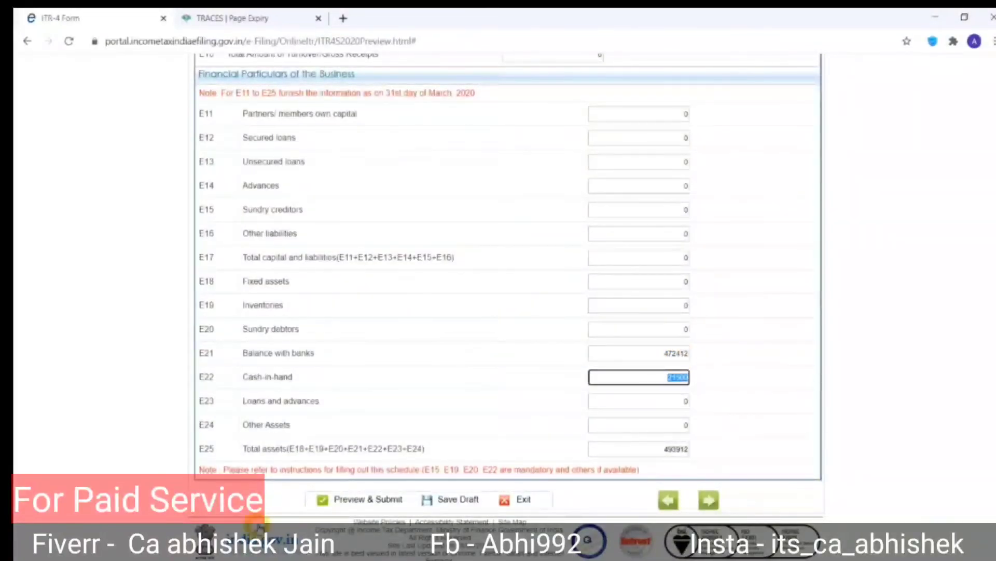
left_click(354, 501)
left_click(576, 142)
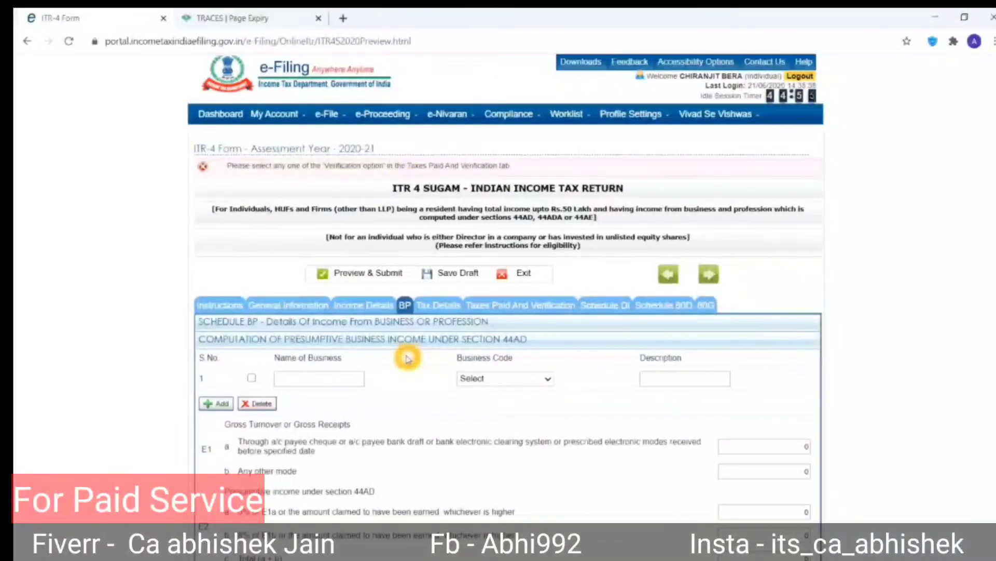
In Taxes Paid And Verification, try the verification options, including e-Verify immediately.
scroll(408, 357, "down", 15)
scroll(409, 358, "up", 15)
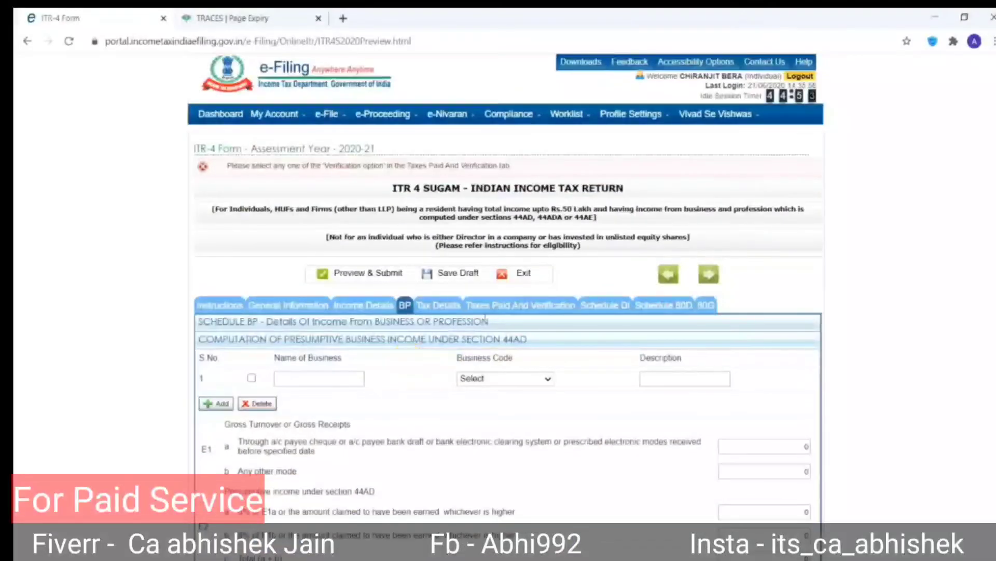
left_click(515, 306)
scroll(515, 309, "down", 10)
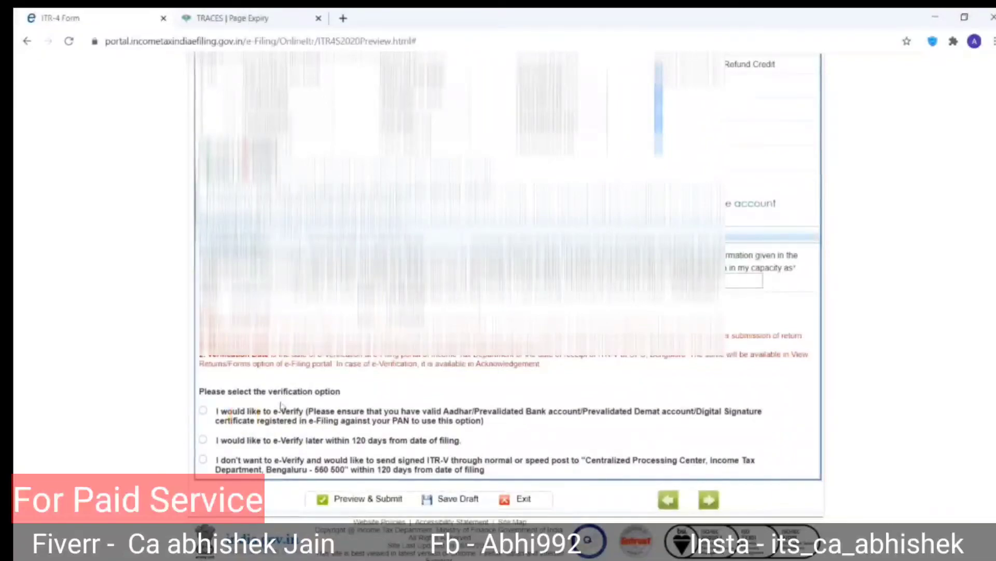
left_click(233, 425)
left_click(540, 413)
left_click(671, 411)
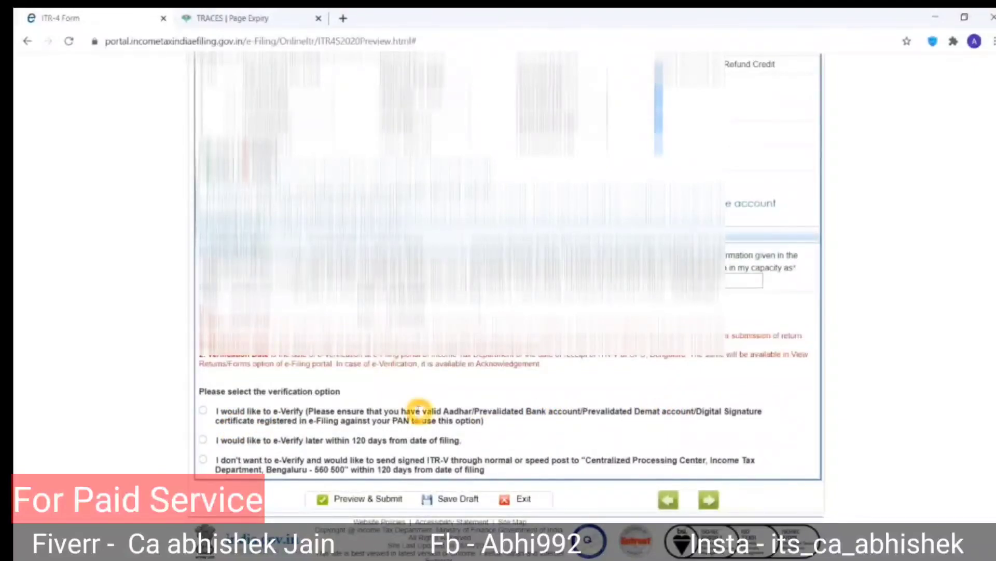
left_click(286, 416)
left_click(206, 406)
left_click(204, 411)
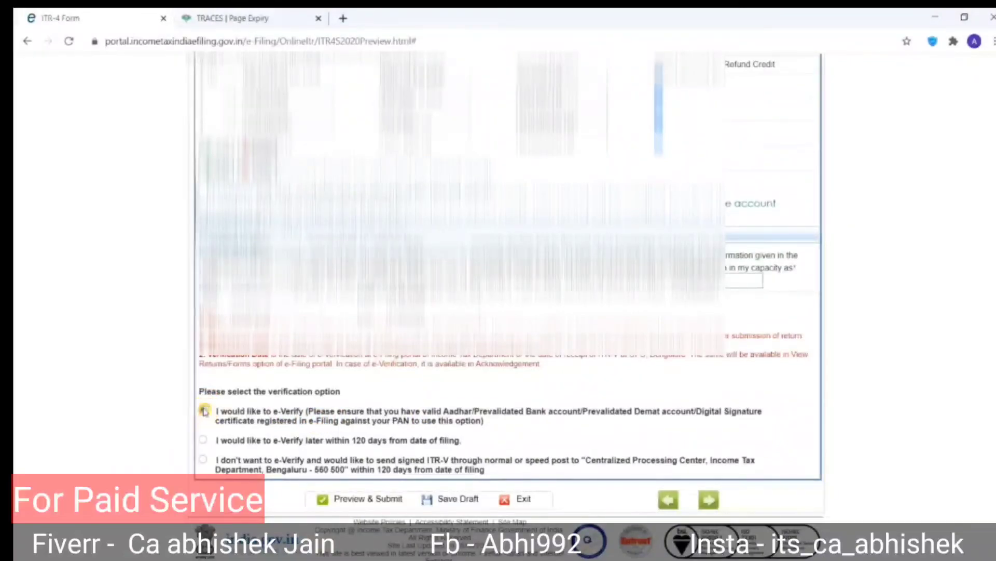
left_click(279, 439)
left_click(357, 443)
left_click(237, 458)
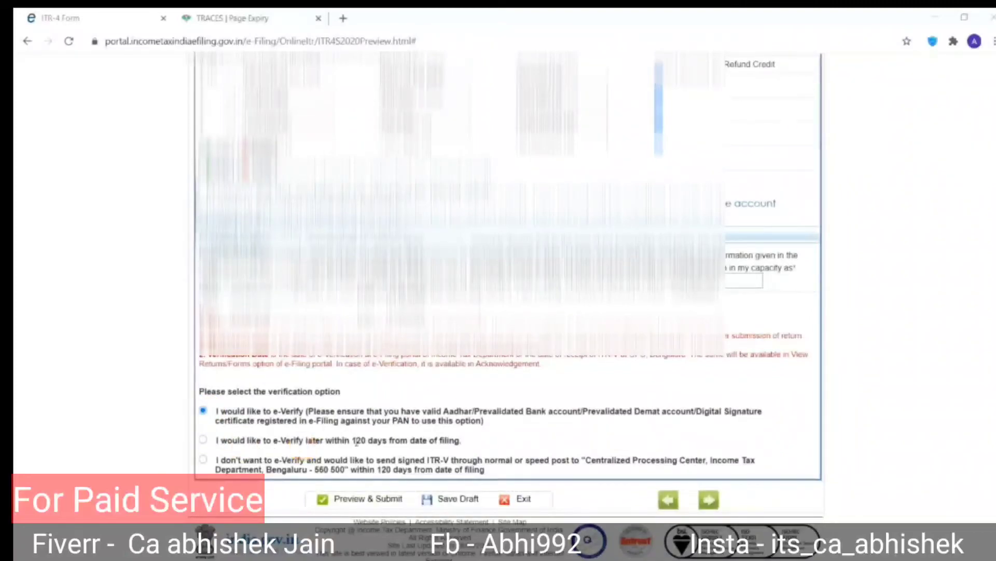
Select 'e-Verify later within 120 days' and send the return to preview.
left_click(202, 443)
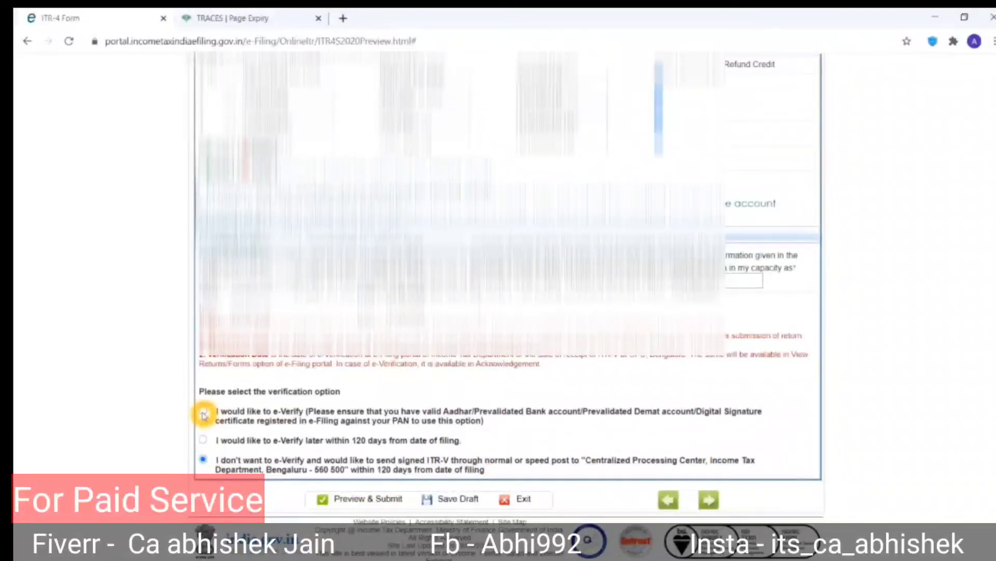
left_click(202, 440)
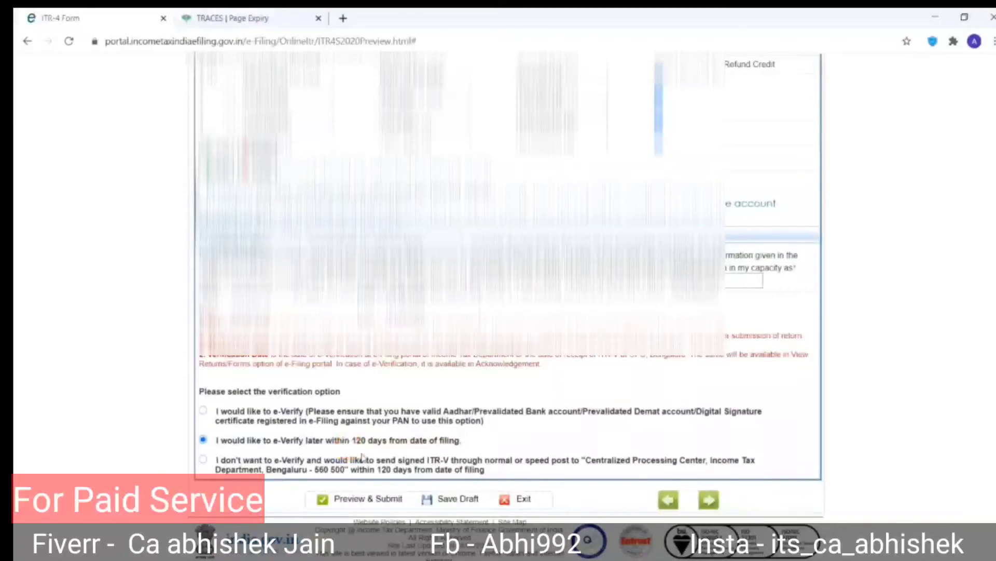
left_click(379, 506)
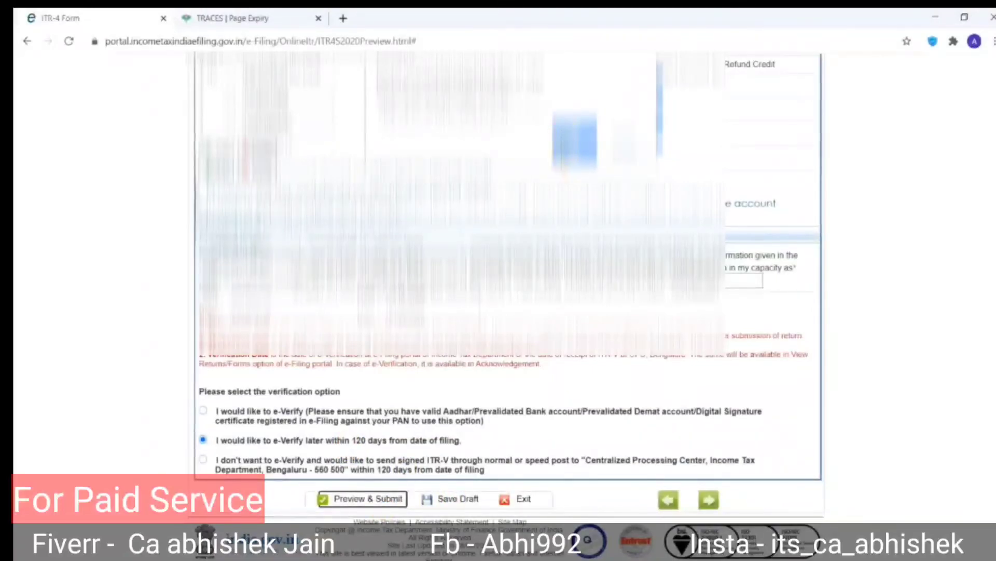
Review the ITR-4 preview down to the bottom and click Submit to upload the return.
left_click(563, 150)
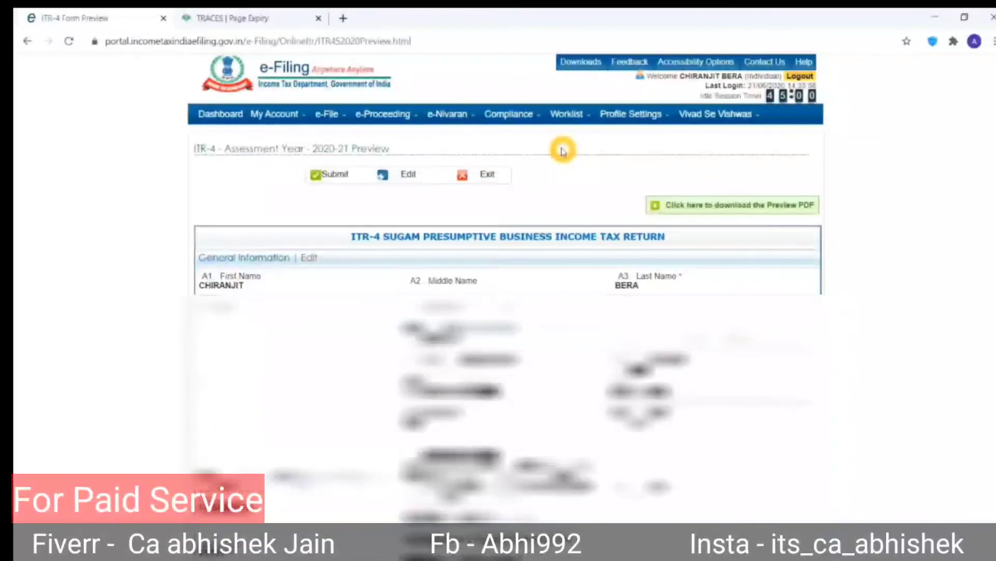
scroll(493, 332, "down", 2)
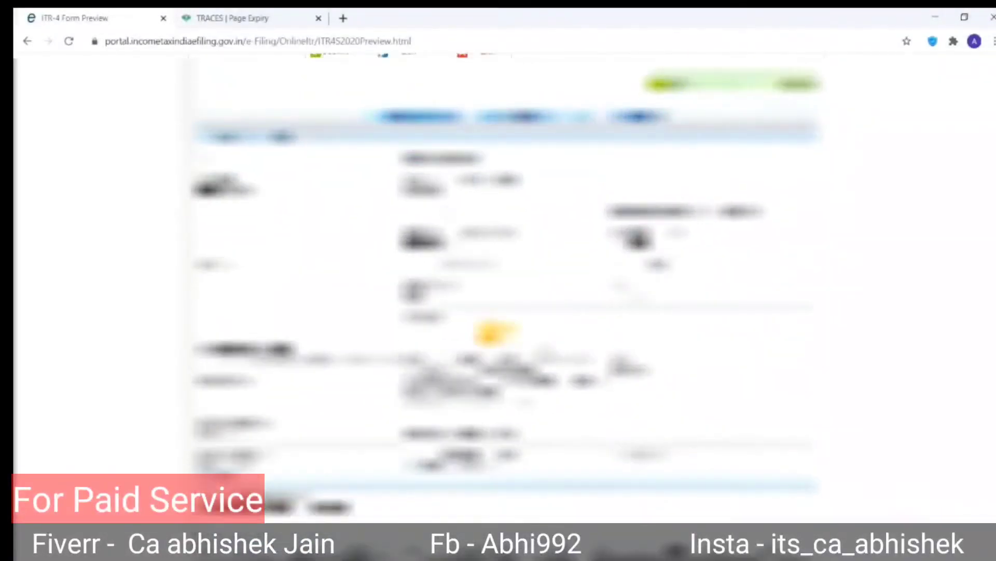
scroll(495, 332, "down", 1)
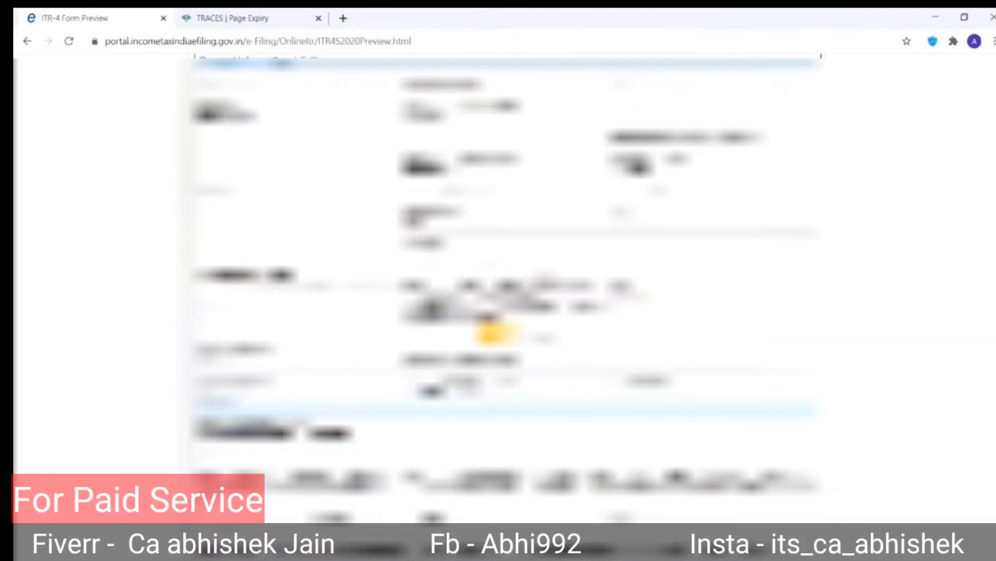
scroll(493, 333, "down", 5)
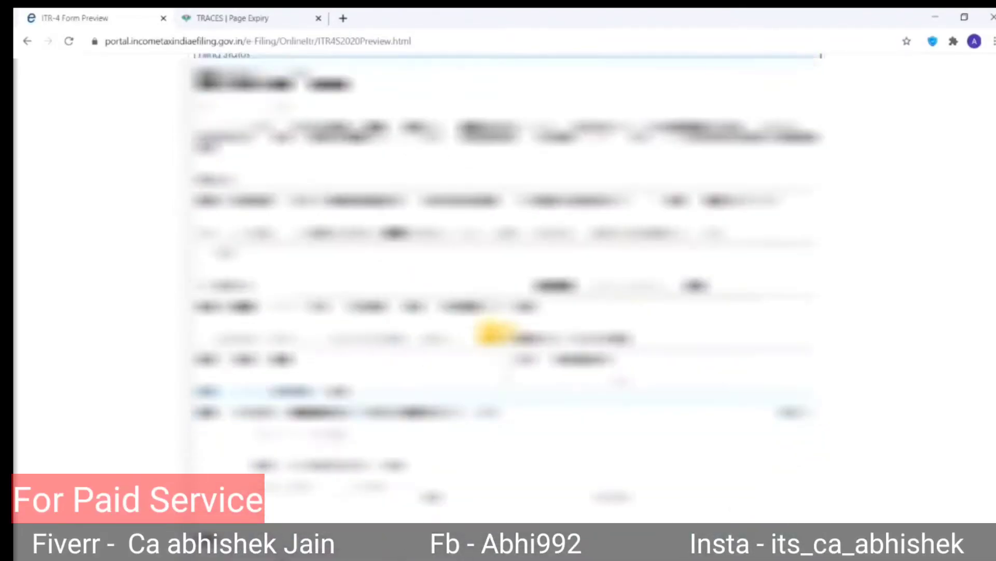
scroll(493, 332, "down", 2)
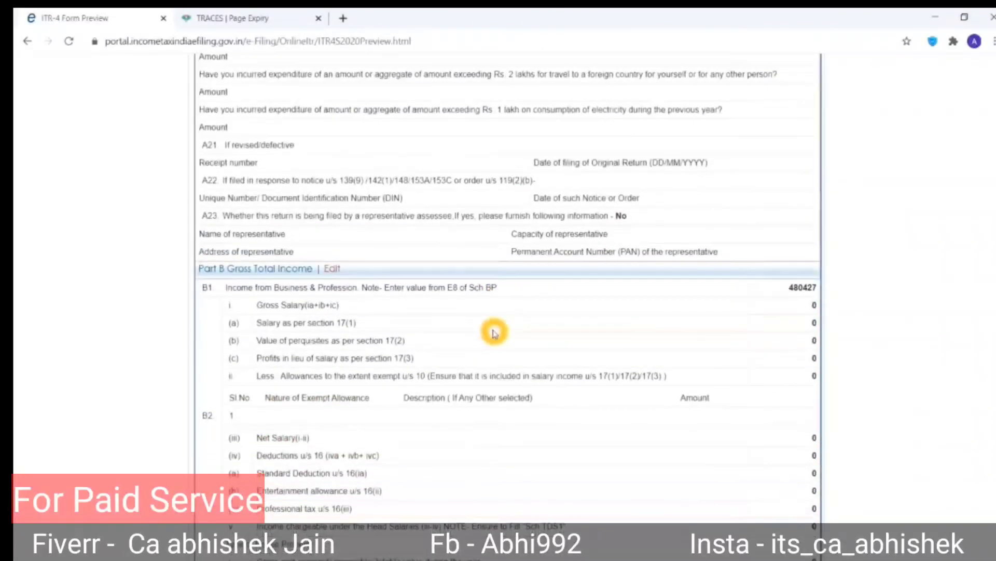
scroll(494, 334, "down", 1)
scroll(494, 334, "up", 2)
scroll(494, 333, "down", 1)
scroll(494, 332, "down", 3)
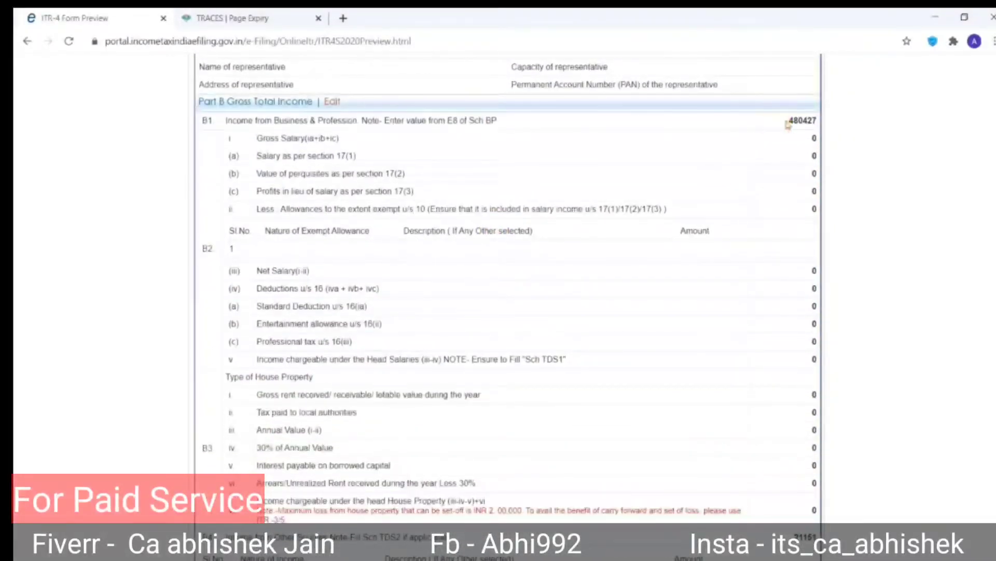
scroll(717, 243, "down", 3)
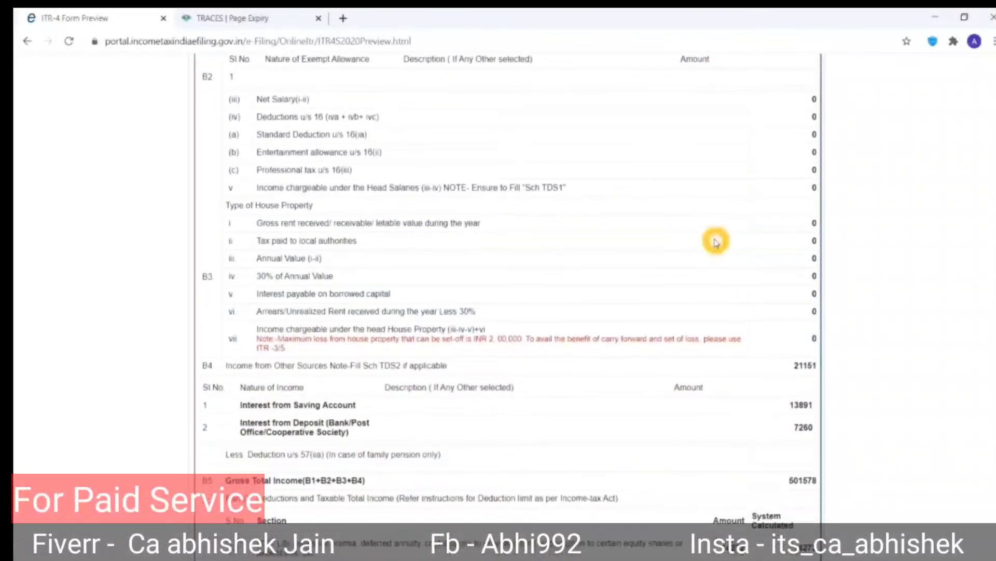
scroll(710, 370, "down", 3)
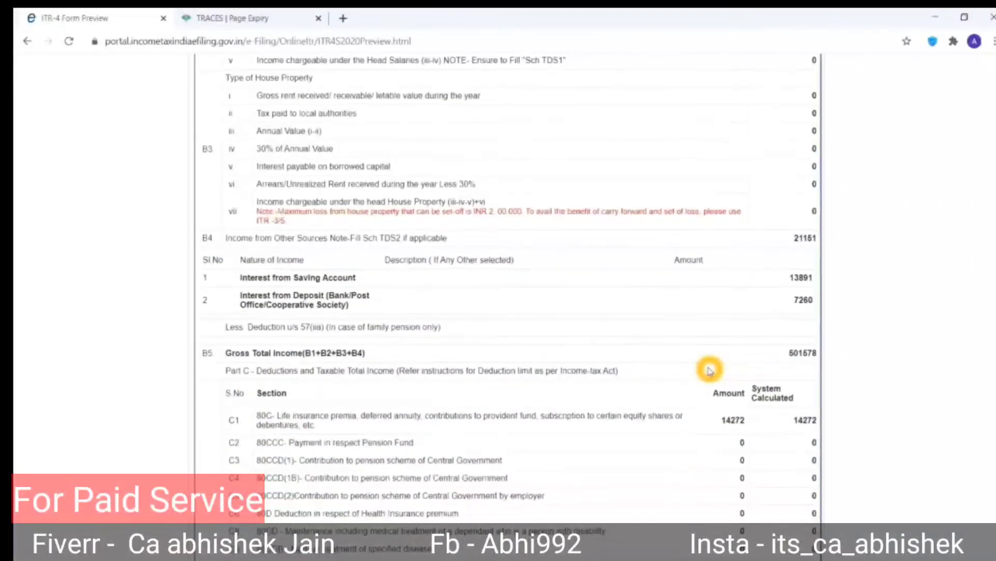
scroll(710, 369, "down", 2)
scroll(710, 370, "down", 8)
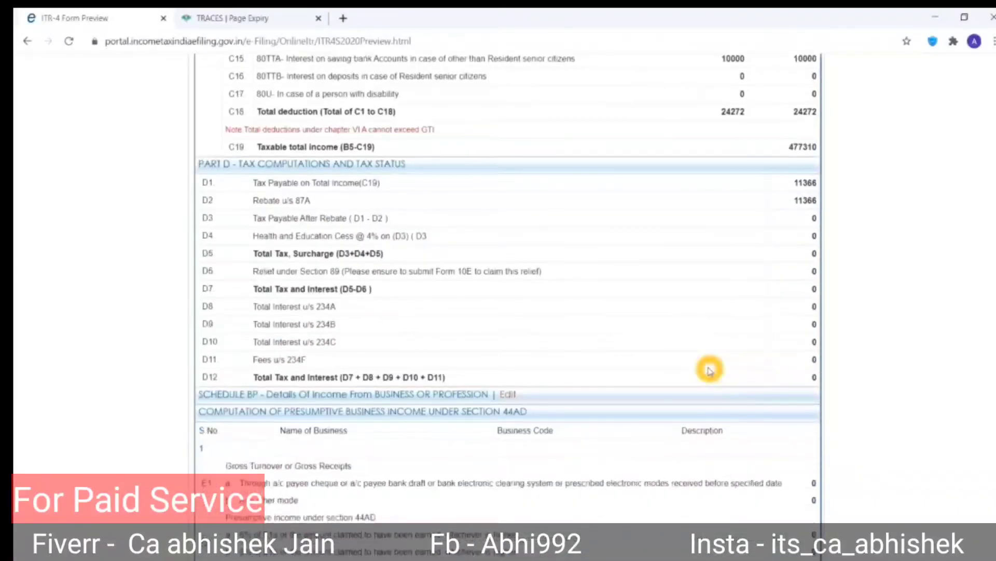
scroll(710, 371, "down", 5)
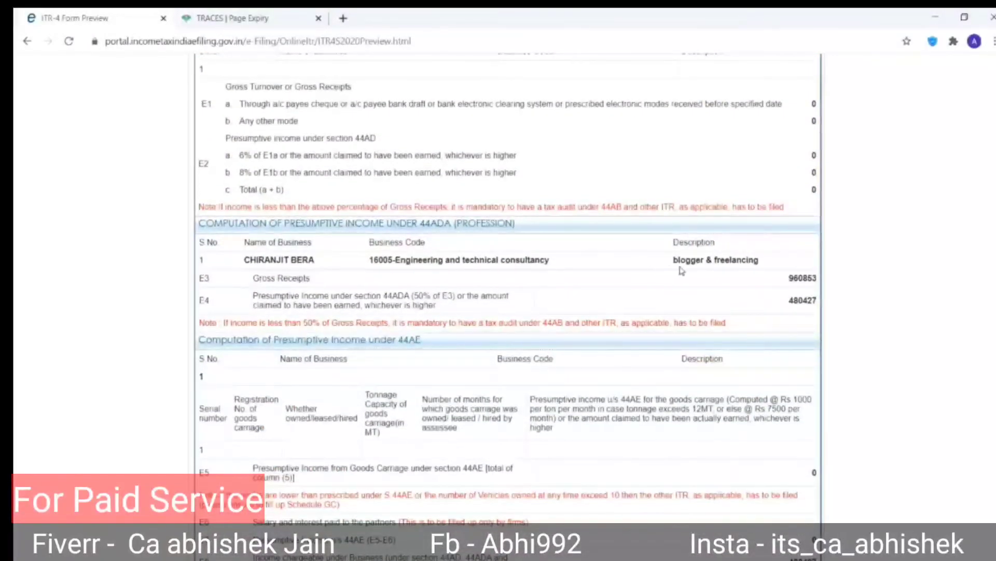
scroll(675, 270, "down", 8)
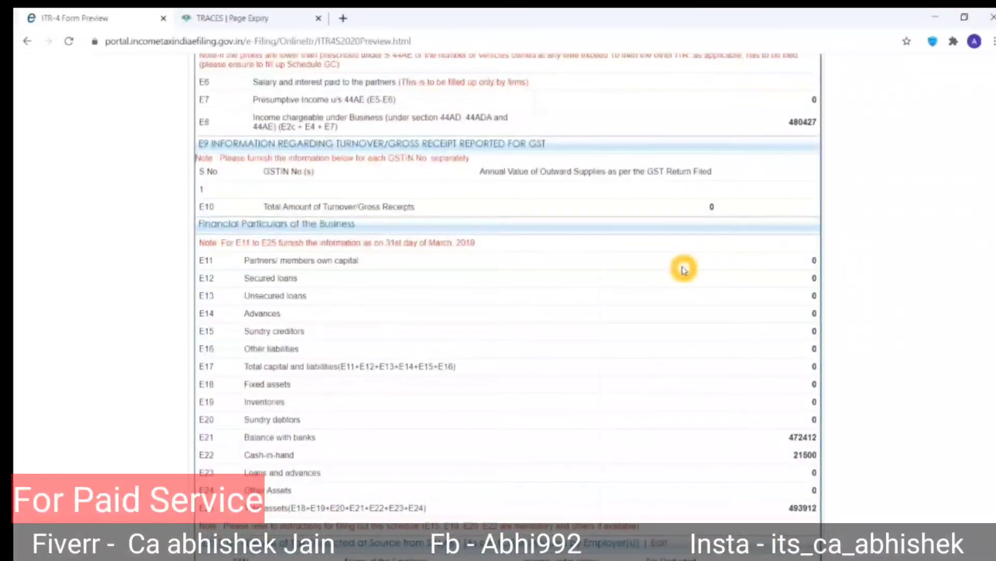
scroll(684, 269, "down", 3)
scroll(684, 270, "down", 6)
scroll(684, 269, "down", 8)
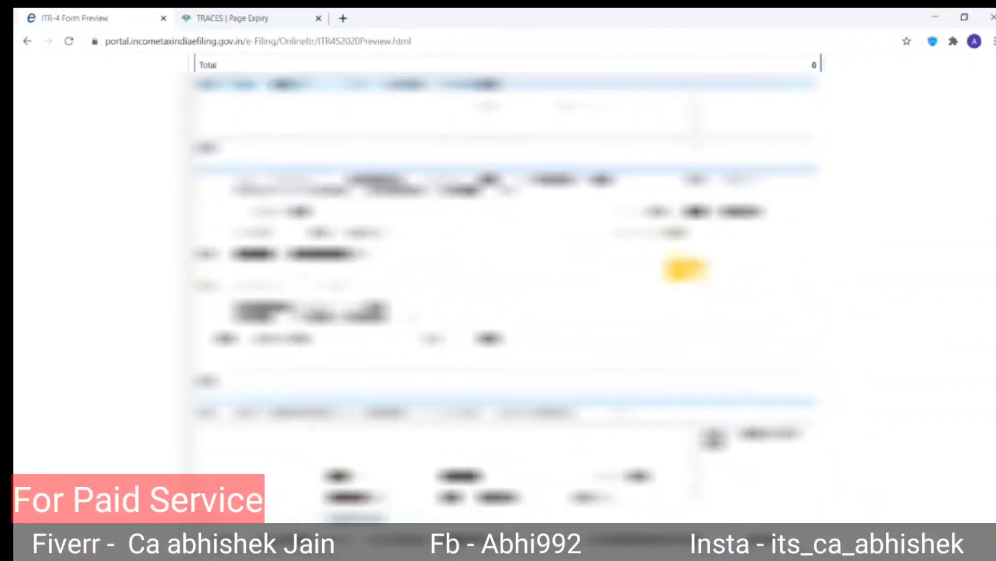
scroll(684, 269, "down", 10)
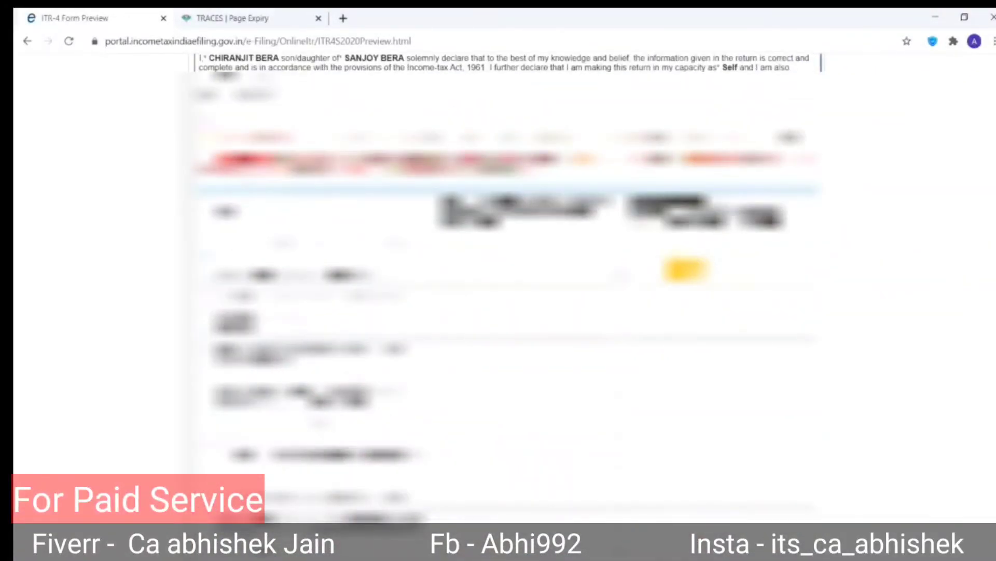
scroll(684, 269, "down", 10)
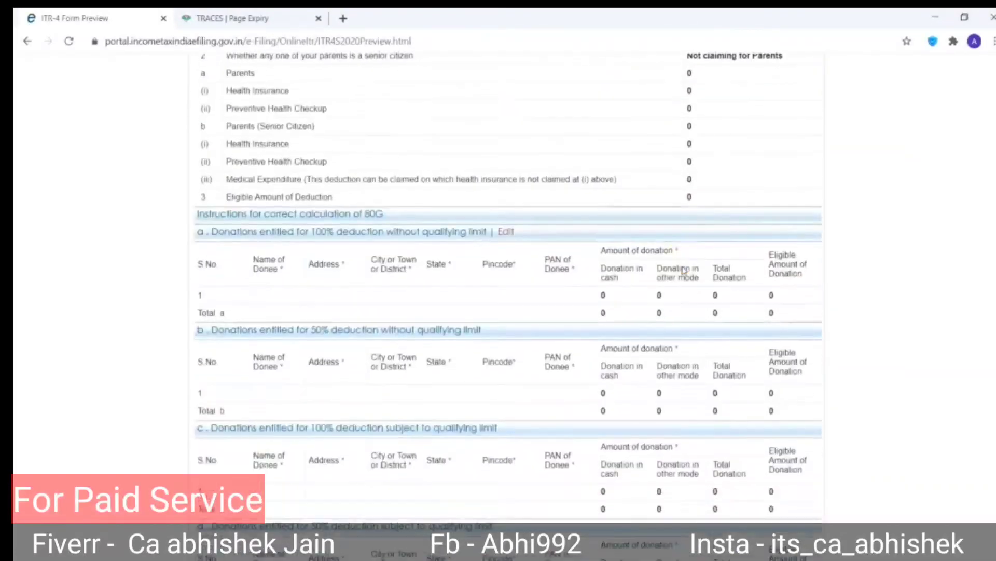
scroll(684, 269, "down", 5)
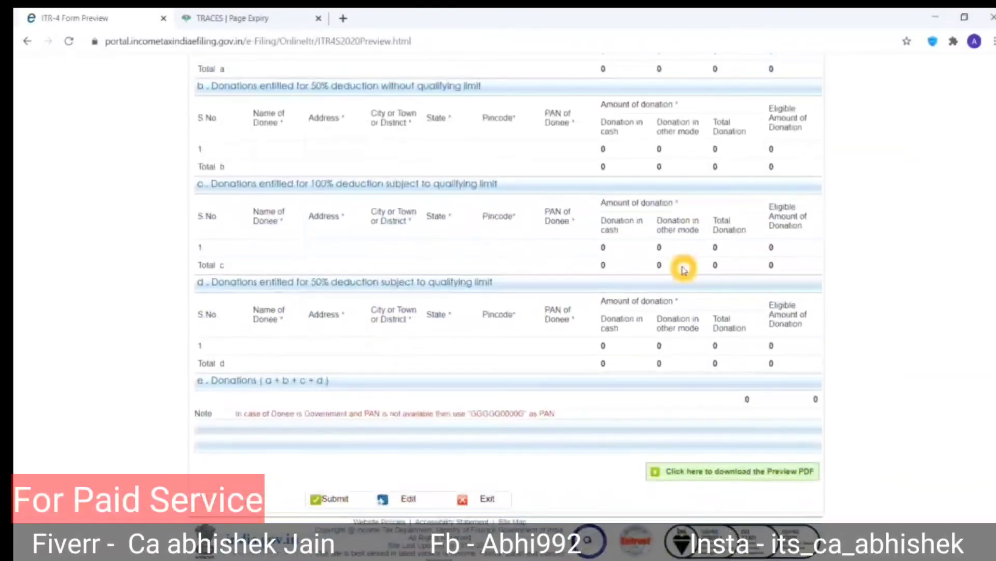
left_click(330, 503)
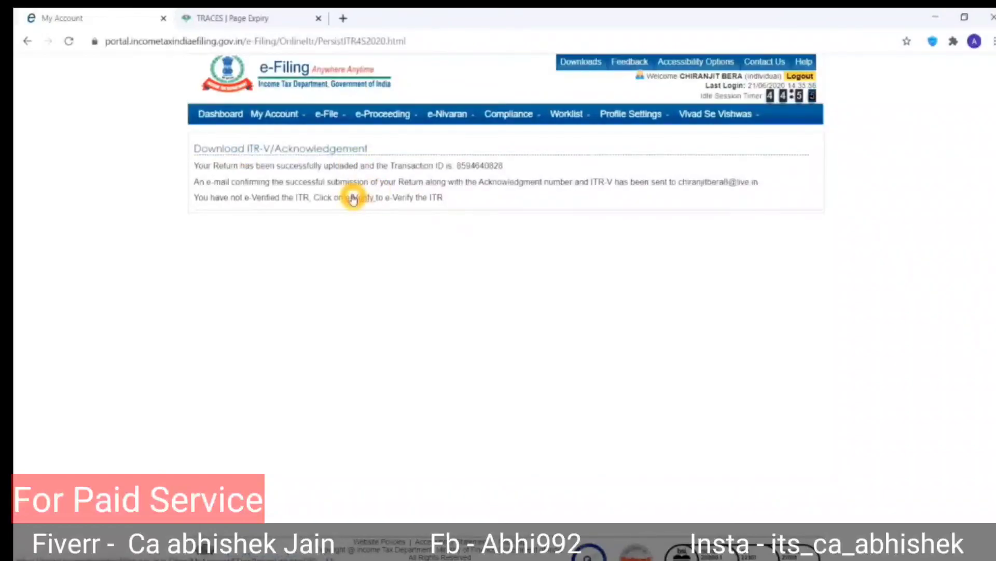
List filed Income Tax Returns via My Account > View e-Filed Returns/Forms.
left_click(232, 115)
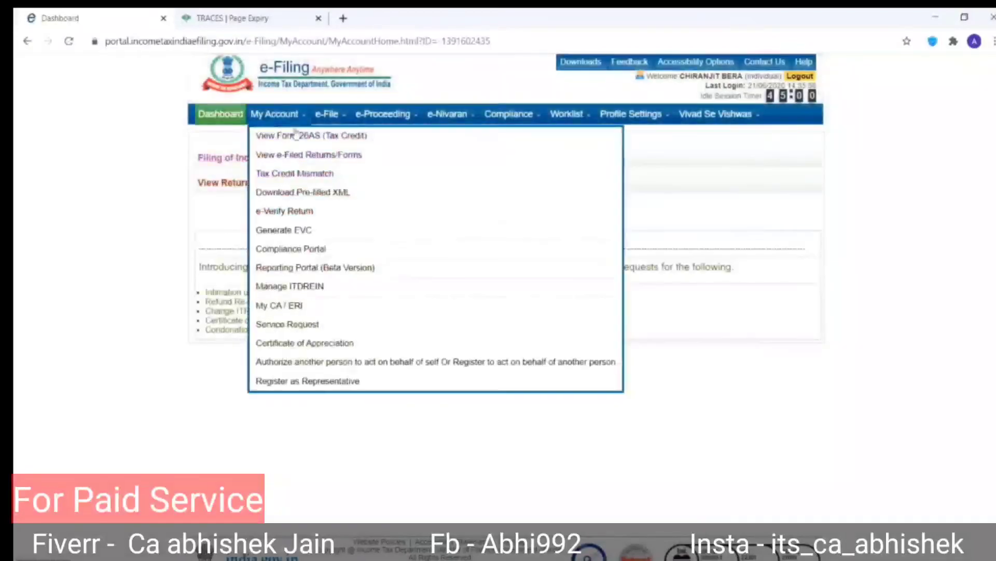
left_click(233, 185)
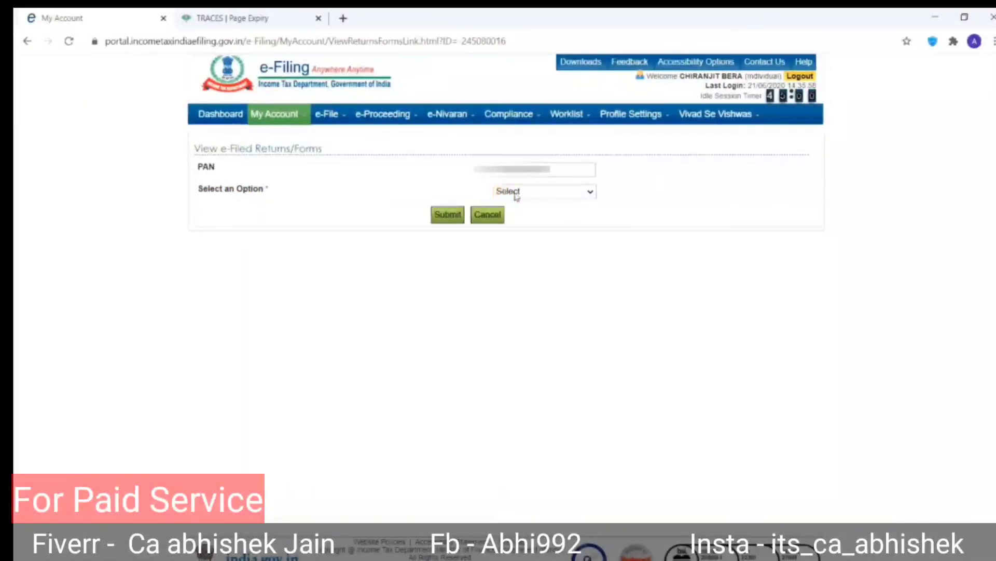
left_click(514, 192)
left_click(516, 216)
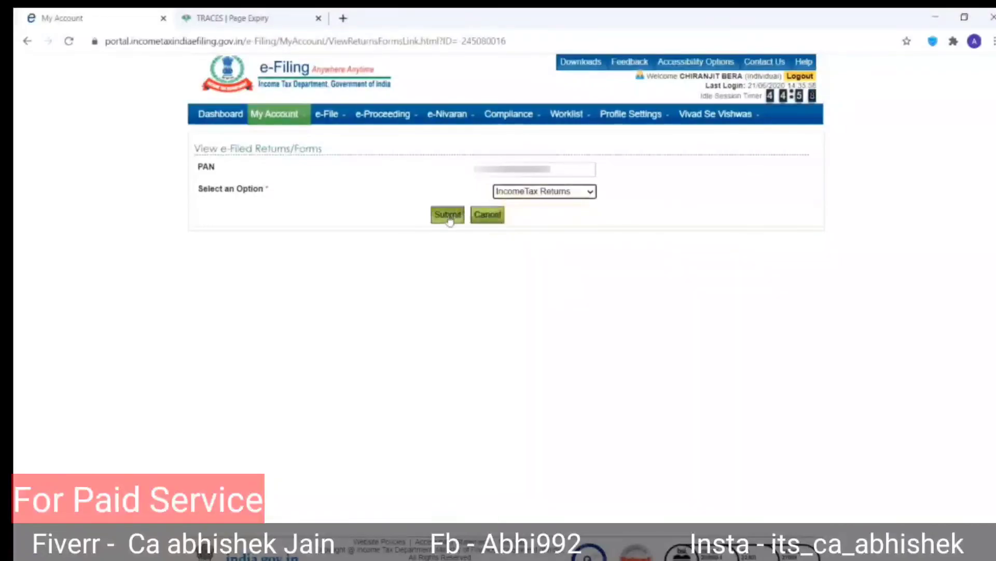
left_click(447, 214)
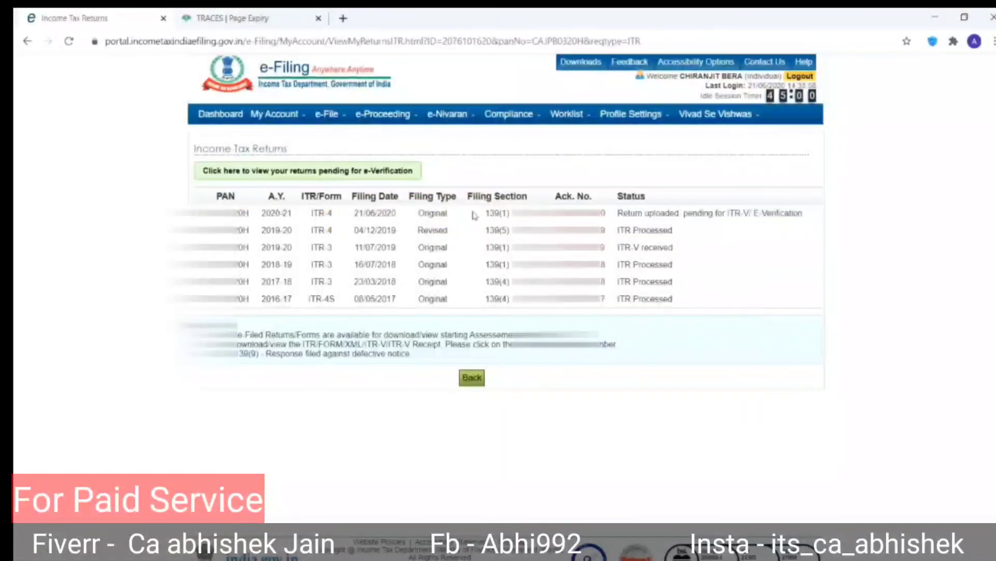
View the 2020-21 return's ITR-V acknowledgement, close it, and go back to the returns list.
left_click(558, 213)
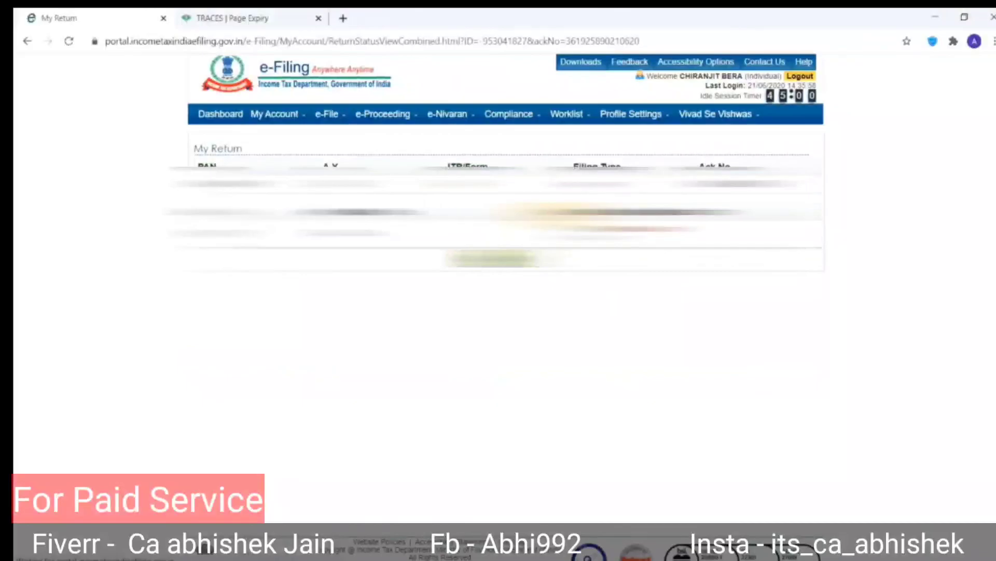
left_click(583, 230)
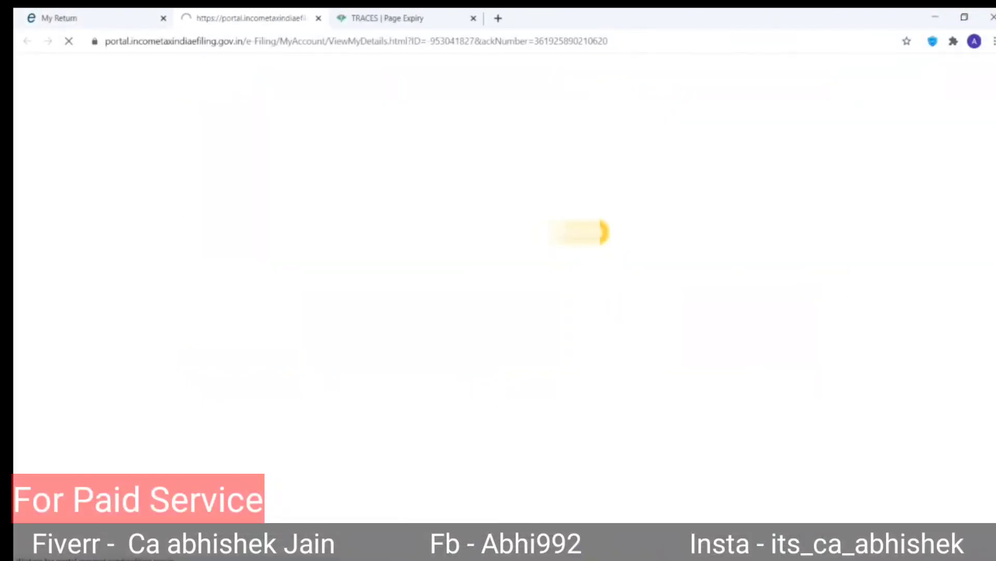
scroll(424, 207, "down", 5)
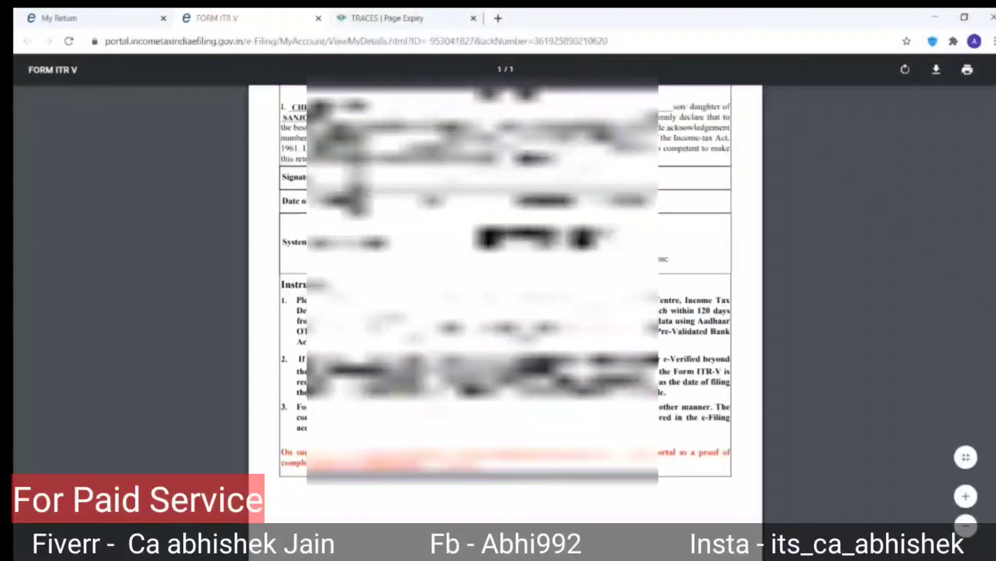
scroll(505, 286, "up", 3)
scroll(505, 285, "down", 3)
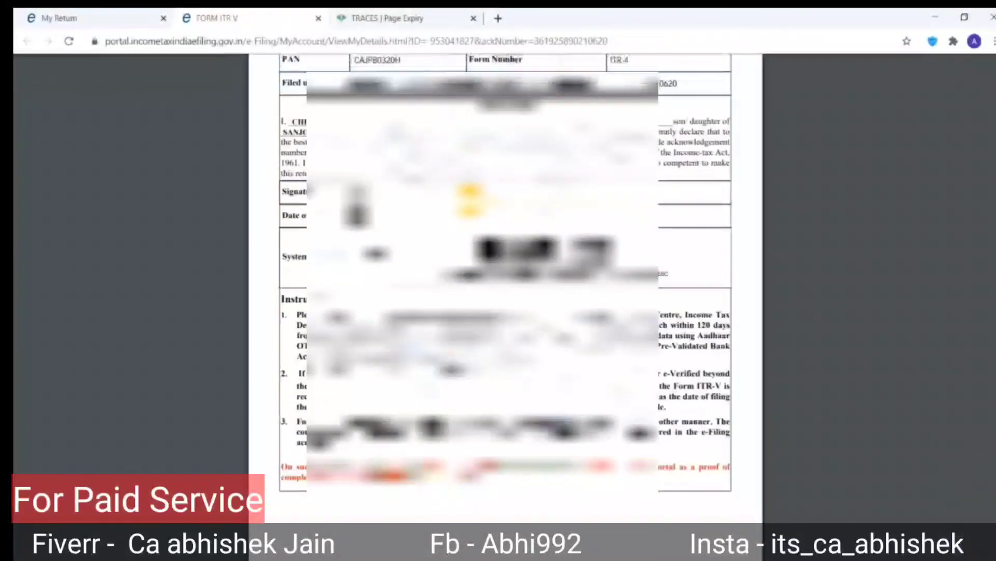
scroll(505, 286, "down", 3)
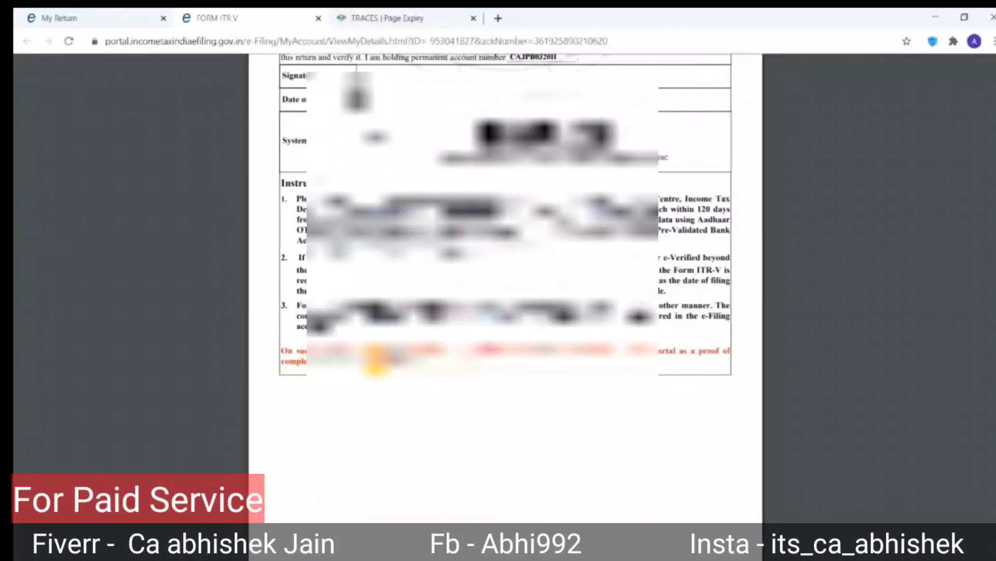
scroll(373, 361, "up", 5)
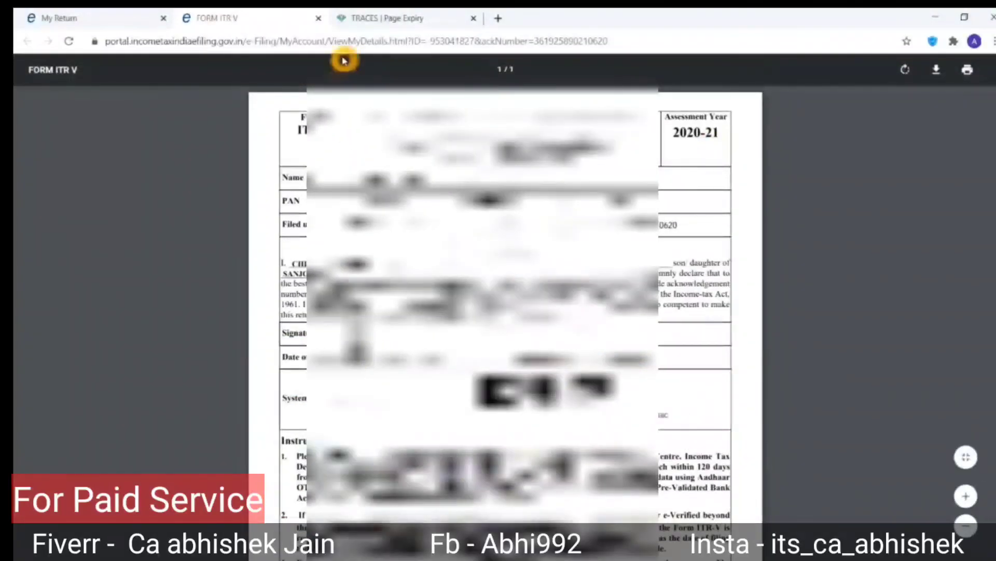
left_click(318, 18)
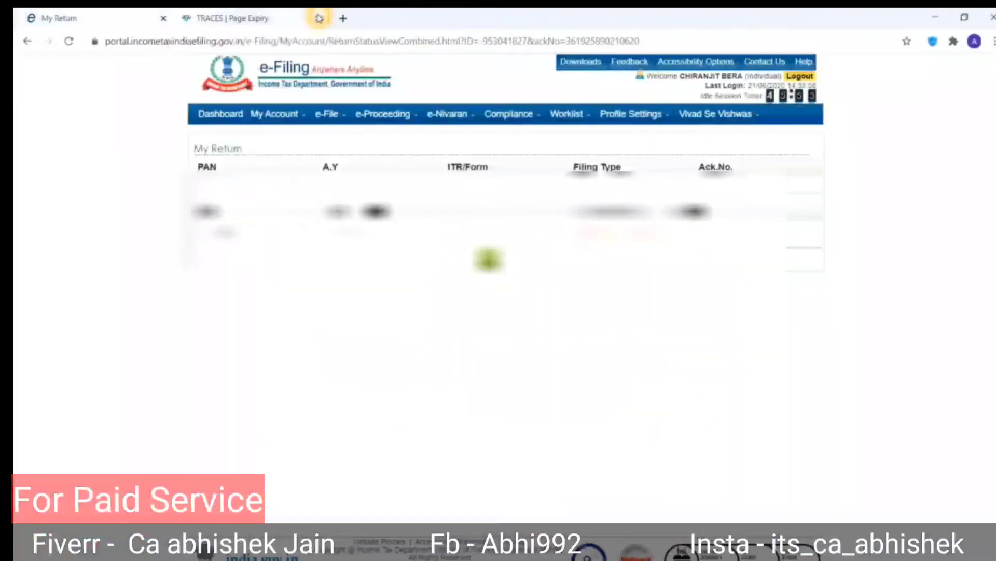
left_click(498, 115)
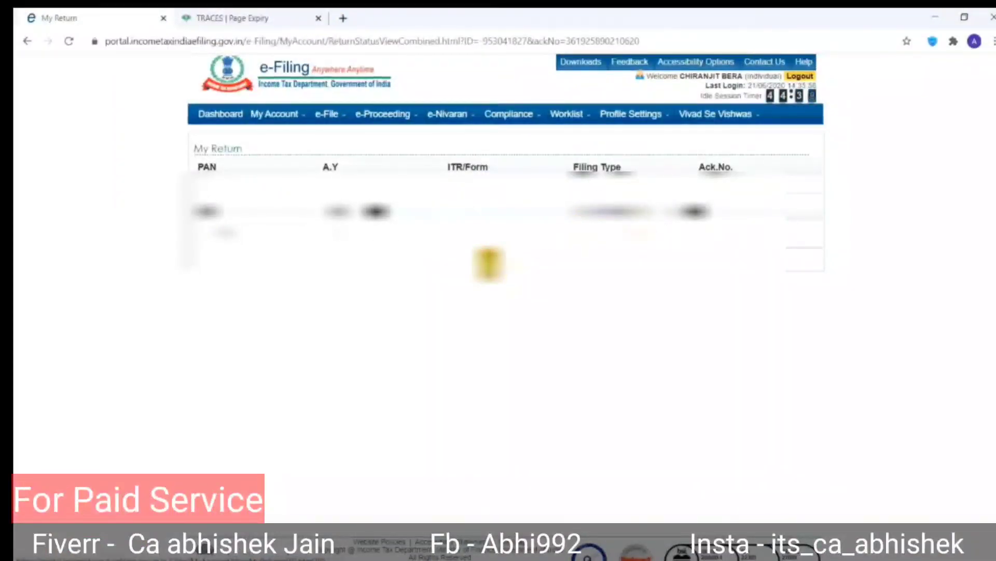
left_click(489, 263)
mouse_move(282, 123)
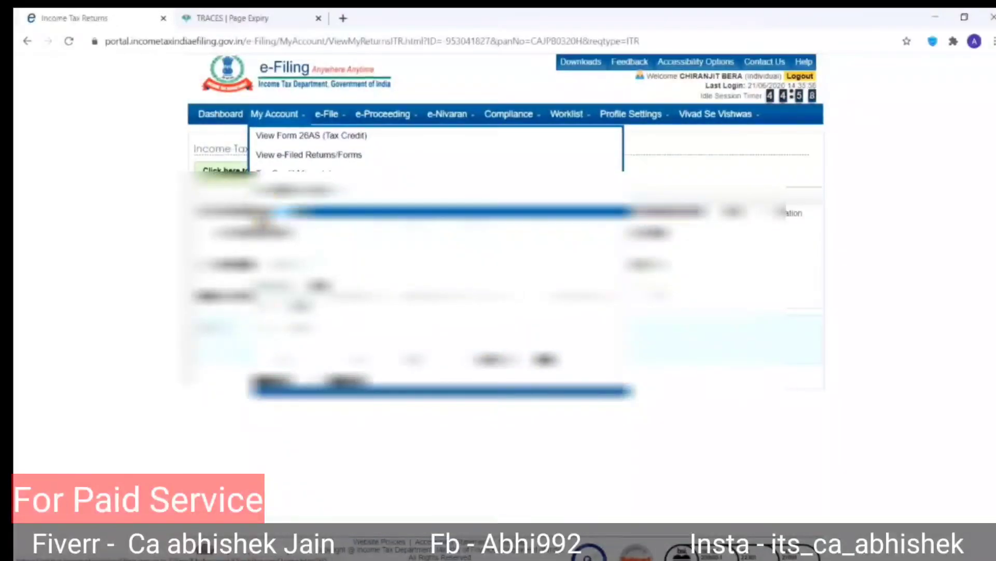
Start e-Verify for the 2020-21 ITR-4 return and choose Option 2 to generate an EVC.
left_click(278, 215)
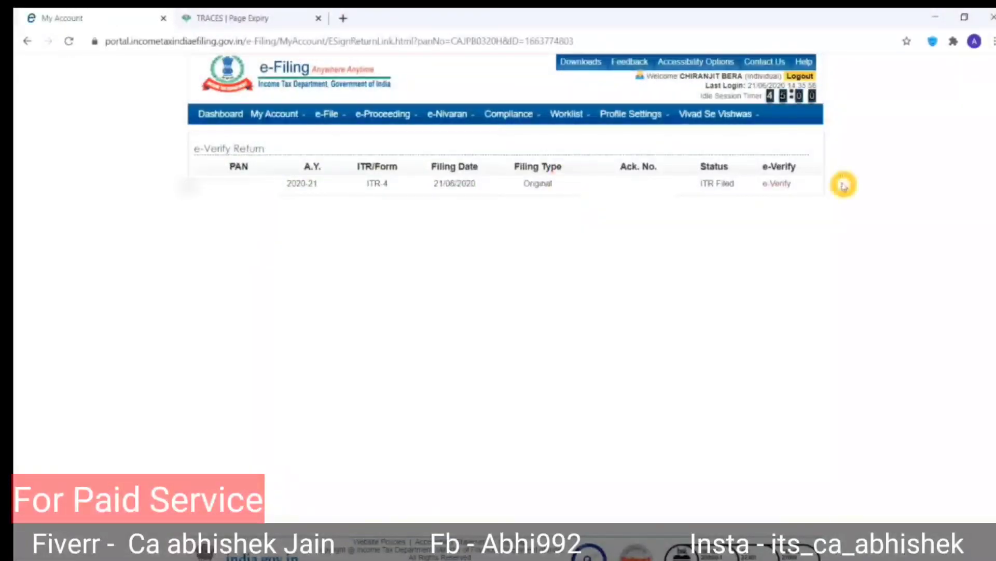
left_click(781, 184)
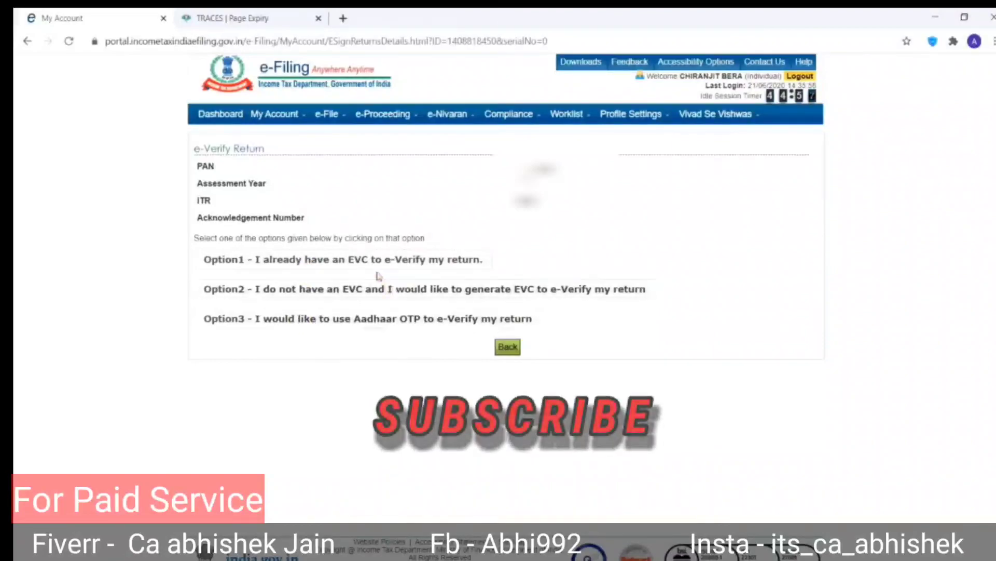
left_click(327, 292)
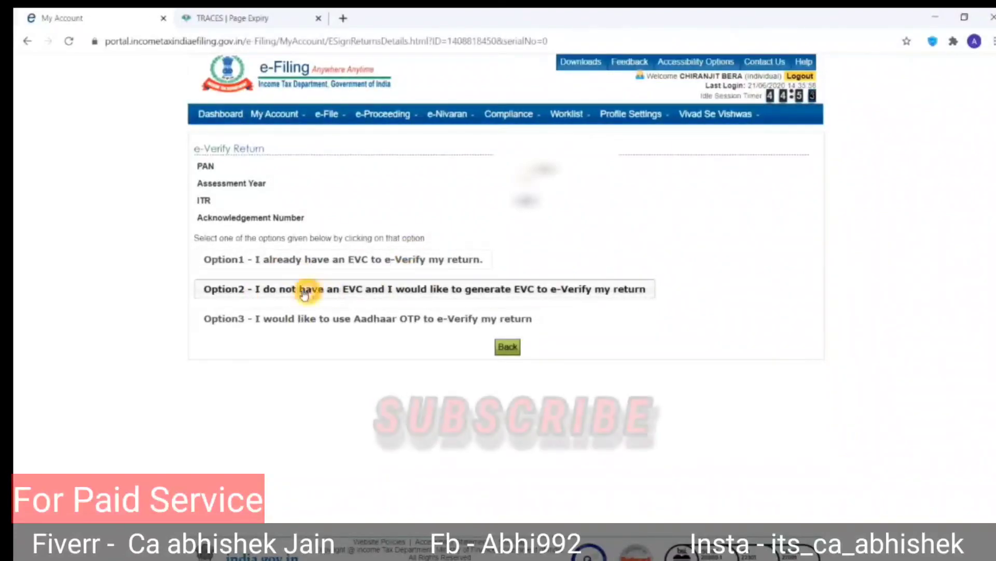